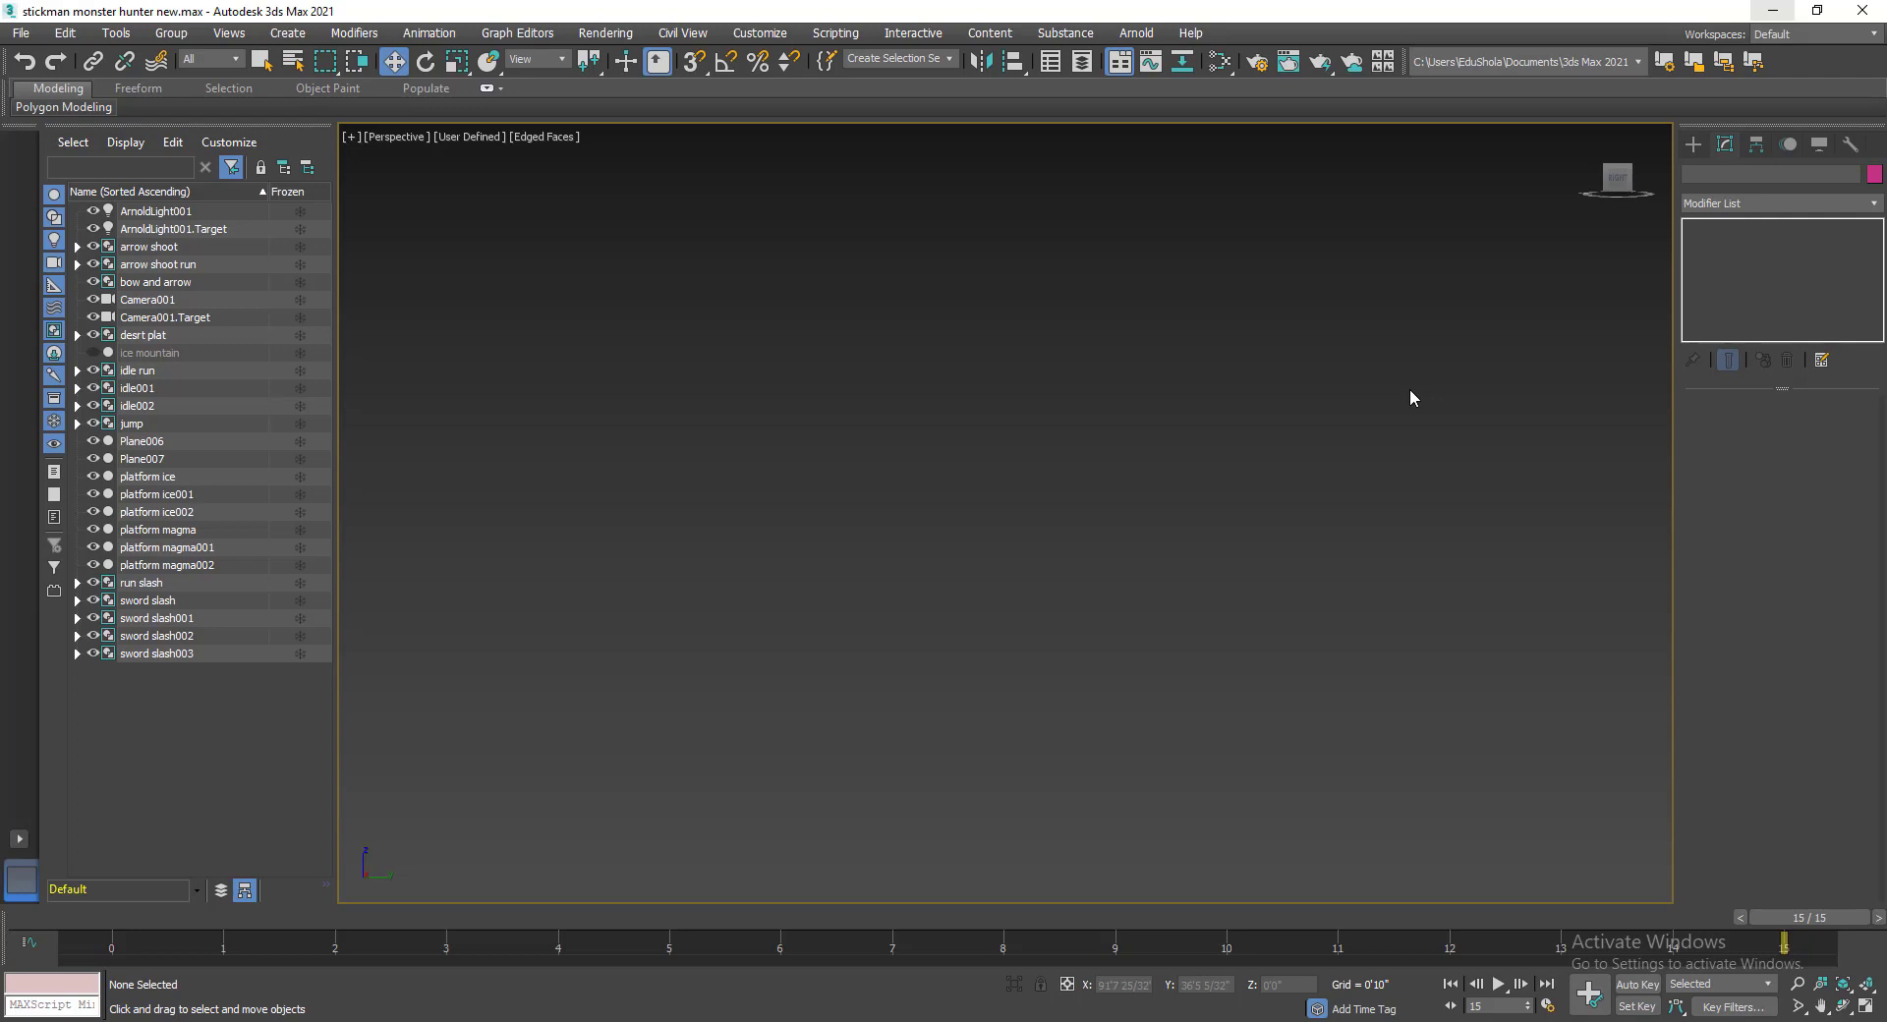
# Create a standard primitive sphere with a radius of about 5'6" in the empty area of the Perspective viewport.
pyautogui.click(1693, 145)
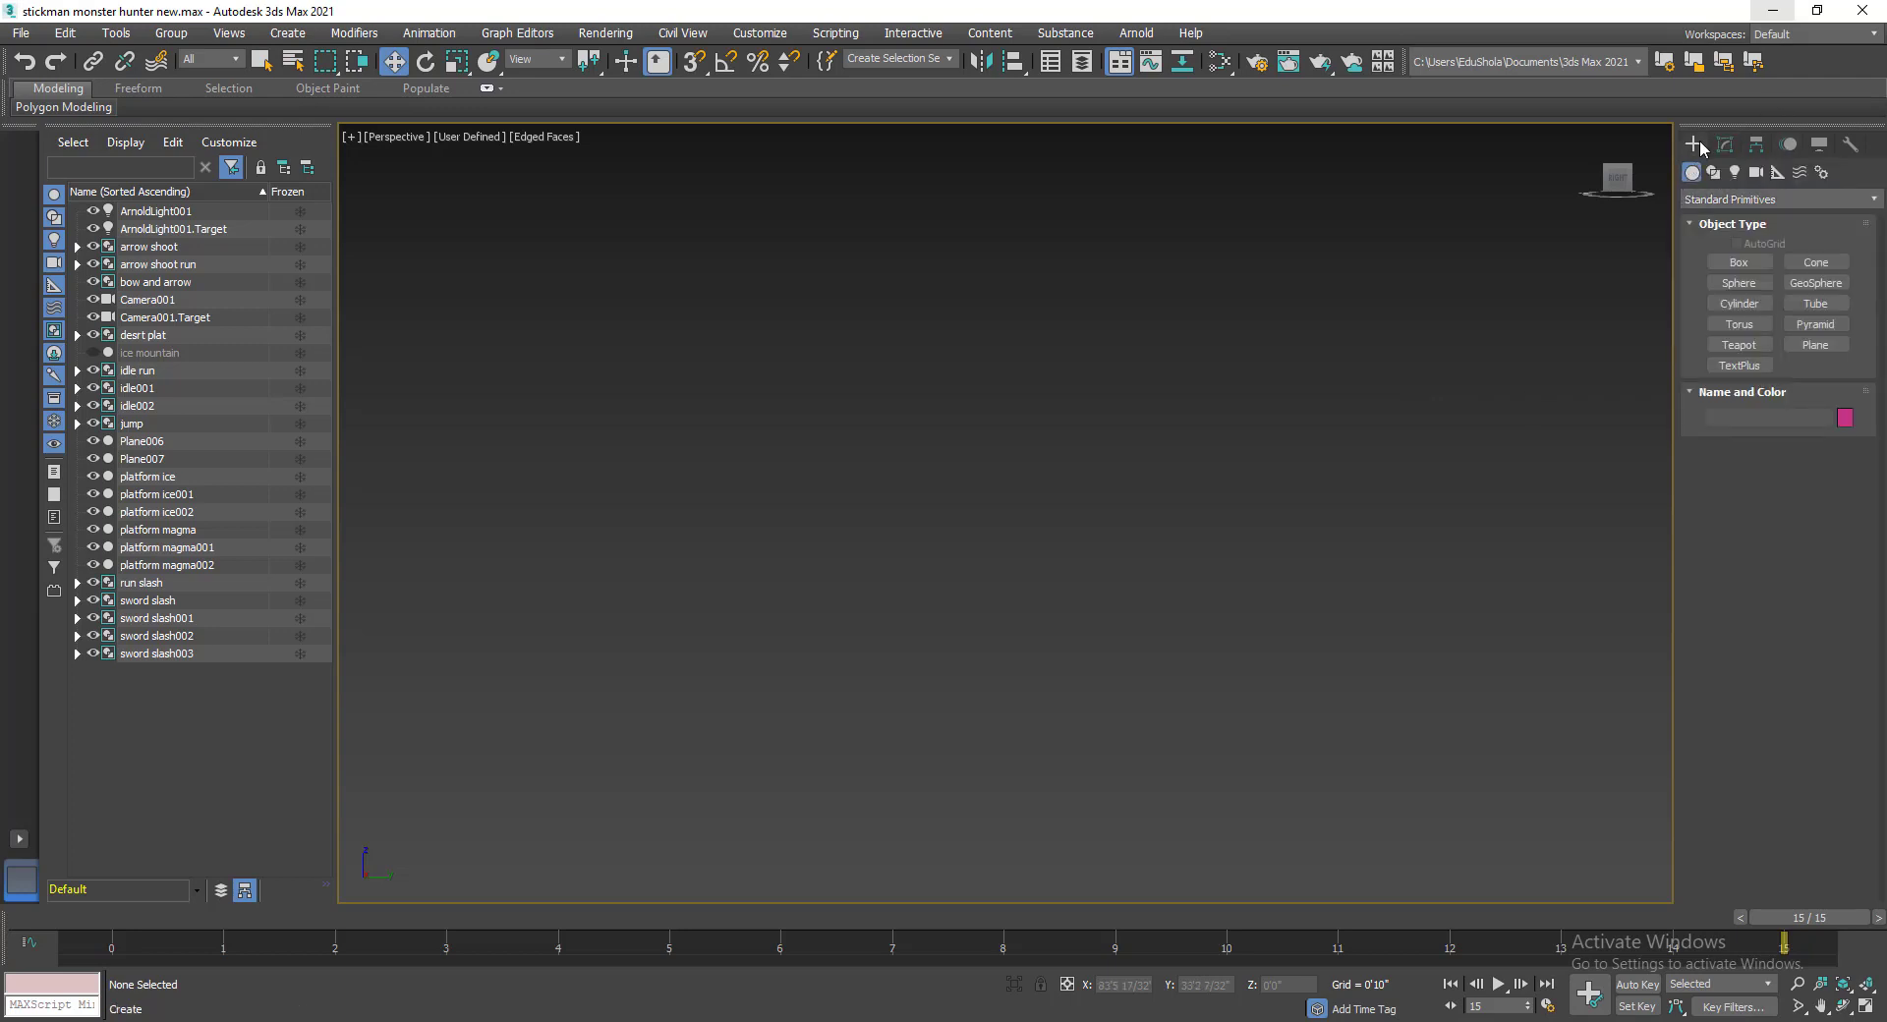
pyautogui.click(1739, 283)
pyautogui.moveTo(731, 634); pyautogui.dragTo(748, 653)
pyautogui.press('w')
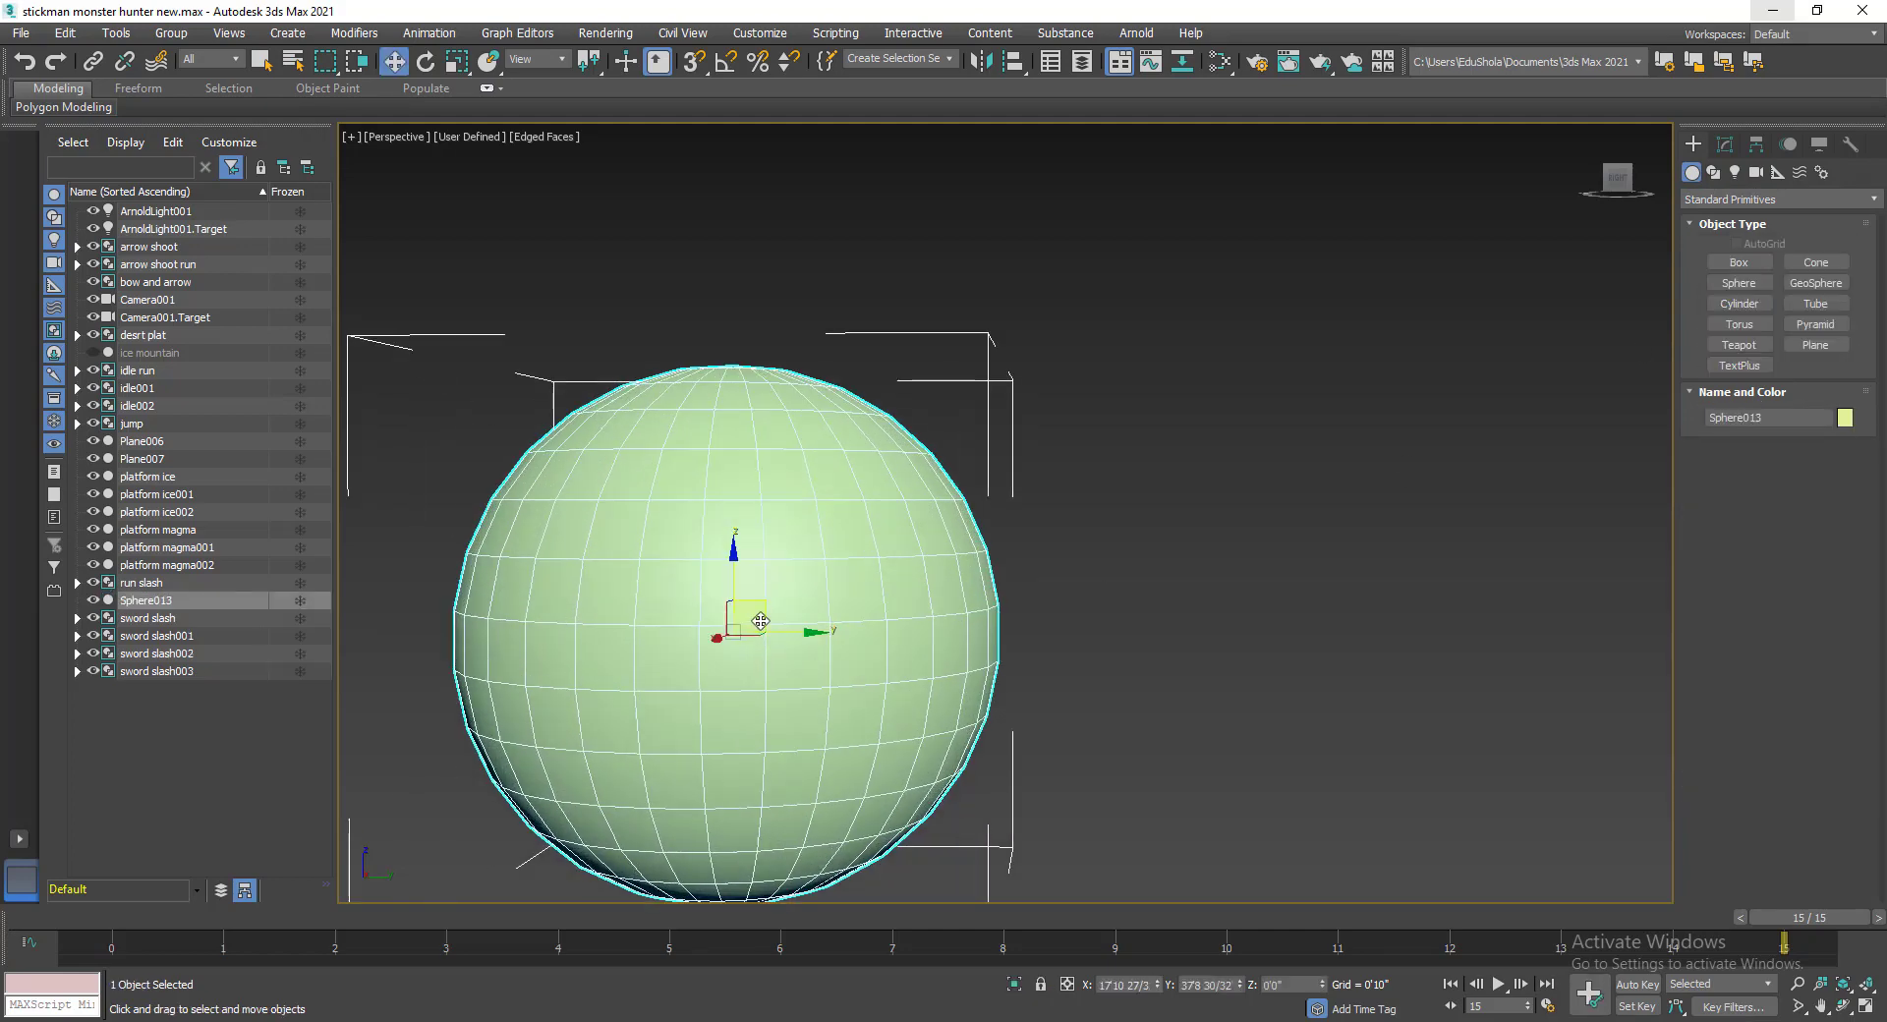
pyautogui.press('z')
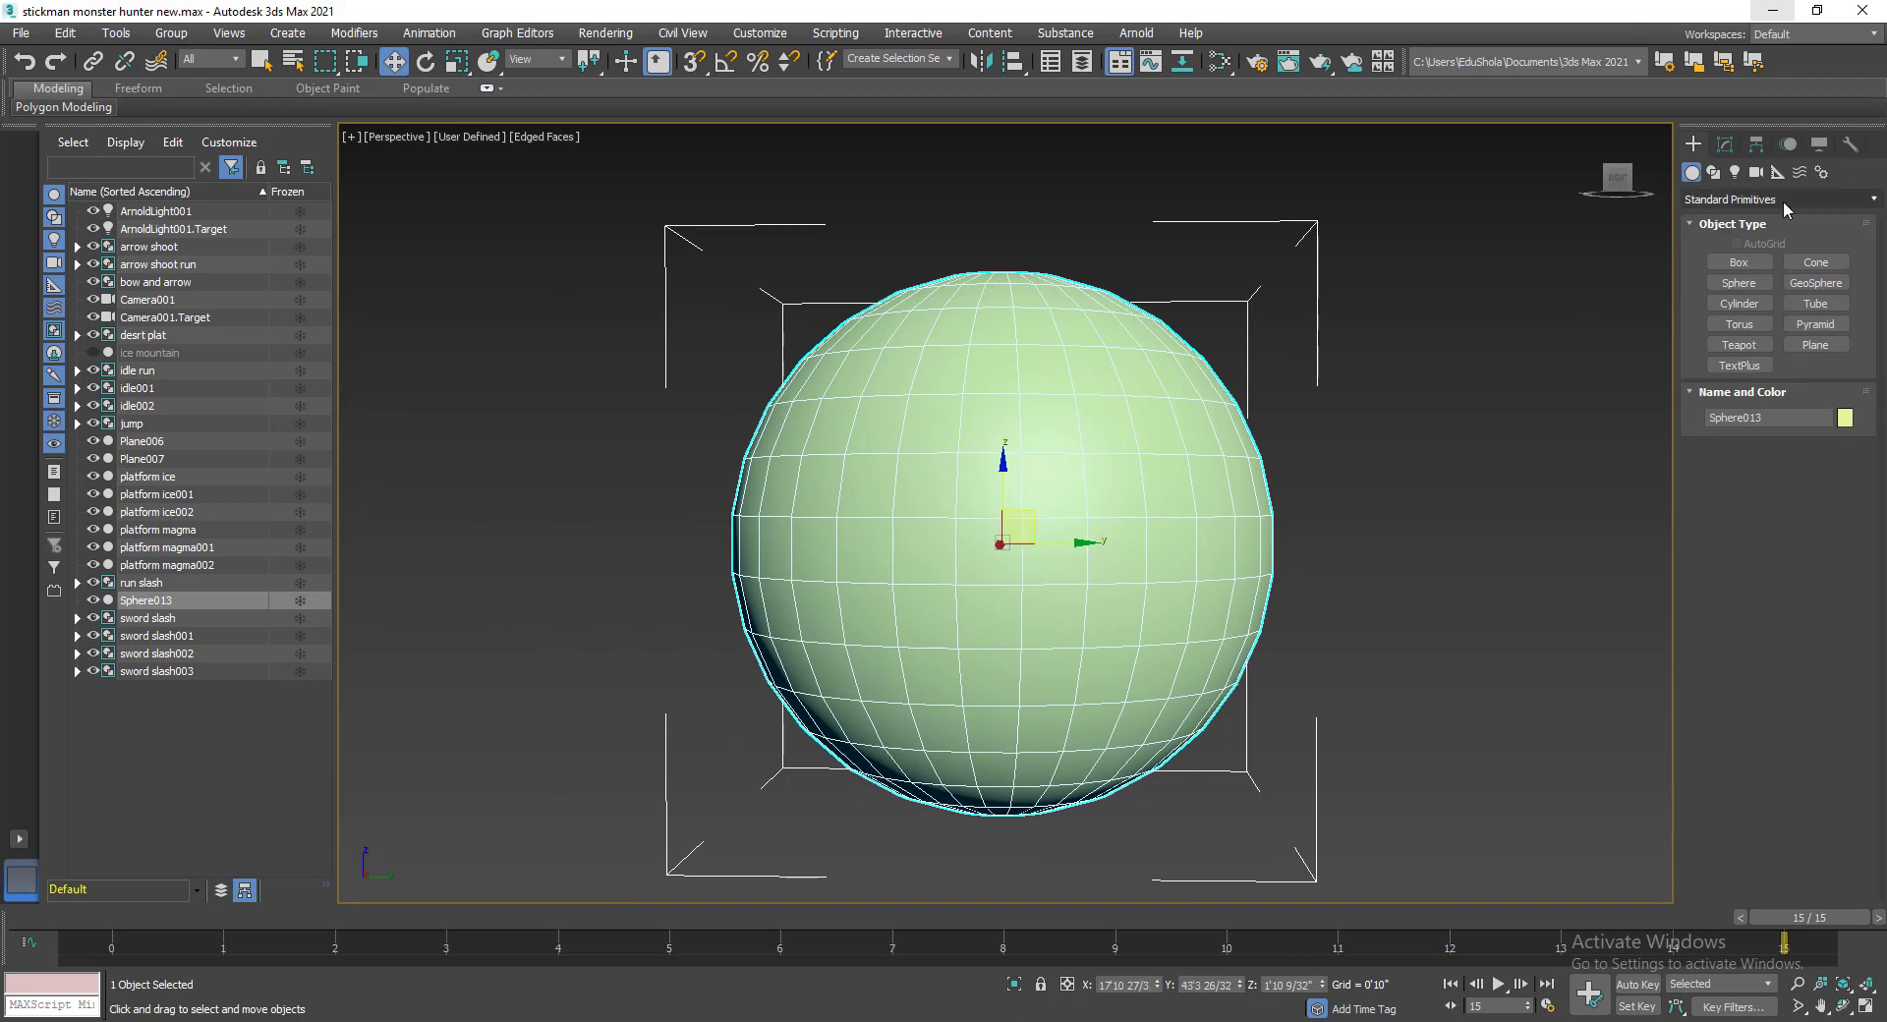
# Rename the sphere as rock.
pyautogui.click(1725, 146)
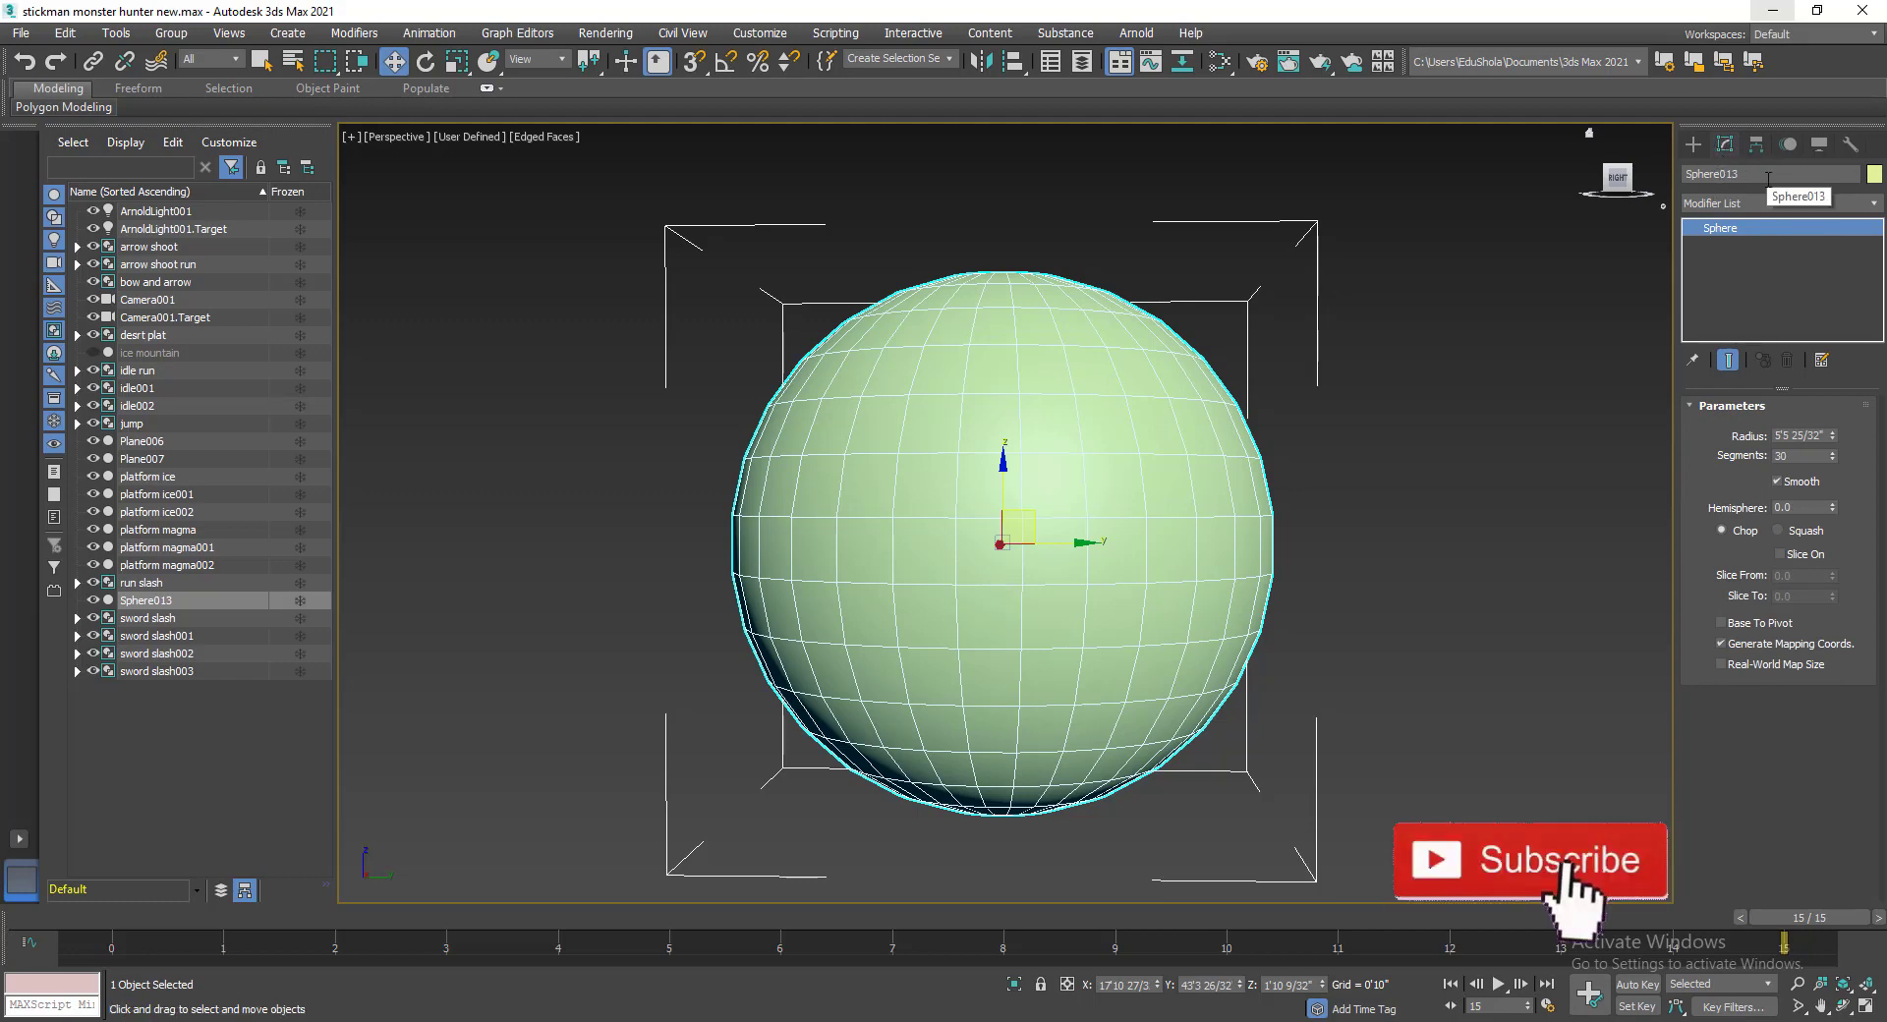
pyautogui.click(1732, 174)
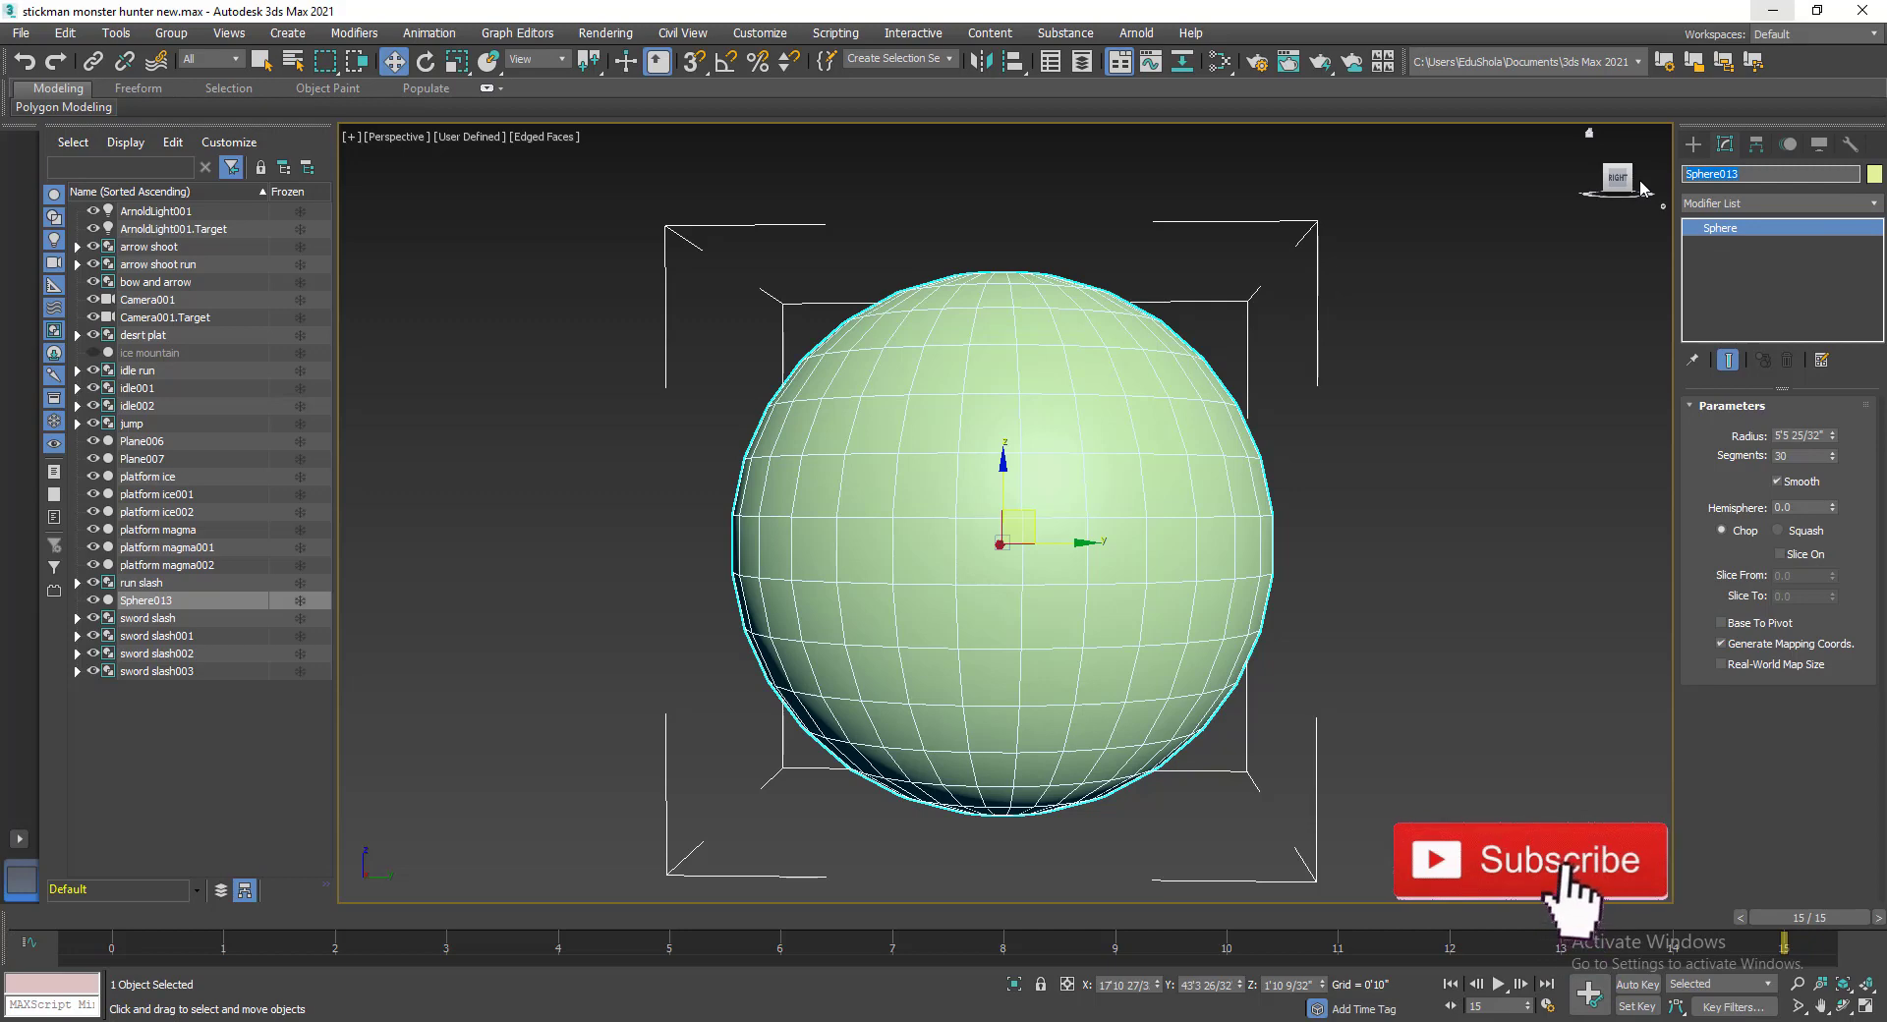
pyautogui.press('BackSpace')
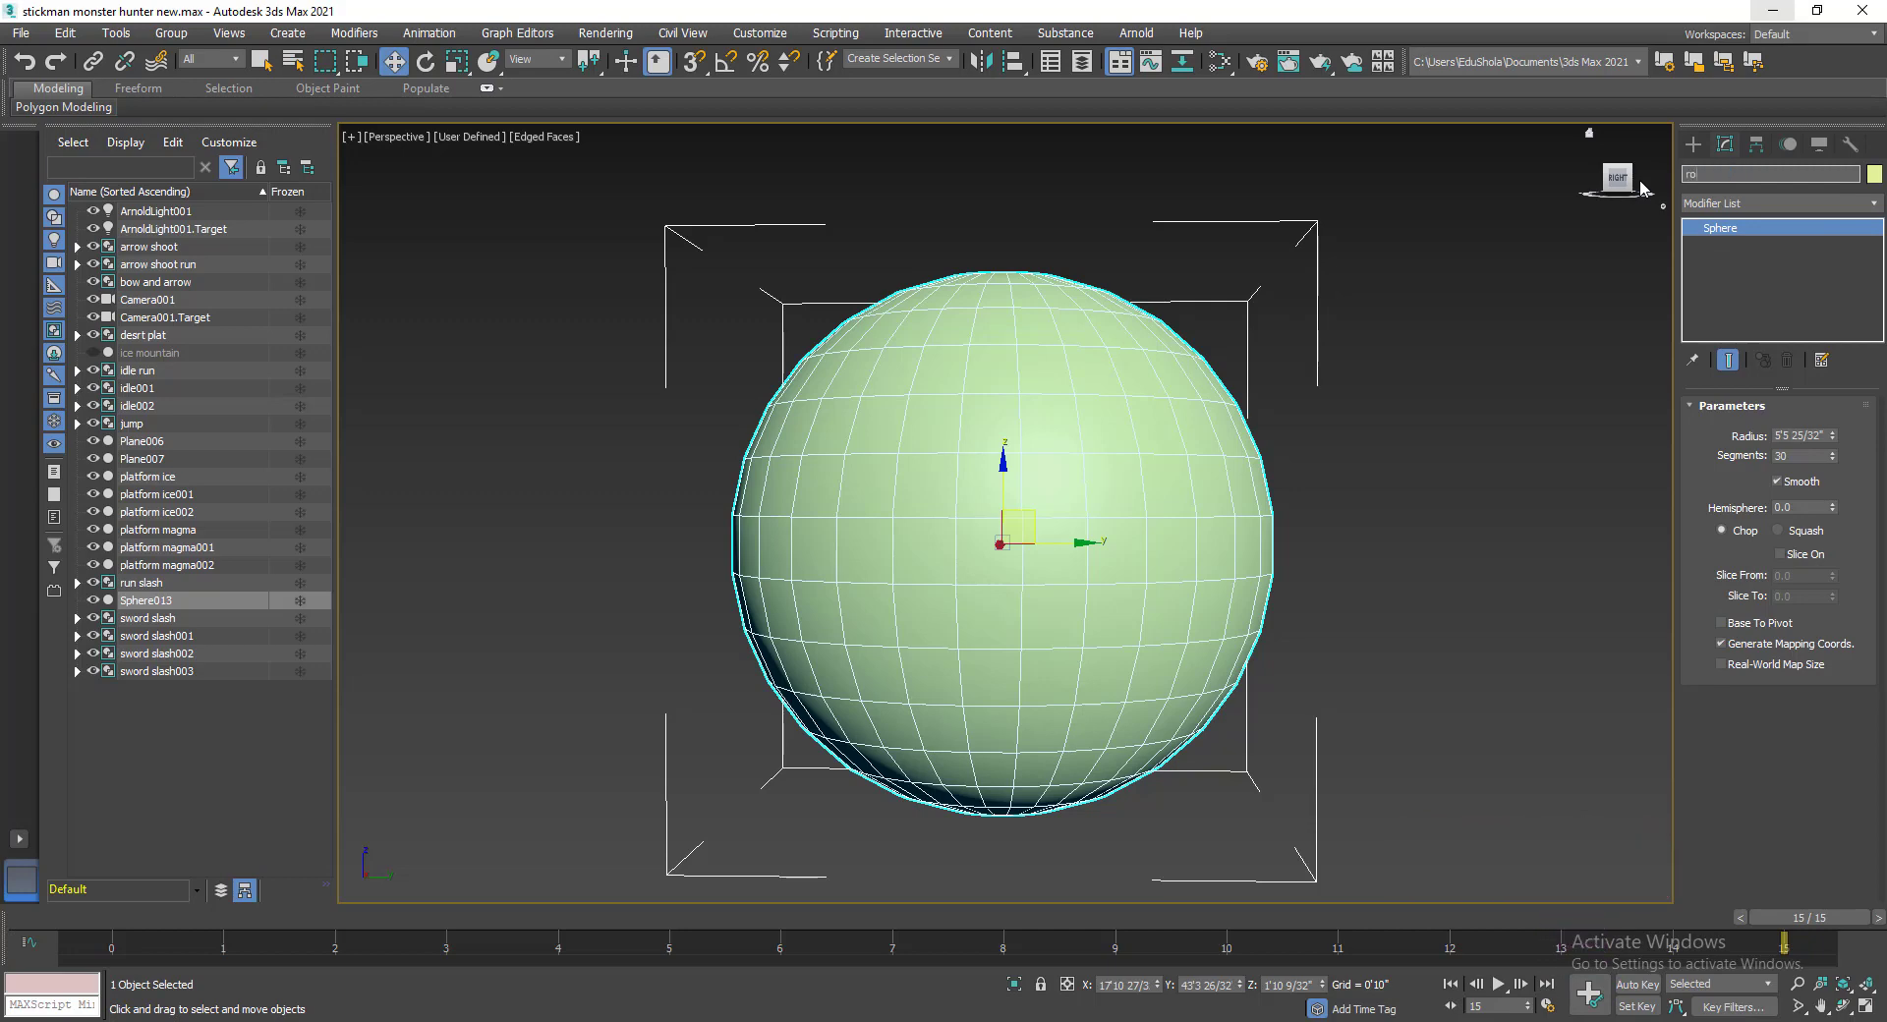
pyautogui.press('Return')
# Set the rock sphere's radius to about 5'7 24/32" and its segments to 26.
pyautogui.click(1870, 206)
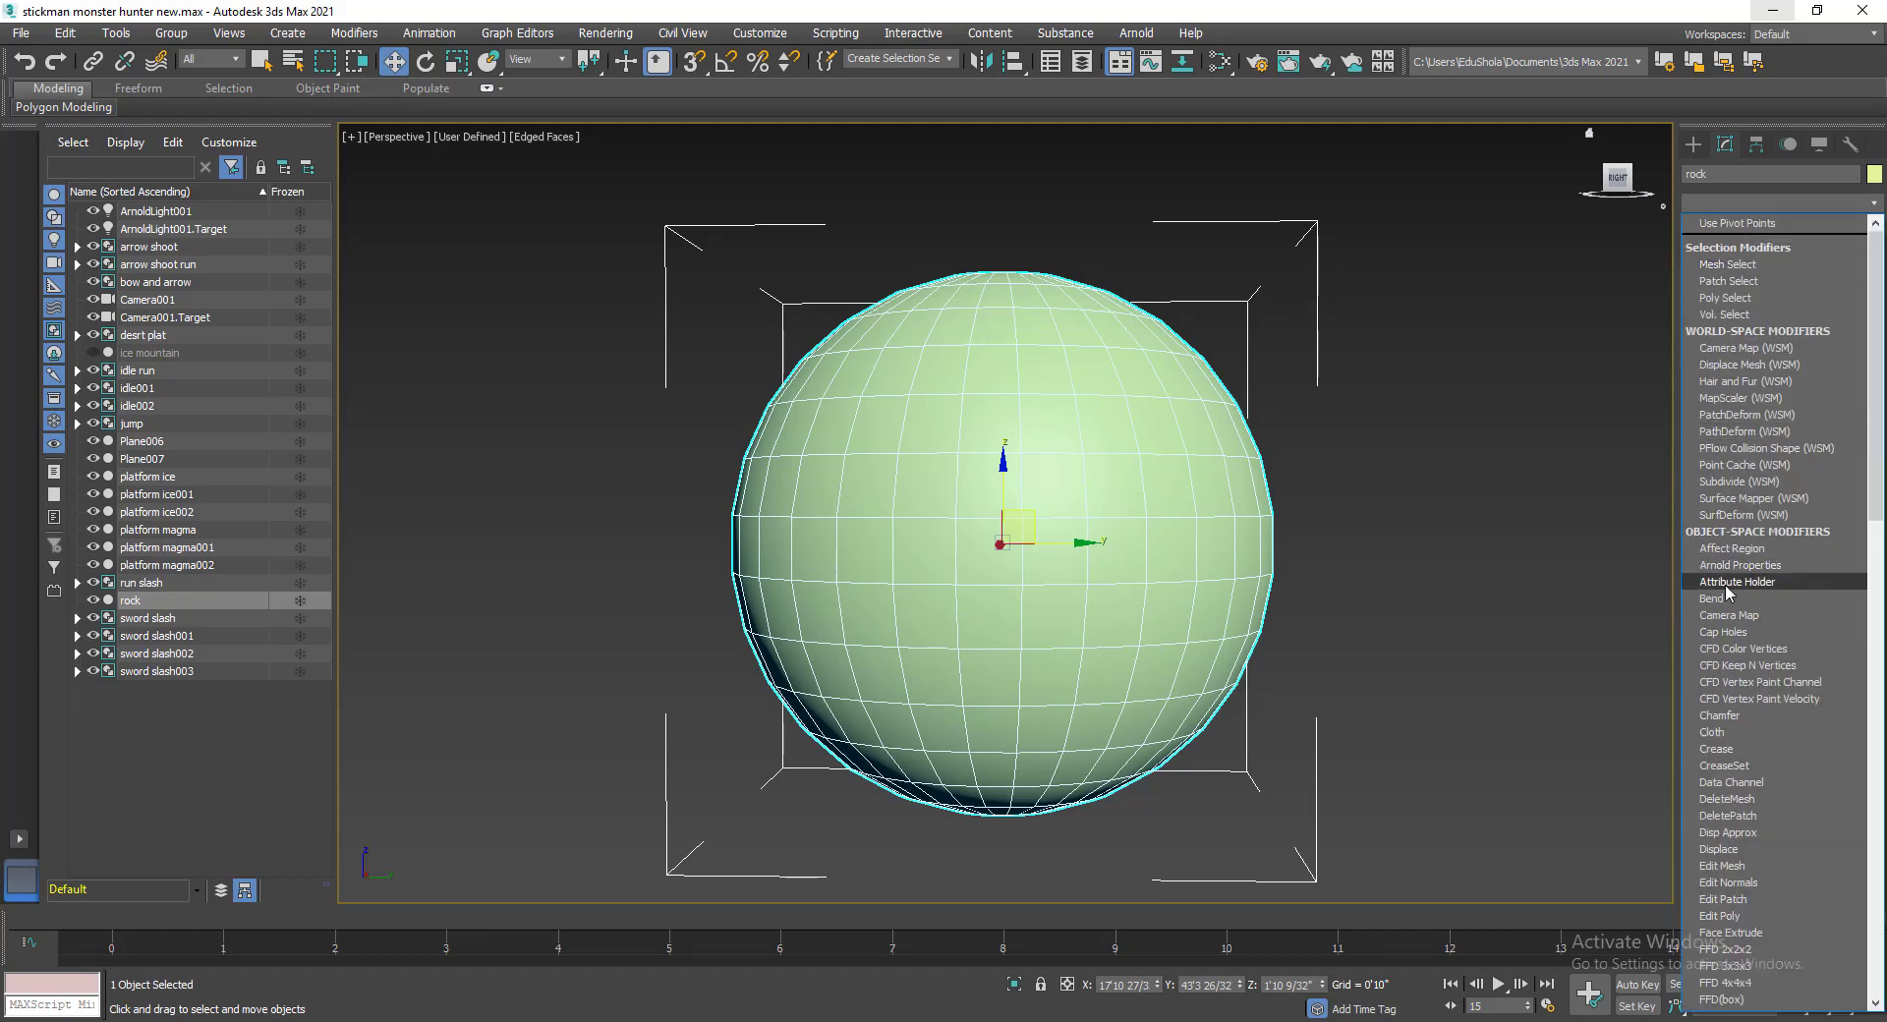
pyautogui.click(1875, 203)
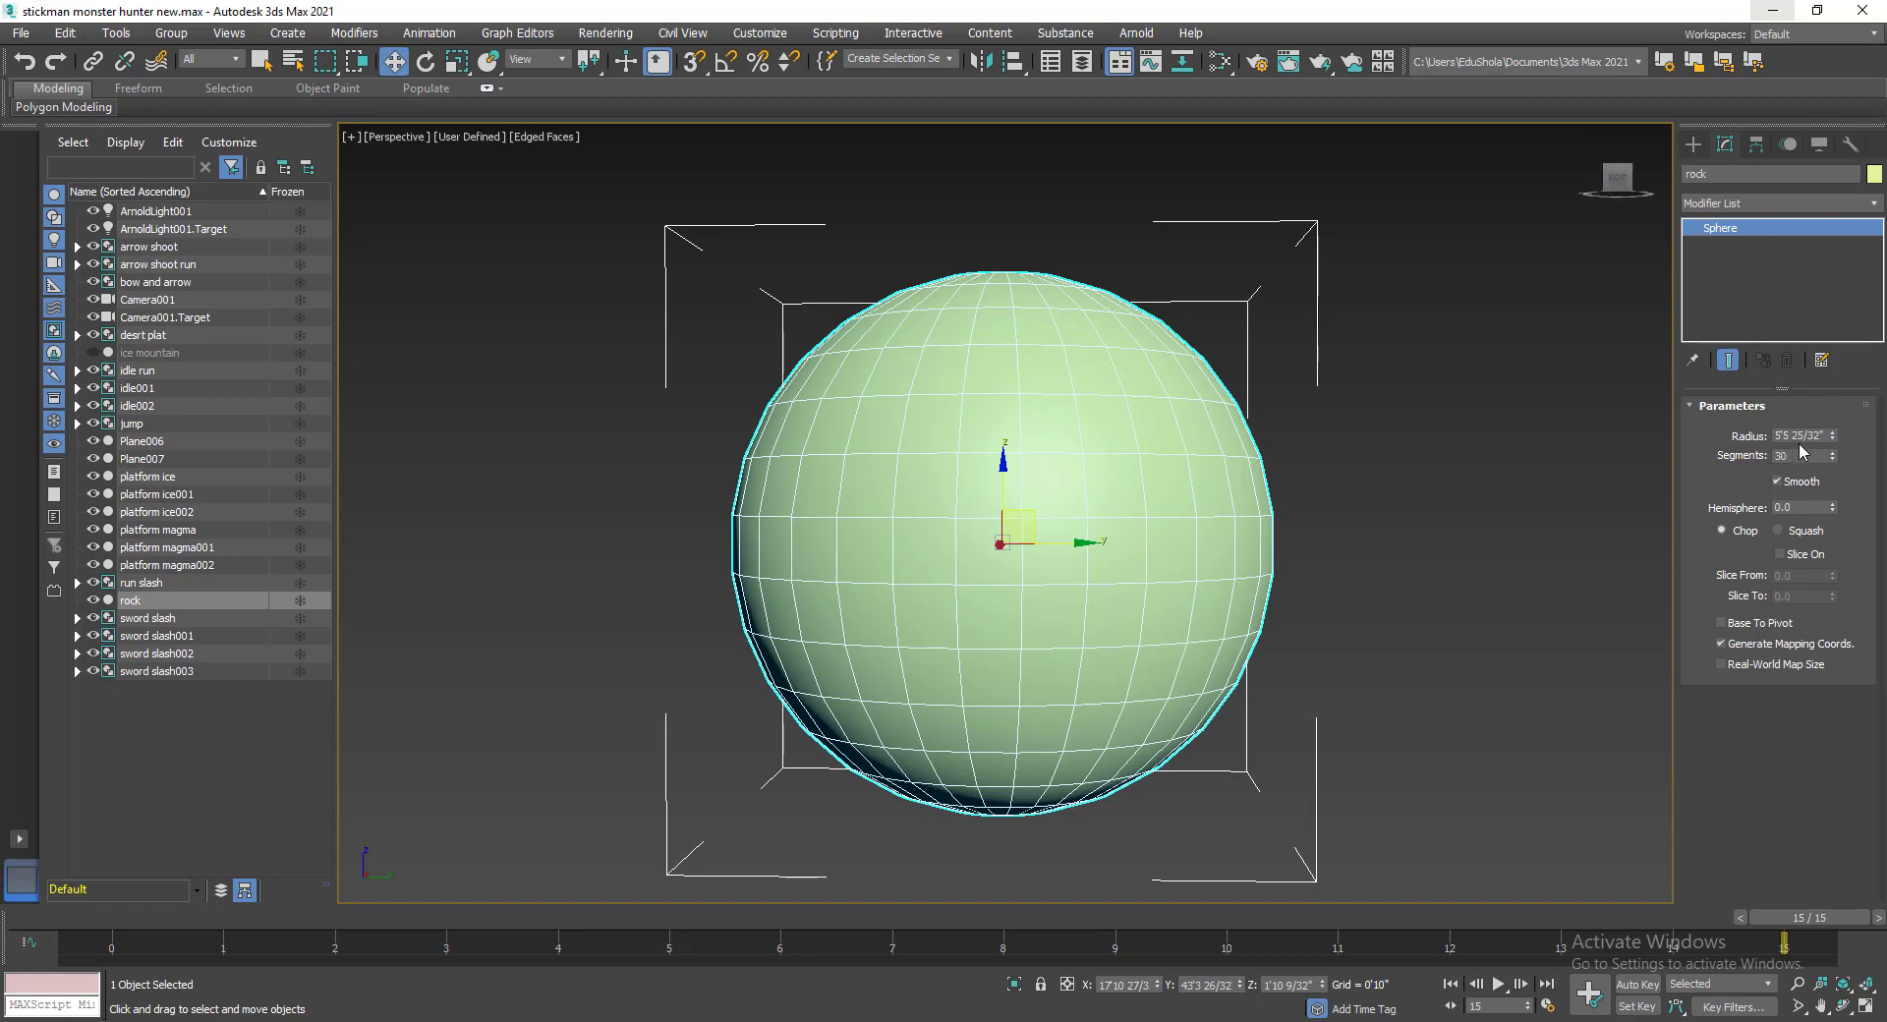
pyautogui.moveTo(1834, 435)
pyautogui.mouseDown()
pyautogui.moveTo(1836, 417)
pyautogui.moveTo(1834, 468)
pyautogui.mouseUp()
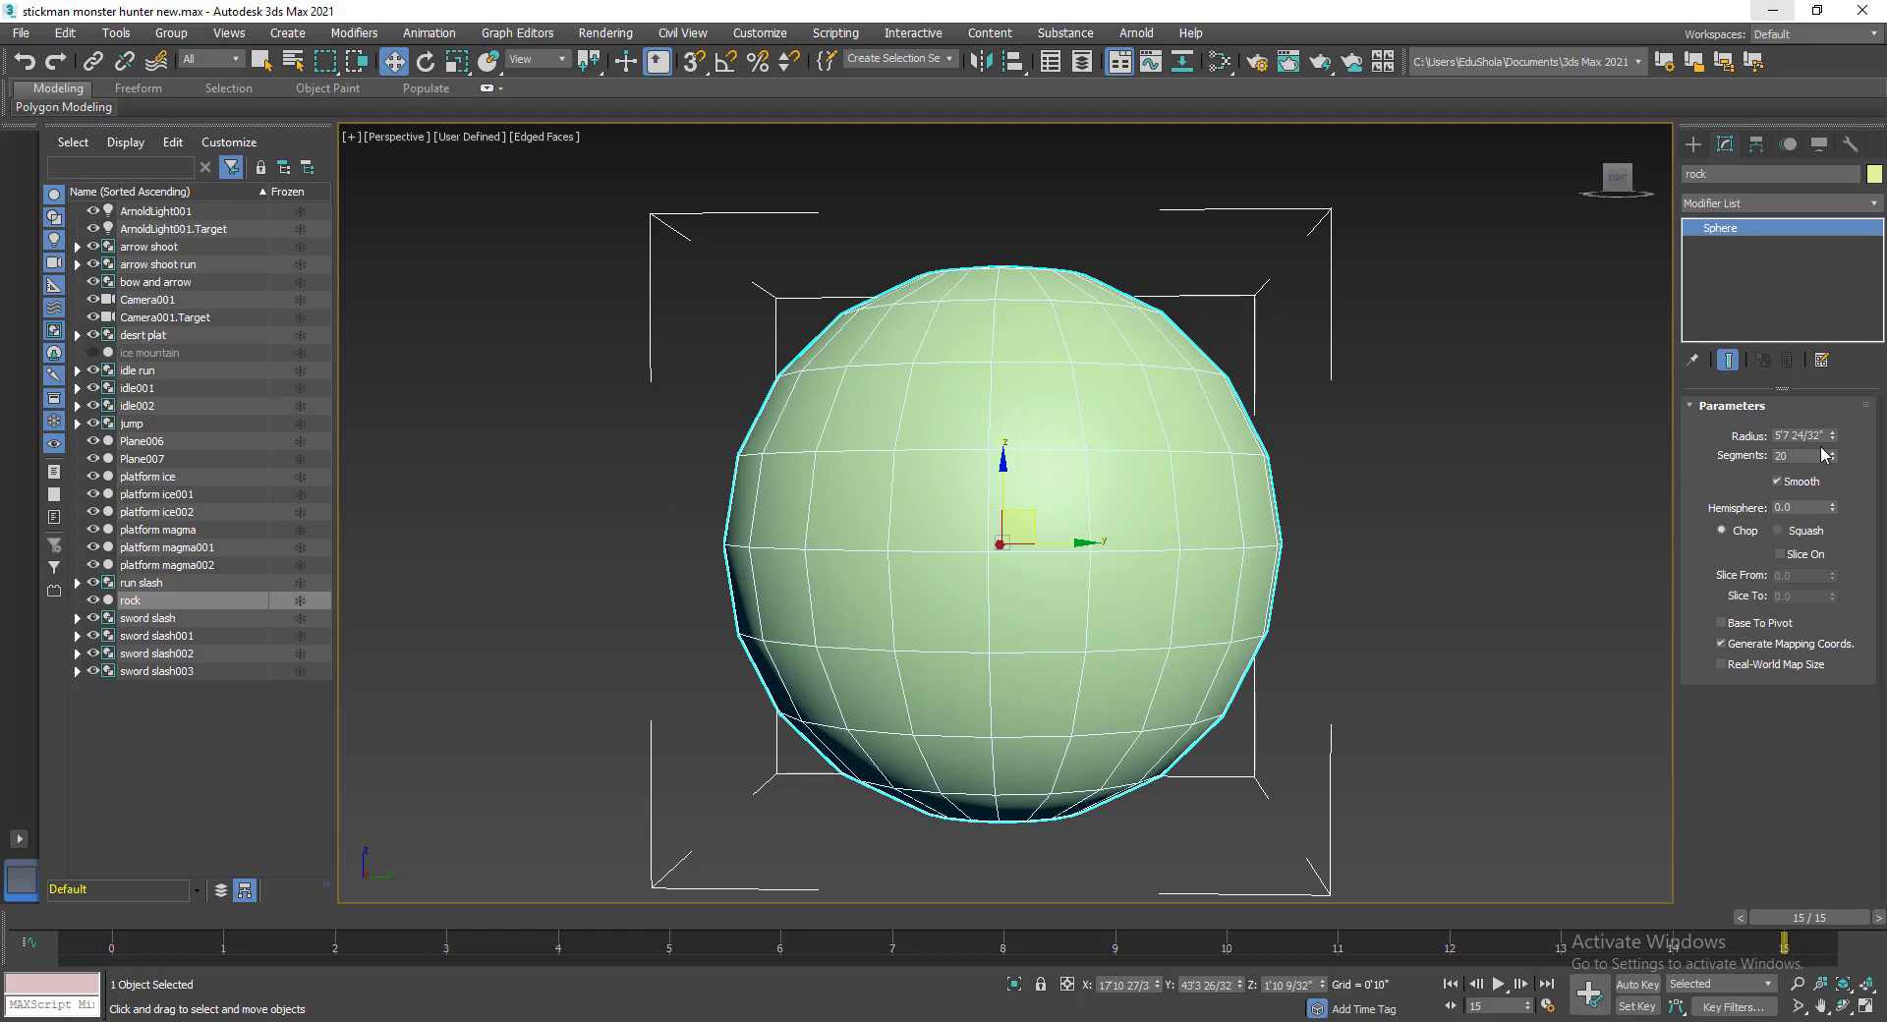
pyautogui.moveTo(1834, 465); pyautogui.dragTo(1834, 454)
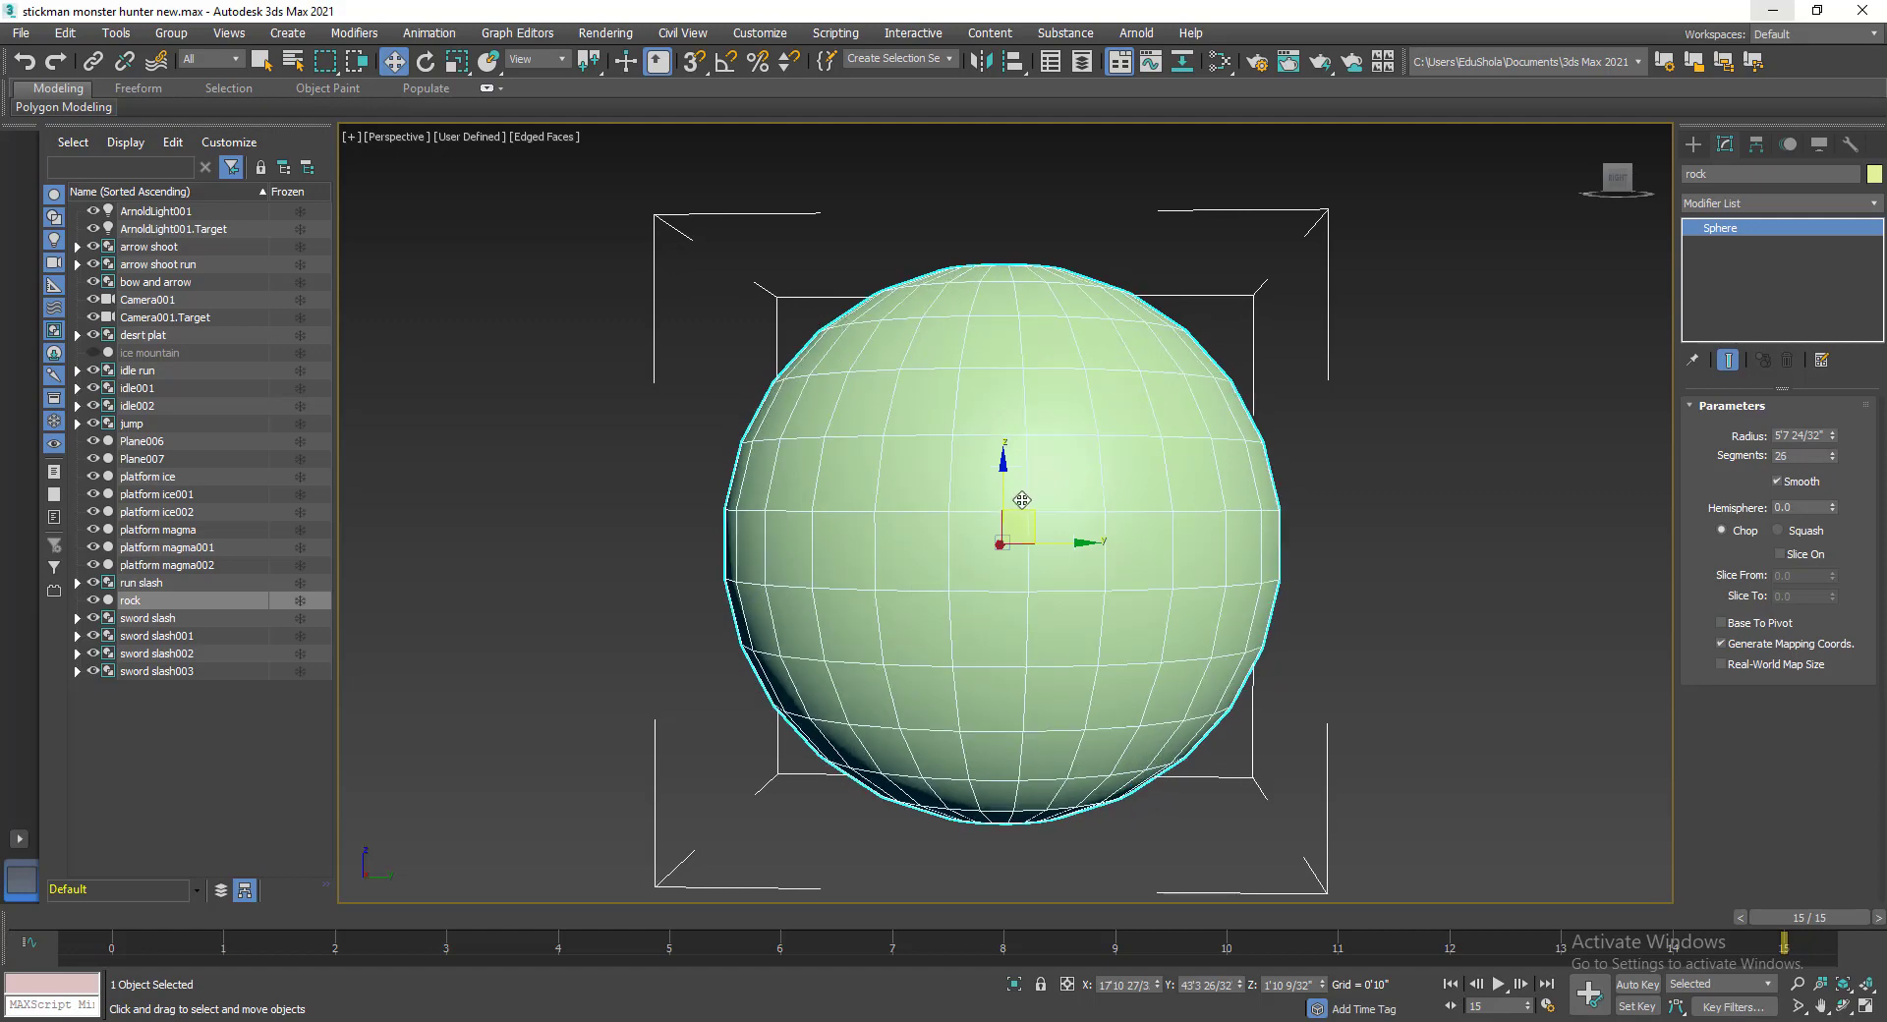
# Apply a Noise modifier to the rock sphere.
pyautogui.click(1870, 203)
pyautogui.click(1877, 205)
pyautogui.click(1872, 204)
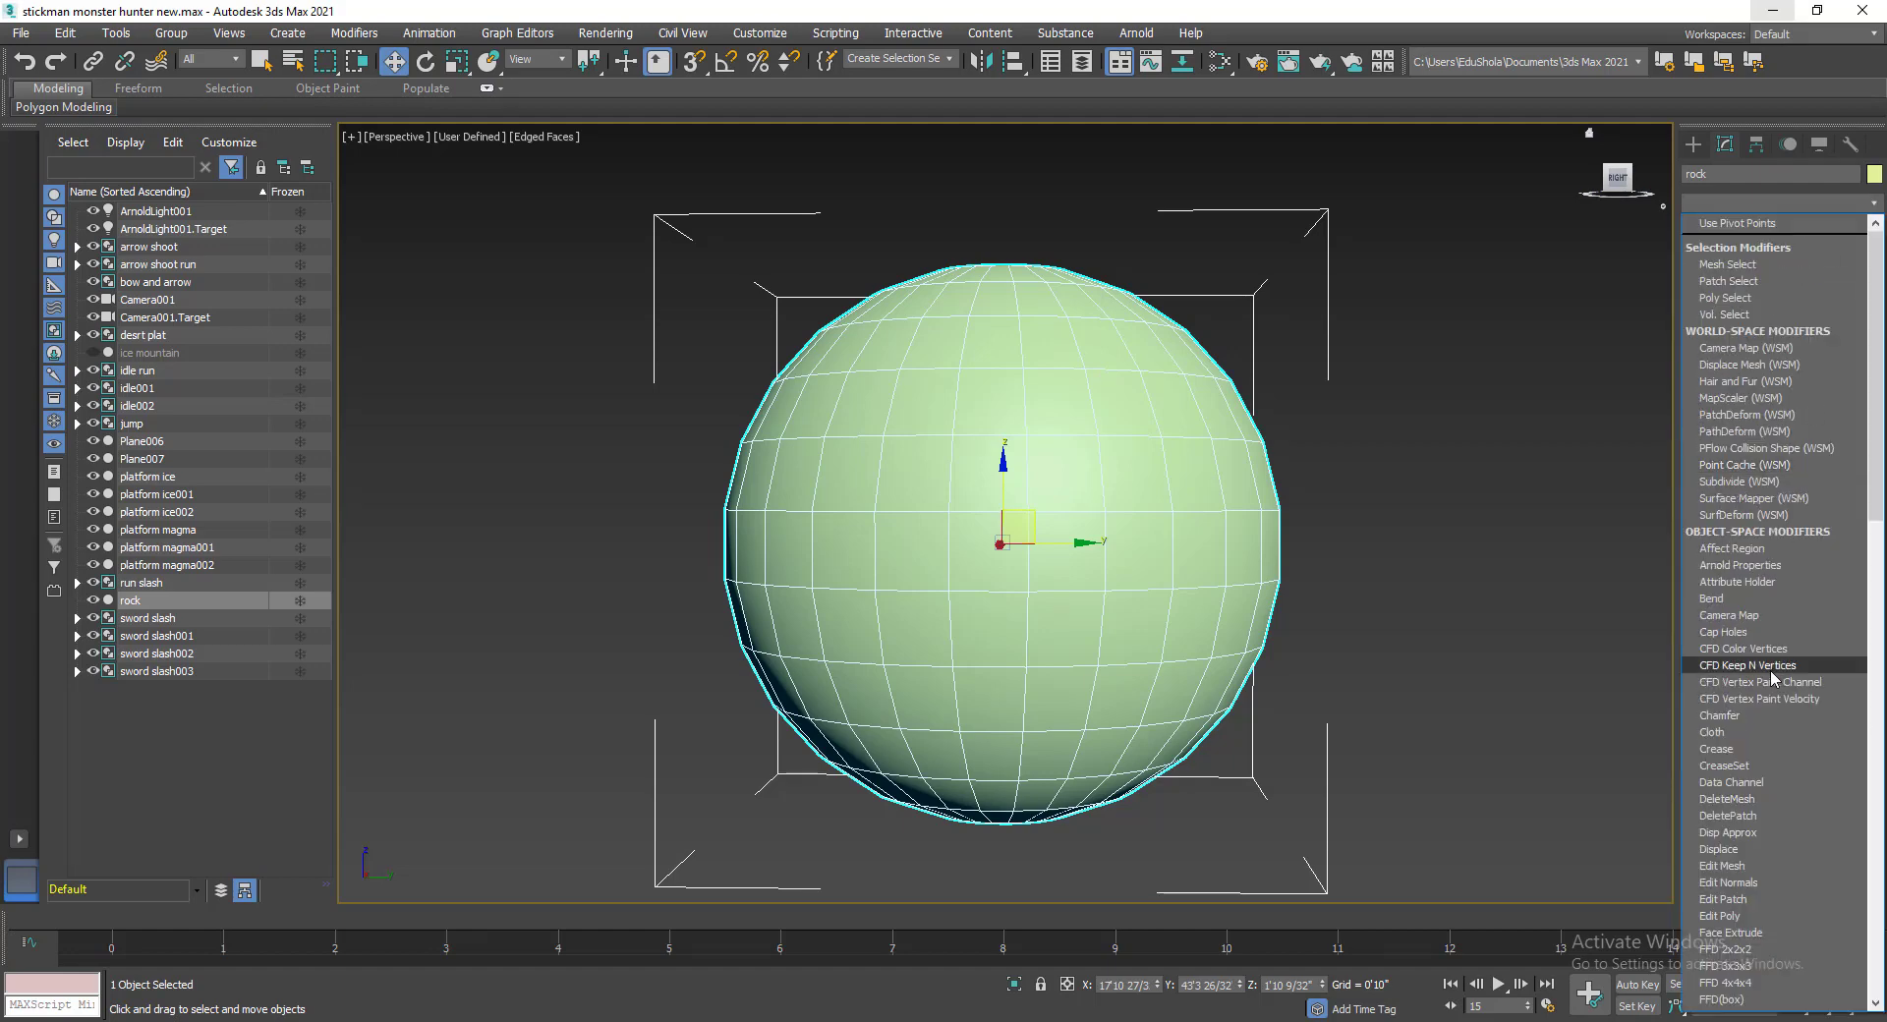
pyautogui.press('n')
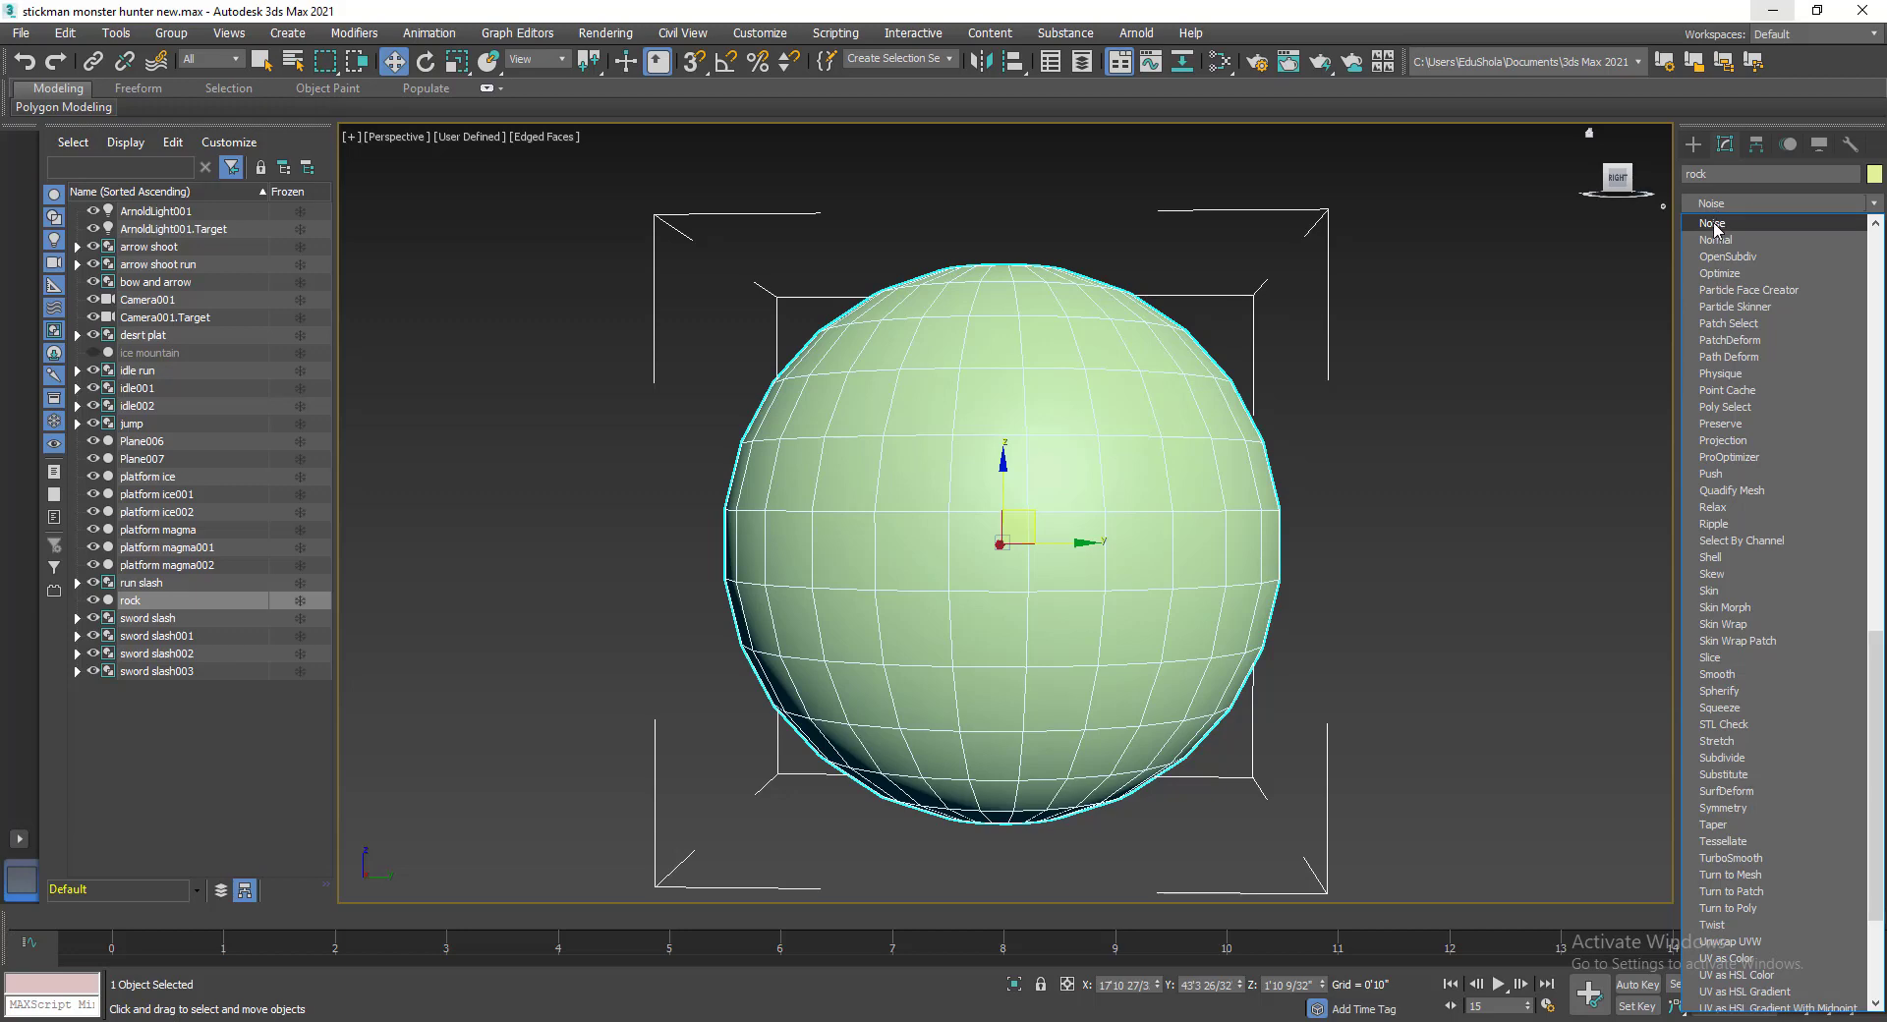
pyautogui.click(1875, 203)
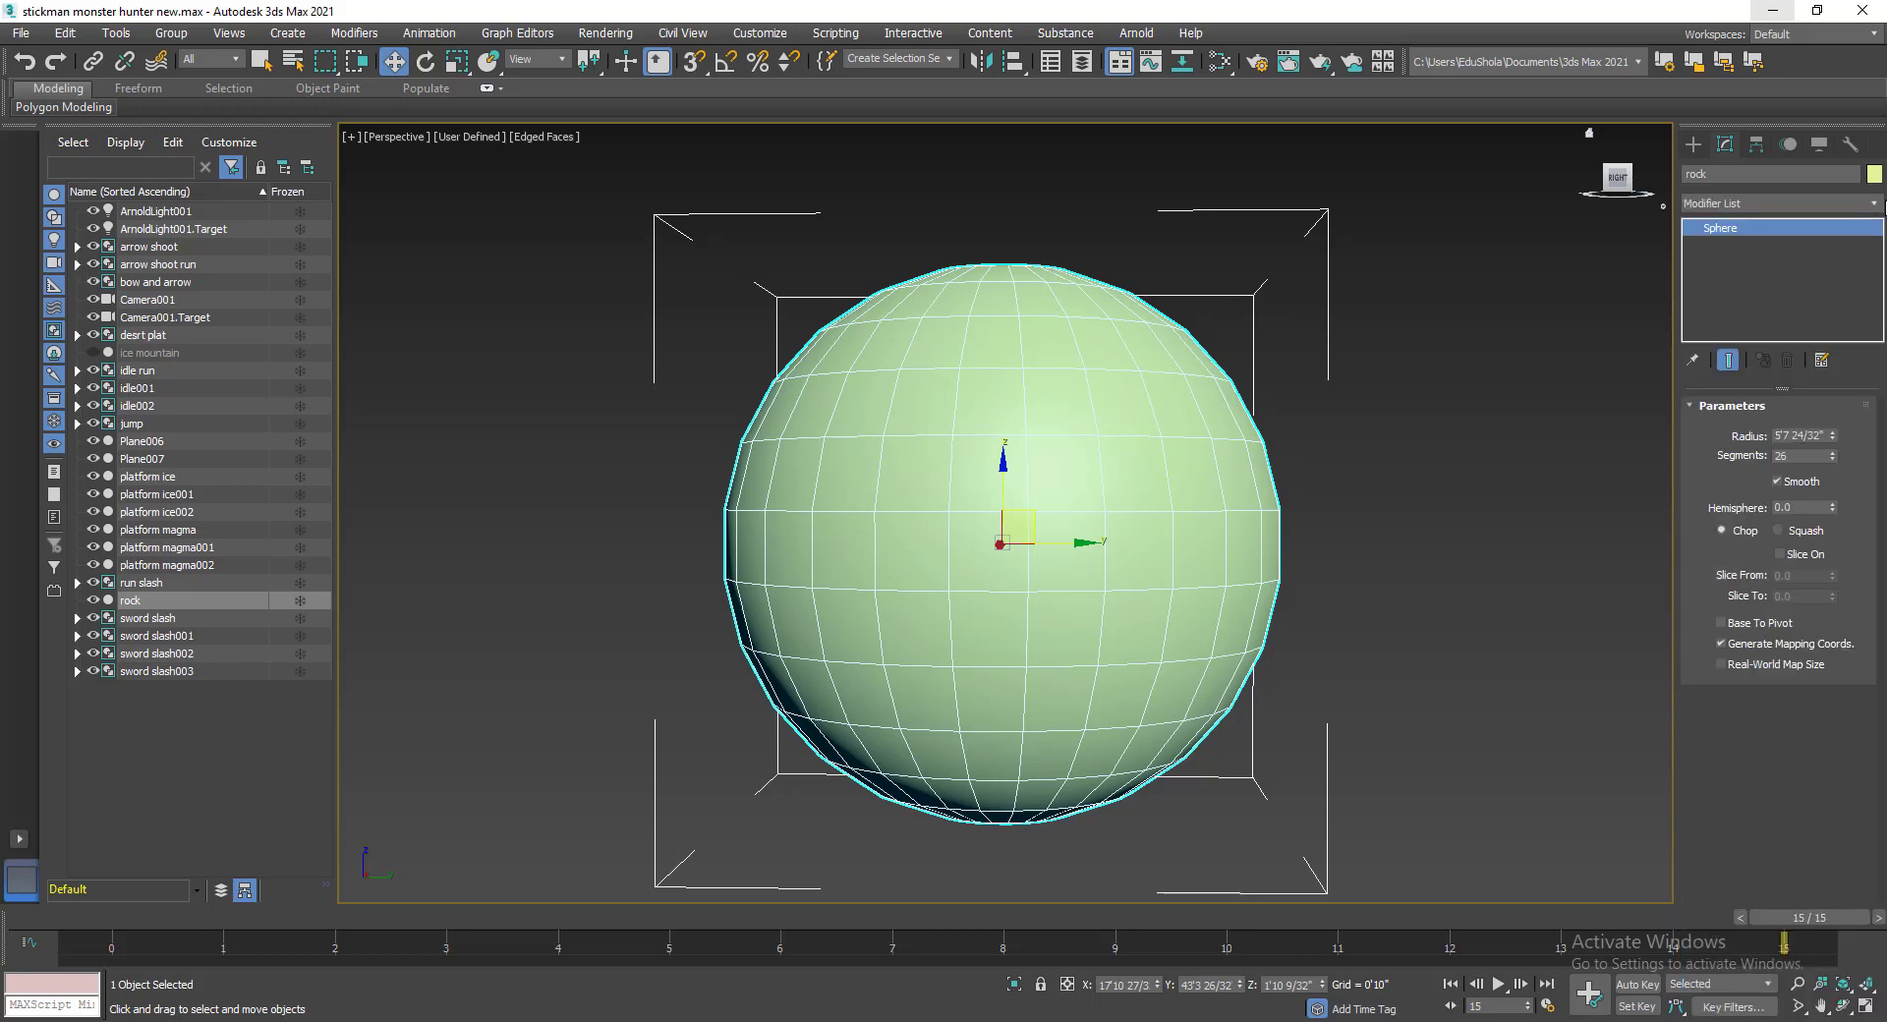
pyautogui.click(1875, 203)
pyautogui.scroll(-10, 1790, 460)
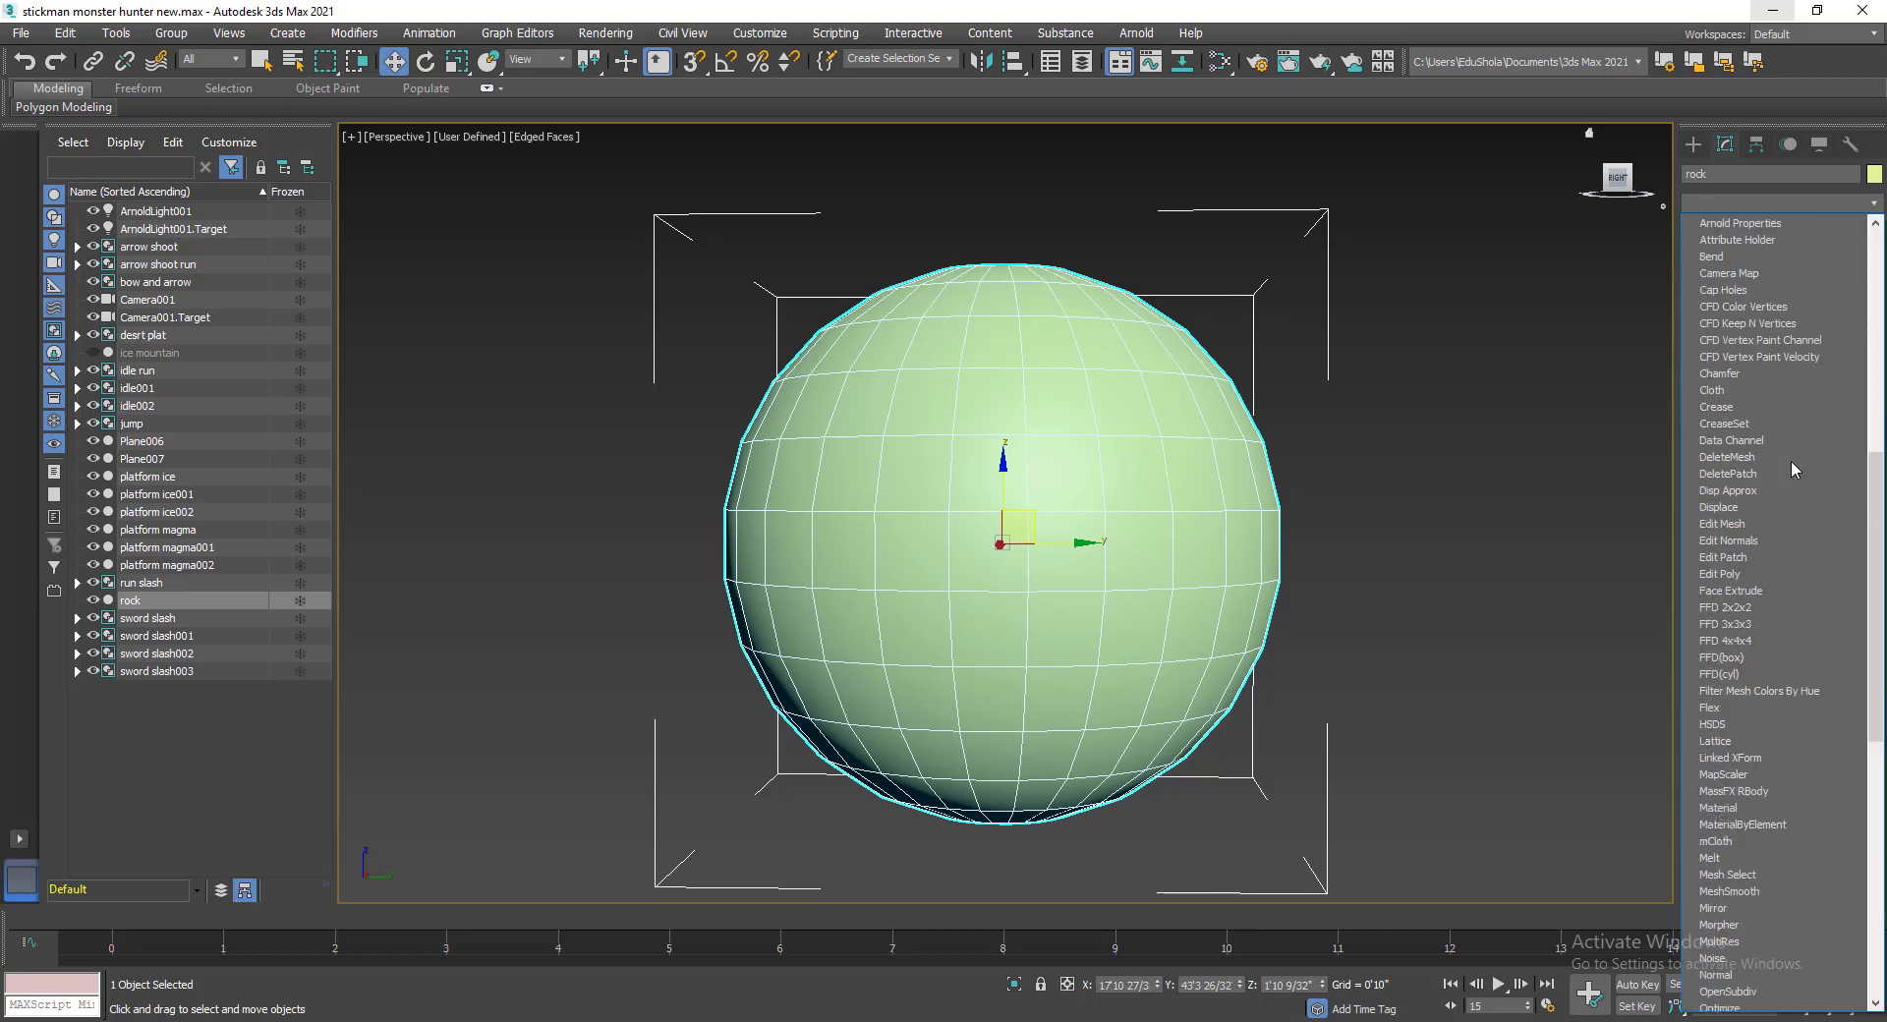
pyautogui.scroll(-5, 1791, 460)
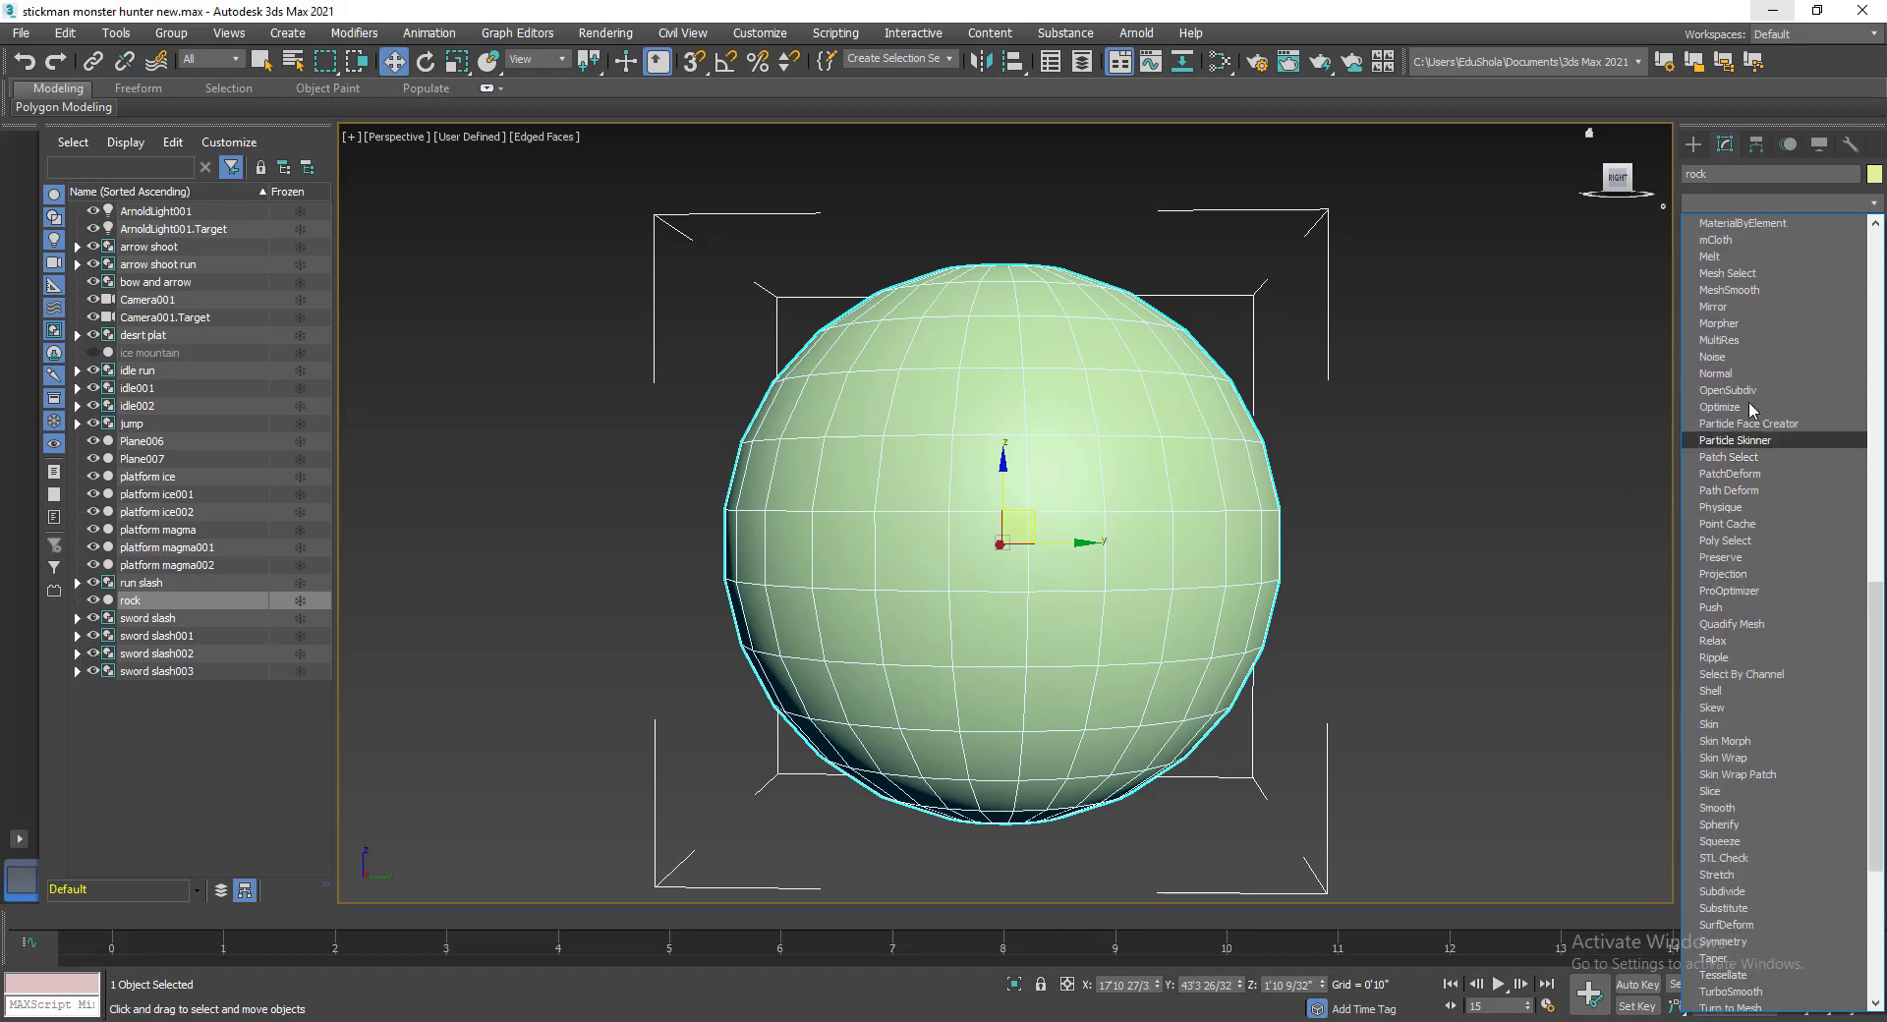
pyautogui.click(1720, 357)
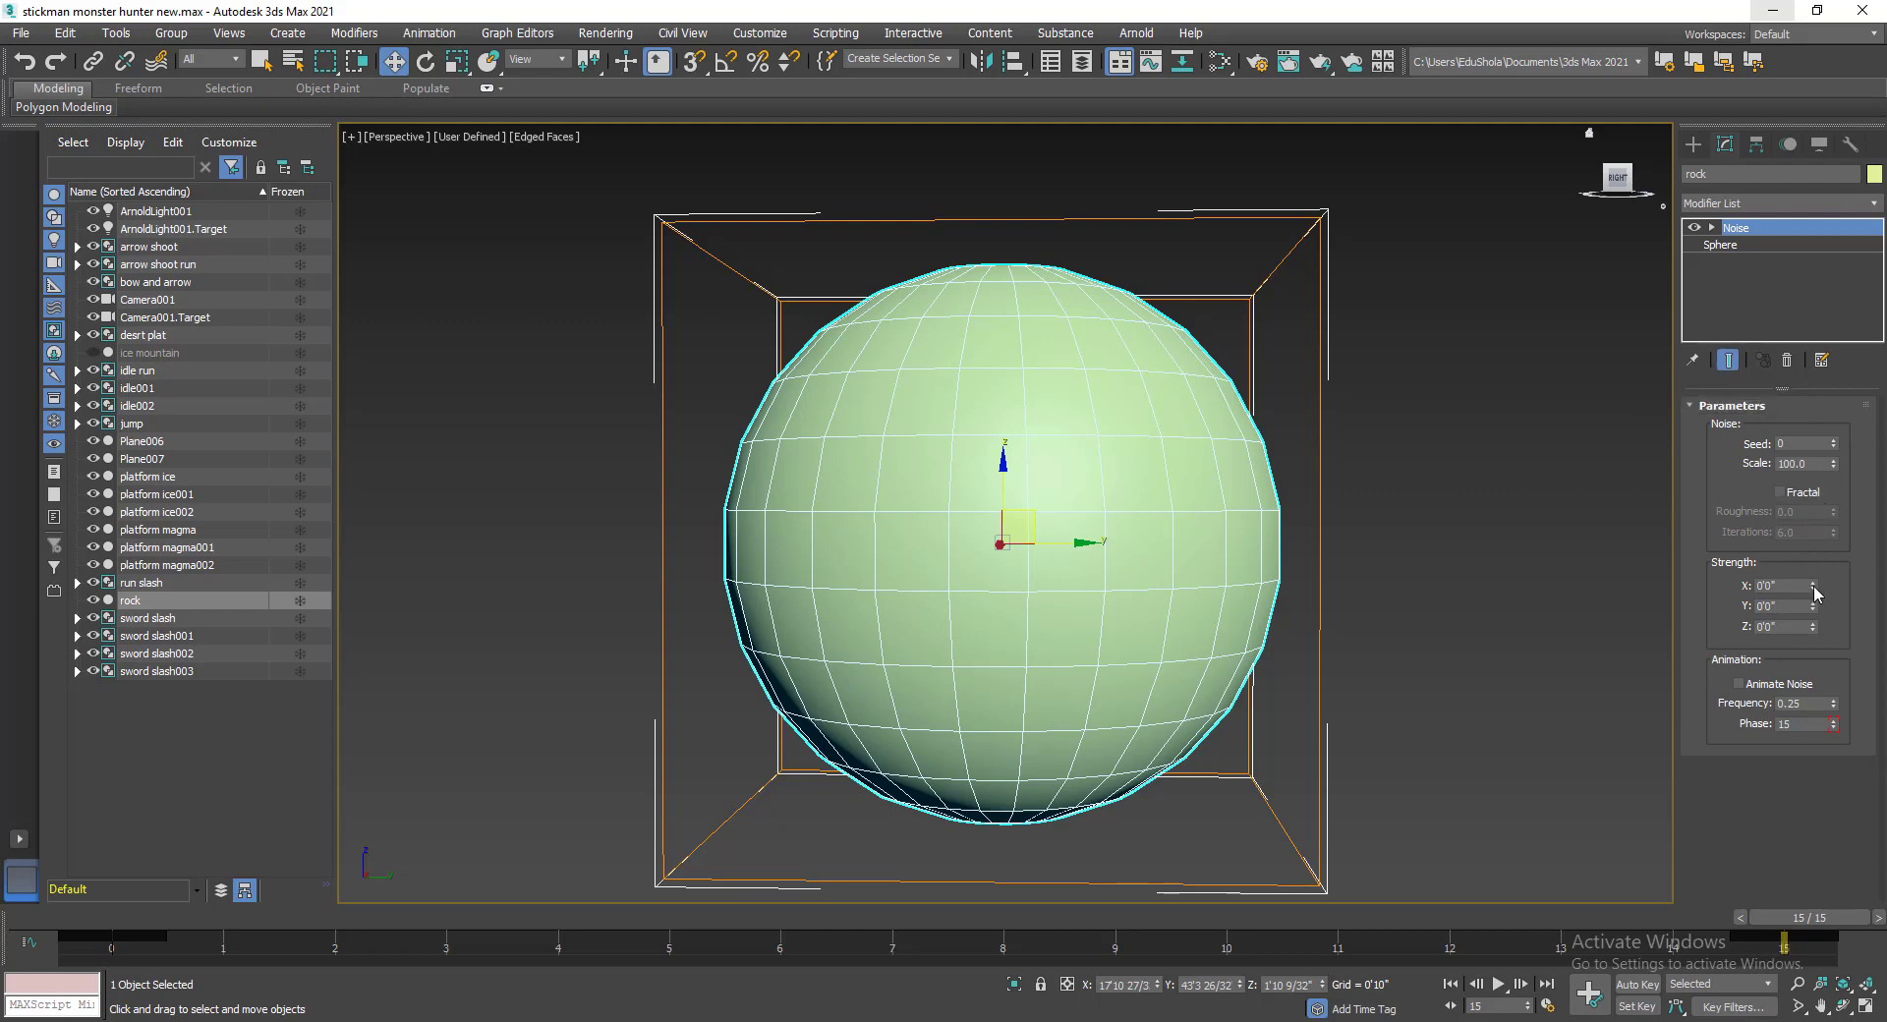
# Set the rock's Noise strength to about X 6'5 9/32", Y 5'3 28/32" and Z 1'6 28/32".
pyautogui.moveTo(1814, 588); pyautogui.dragTo(1838, 323)
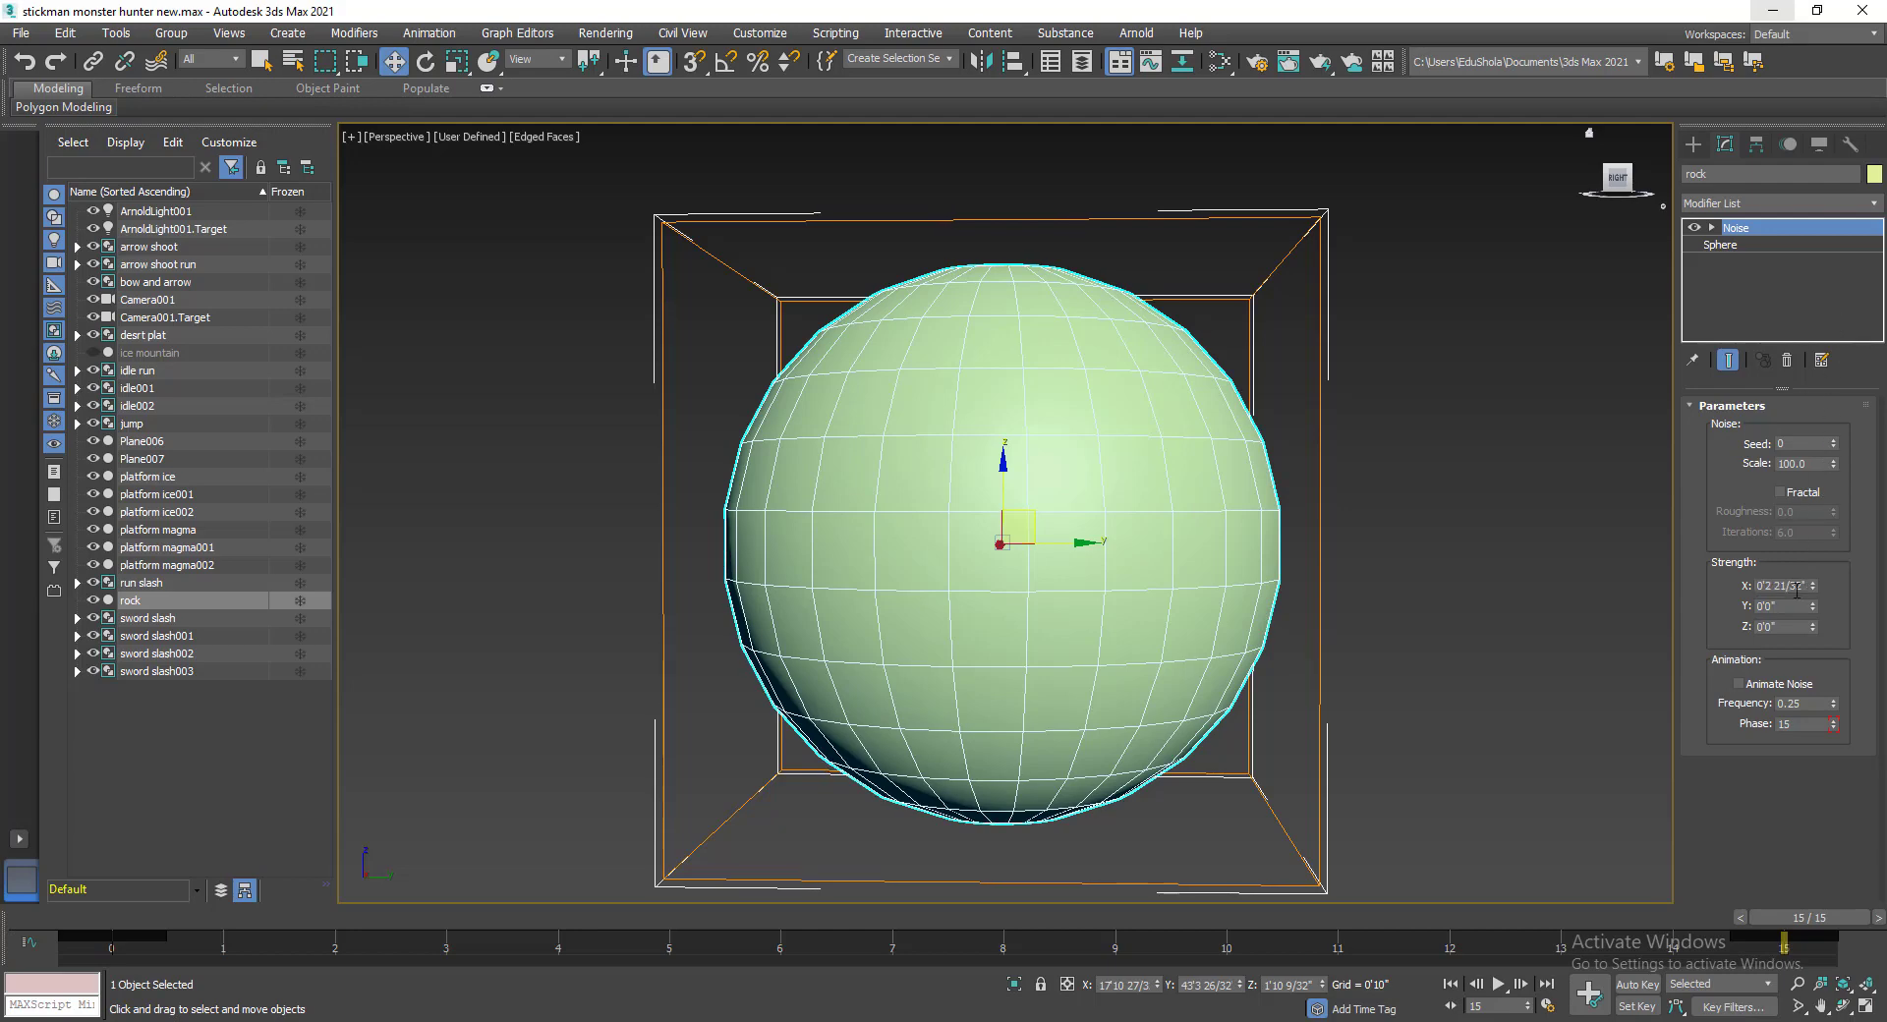
pyautogui.moveTo(1814, 606); pyautogui.dragTo(1815, 531)
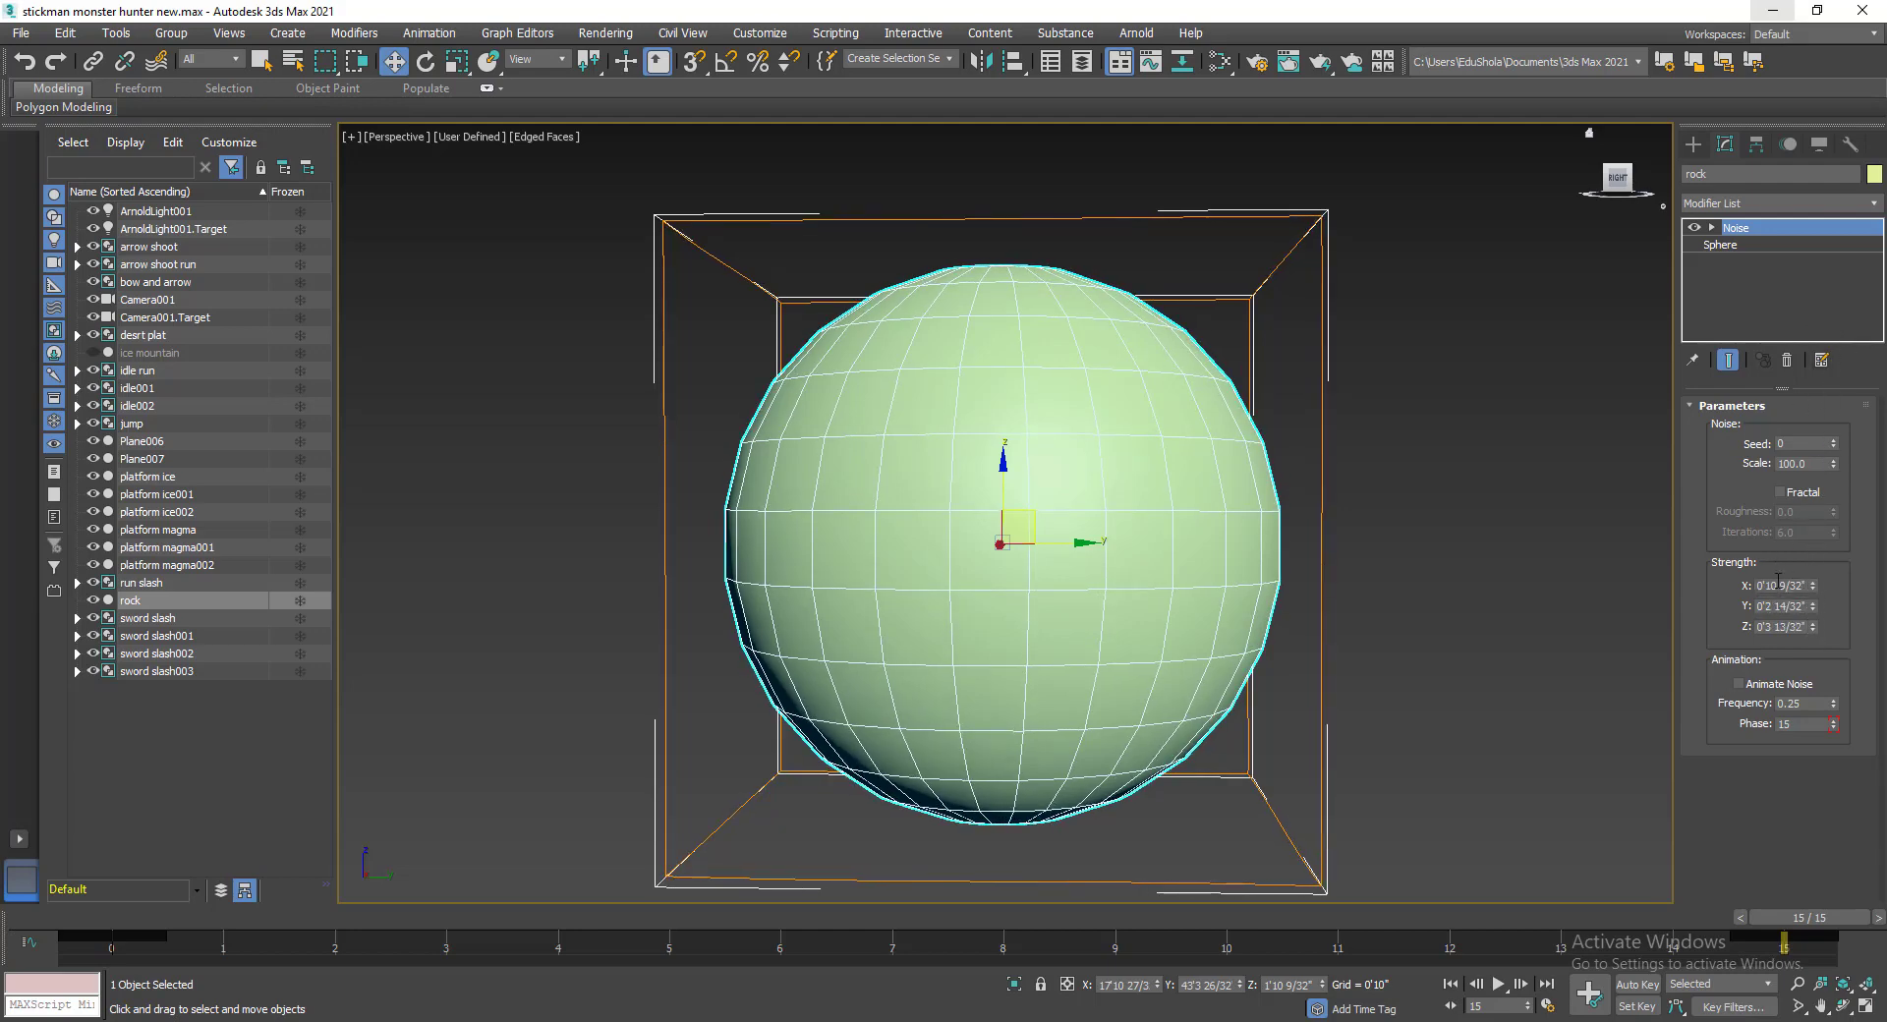
pyautogui.moveTo(1814, 608); pyautogui.dragTo(6, 506)
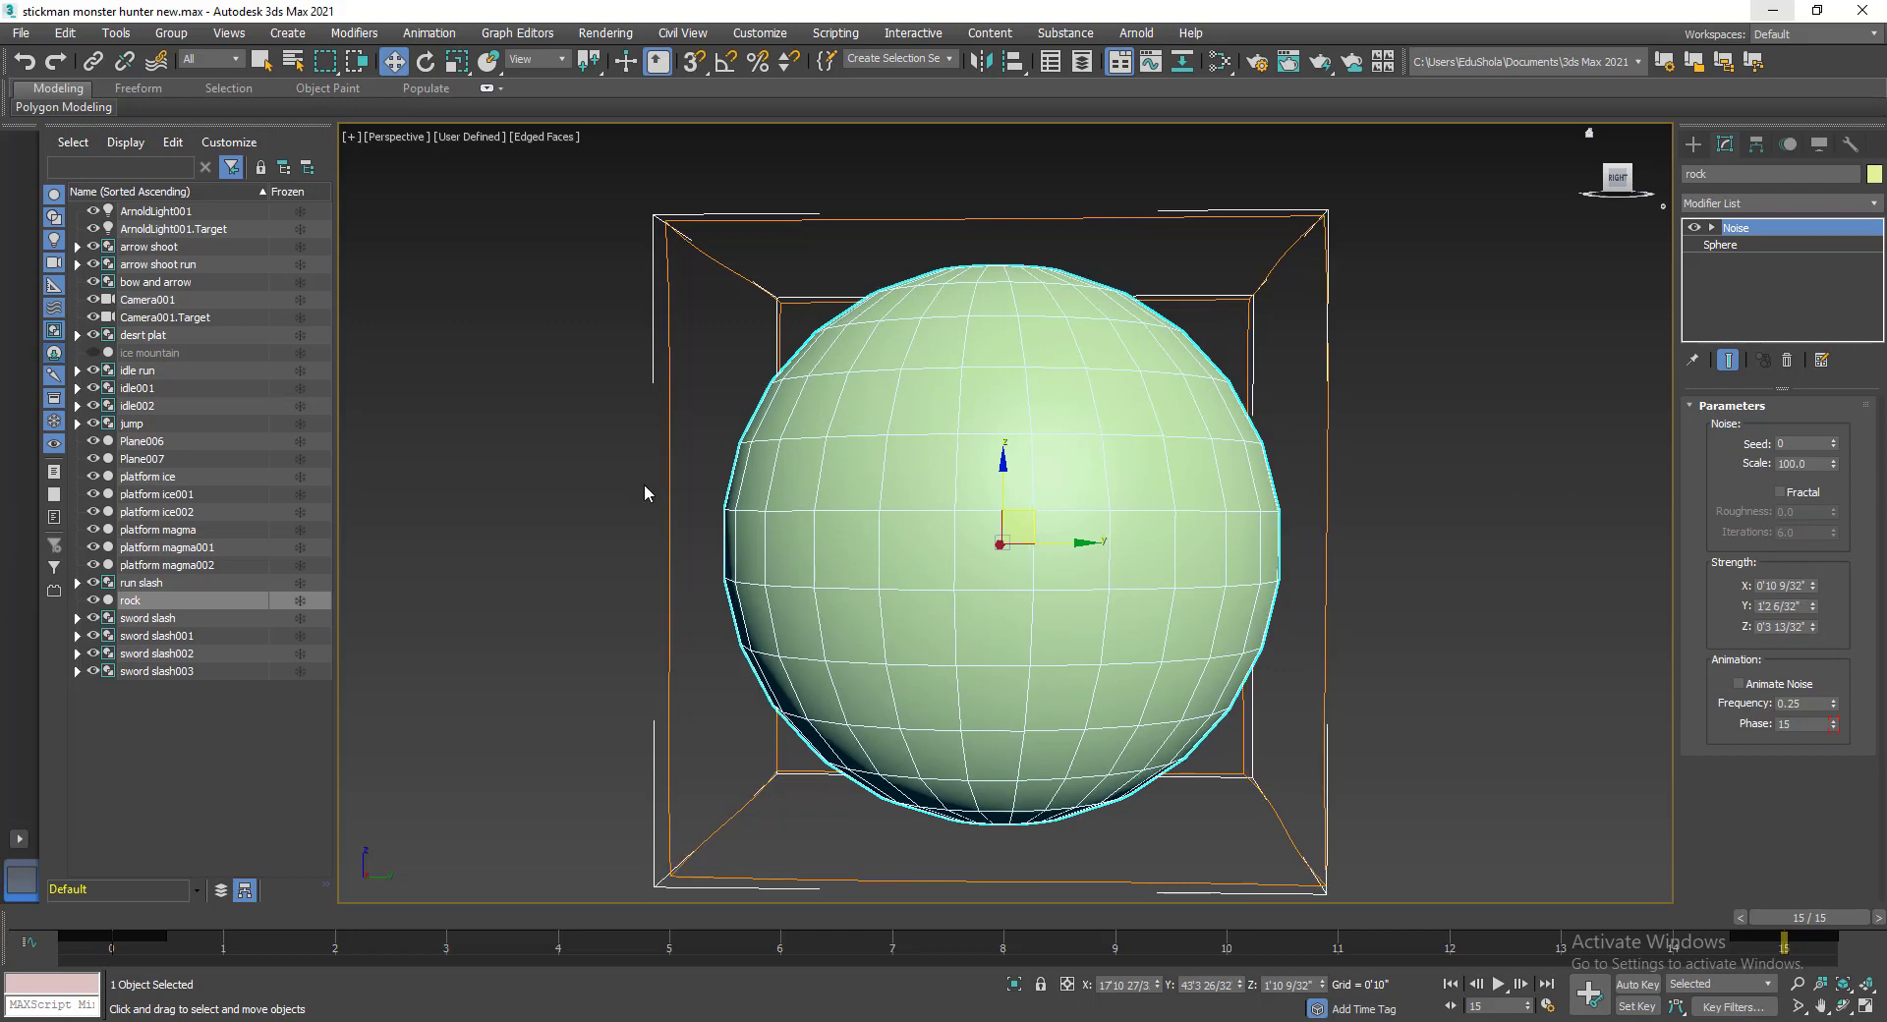
pyautogui.moveTo(1813, 587); pyautogui.dragTo(1814, 560)
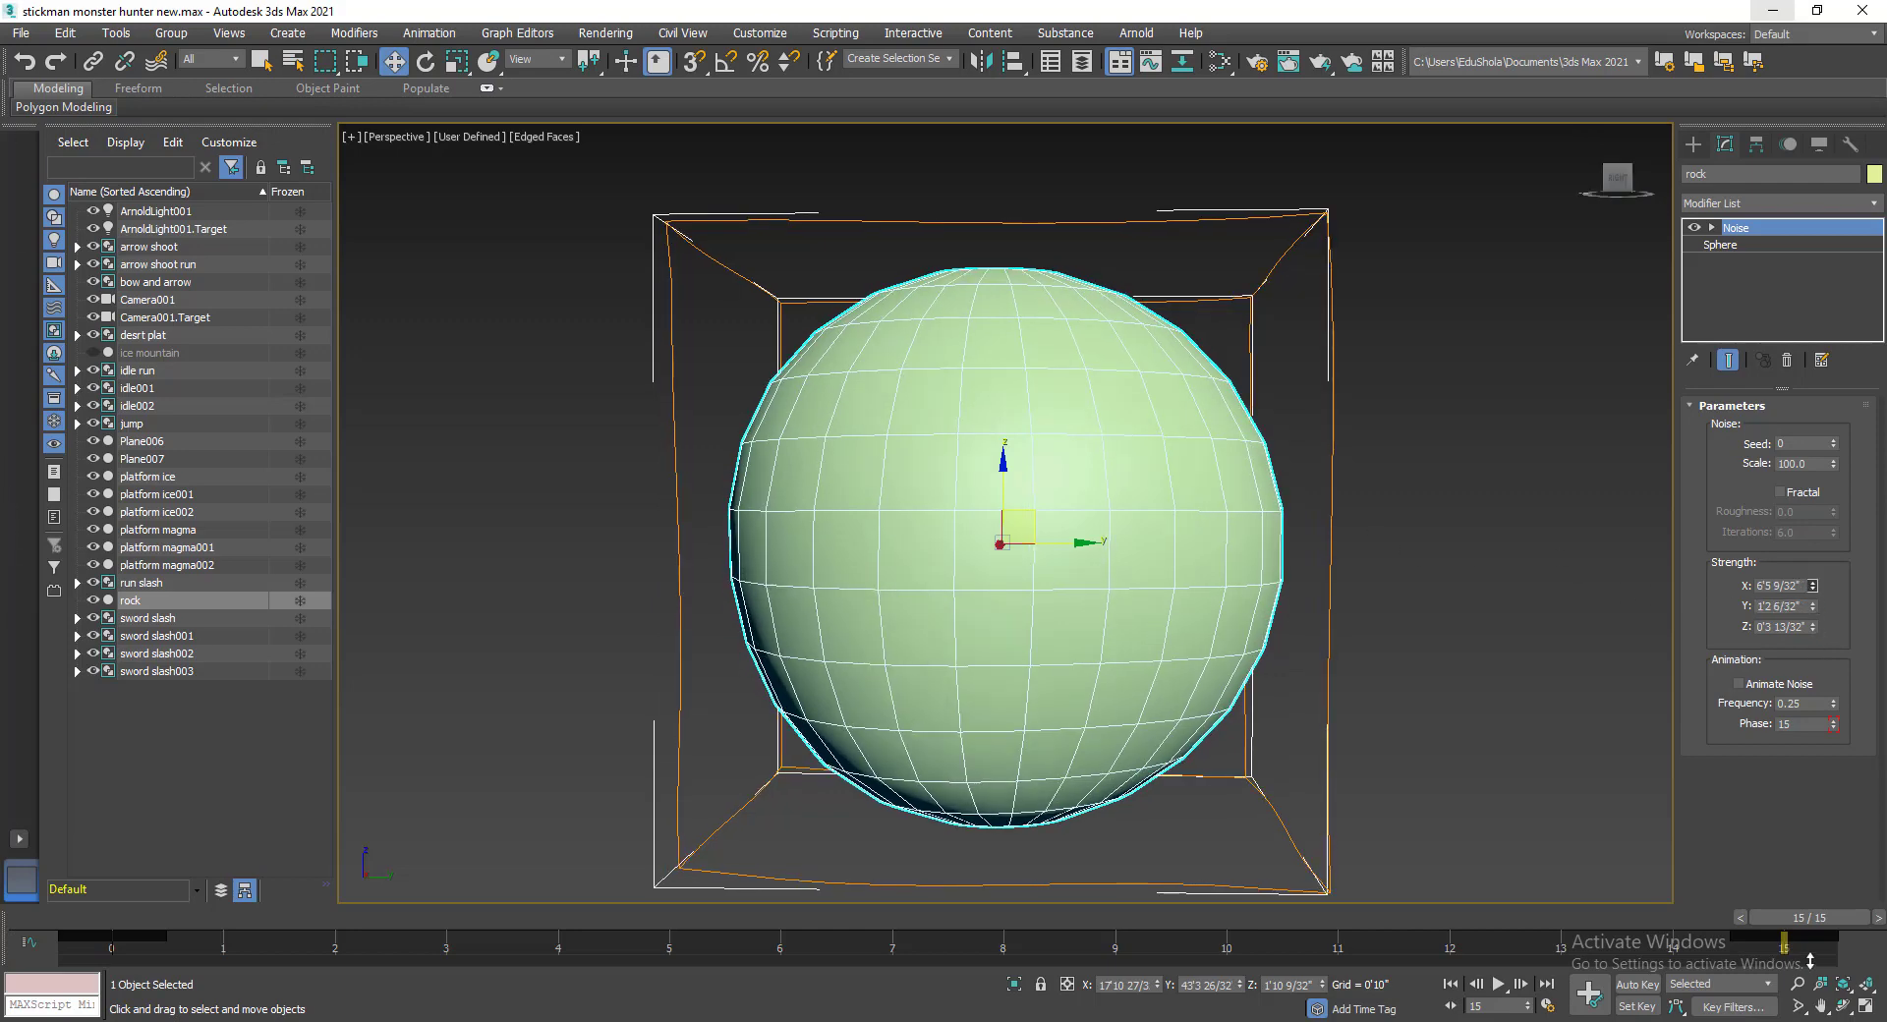
pyautogui.moveTo(1813, 627); pyautogui.dragTo(1834, 472)
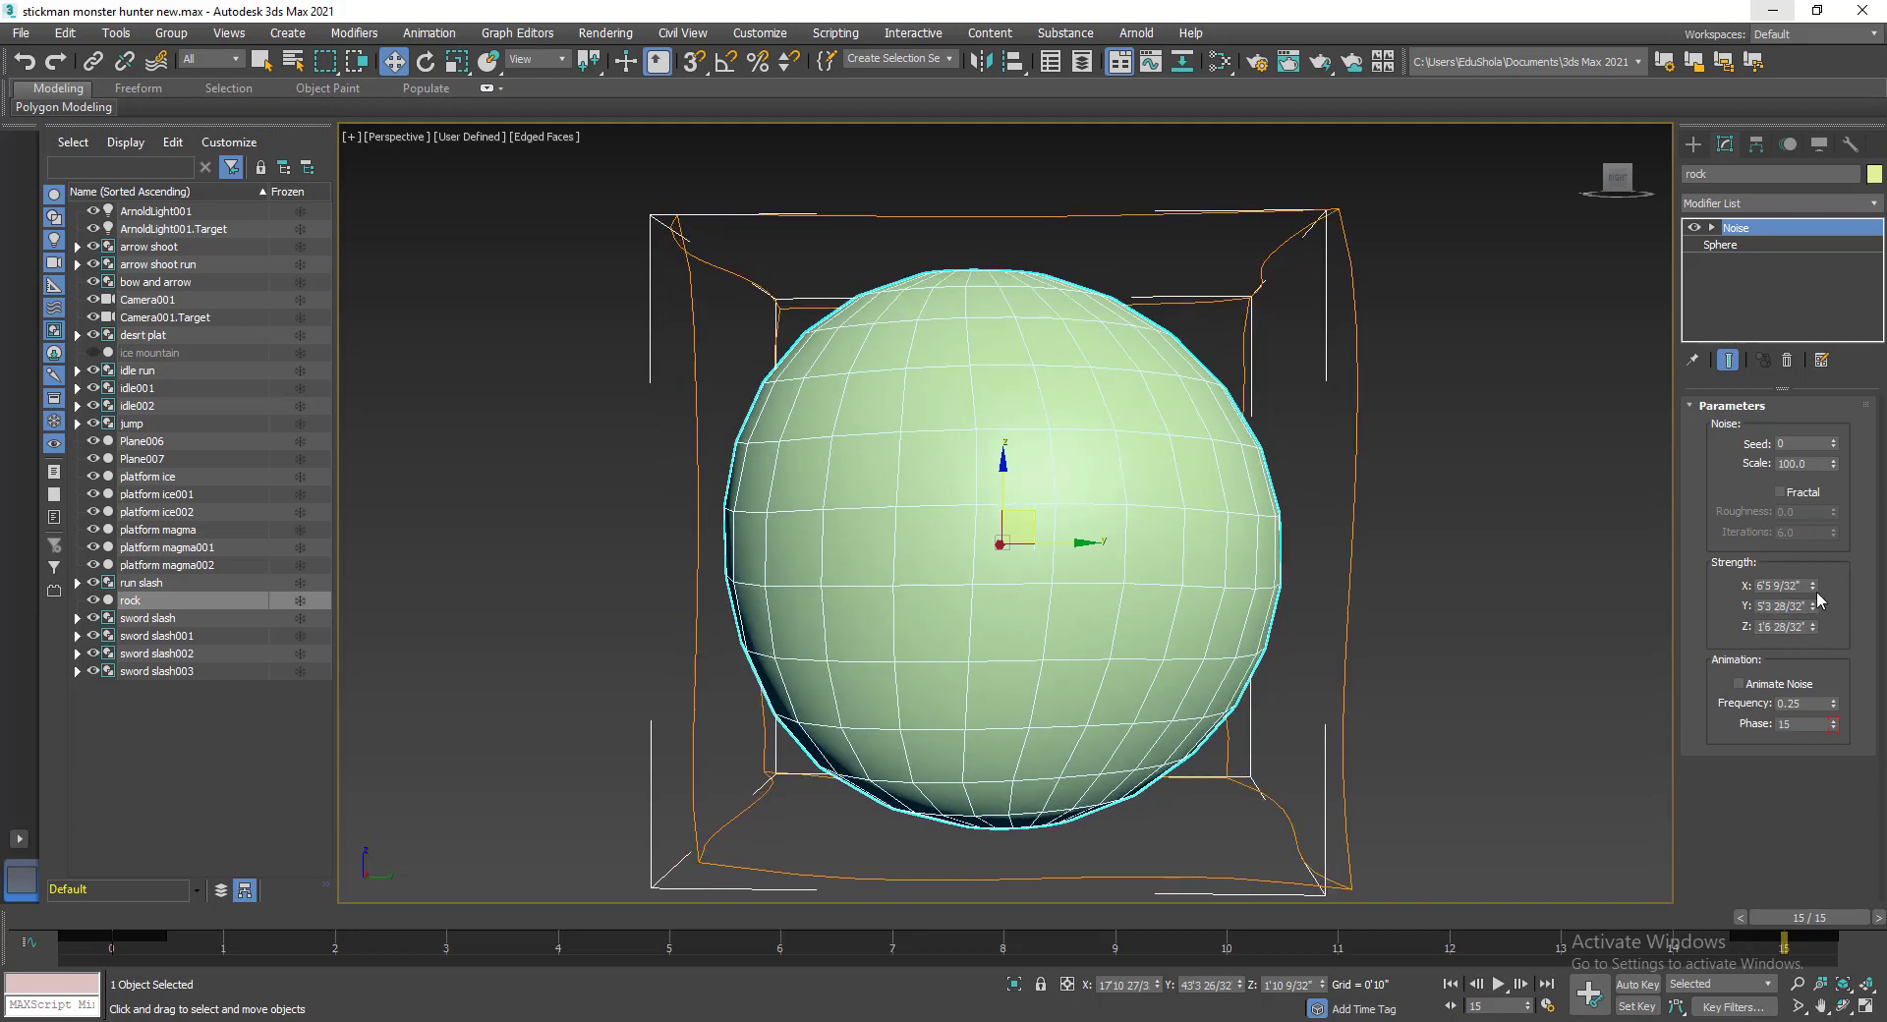
# Change the rock's Noise strength to about X 69'3 14/32", Y -1'7 25/32" and Z -1'4 25/32", and check the shape from another angle.
pyautogui.moveTo(1813, 586); pyautogui.dragTo(1832, 531)
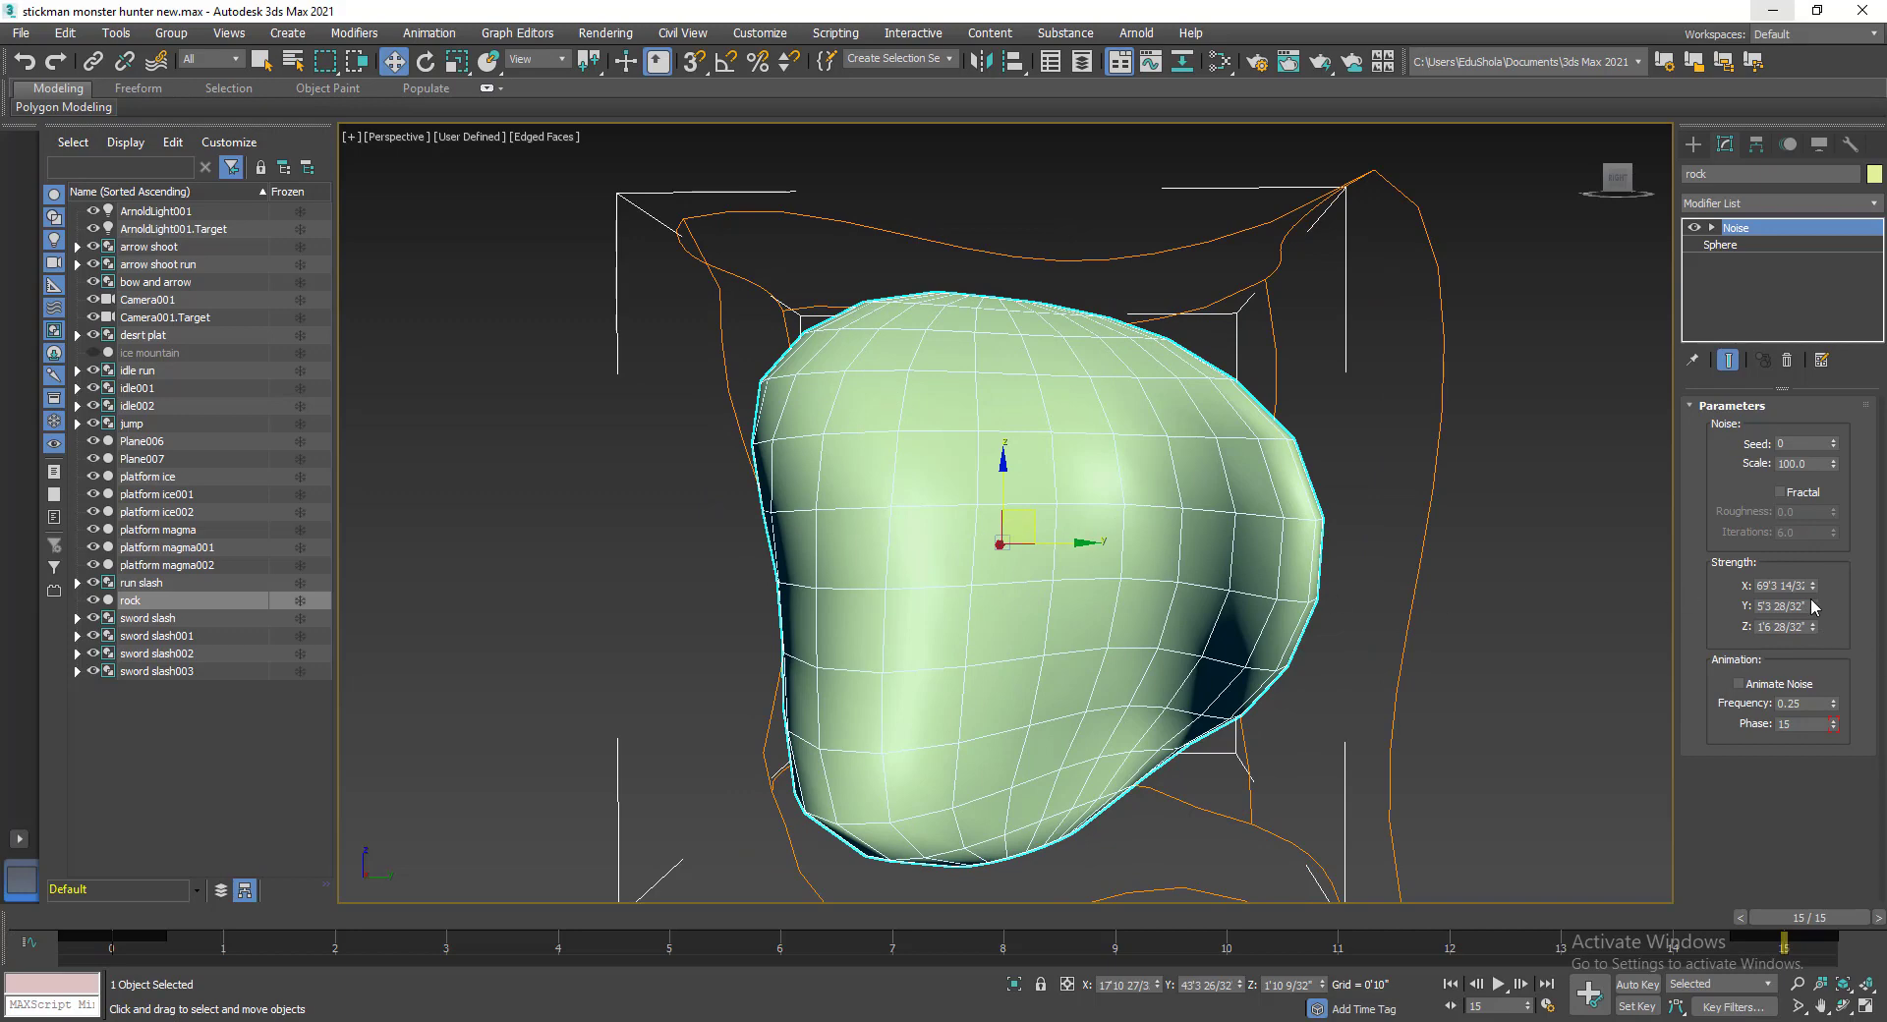
pyautogui.moveTo(1814, 607); pyautogui.dragTo(1786, 808)
pyautogui.click(1376, 621)
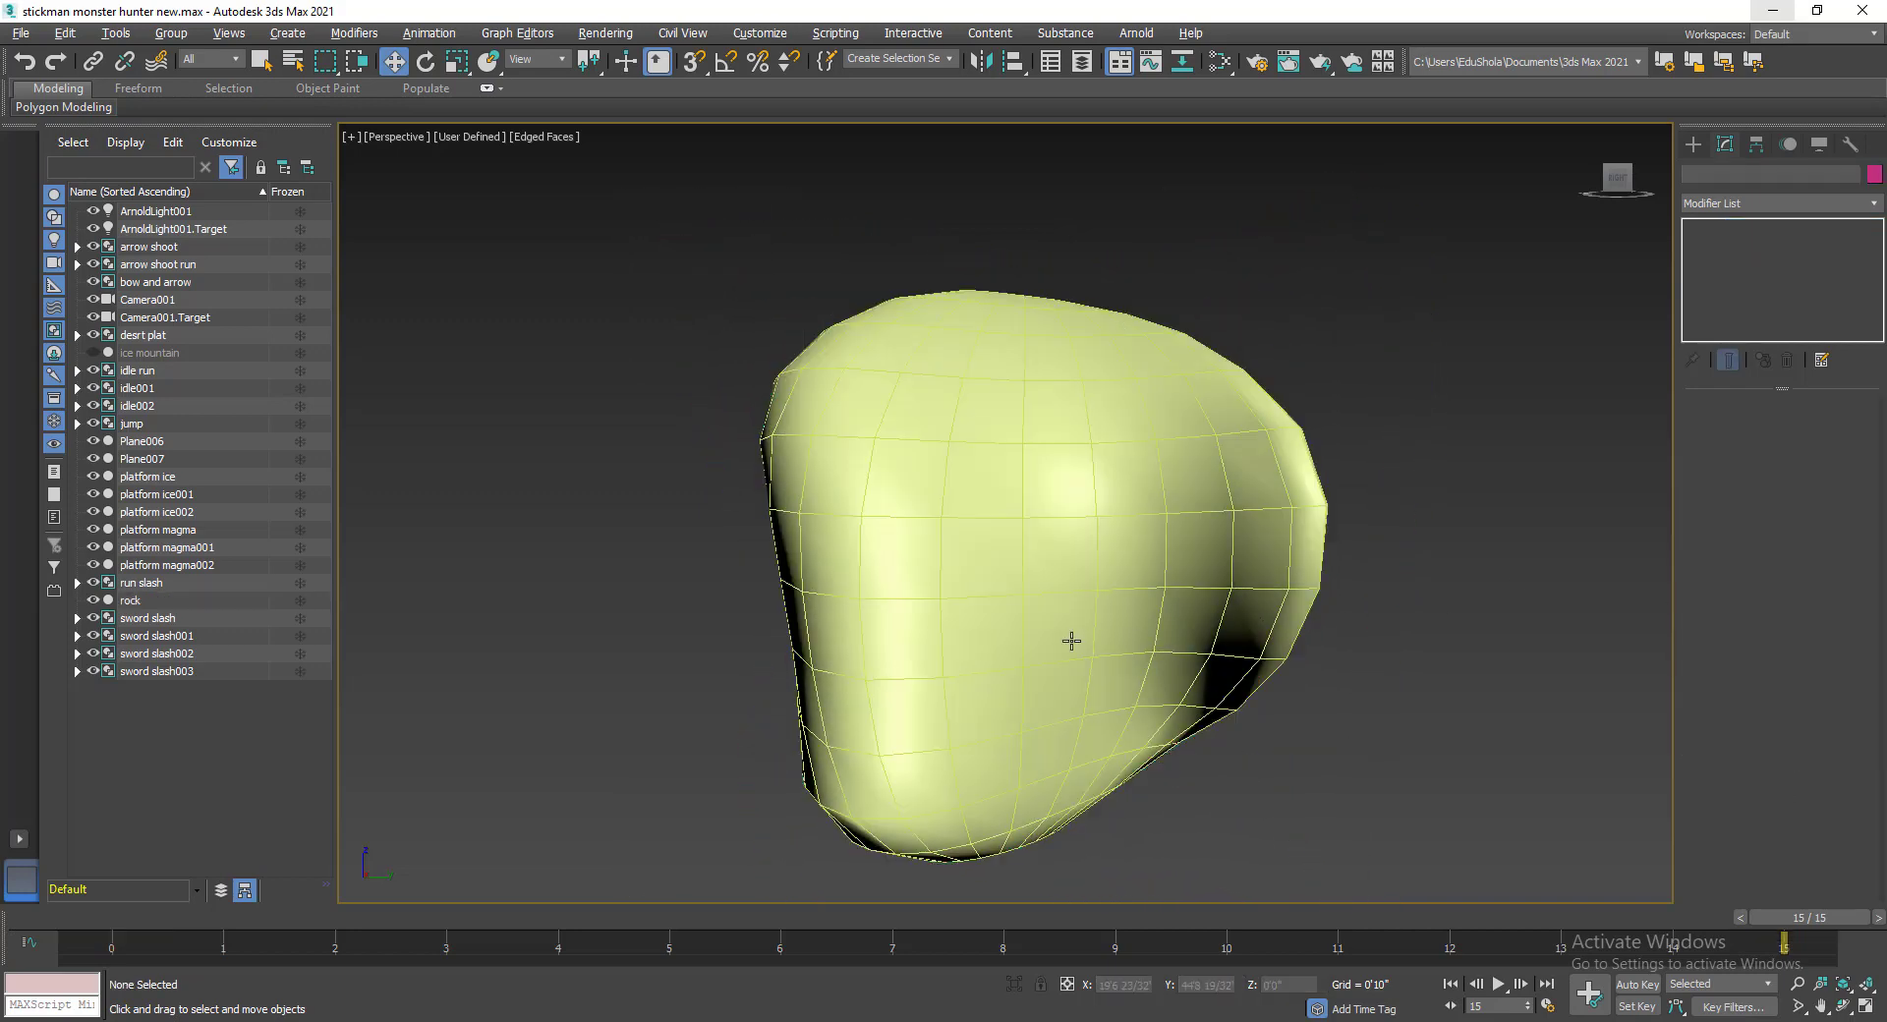
pyautogui.keyDown('alt'); pyautogui.moveTo(1198, 610); pyautogui.dragTo(1085, 615, button='middle'); pyautogui.keyUp('alt')
pyautogui.click(1312, 600)
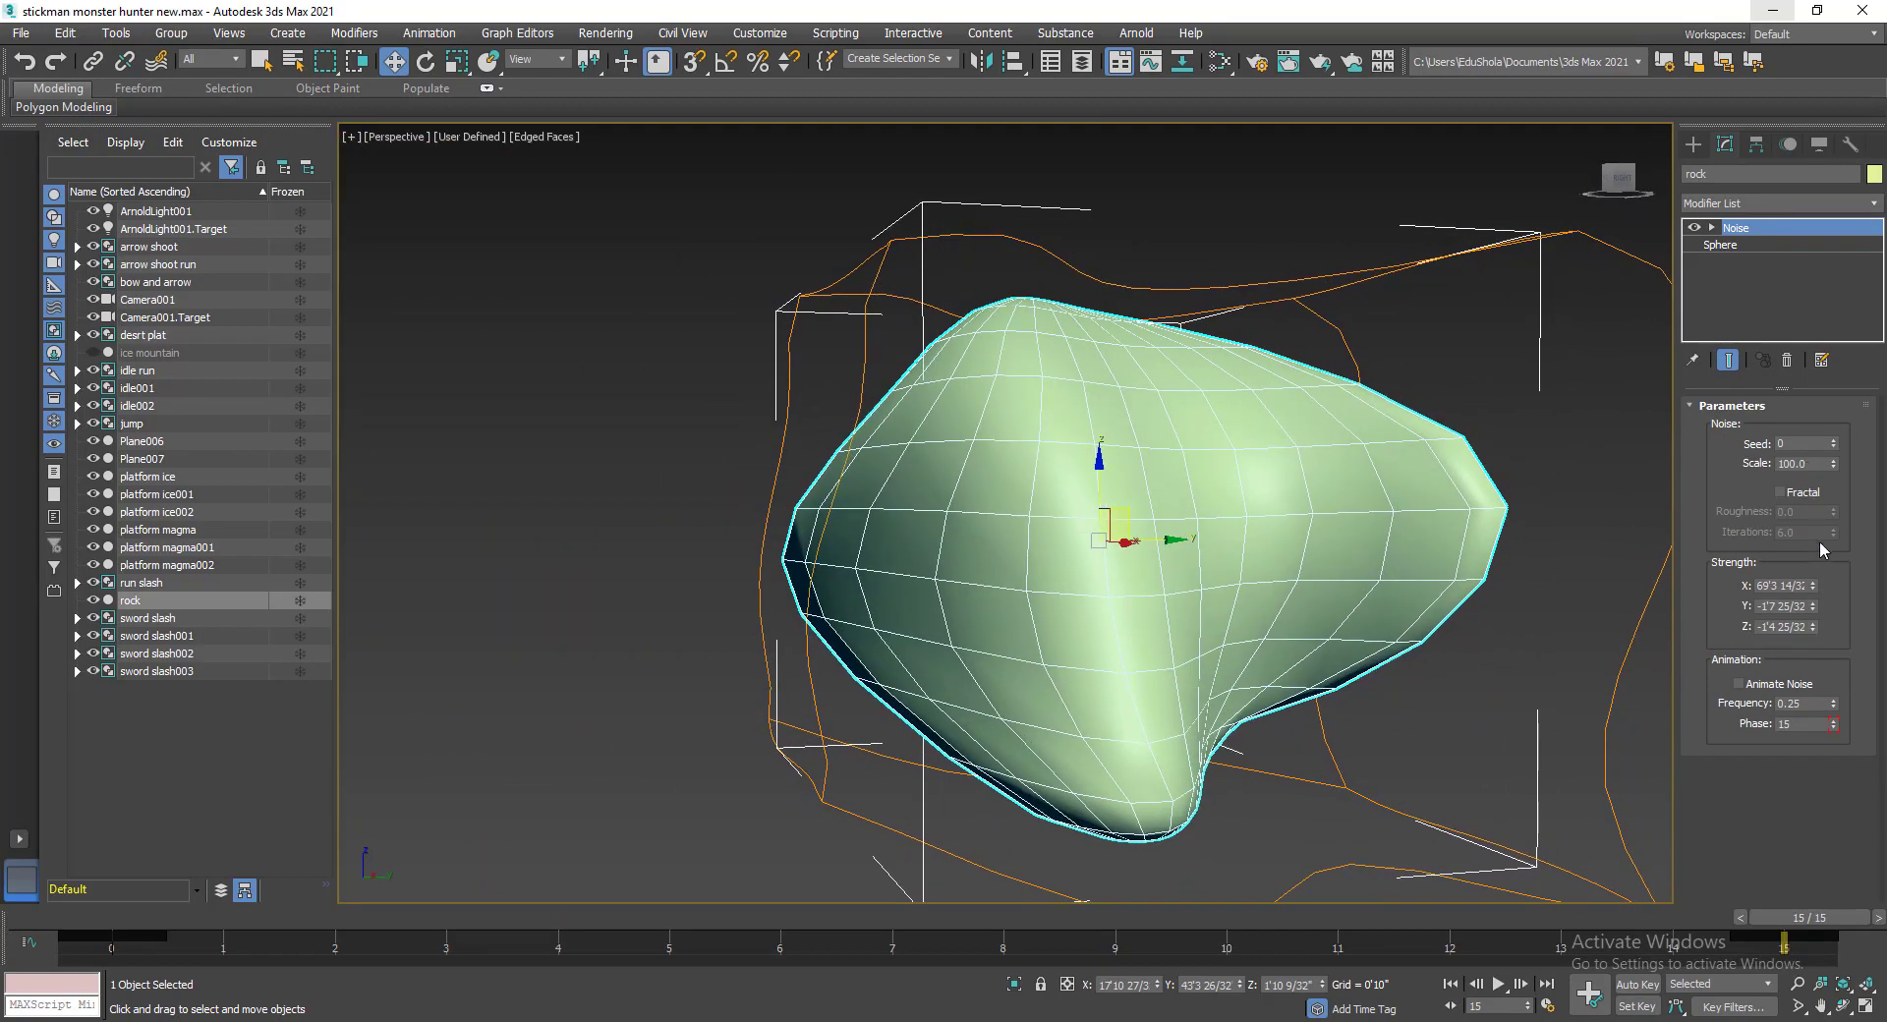
# Set the rock's Noise scale to 63.0 and its strength to about X 33'3 2/32", Y -7'4 4/32" and Z -5'11 18/32".
pyautogui.moveTo(1834, 467); pyautogui.dragTo(1830, 500)
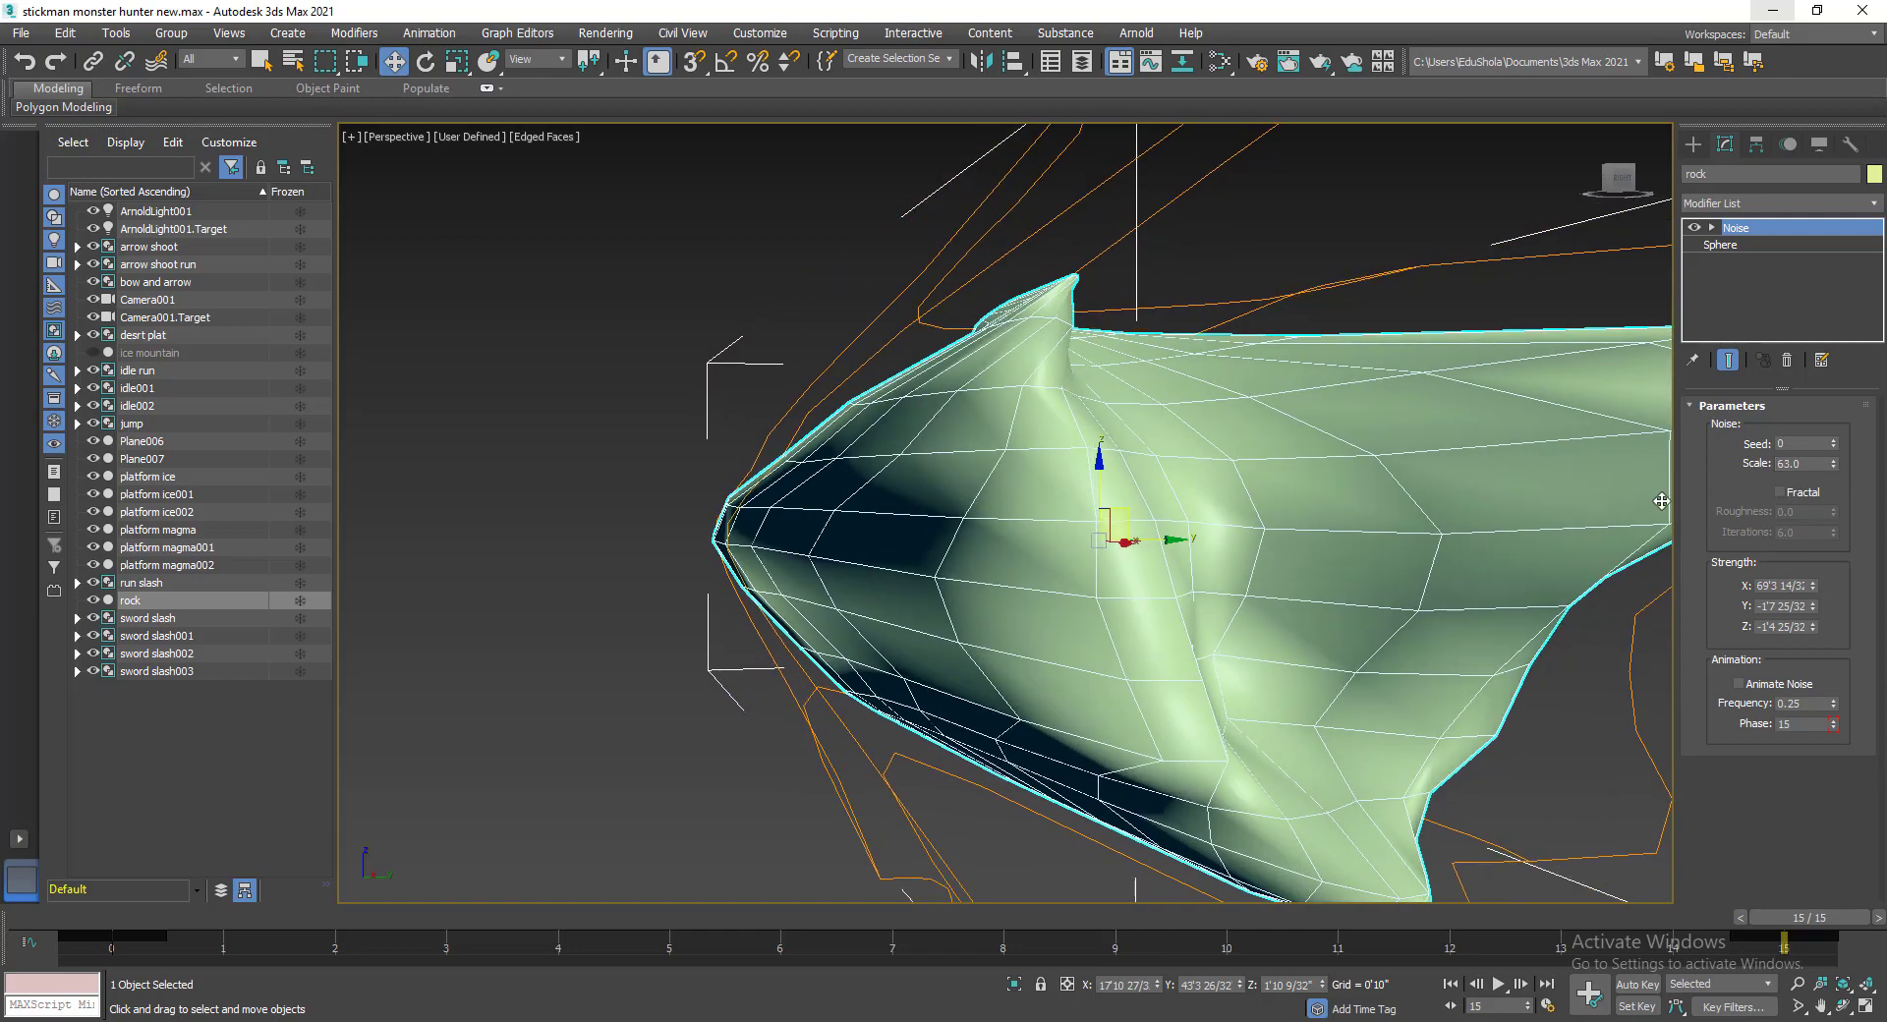
pyautogui.moveTo(1558, 502); pyautogui.dragTo(1356, 463, button='middle')
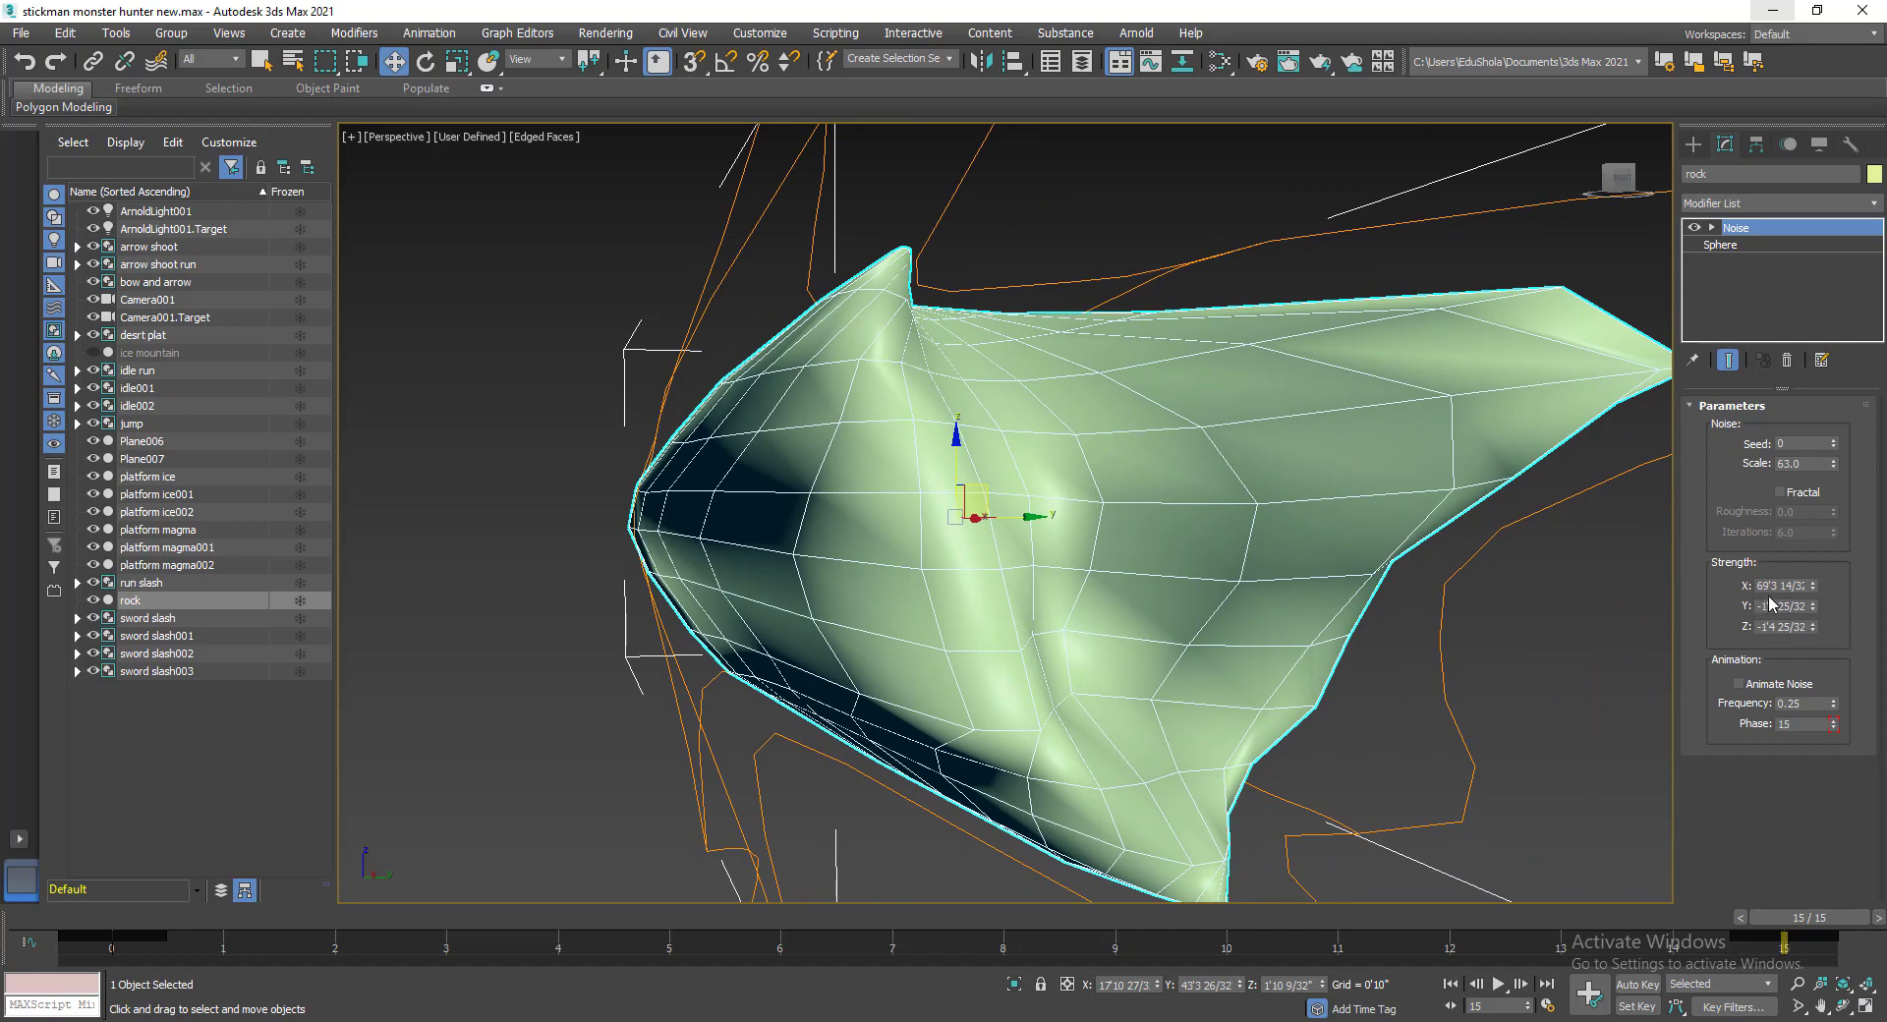
pyautogui.moveTo(1813, 606); pyautogui.dragTo(1789, 882)
pyautogui.moveTo(1814, 628); pyautogui.dragTo(1795, 897)
pyautogui.moveTo(1813, 587); pyautogui.dragTo(1797, 637)
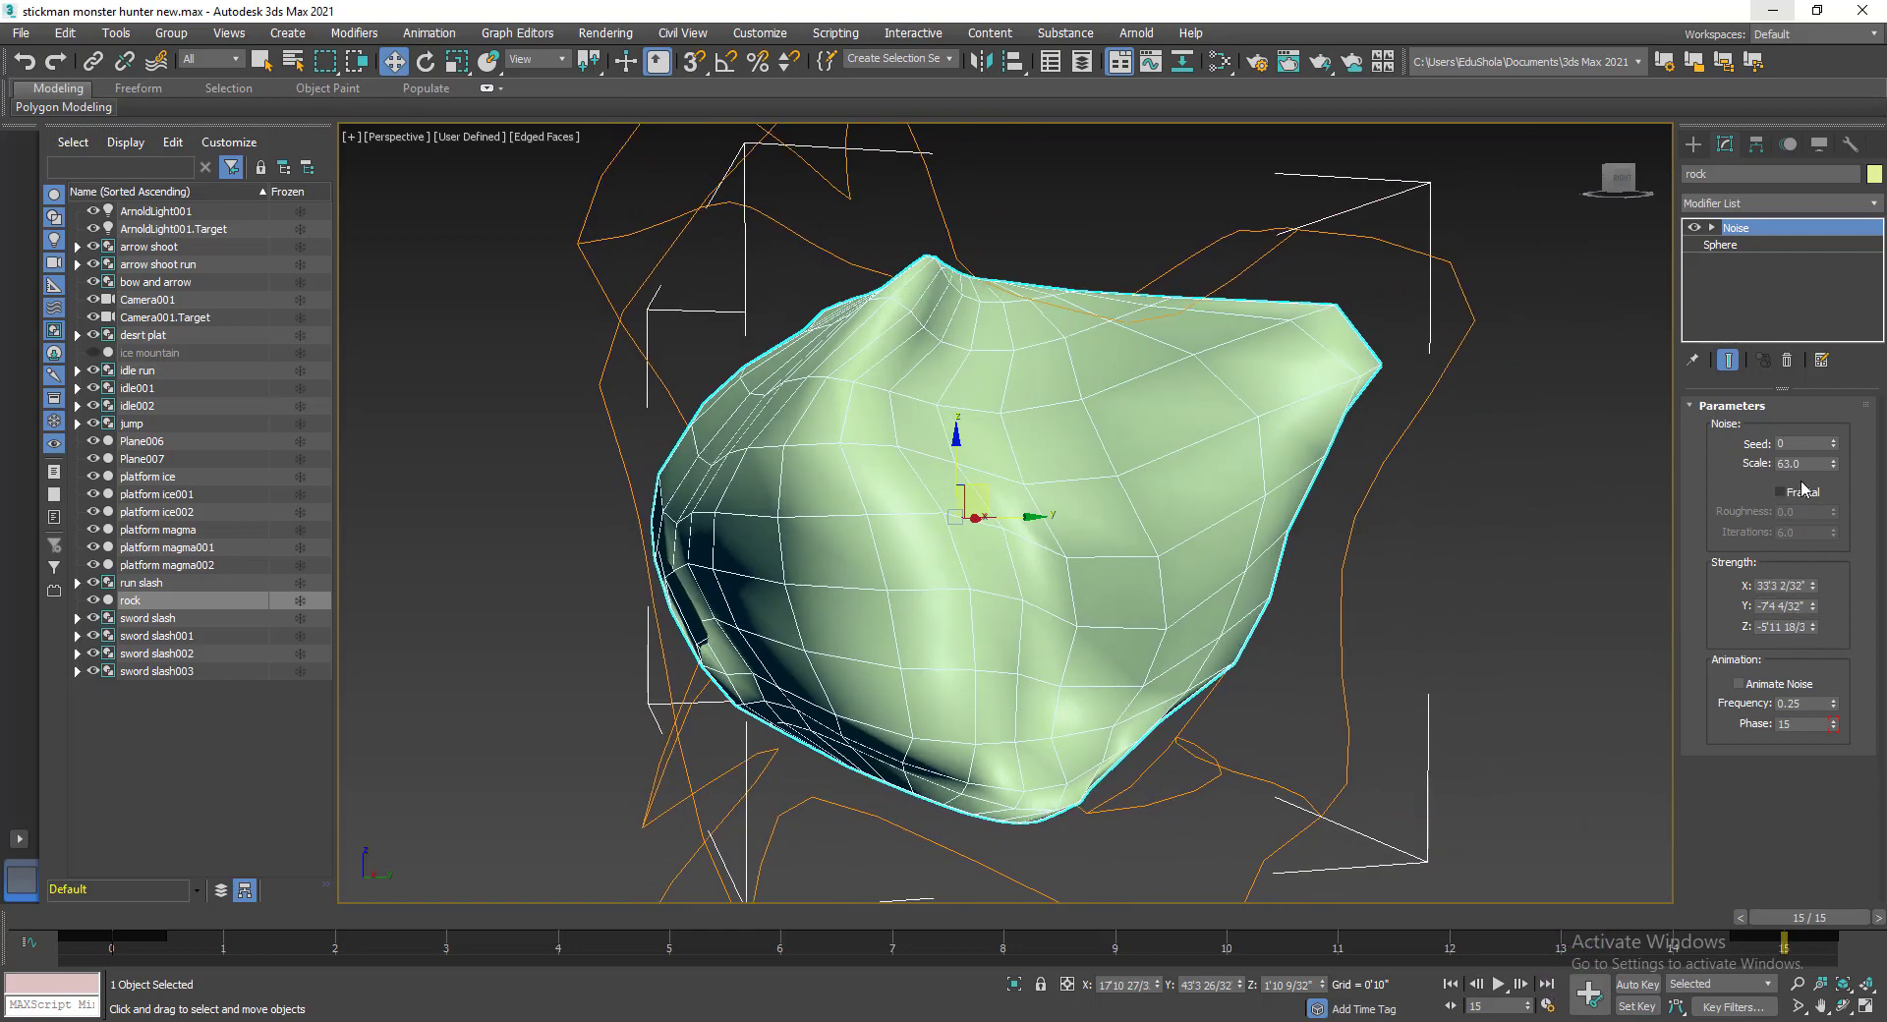
pyautogui.moveTo(1834, 472)
pyautogui.mouseDown()
pyautogui.moveTo(1832, 490)
pyautogui.moveTo(1830, 469)
pyautogui.mouseUp()
# Clone the rock along the Y axis, placing the copy beside the original with a clear gap.
pyautogui.scroll(-5, 1008, 531)
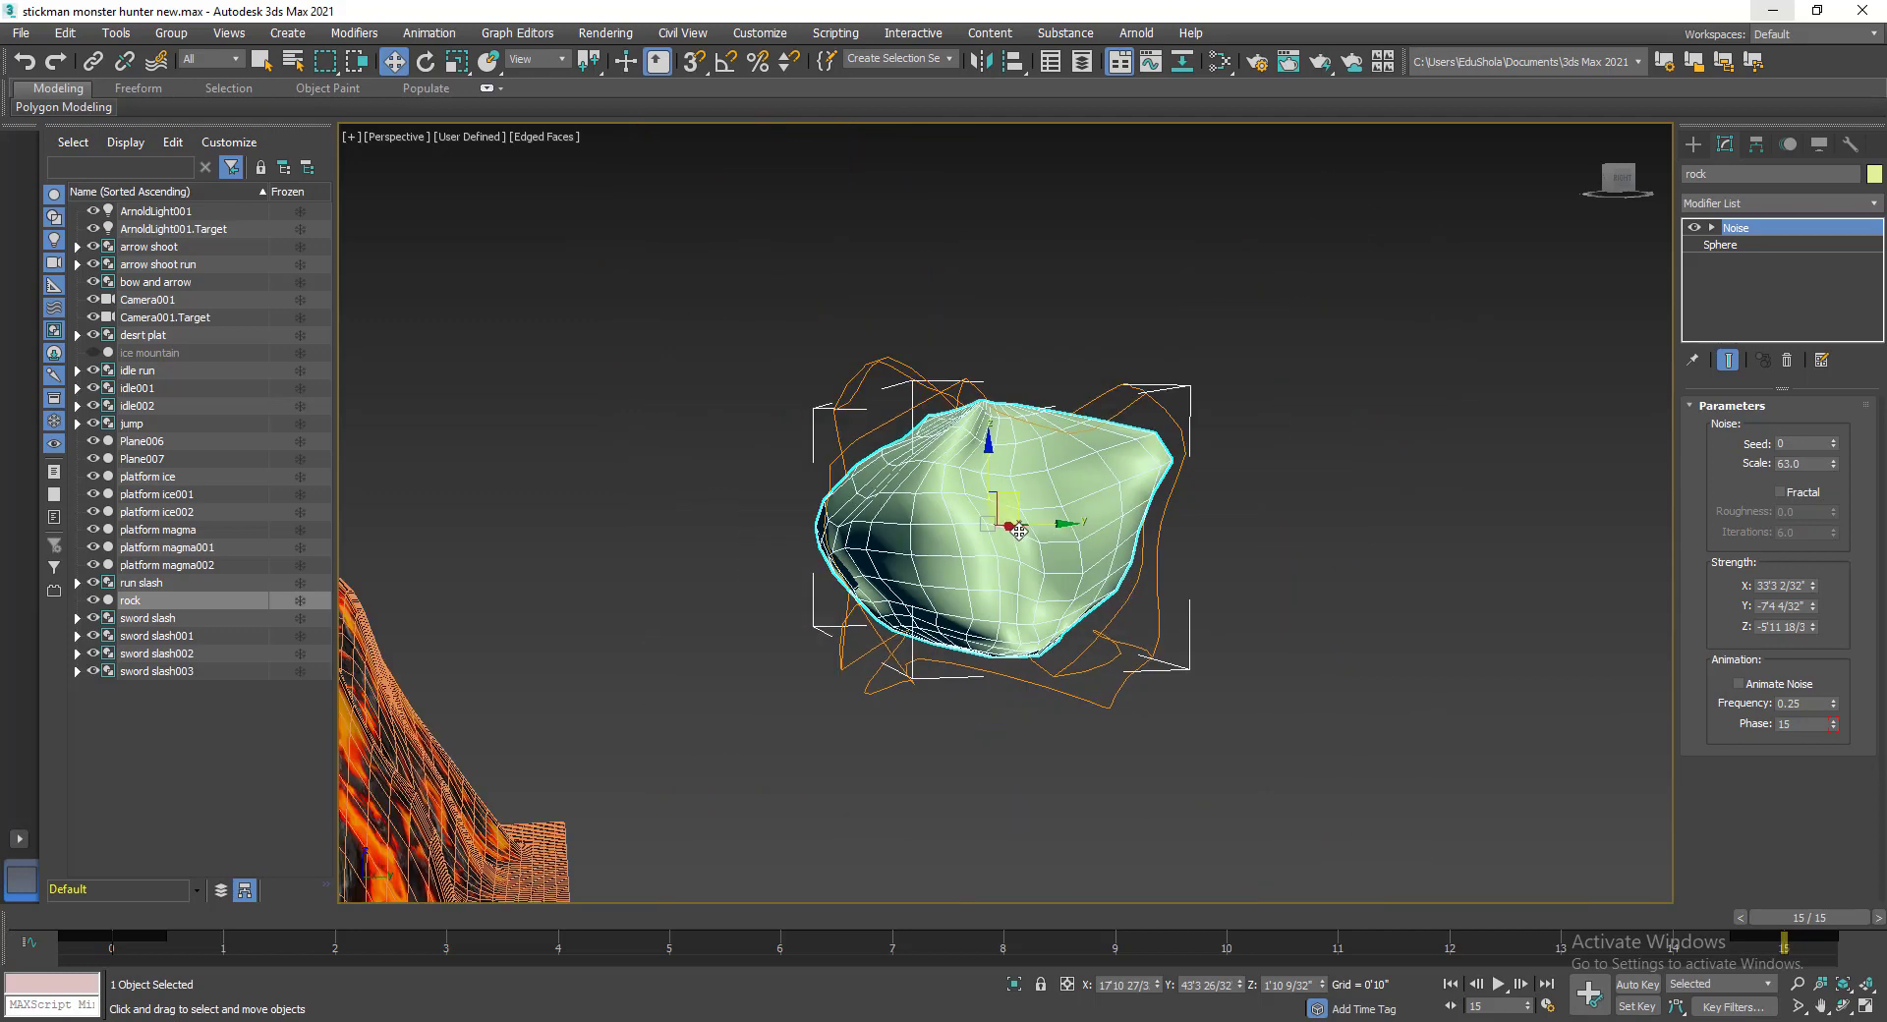
pyautogui.moveTo(932, 538)
pyautogui.keyDown('shift'); pyautogui.mouseDown()
pyautogui.moveTo(1376, 535)
pyautogui.moveTo(1352, 532)
pyautogui.mouseUp(); pyautogui.keyUp('shift')
pyautogui.click(945, 604)
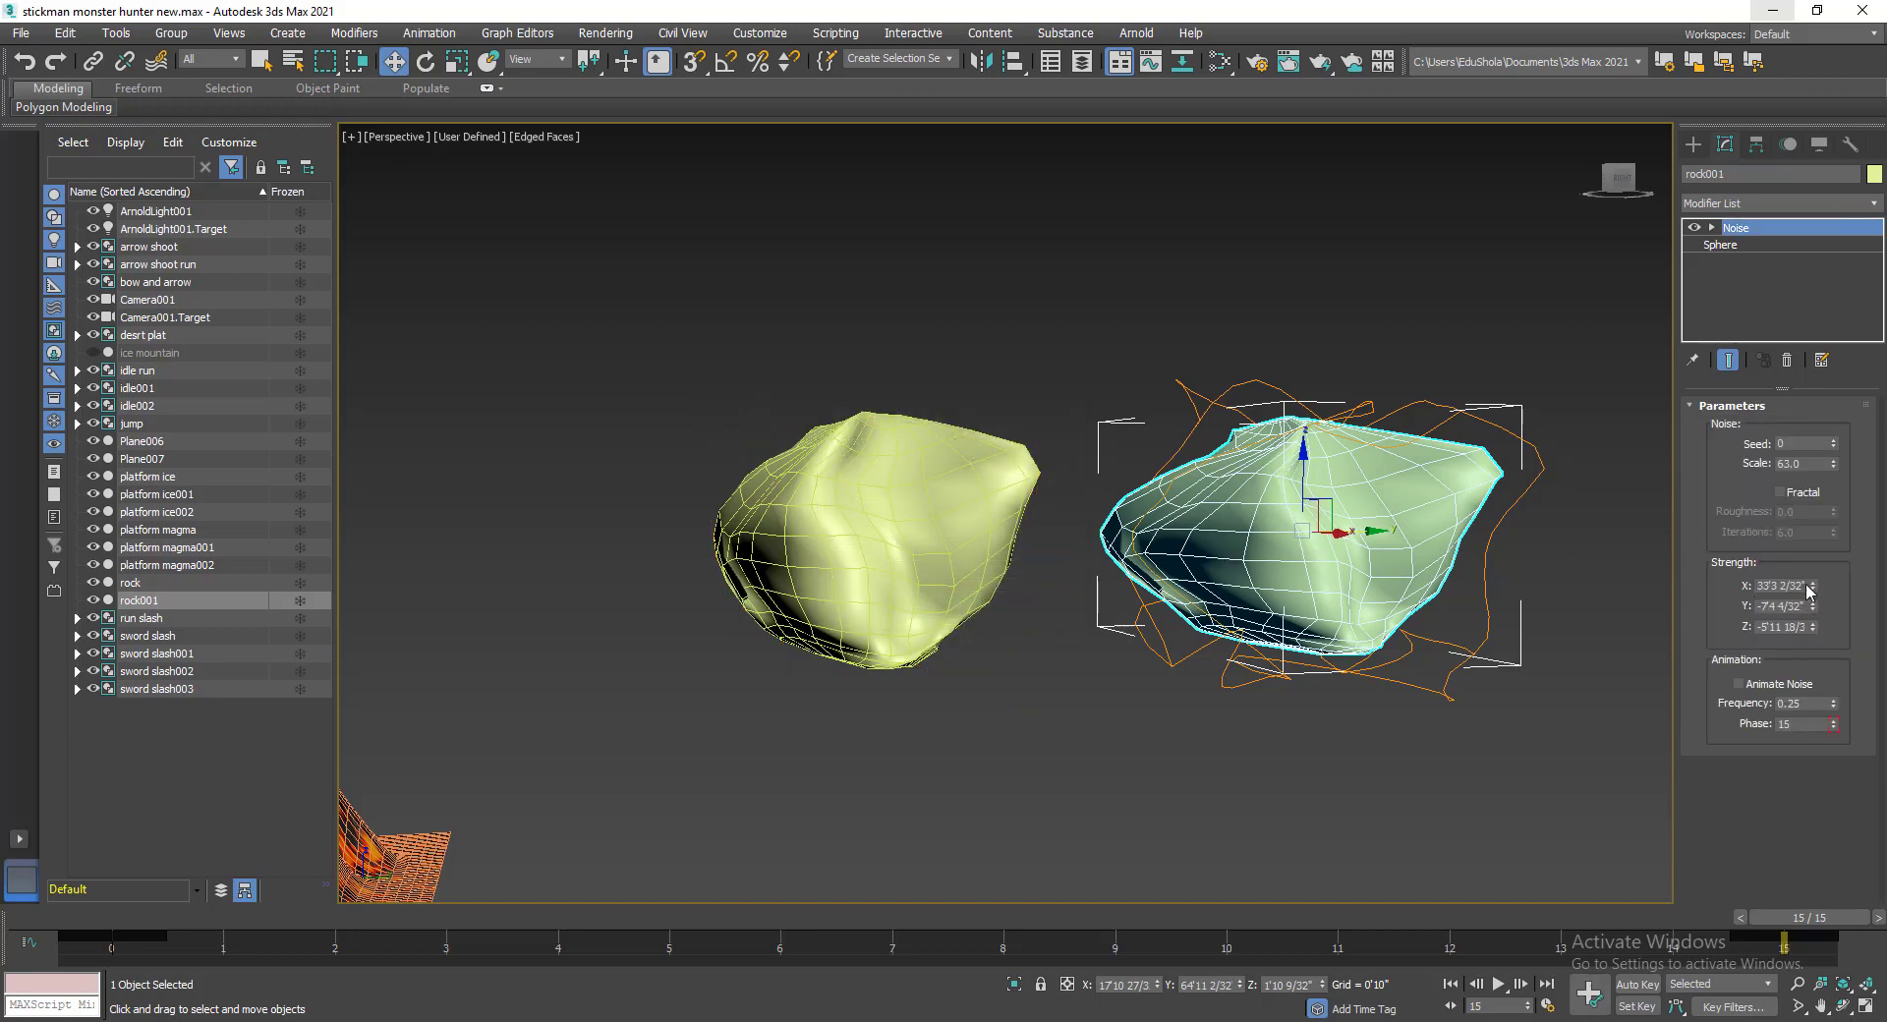
# Set the Noise seed of the copied rock to 4 to give it a different shape.
pyautogui.click(1834, 442)
pyautogui.click(1834, 441)
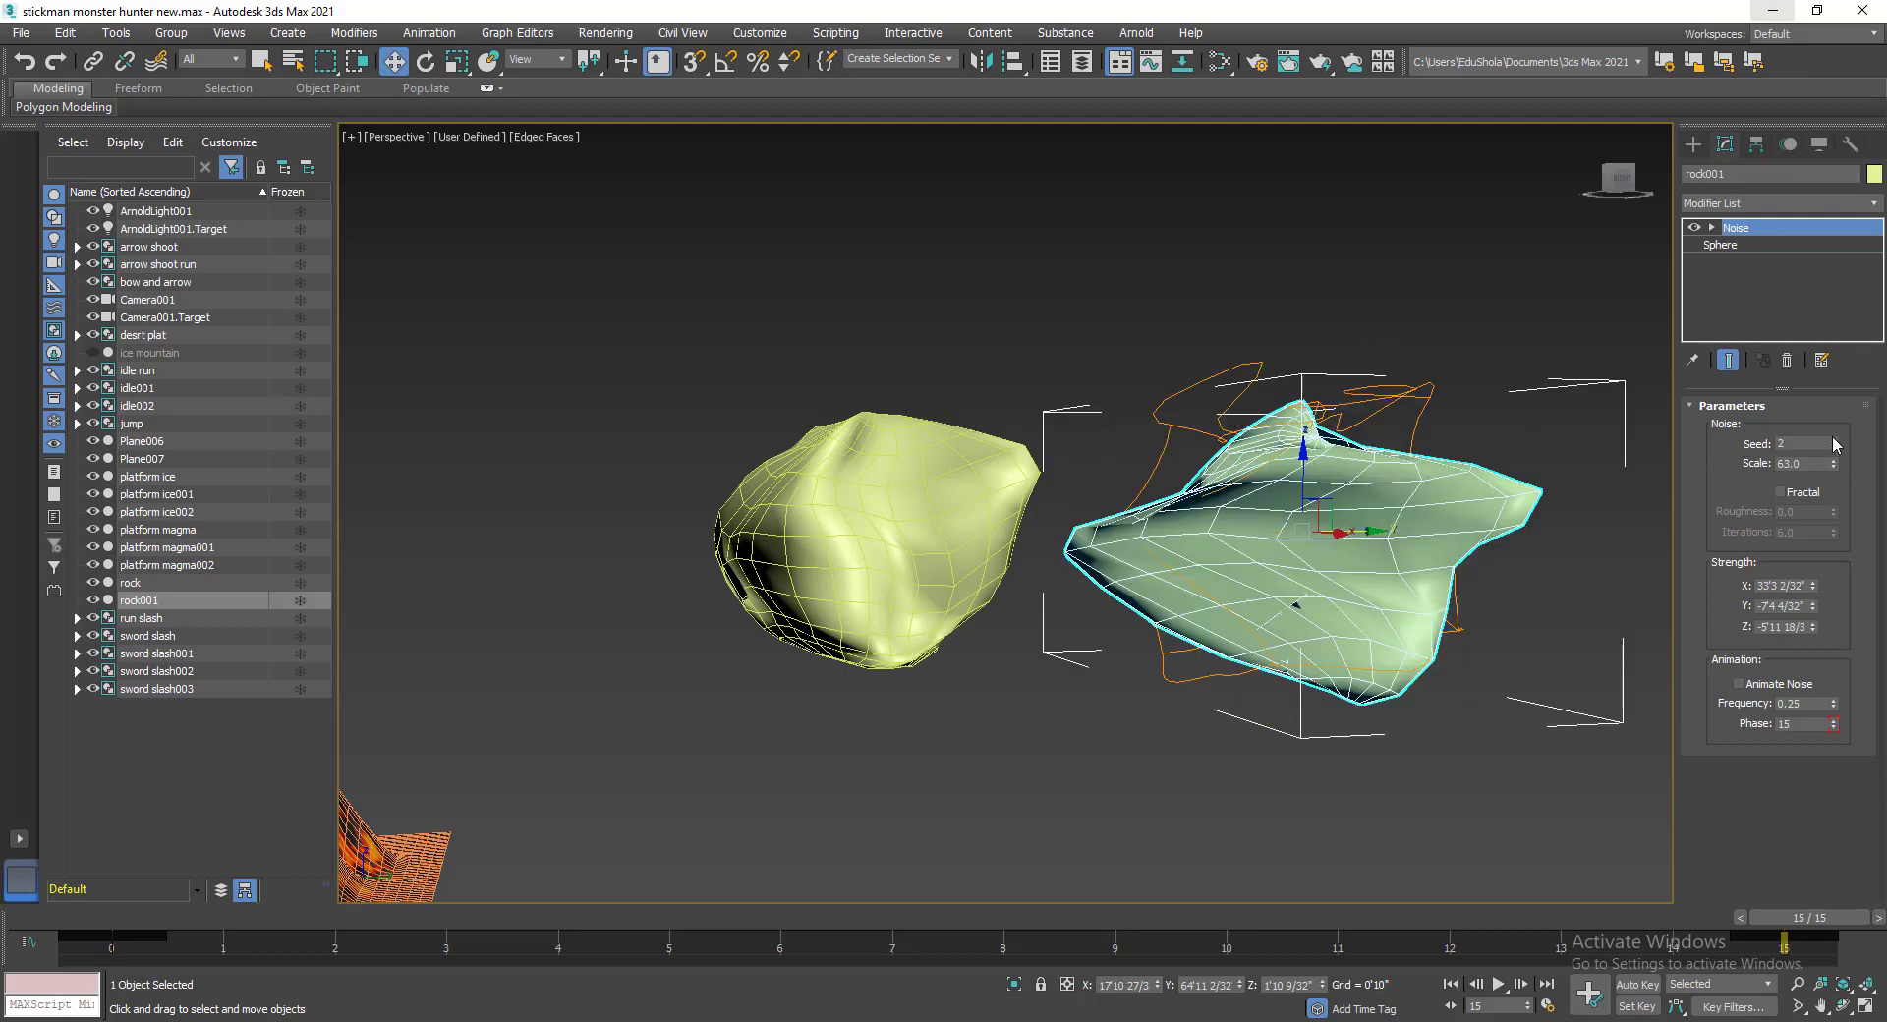
pyautogui.click(1834, 441)
pyautogui.click(1834, 441)
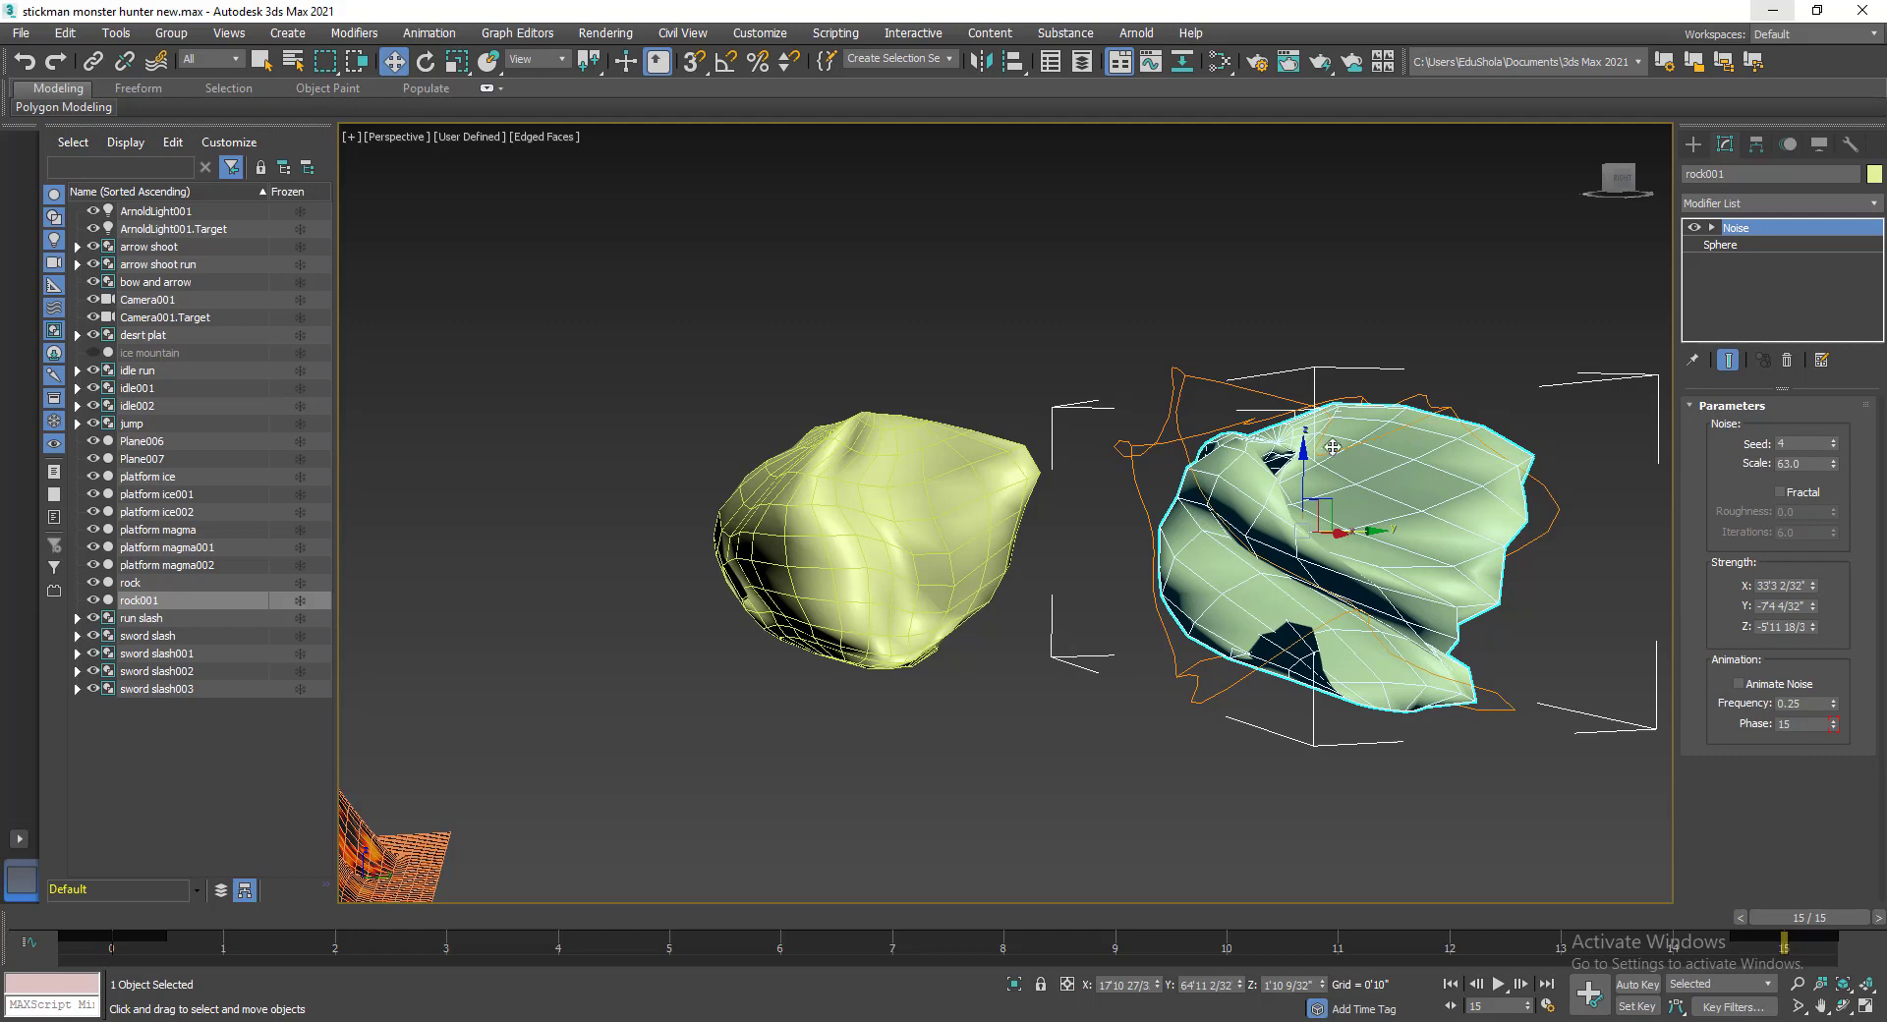
# Enable Fractal in the original rock's Noise modifier and set its noise scale to 88.2.
pyautogui.scroll(5, 1031, 470)
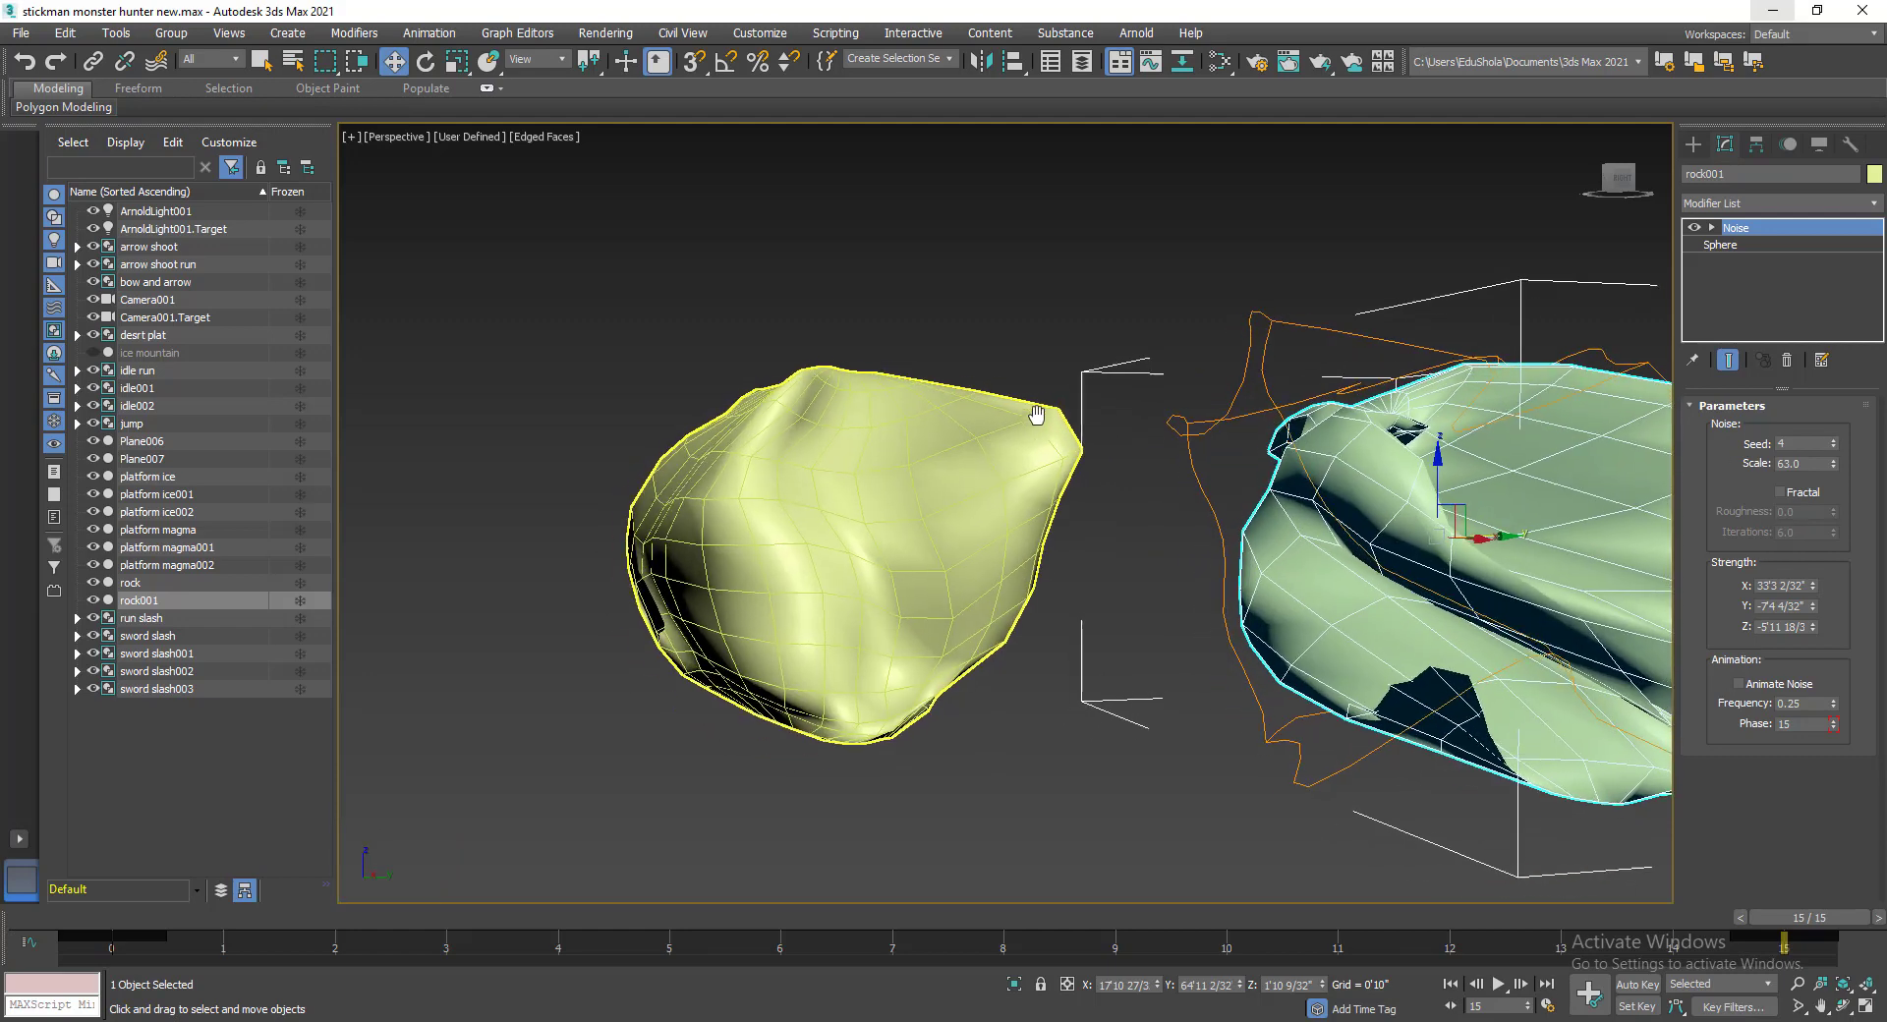
pyautogui.click(841, 469)
pyautogui.scroll(-4, 840, 469)
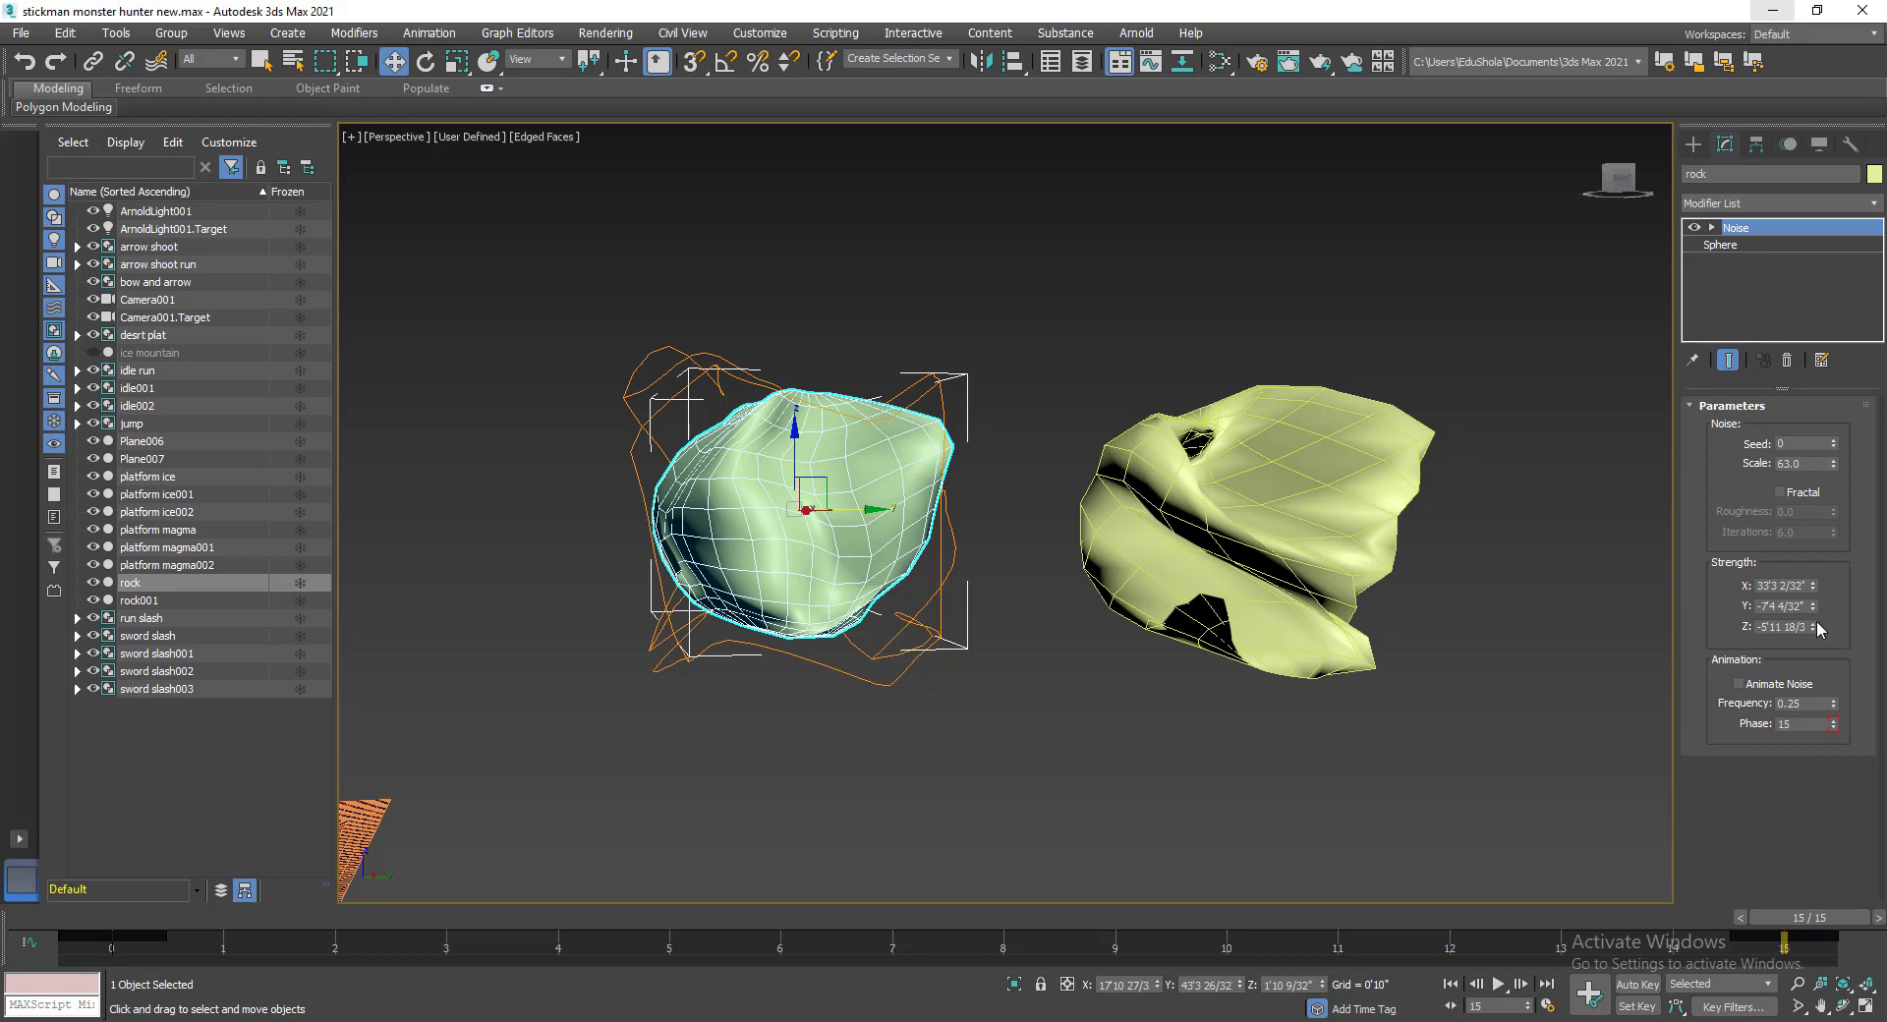
pyautogui.click(1782, 493)
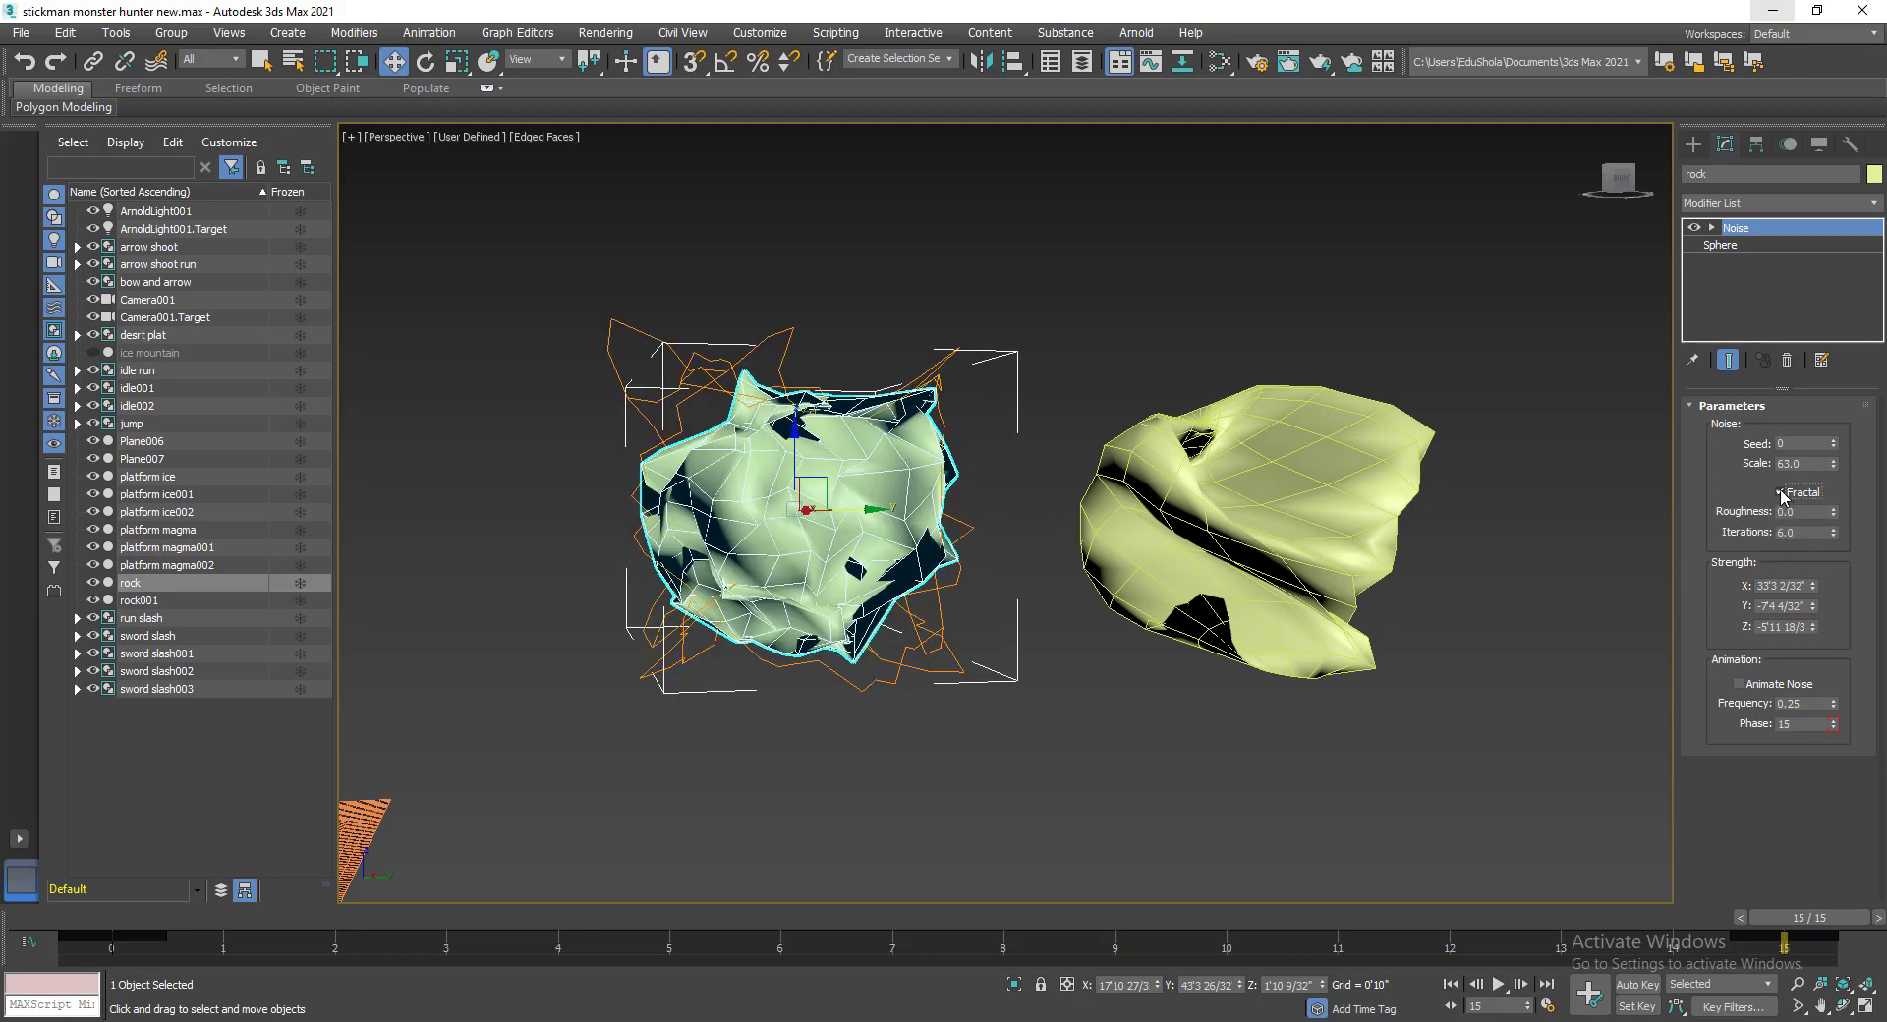
pyautogui.click(1781, 493)
pyautogui.click(1781, 493)
pyautogui.moveTo(1834, 512); pyautogui.dragTo(1827, 589)
pyautogui.moveTo(1836, 470); pyautogui.dragTo(1841, 425)
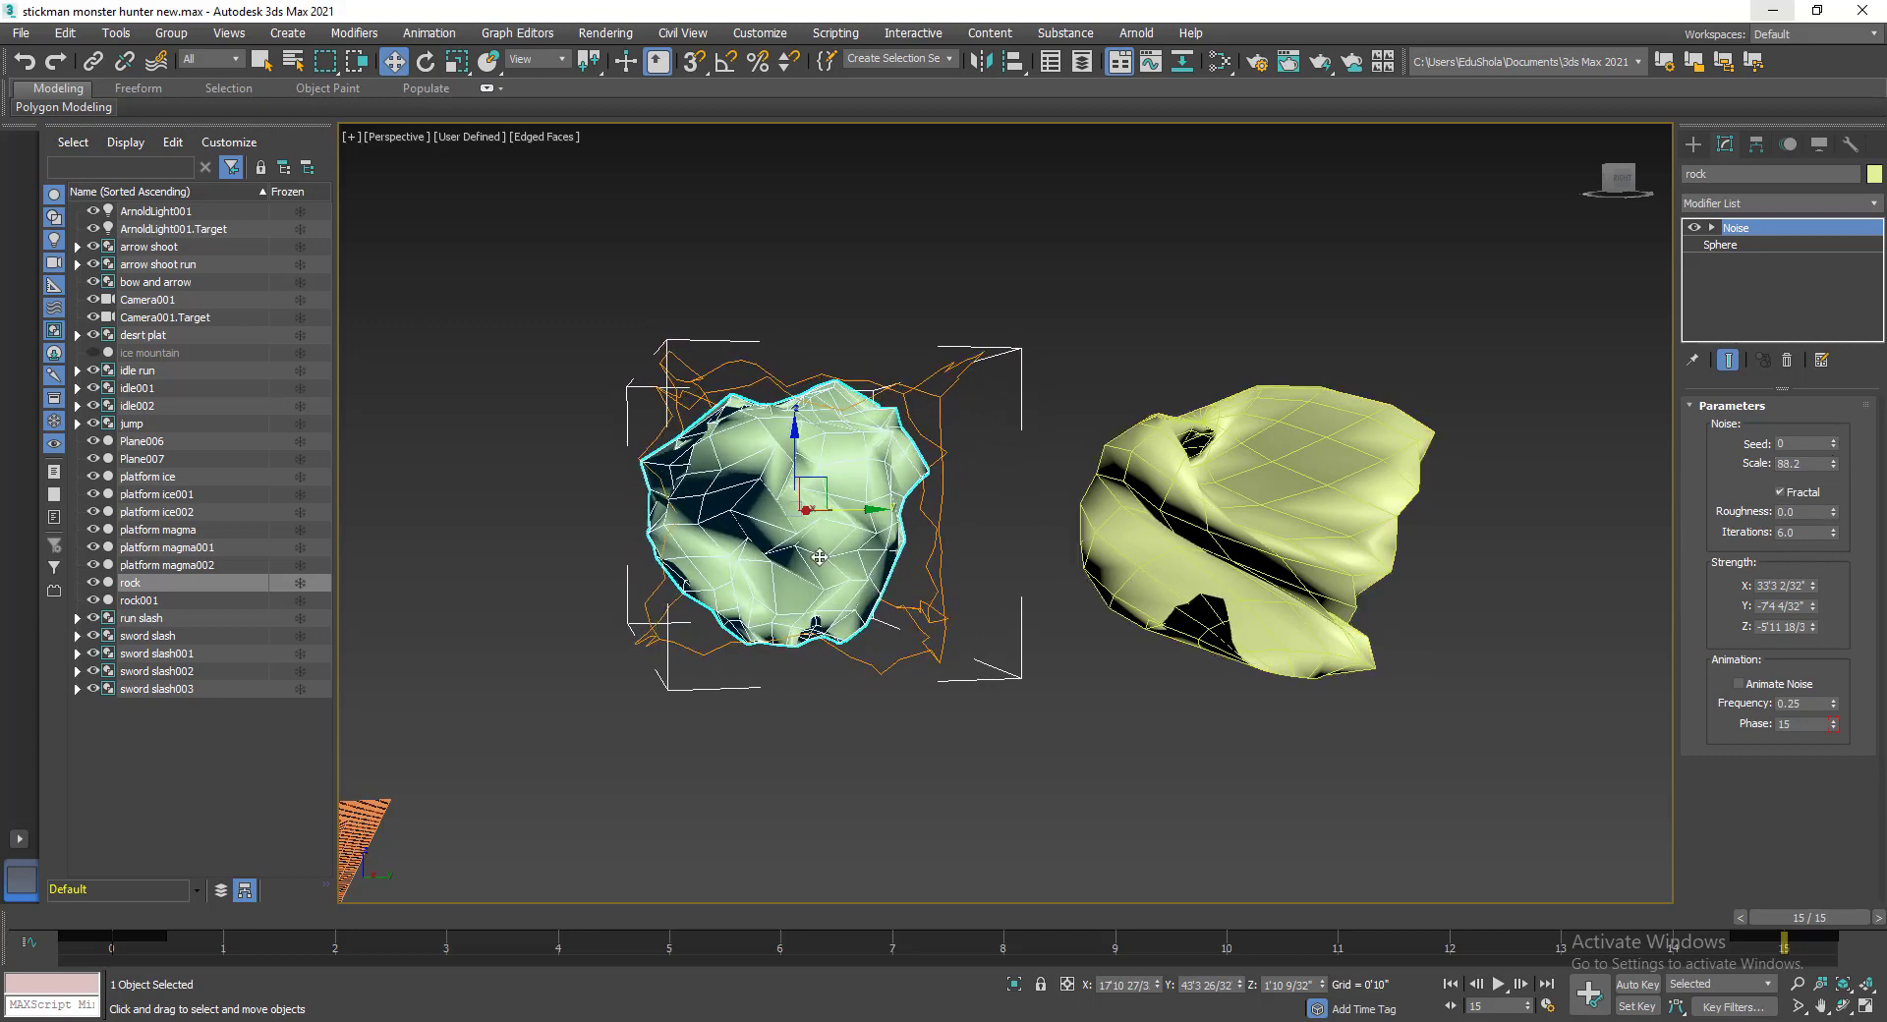
# Compare the original rock's shape with Fractal switched off and back on in its Noise modifier.
pyautogui.scroll(2, 808, 533)
pyautogui.keyDown('alt'); pyautogui.moveTo(808, 533); pyautogui.dragTo(860, 556, button='middle'); pyautogui.keyUp('alt')
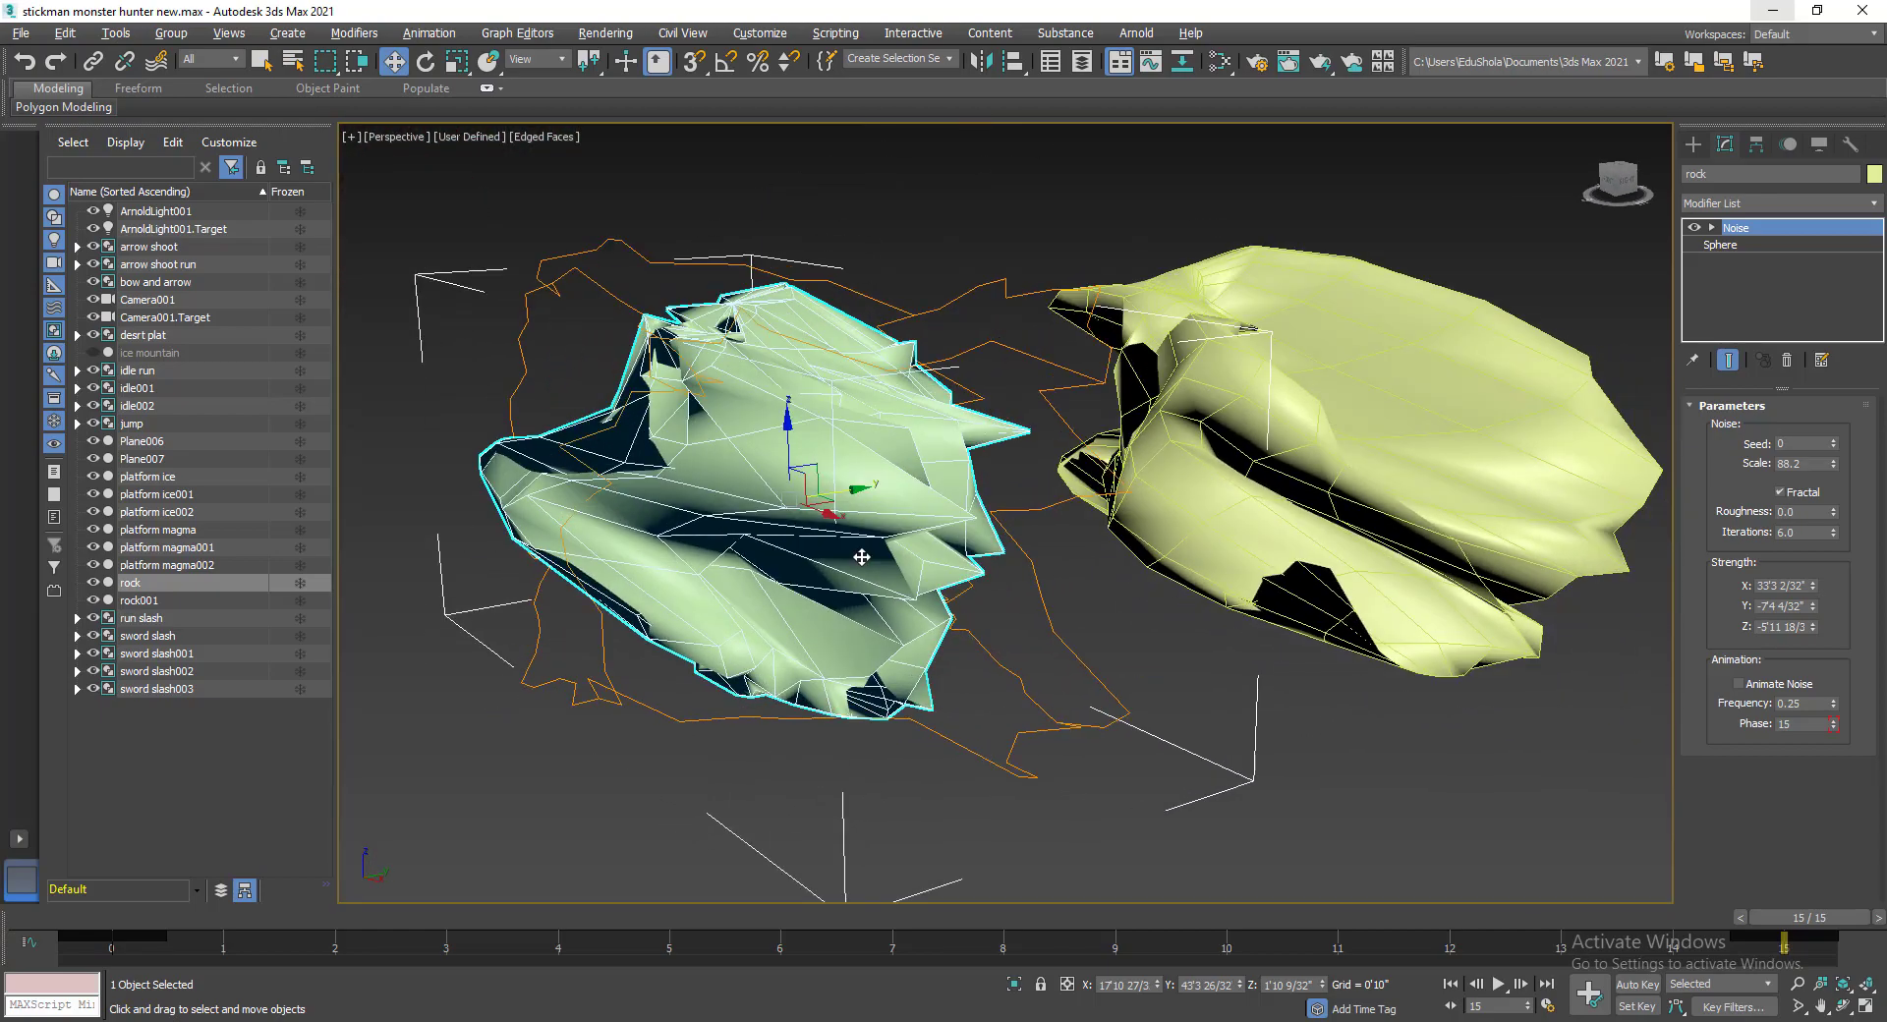
pyautogui.click(1781, 492)
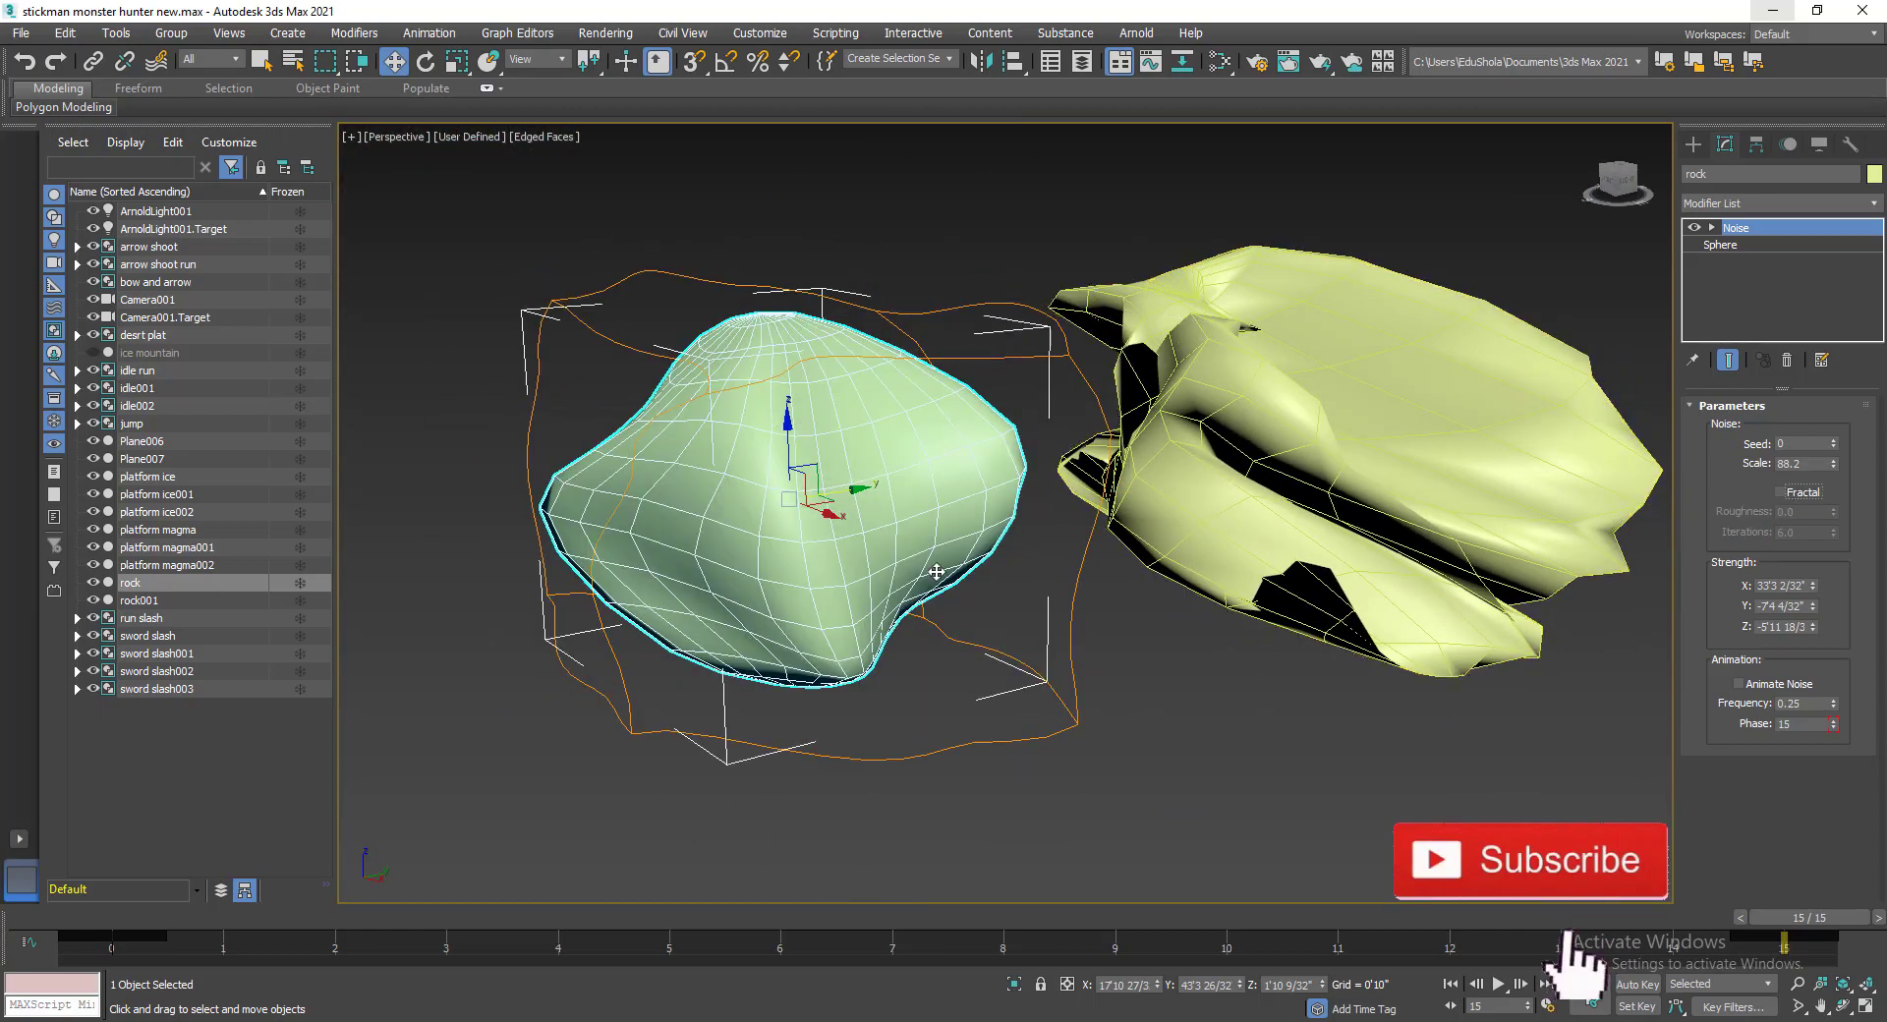
pyautogui.moveTo(832, 543)
pyautogui.keyDown('alt'); pyautogui.mouseDown(button='middle')
pyautogui.moveTo(934, 510)
pyautogui.moveTo(821, 534)
pyautogui.mouseUp(button='middle'); pyautogui.keyUp('alt')
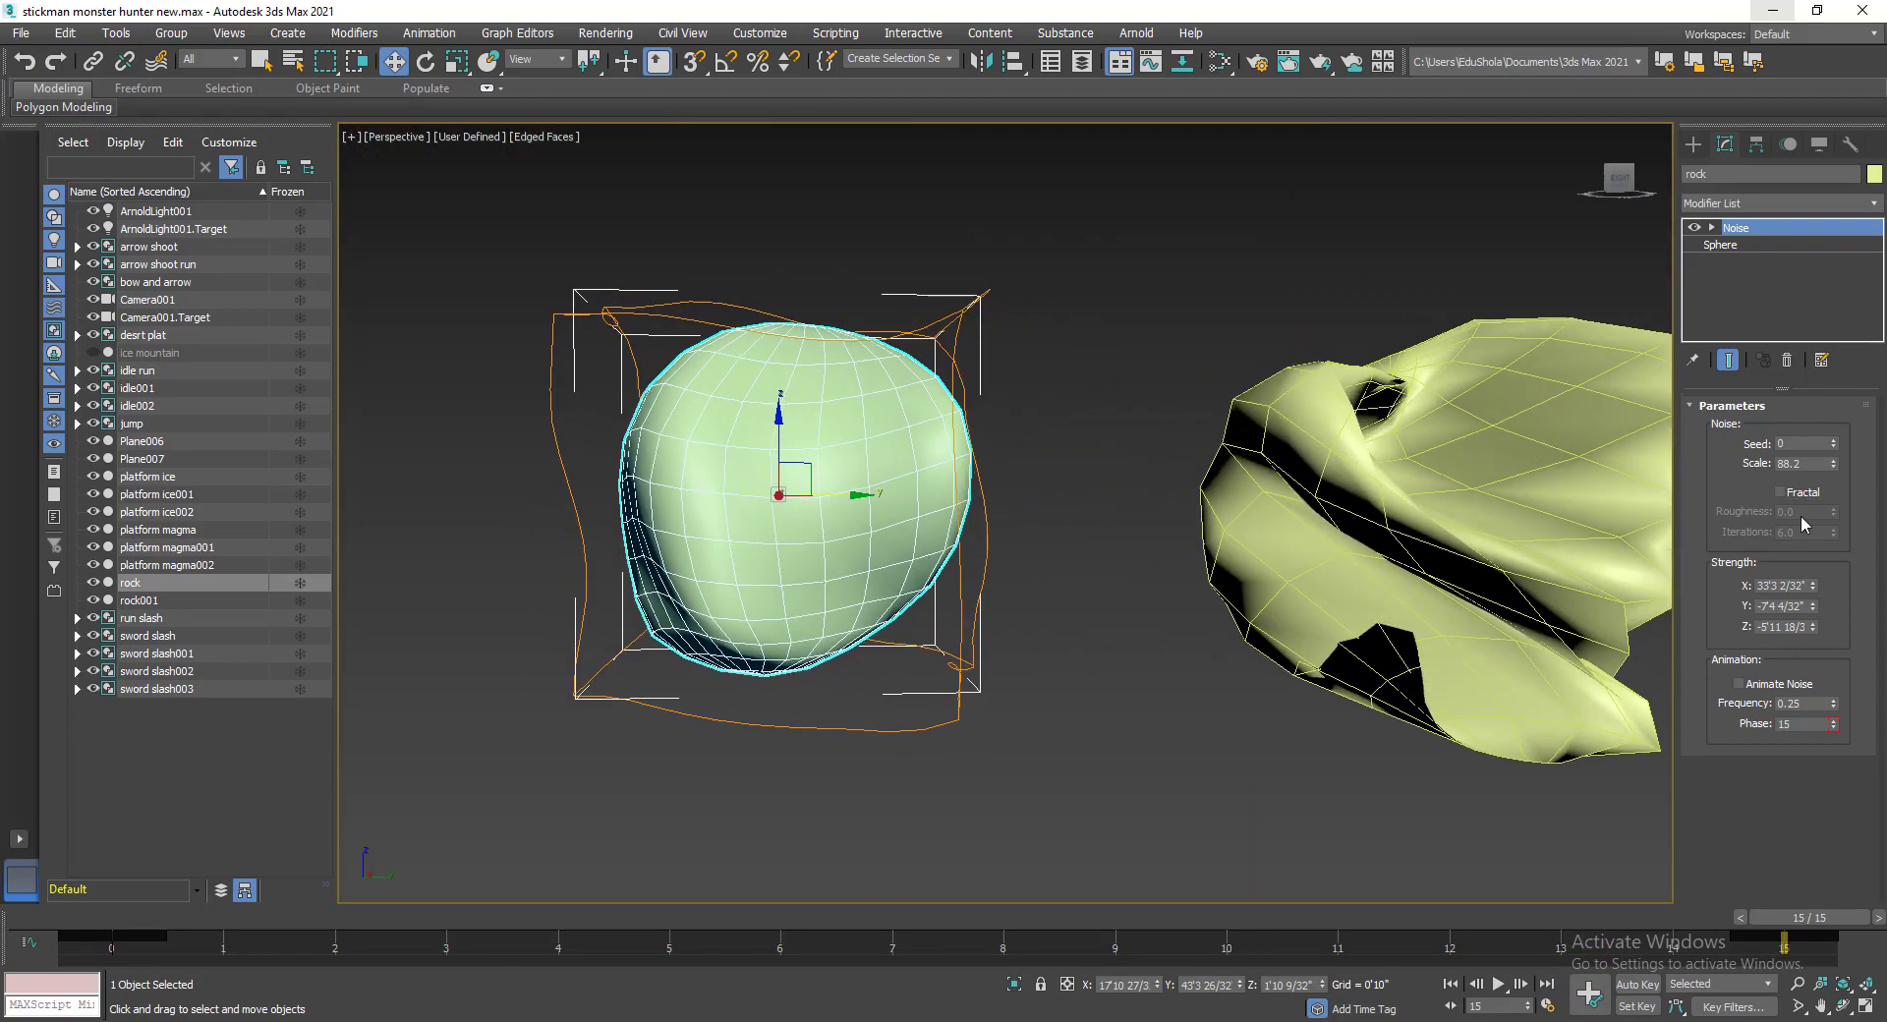
pyautogui.click(1780, 492)
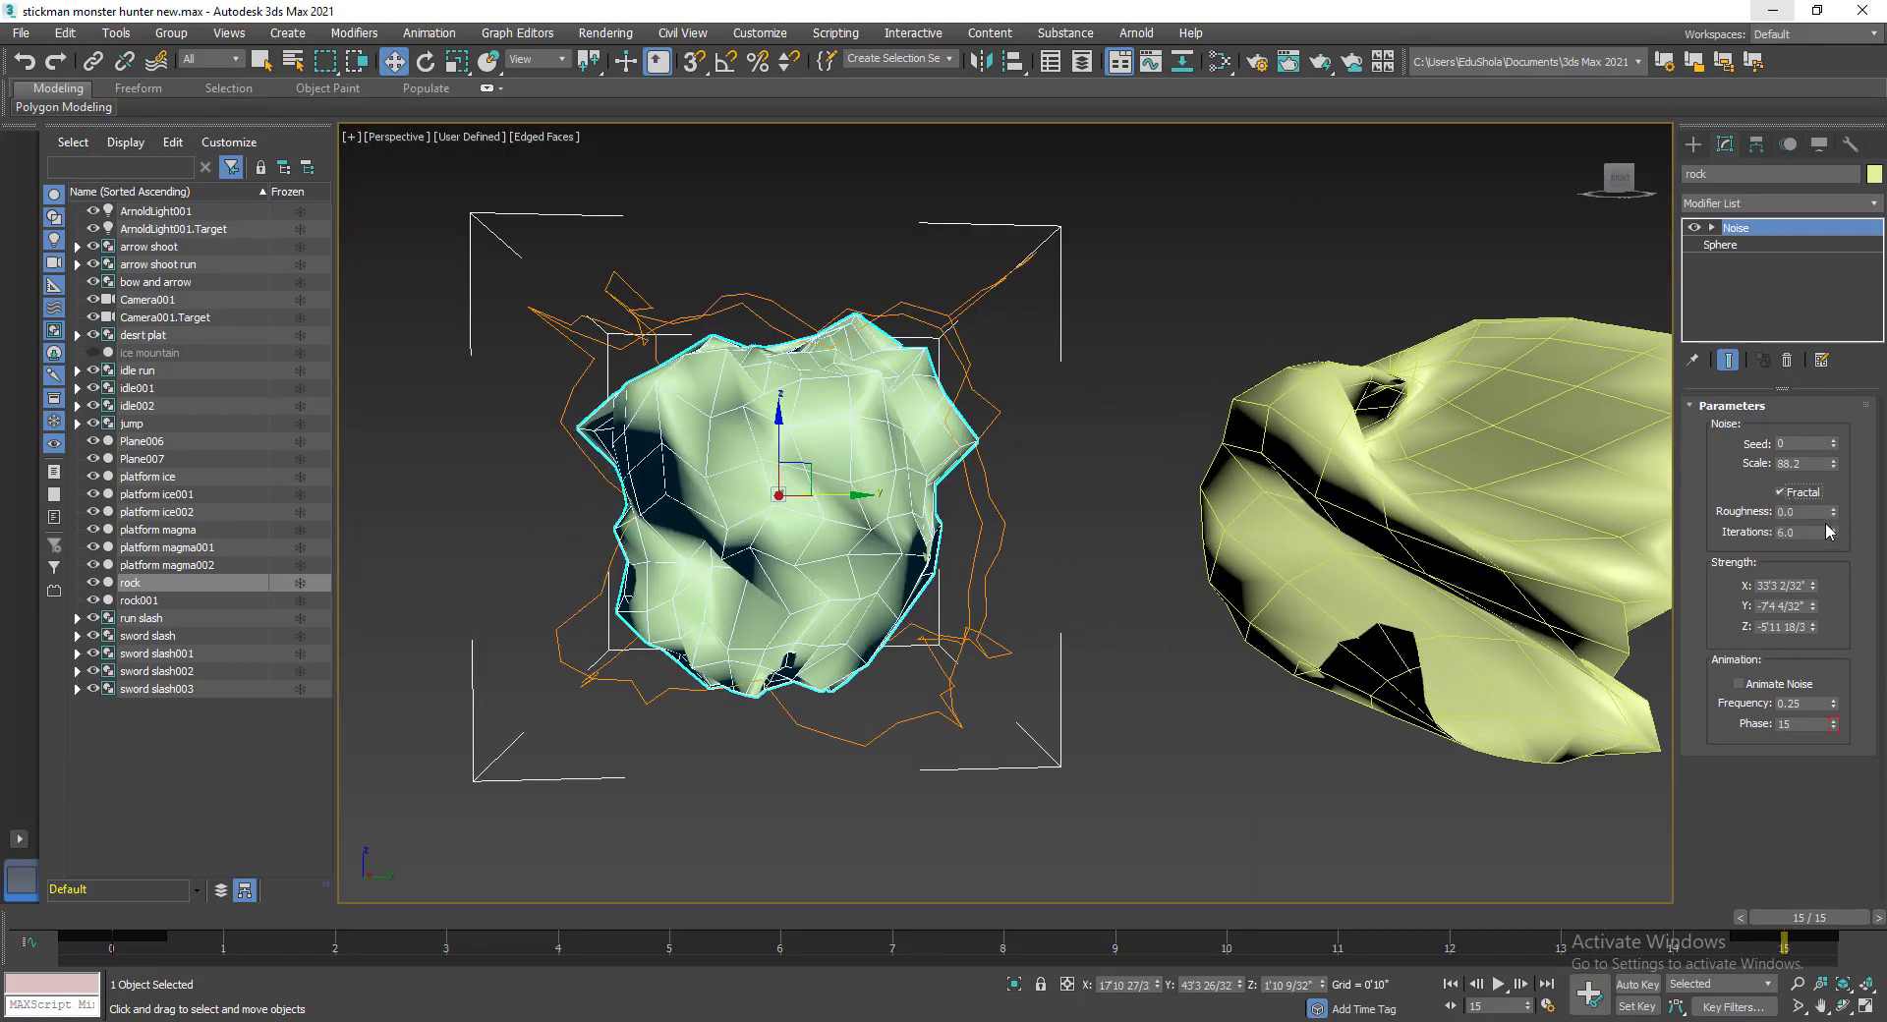
# Set the original rock's Noise iterations to 3.43, its strength to about Y 14'0 12/32" and Z 2'2 15/32", and lower the X strength.
pyautogui.moveTo(1834, 537); pyautogui.dragTo(1819, 717)
pyautogui.keyDown('alt'); pyautogui.moveTo(922, 418); pyautogui.dragTo(1130, 497, button='middle'); pyautogui.keyUp('alt')
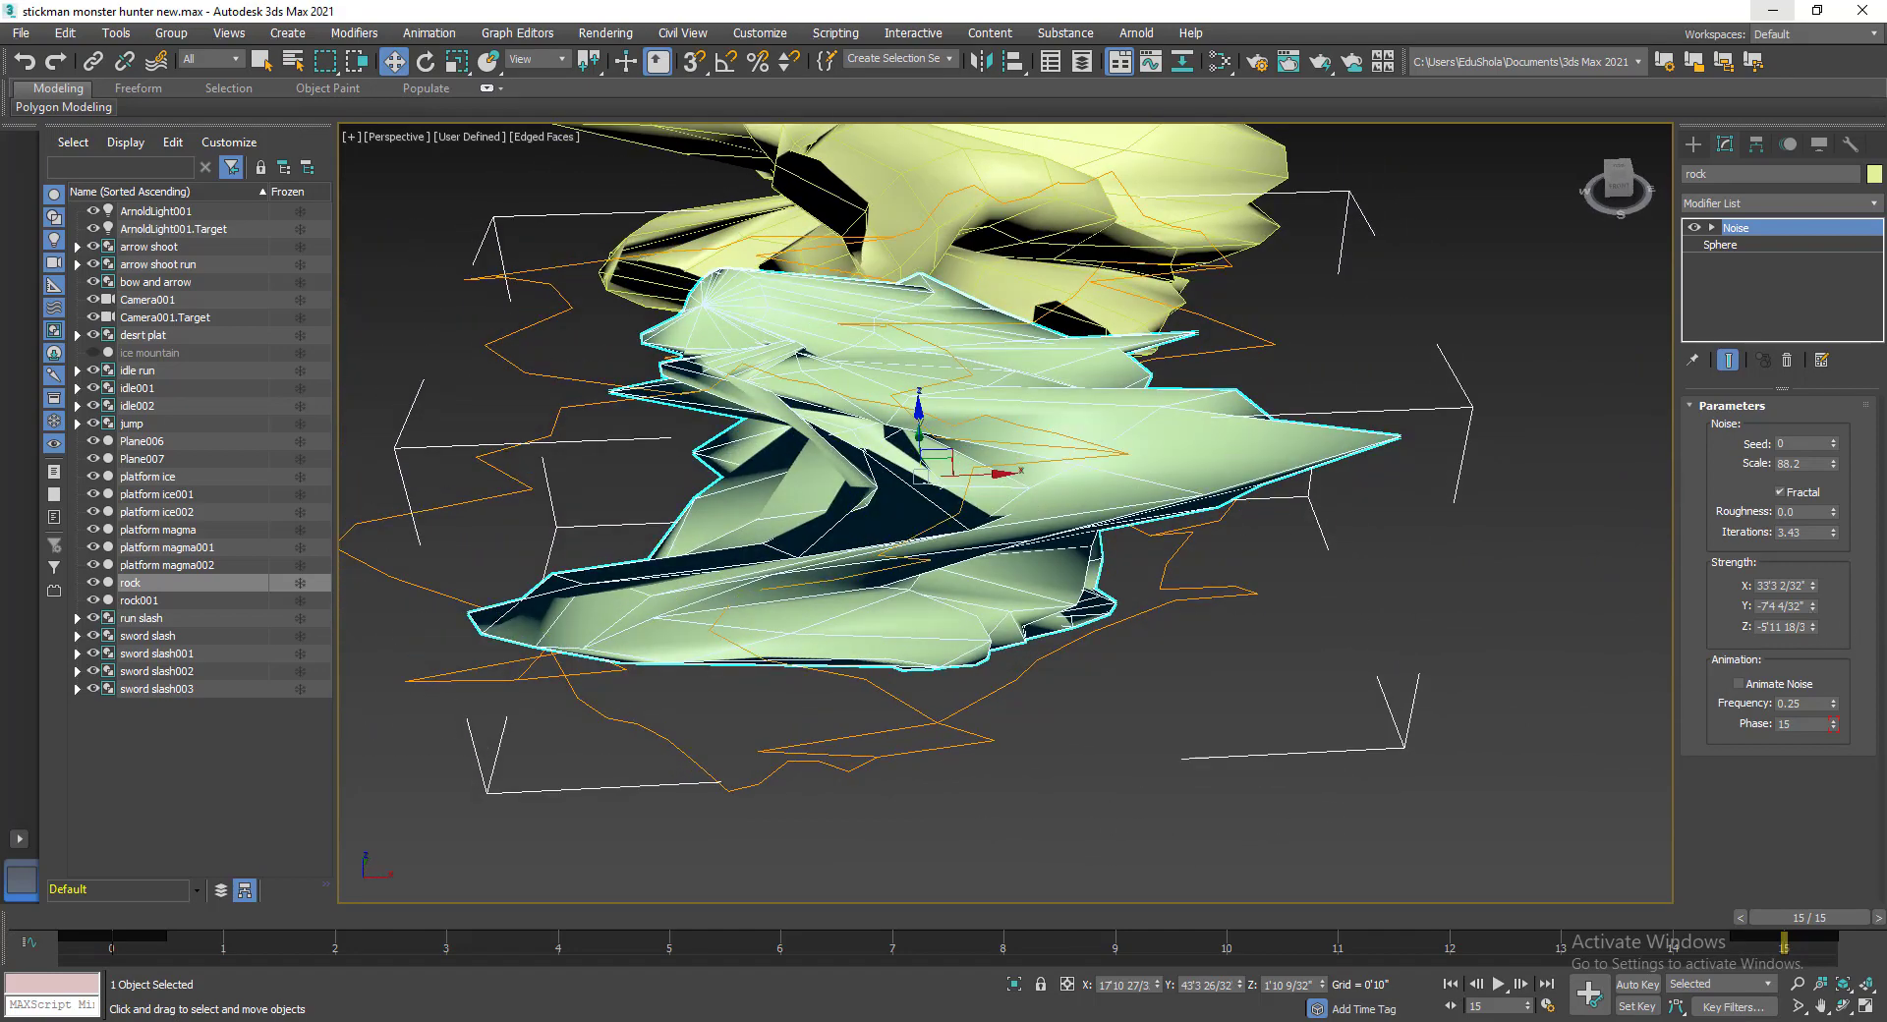
pyautogui.moveTo(1815, 588); pyautogui.dragTo(1866, 325)
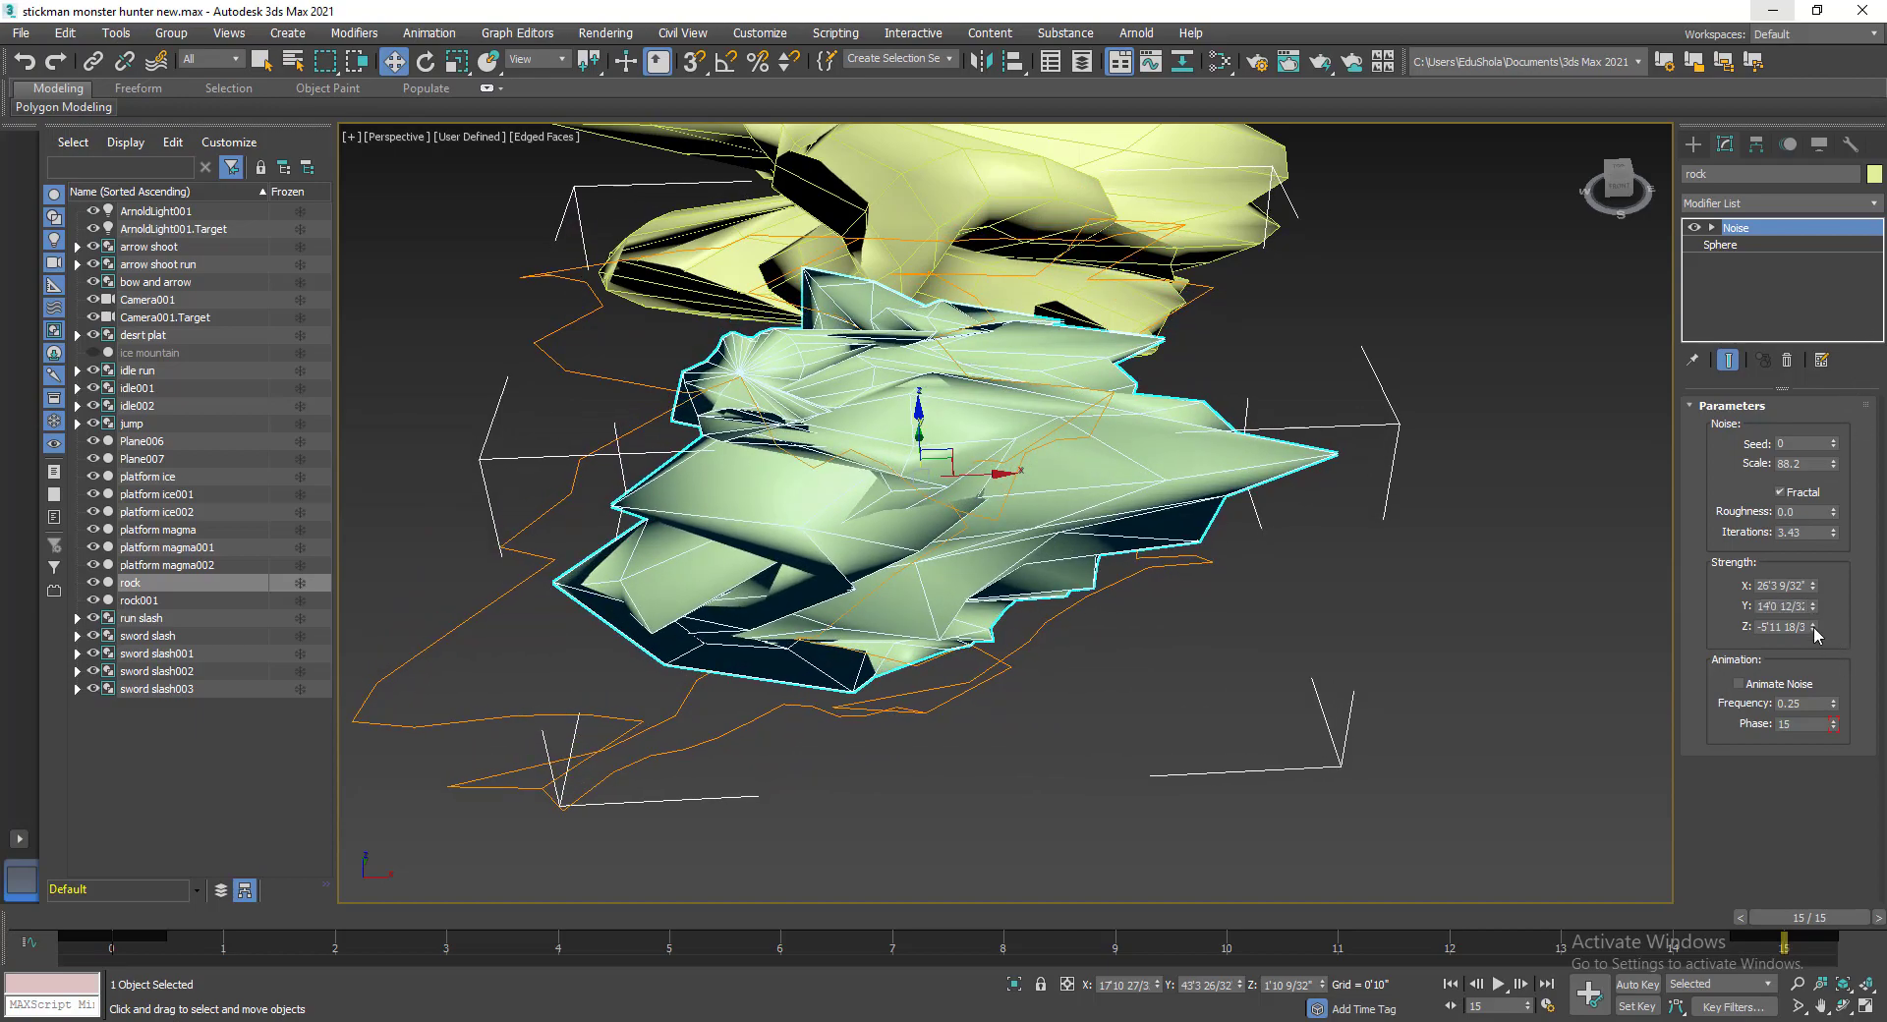
pyautogui.moveTo(1814, 629); pyautogui.dragTo(1809, 494)
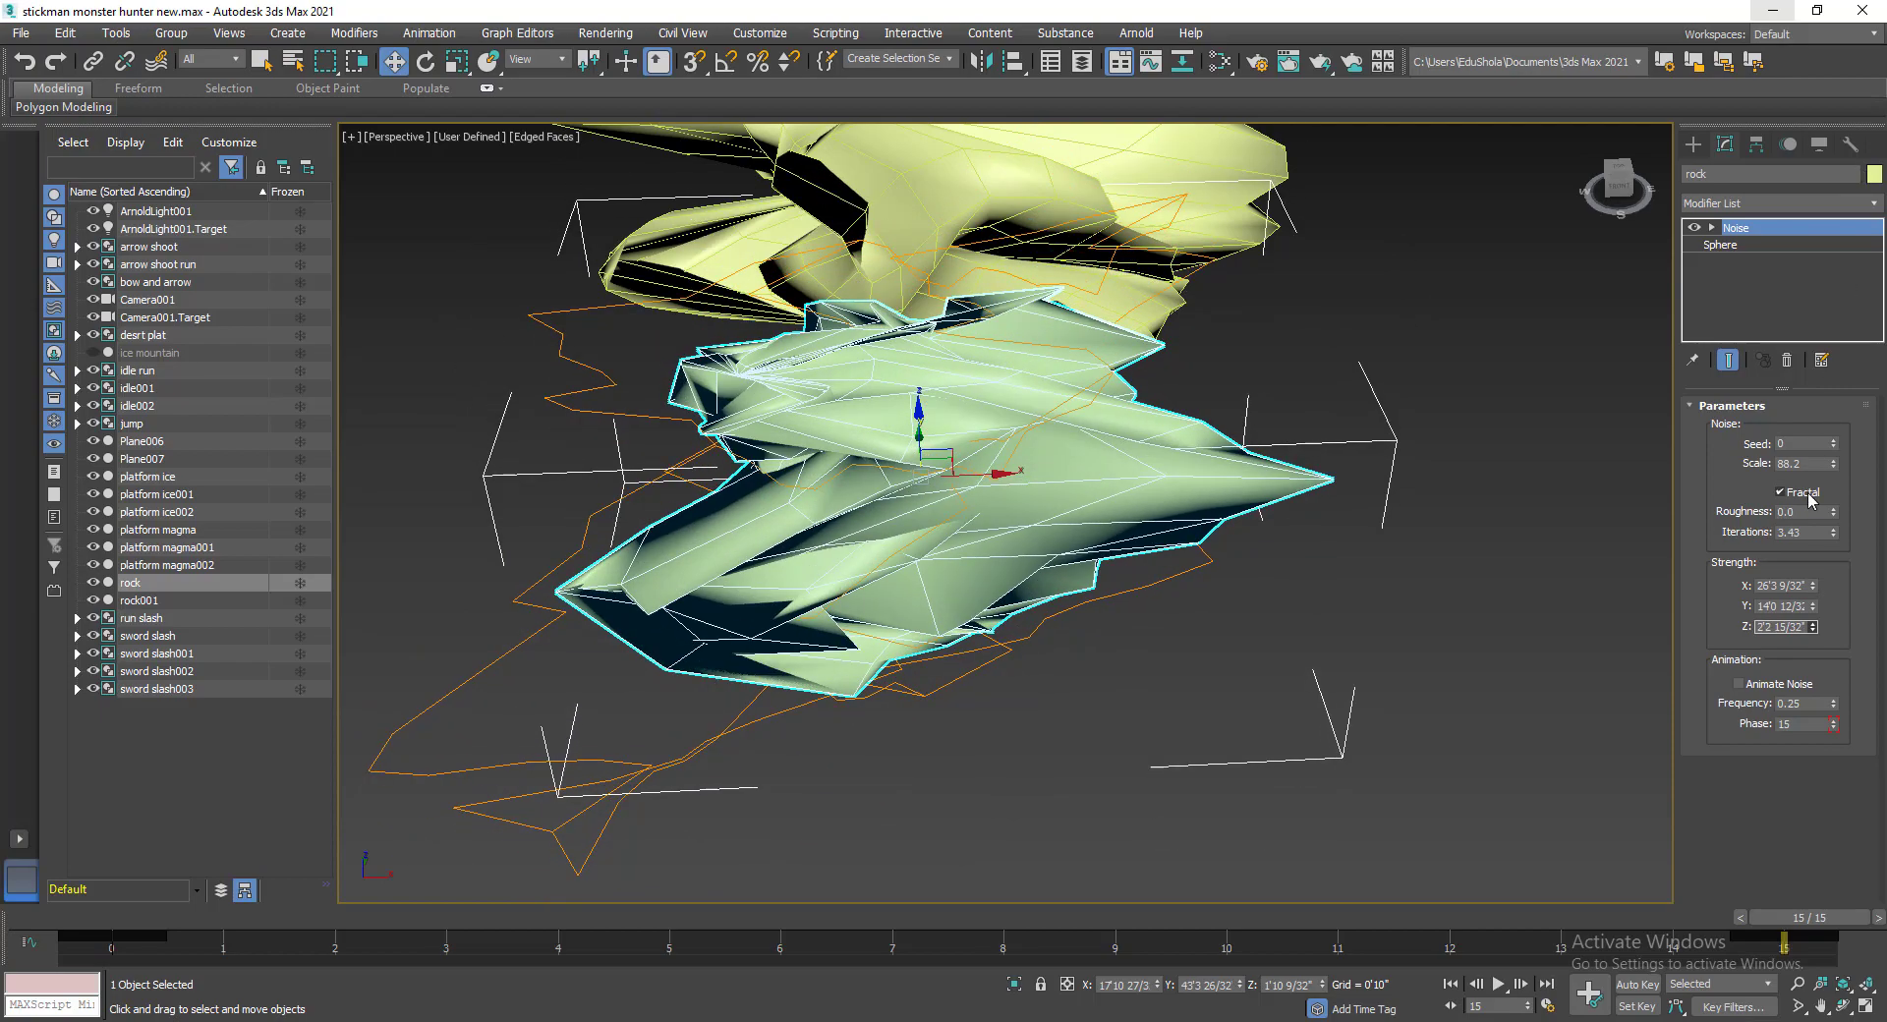
pyautogui.moveTo(1813, 585); pyautogui.dragTo(1806, 651)
pyautogui.keyDown('alt'); pyautogui.moveTo(1179, 512); pyautogui.dragTo(1178, 267, button='middle'); pyautogui.keyUp('alt')
pyautogui.click(1171, 269)
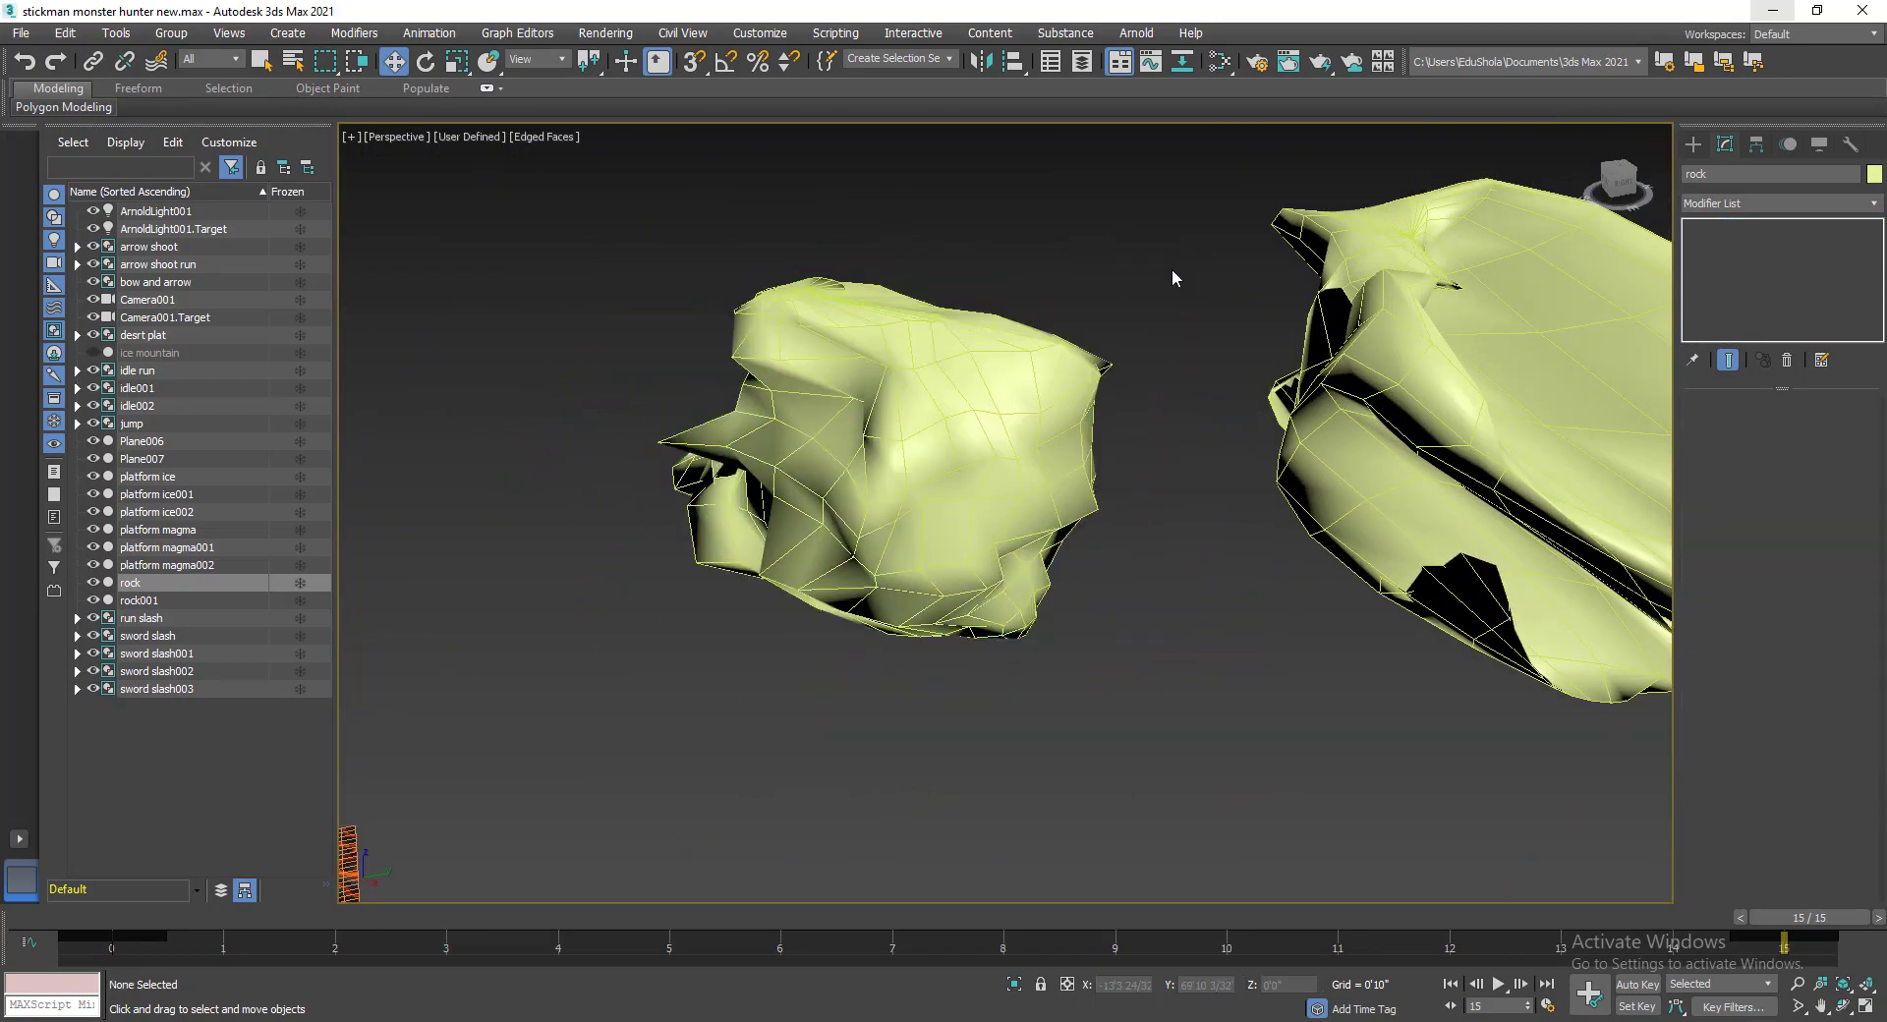
# Apply a TurboSmooth modifier above Noise on the original rock.
pyautogui.click(931, 404)
pyautogui.click(1874, 204)
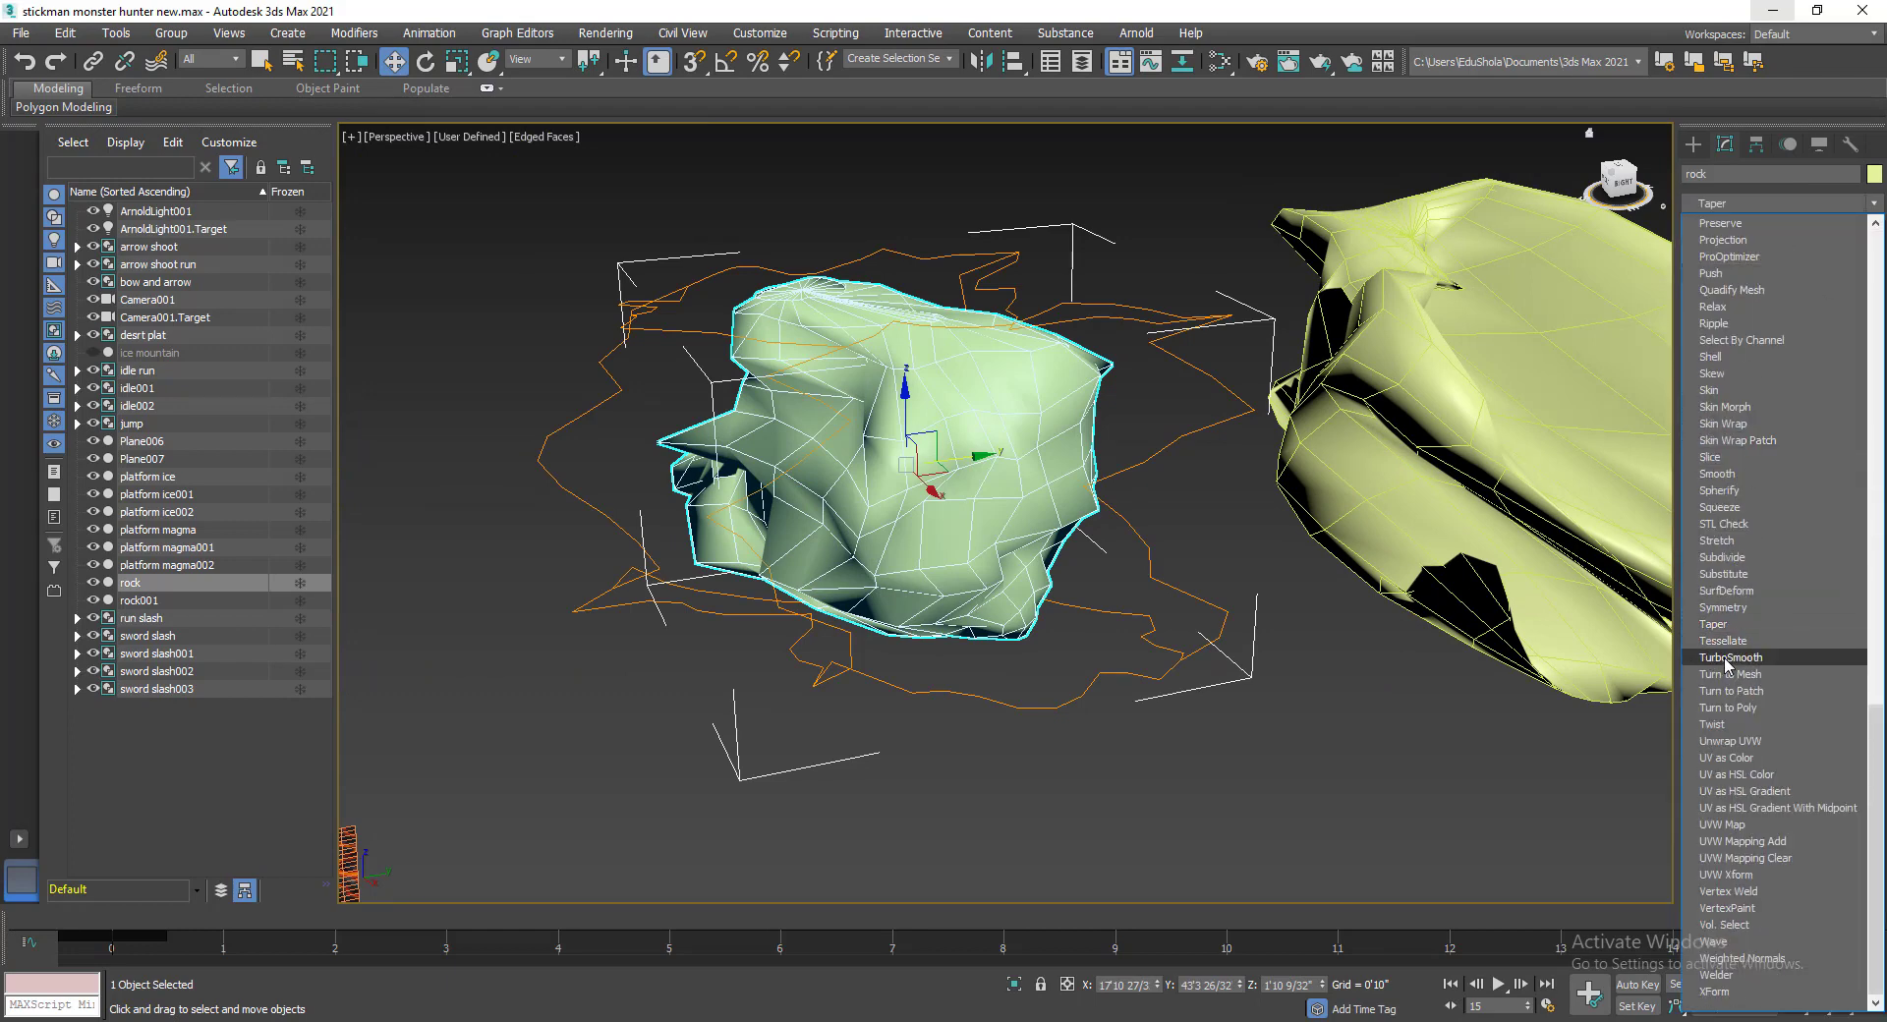
pyautogui.click(1708, 658)
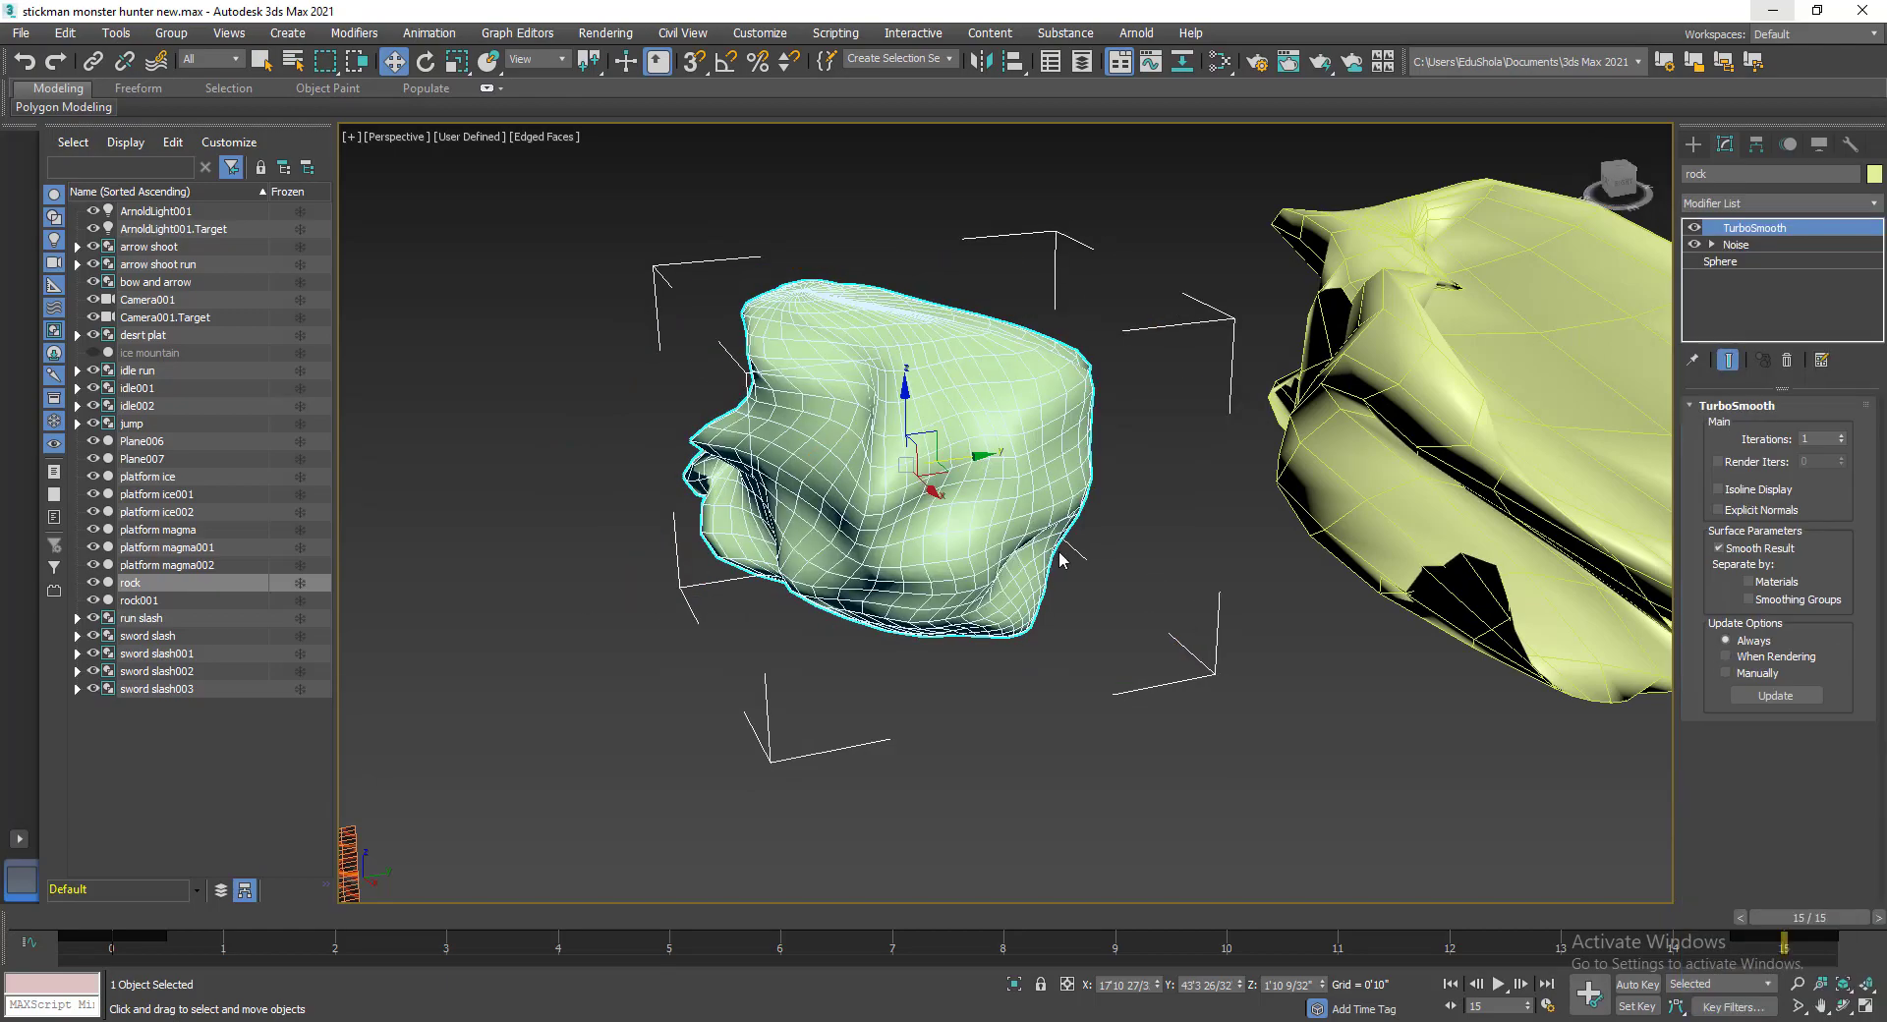
pyautogui.keyDown('alt'); pyautogui.moveTo(1062, 558); pyautogui.dragTo(1290, 587, button='middle'); pyautogui.keyUp('alt')
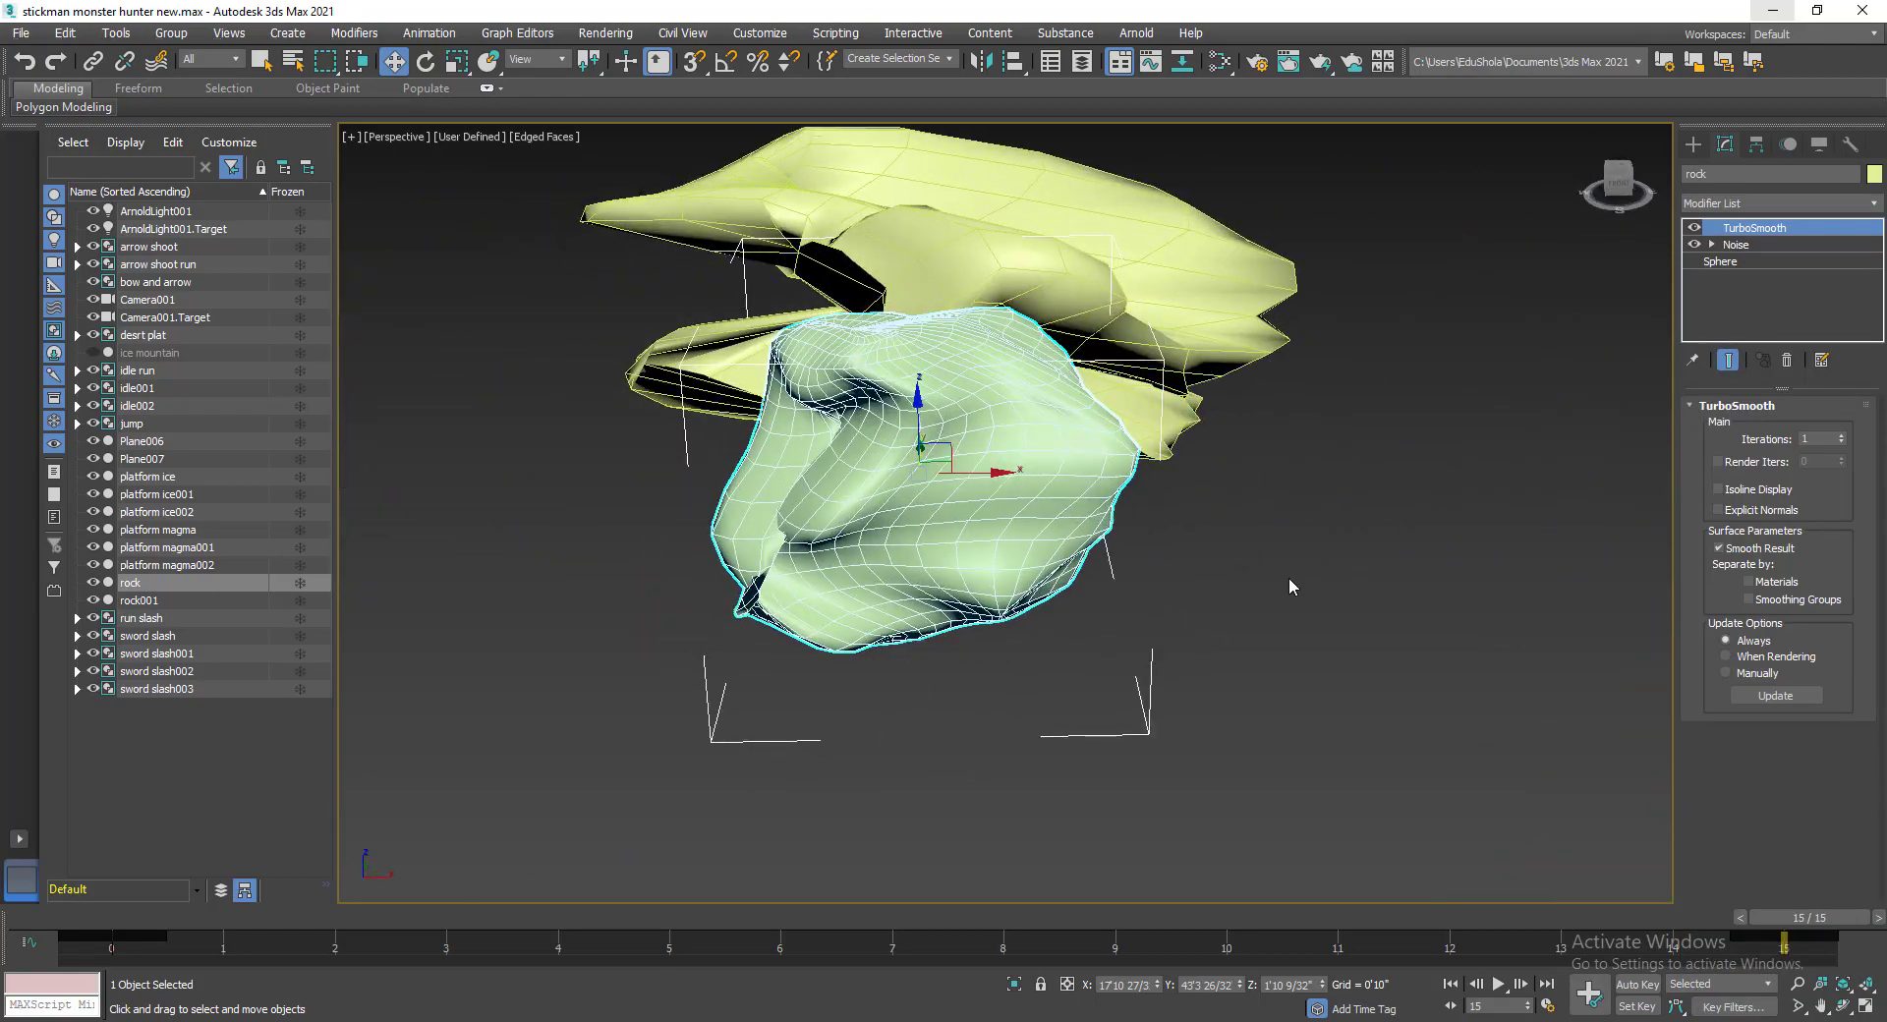
# Deselect the rock and turn off the edged-faces display so the viewport uses plain default shading.
pyautogui.click(1248, 581)
pyautogui.press('F3')
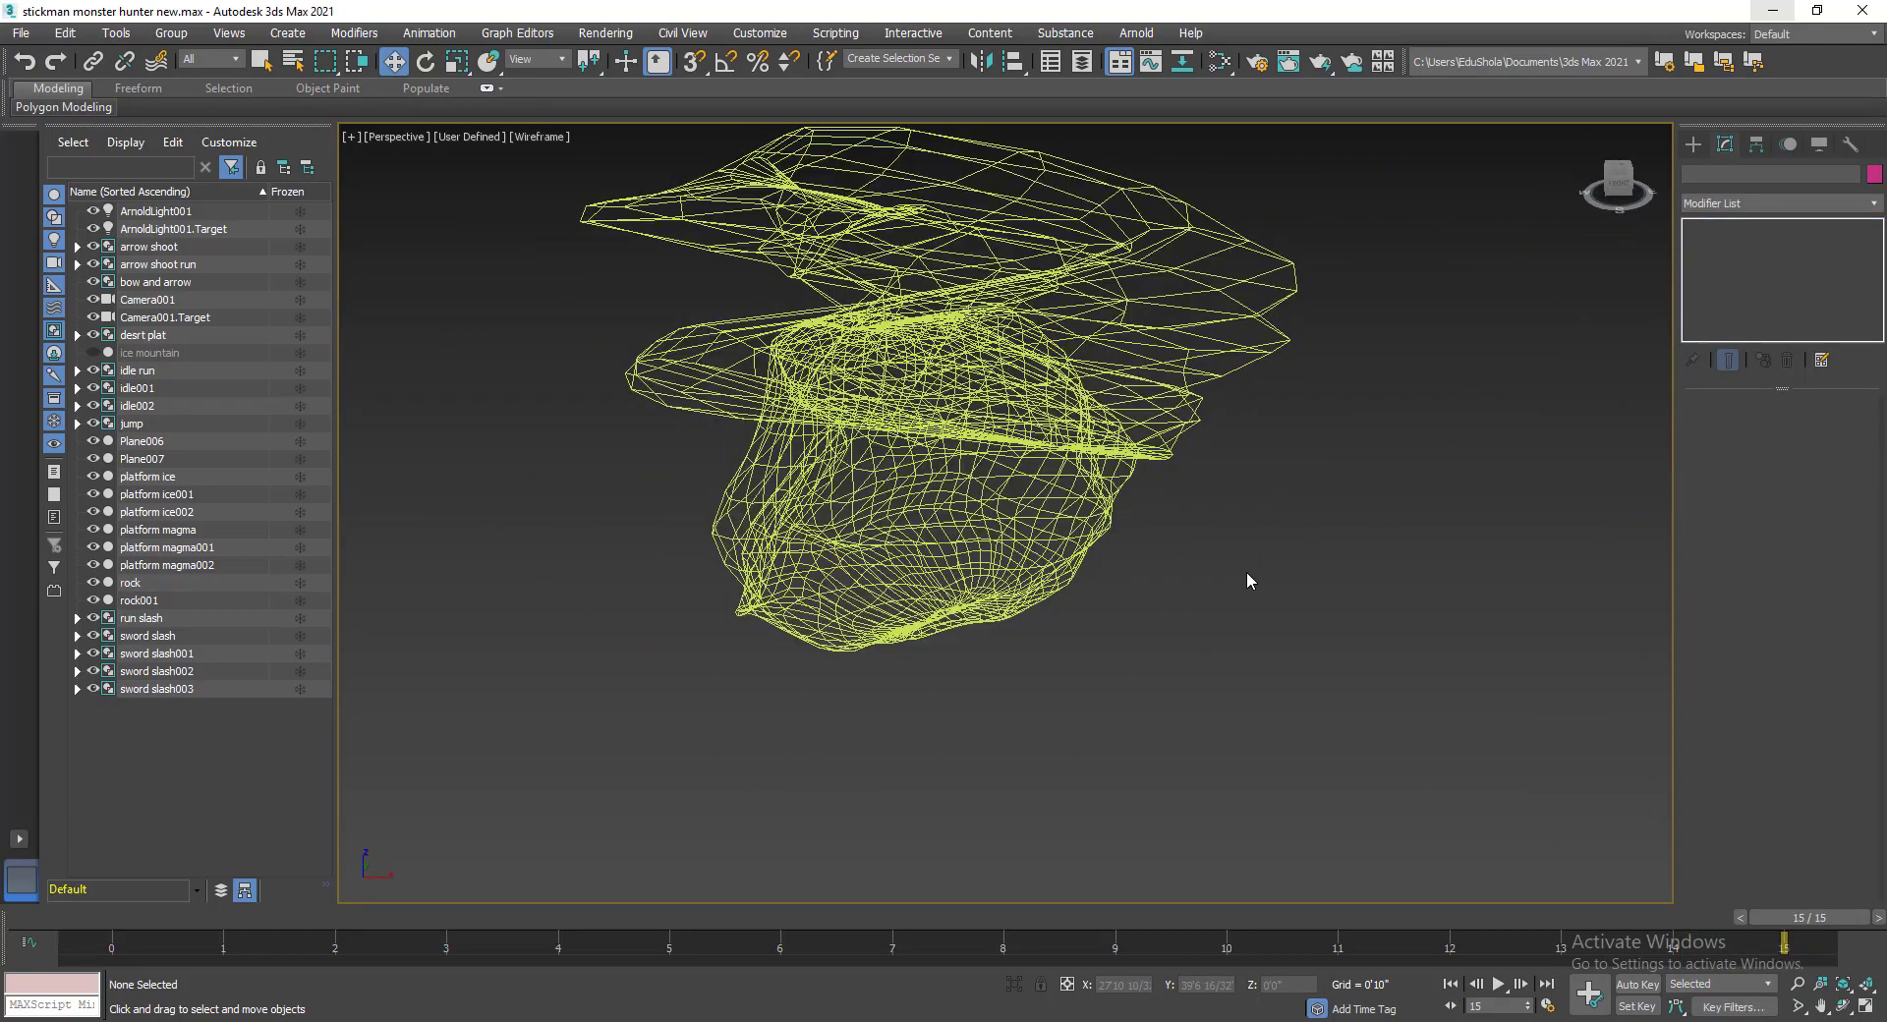
pyautogui.press('F3')
pyautogui.press('F4')
pyautogui.keyDown('alt'); pyautogui.moveTo(1183, 529); pyautogui.dragTo(1419, 649, button='middle'); pyautogui.keyUp('alt')
# Set the copied rock's Noise seed to 3 and its strength to about Y -11'3 24/32" and Z -10'0 7/32".
pyautogui.click(1252, 491)
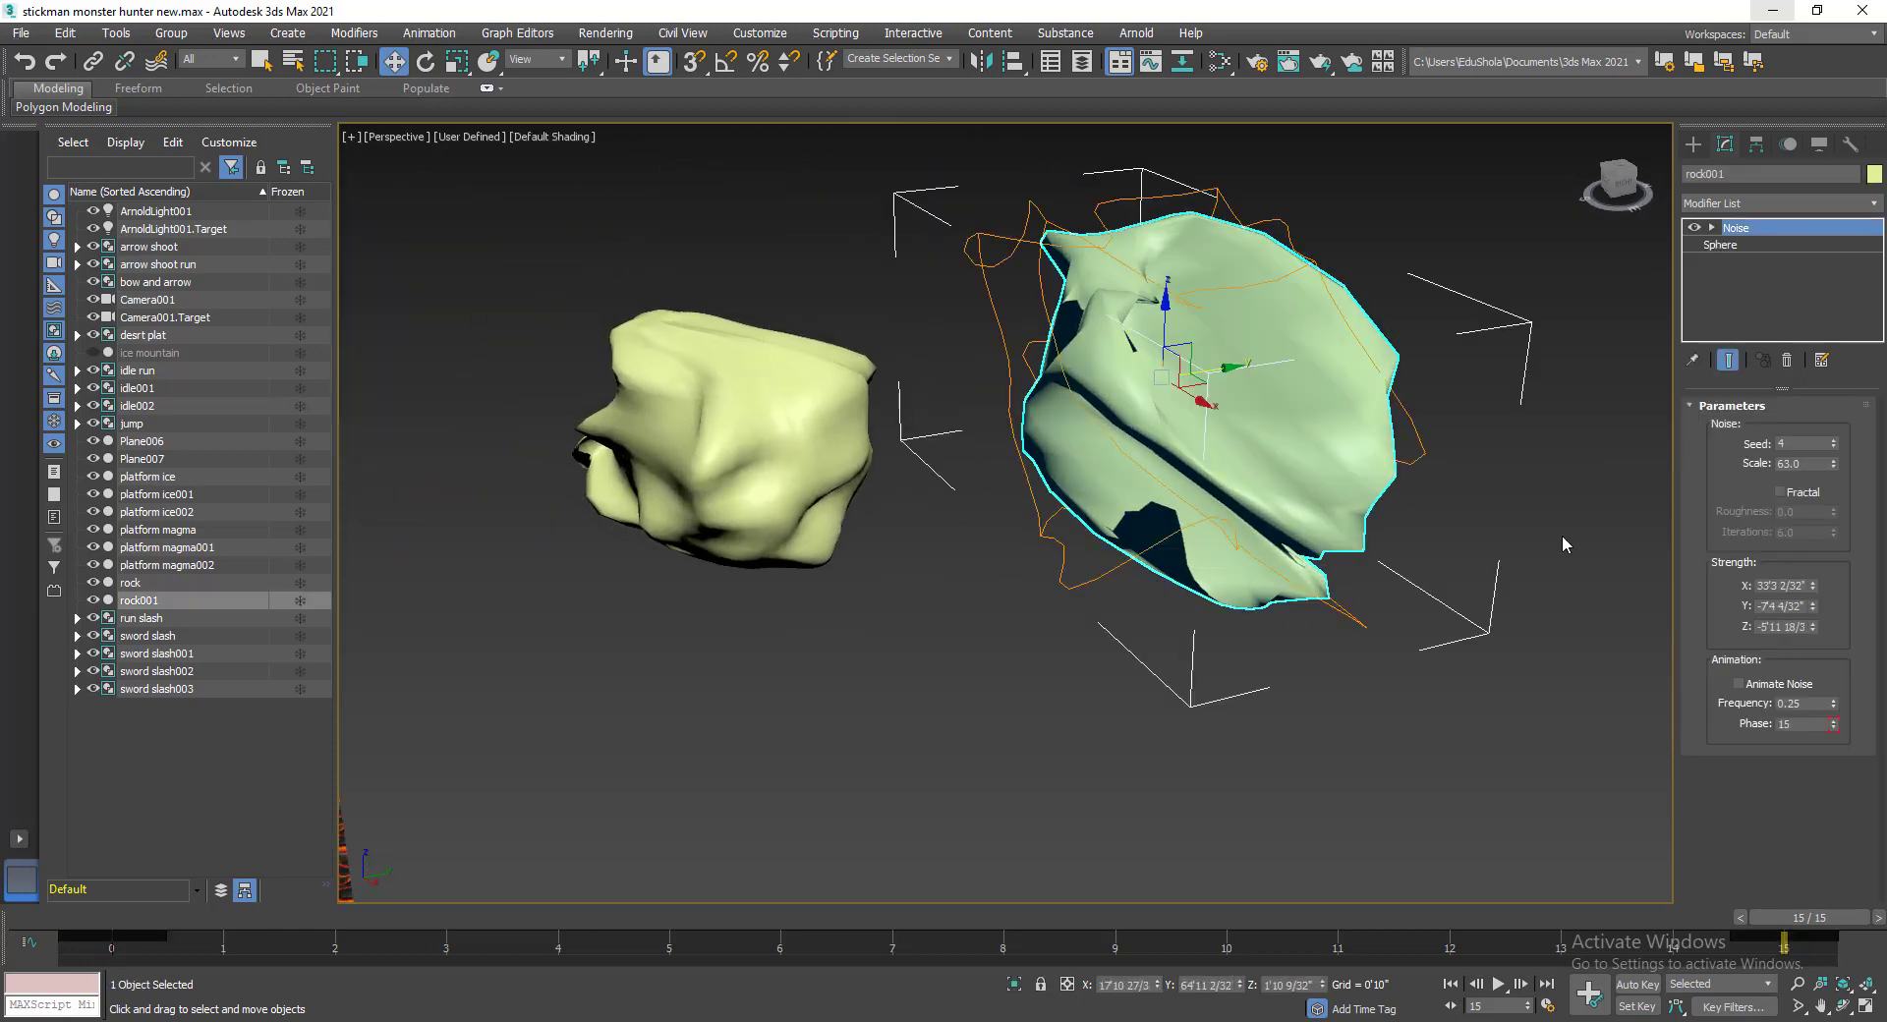
pyautogui.click(1833, 448)
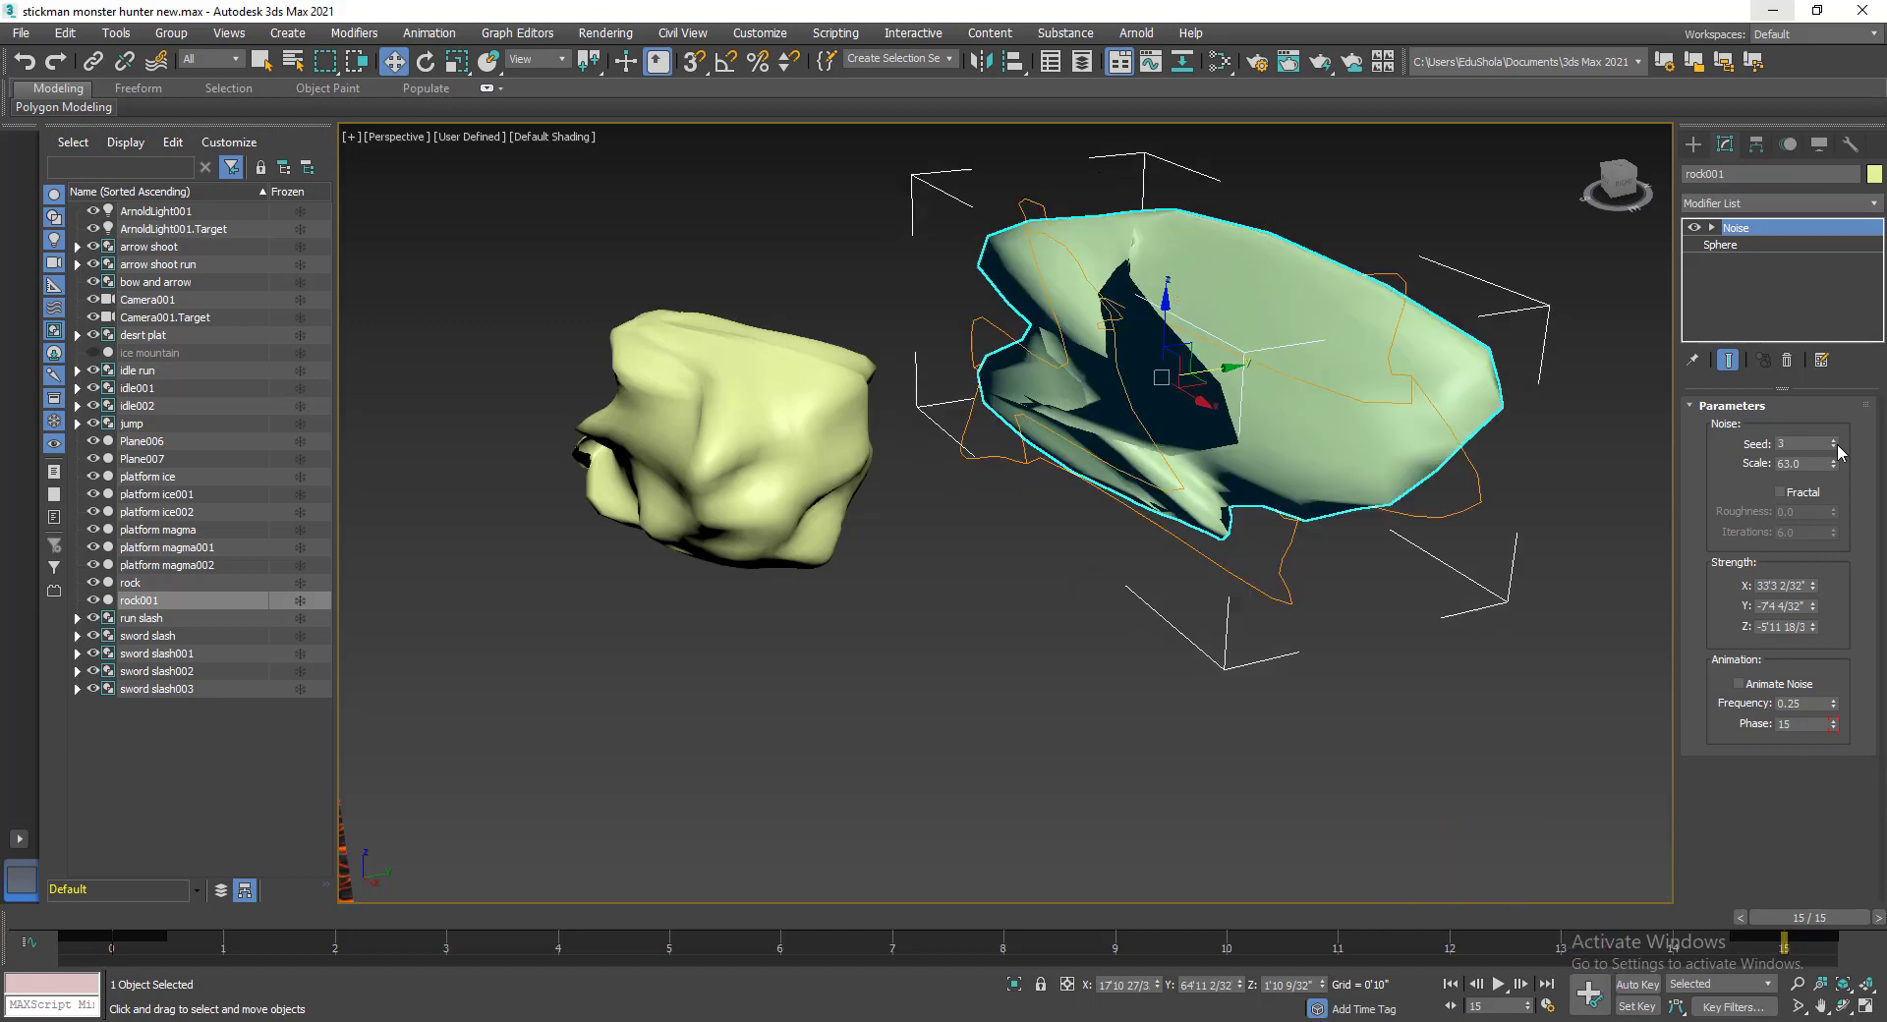
pyautogui.moveTo(1372, 401)
pyautogui.keyDown('alt'); pyautogui.mouseDown(button='middle')
pyautogui.moveTo(1343, 332)
pyautogui.moveTo(1396, 383)
pyautogui.mouseUp(button='middle'); pyautogui.keyUp('alt')
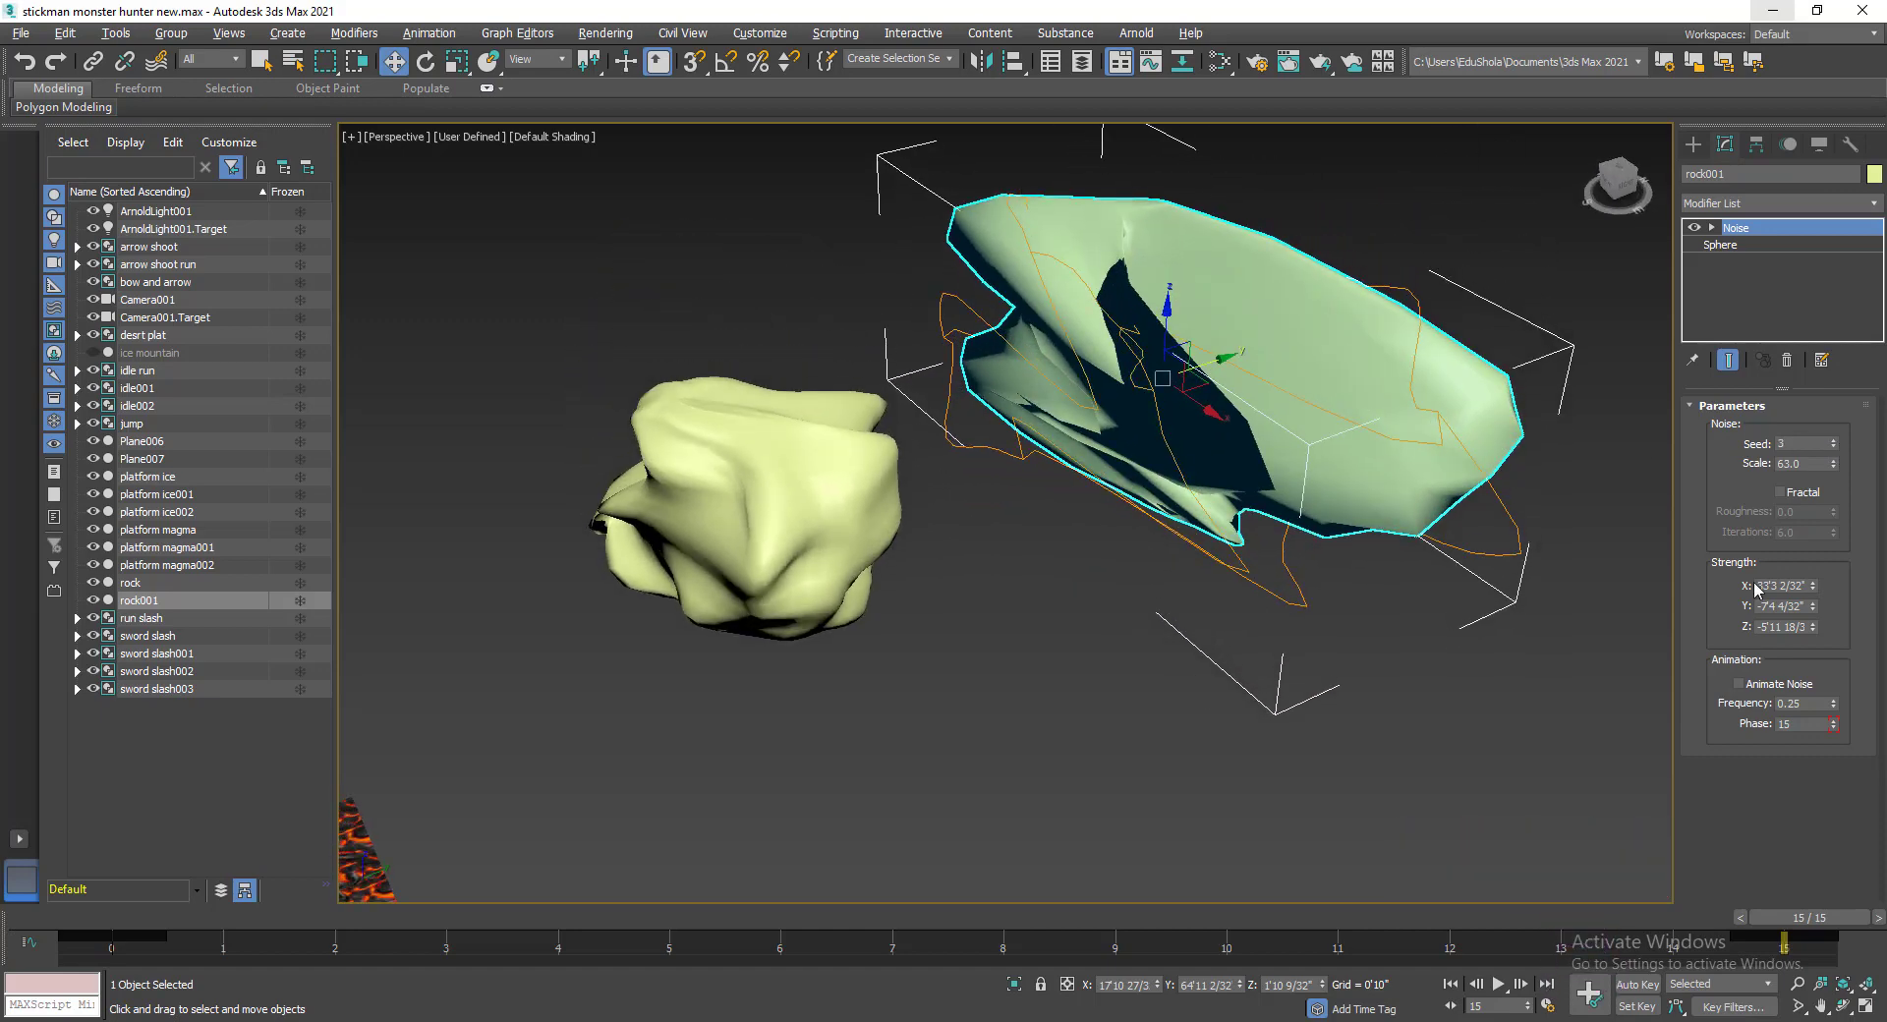
pyautogui.moveTo(1815, 606); pyautogui.dragTo(1803, 688)
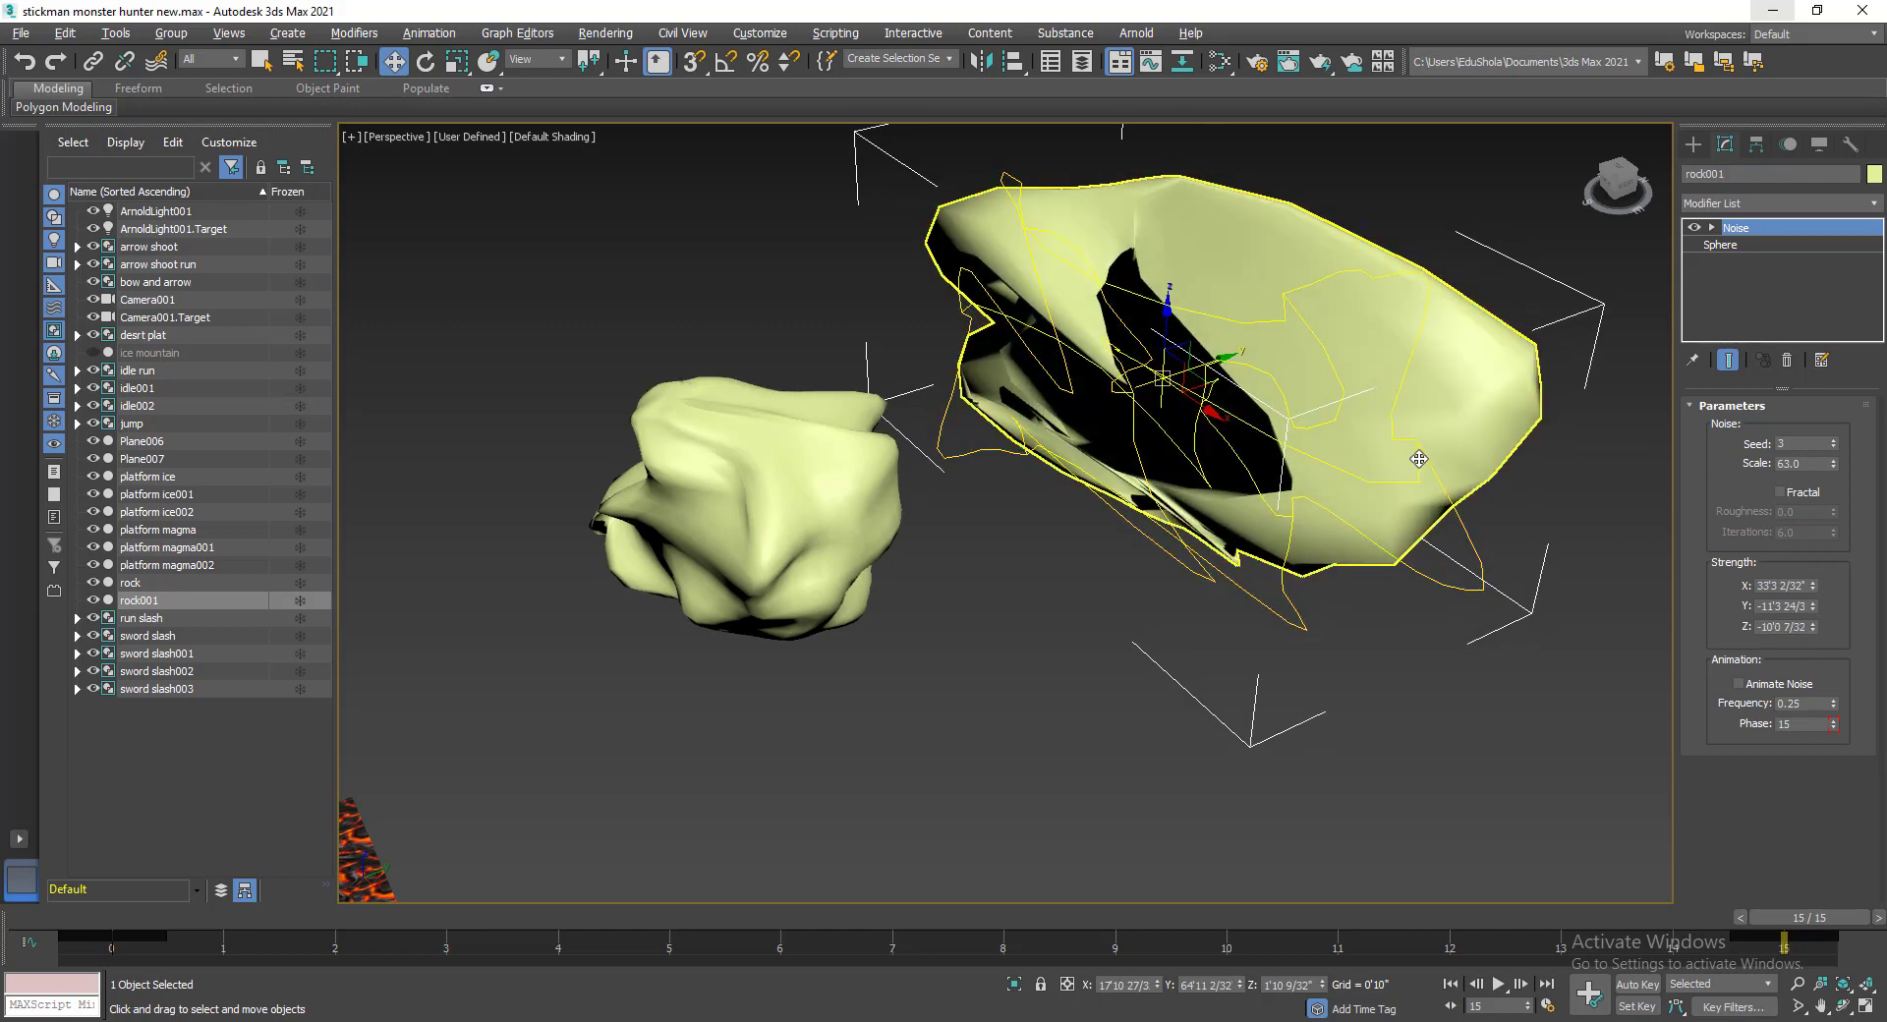
pyautogui.keyDown('alt'); pyautogui.moveTo(1415, 457); pyautogui.dragTo(1469, 443, button='middle'); pyautogui.keyUp('alt')
# Set the copied rock's Noise scale to 94.5 and its strength to about X 38'2 30/32", Y 26'11 3/32" and Z 20'1 22/32".
pyautogui.moveTo(1833, 464); pyautogui.dragTo(1777, 420)
pyautogui.keyDown('alt'); pyautogui.moveTo(1288, 325); pyautogui.dragTo(1494, 545, button='middle'); pyautogui.keyUp('alt')
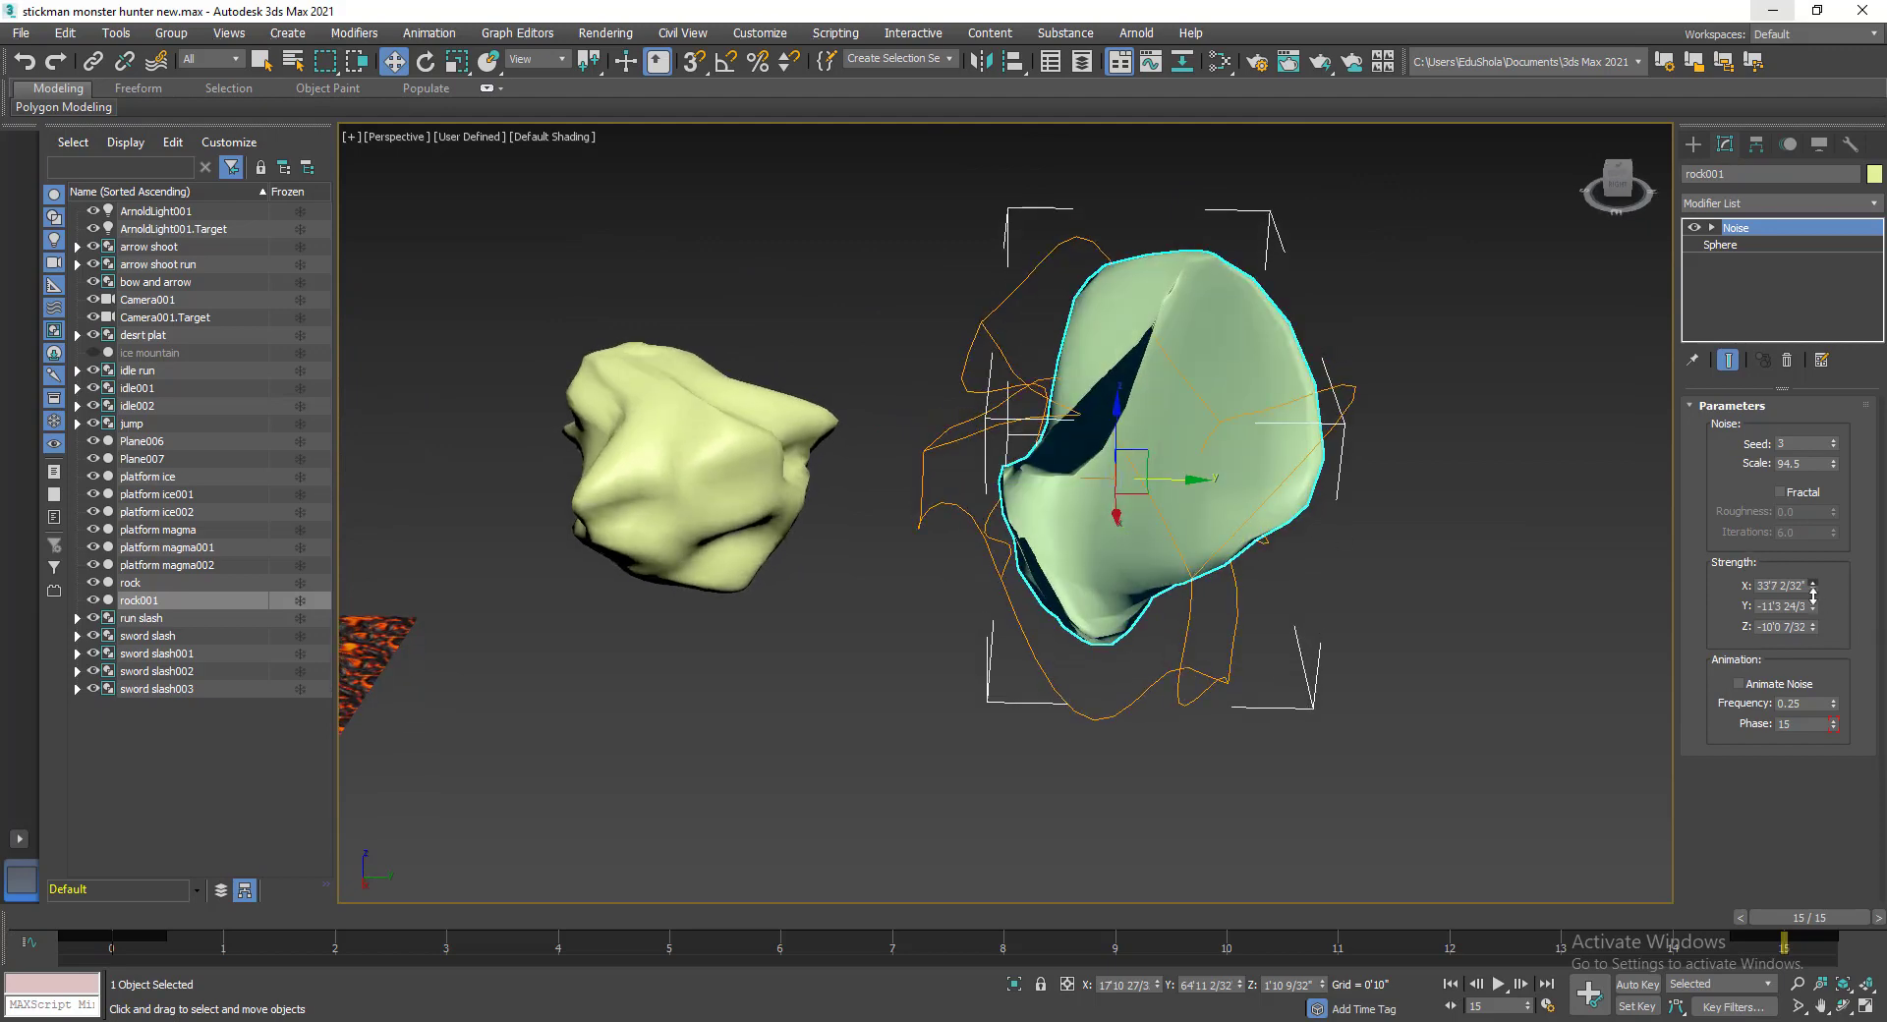
pyautogui.moveTo(1814, 595); pyautogui.dragTo(1851, 276)
pyautogui.moveTo(1813, 628); pyautogui.dragTo(1820, 365)
pyautogui.moveTo(1133, 546)
pyautogui.keyDown('alt'); pyautogui.mouseDown(button='middle')
pyautogui.moveTo(1178, 493)
pyautogui.moveTo(1117, 572)
pyautogui.moveTo(1112, 553)
pyautogui.mouseUp(button='middle'); pyautogui.keyUp('alt')
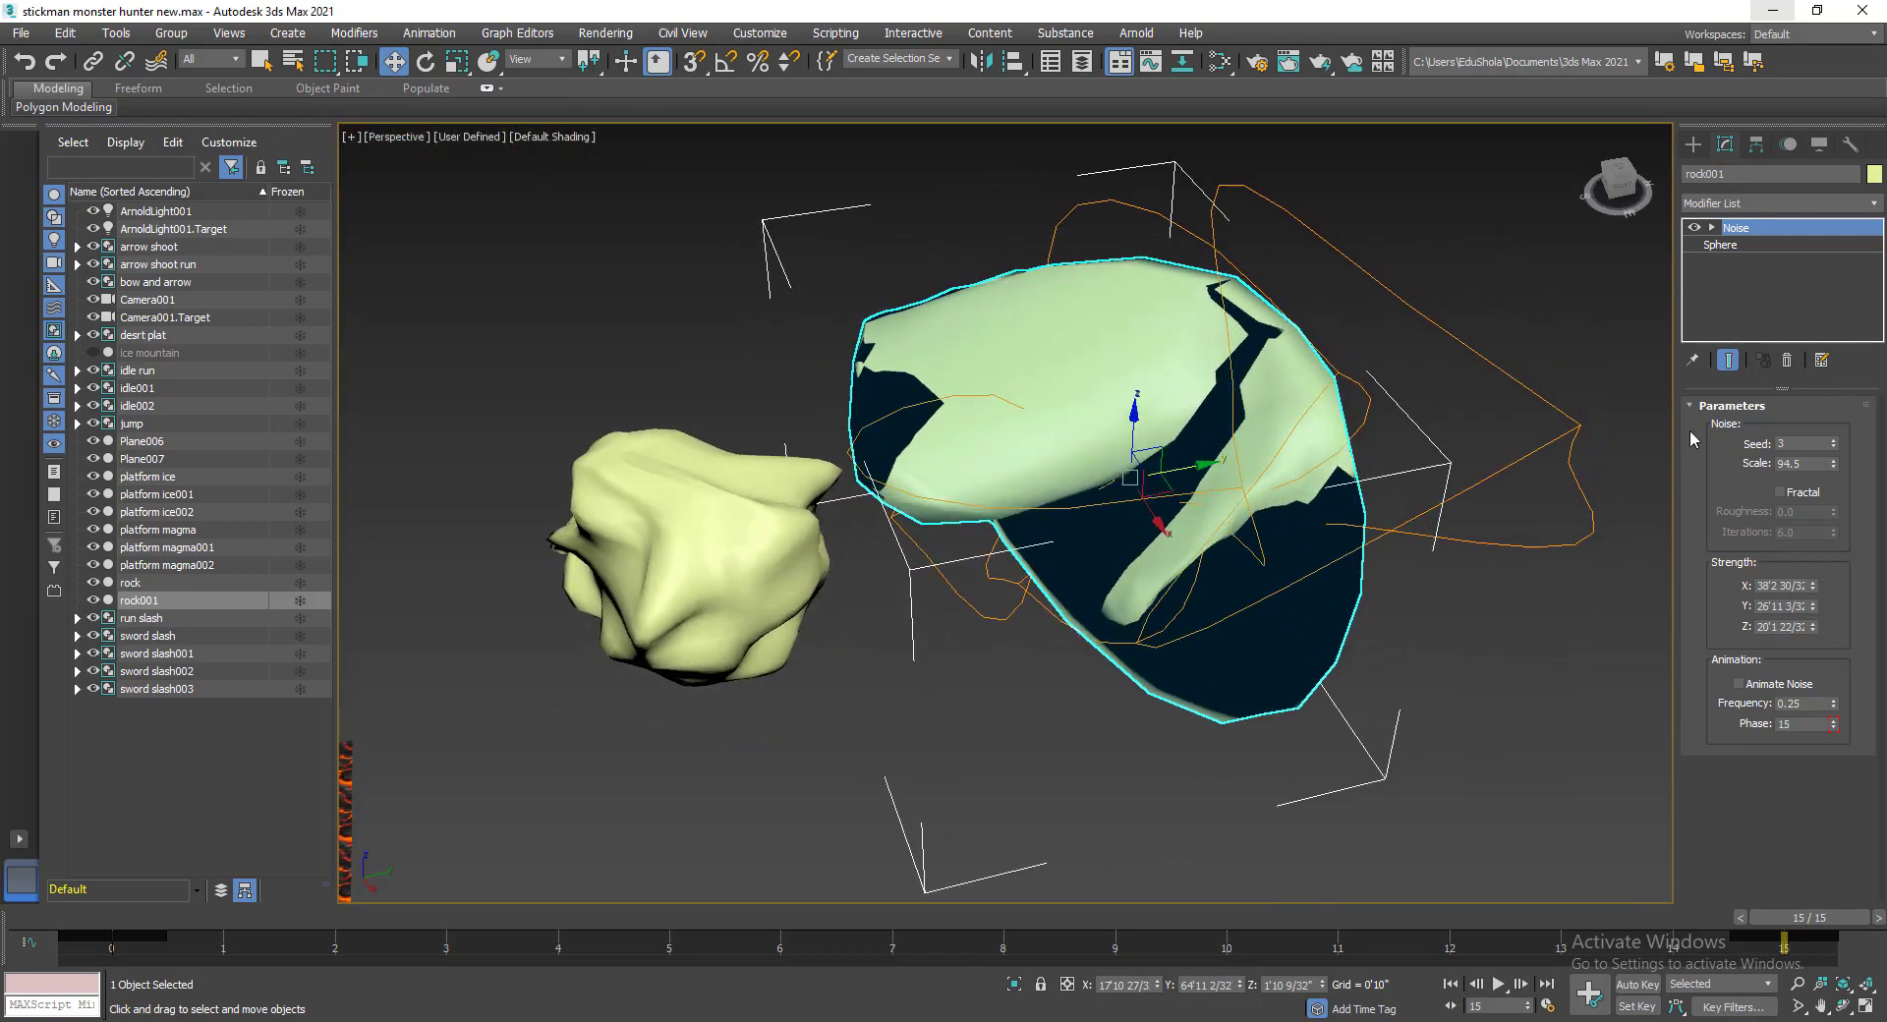
# Increase the copied rock's Noise scale to 1041.712.
pyautogui.moveTo(1834, 470); pyautogui.dragTo(1831, 424)
pyautogui.keyDown('alt'); pyautogui.moveTo(1293, 486); pyautogui.dragTo(1240, 490, button='middle'); pyautogui.keyUp('alt')
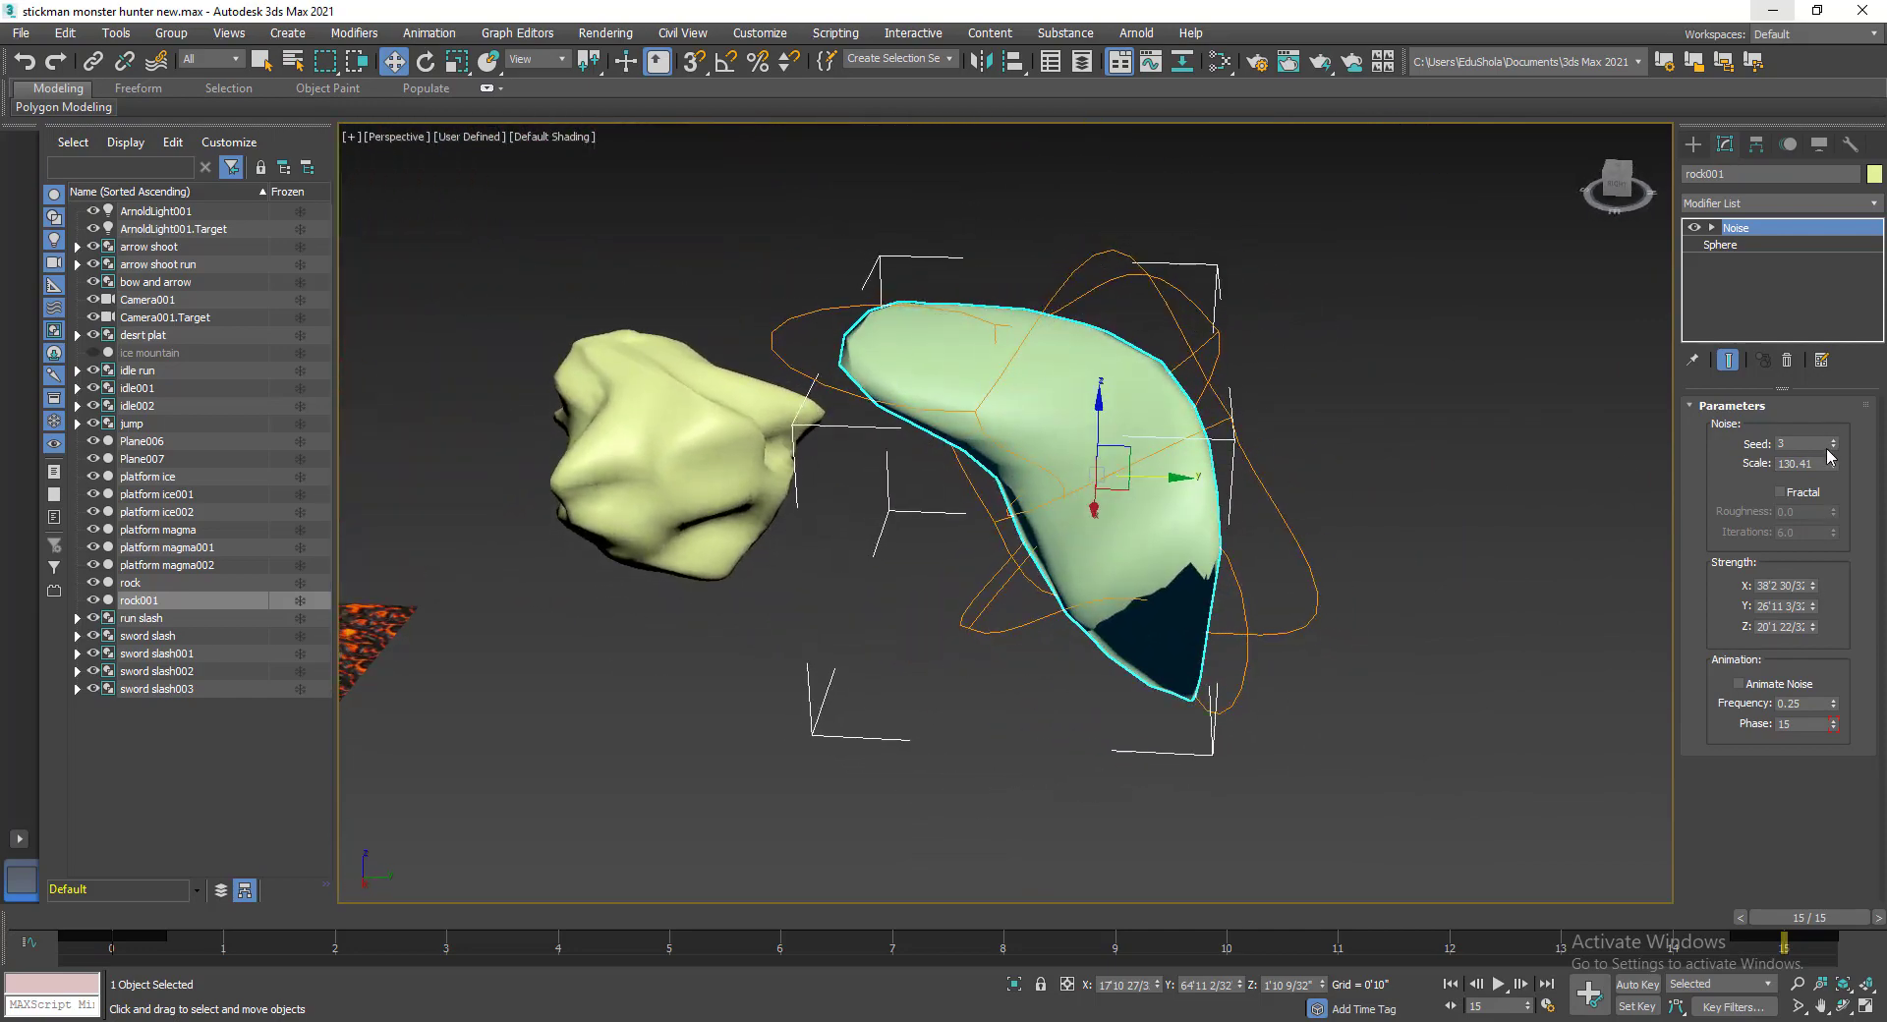
pyautogui.moveTo(1834, 469); pyautogui.dragTo(1841, 378)
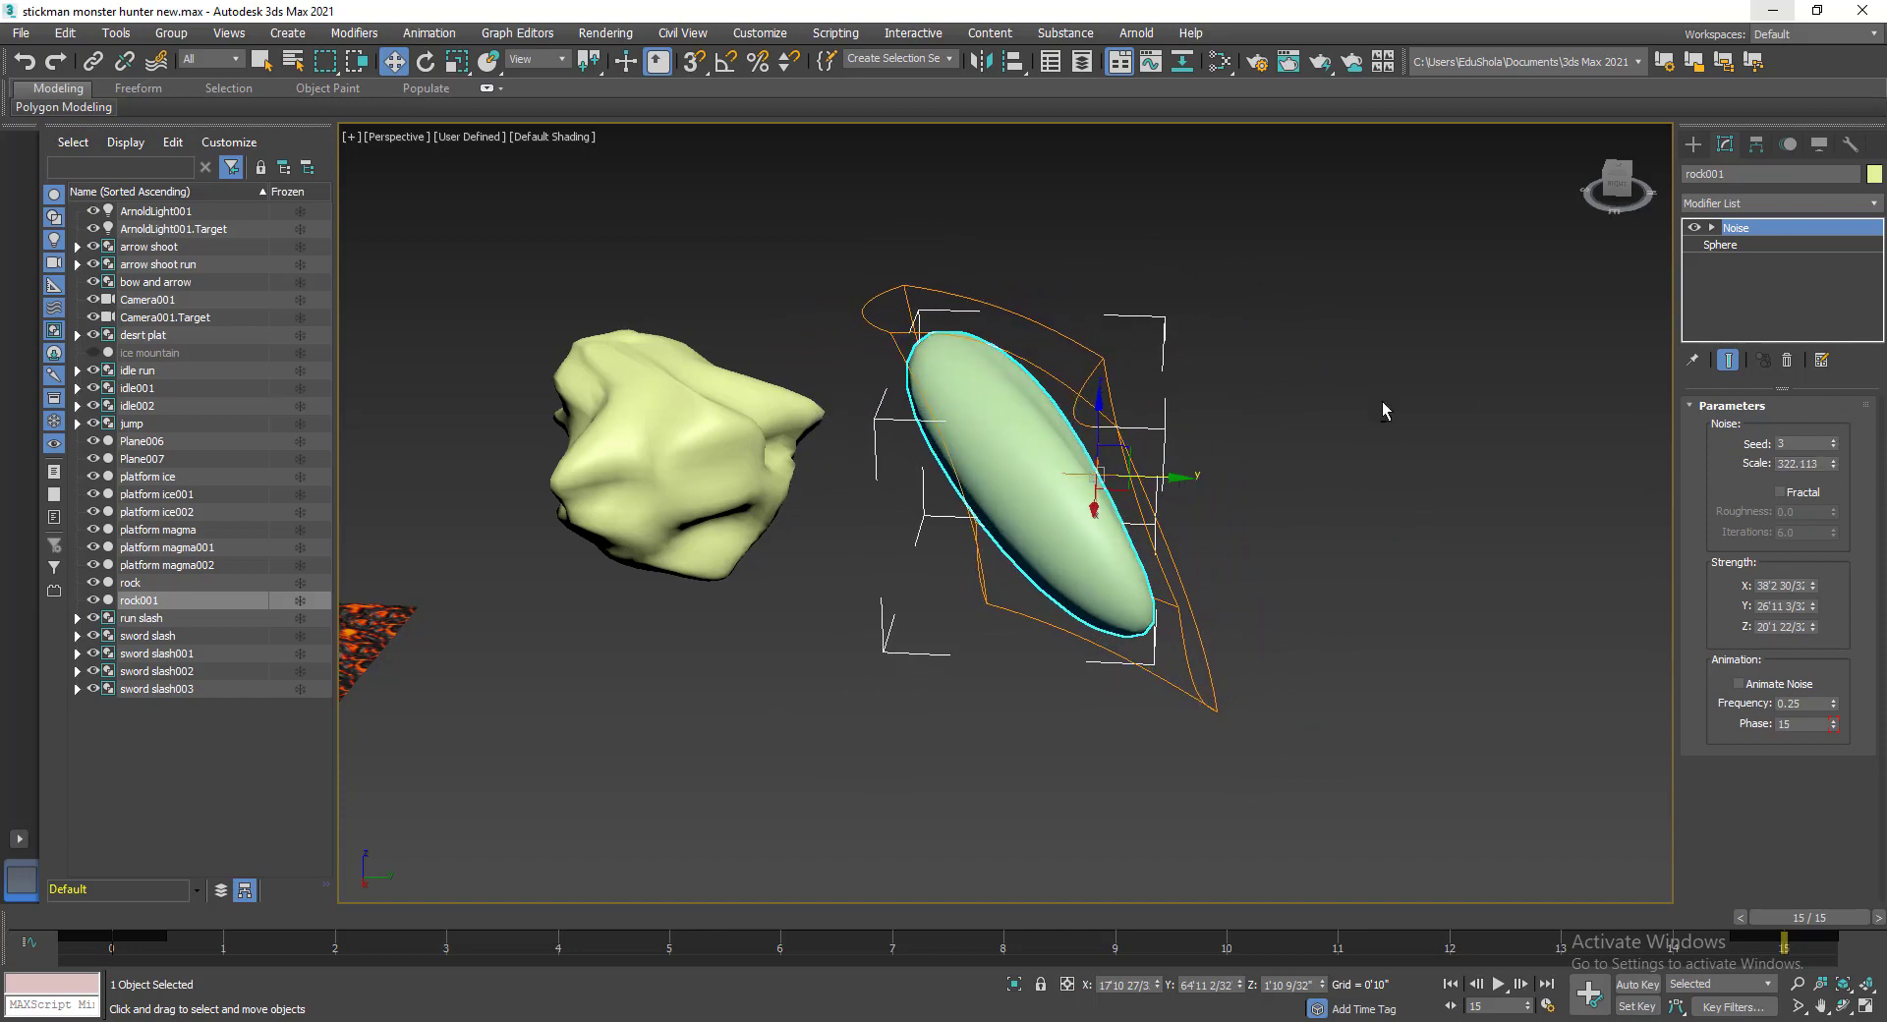
pyautogui.keyDown('alt'); pyautogui.moveTo(1382, 401); pyautogui.dragTo(1582, 461, button='middle'); pyautogui.keyUp('alt')
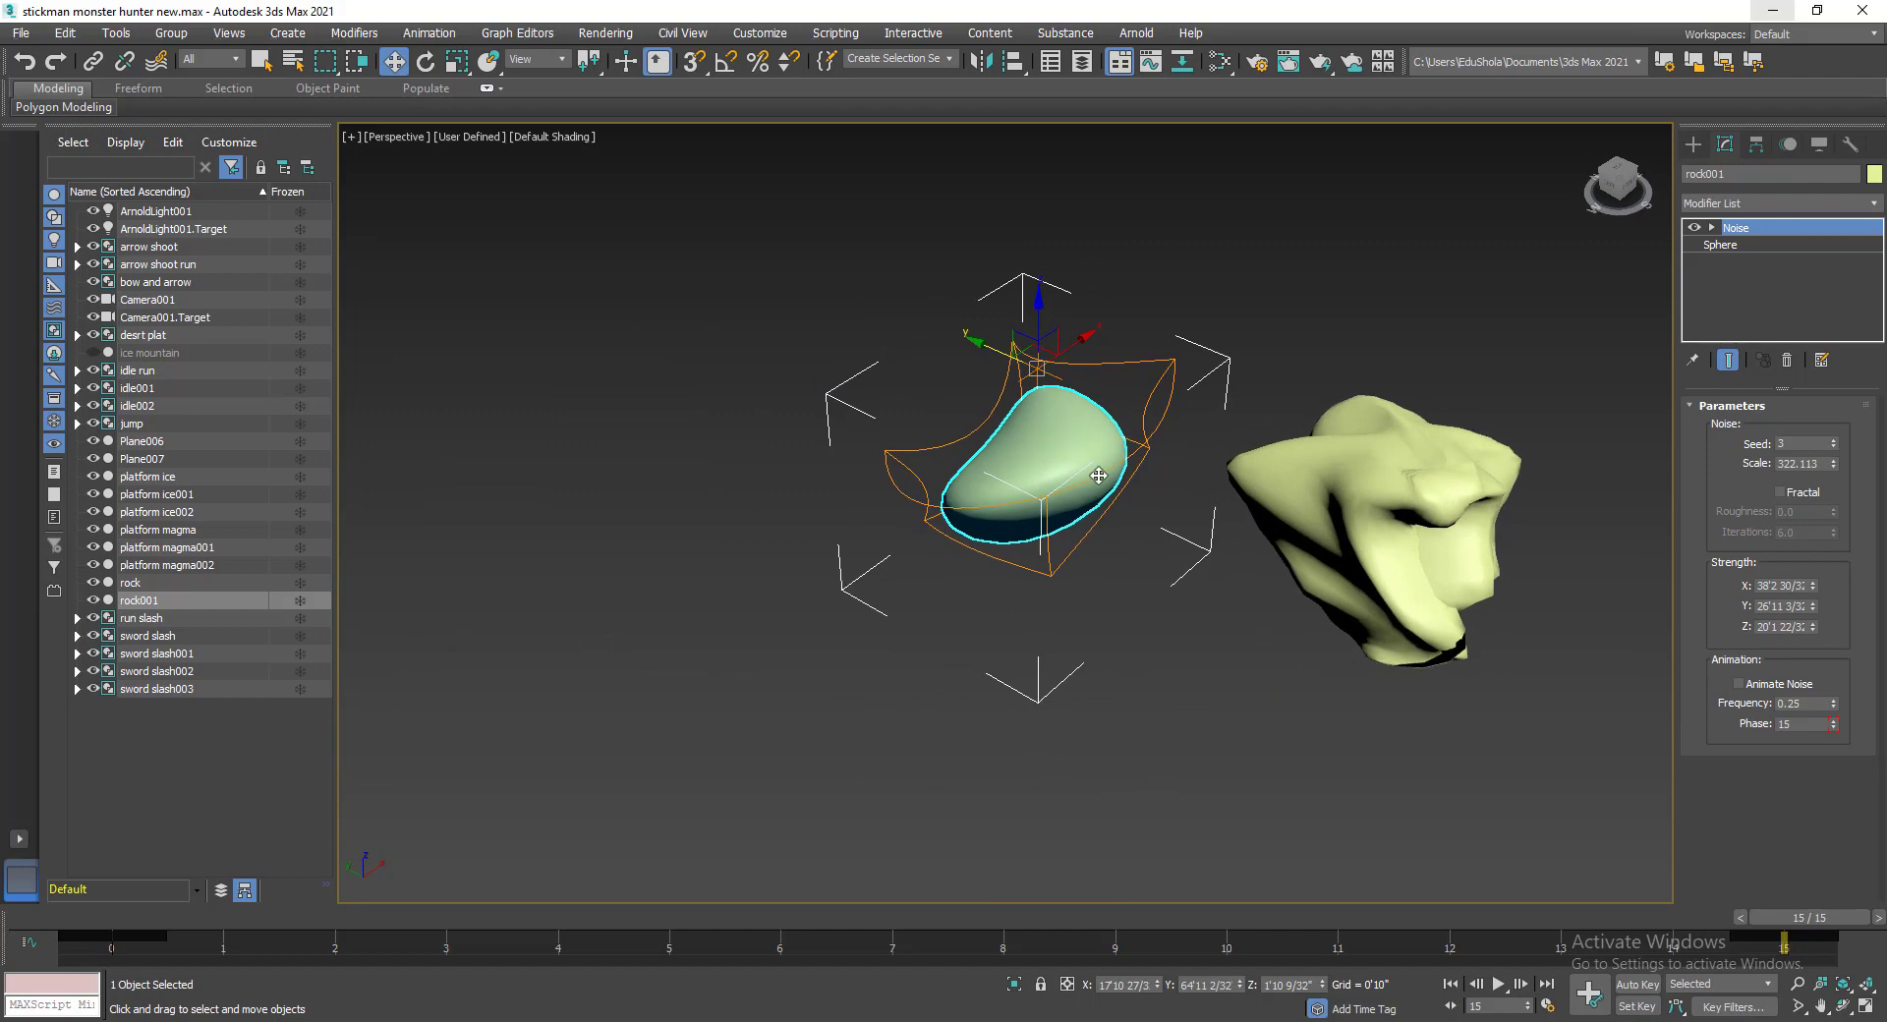
pyautogui.scroll(2, 1098, 475)
pyautogui.keyDown('alt'); pyautogui.moveTo(1136, 464); pyautogui.dragTo(1002, 500, button='middle'); pyautogui.keyUp('alt')
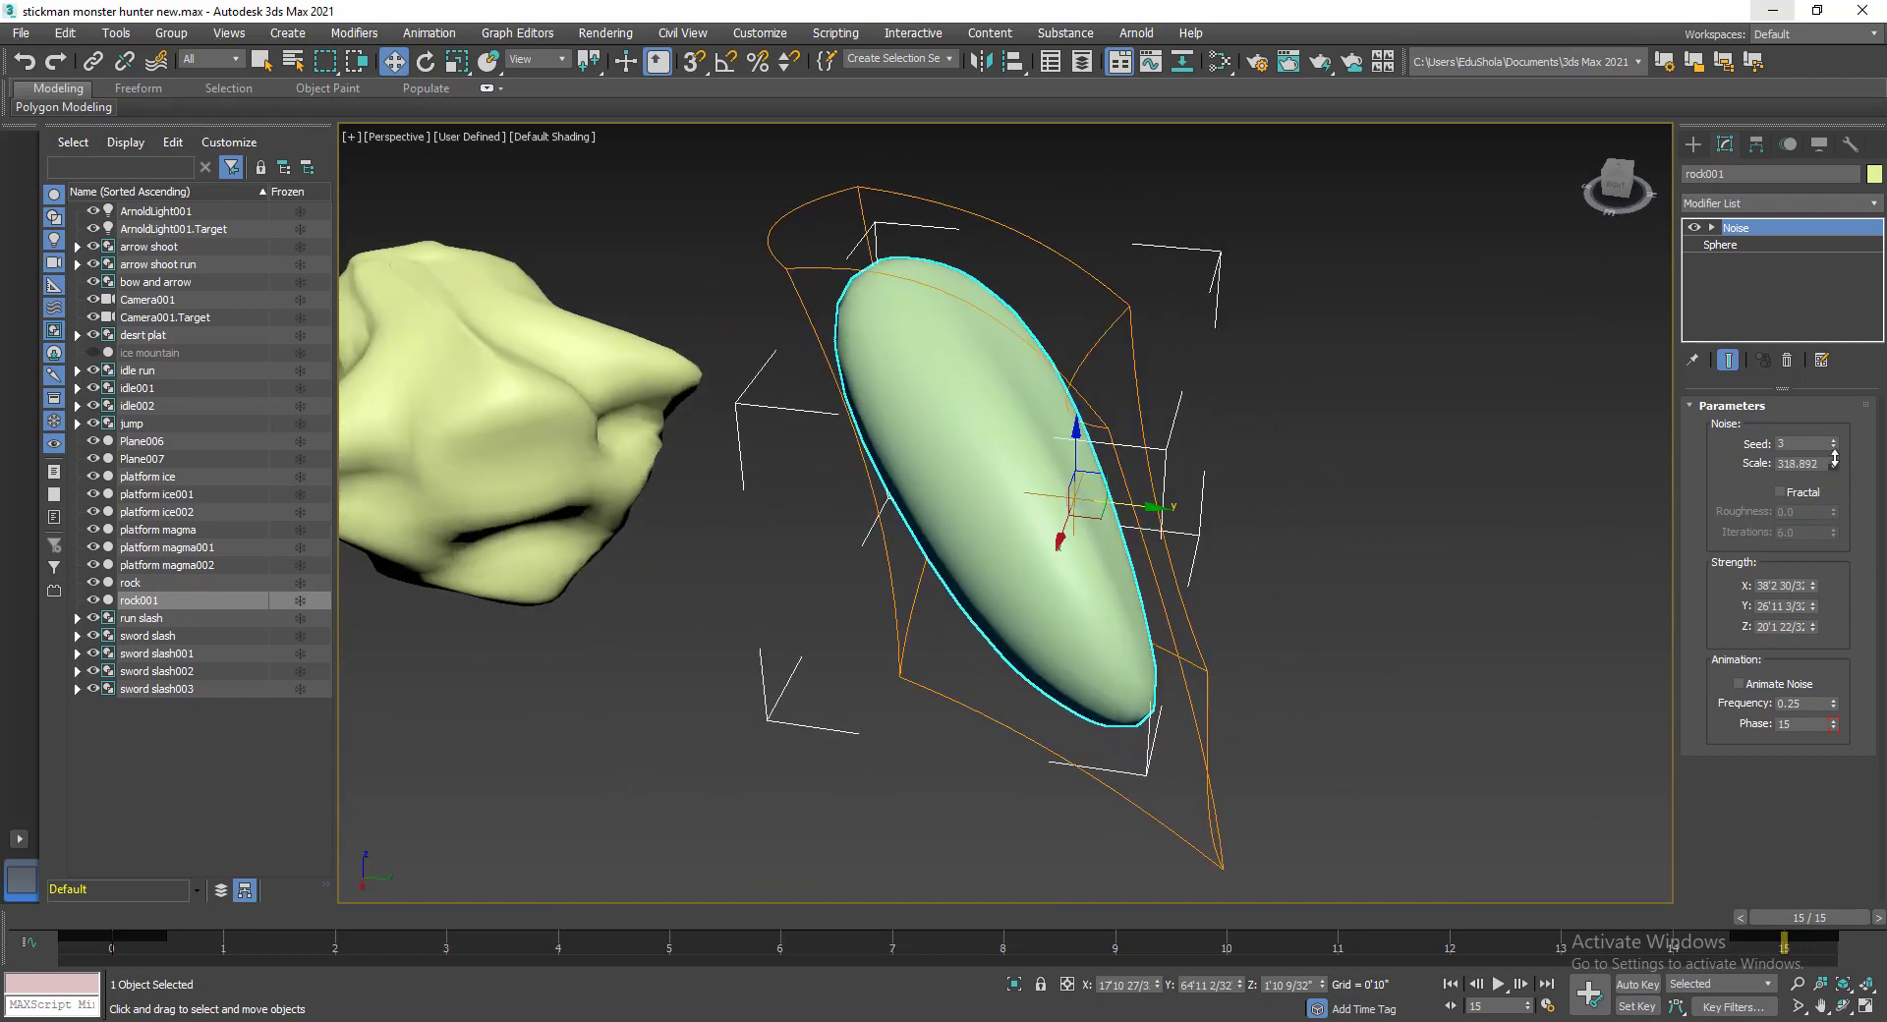
pyautogui.moveTo(1834, 458); pyautogui.dragTo(1834, 452)
# Enable Fractal in the copied rock's Noise modifier and set its roughness to 0.395.
pyautogui.click(1811, 494)
pyautogui.keyDown('alt'); pyautogui.moveTo(1325, 518); pyautogui.dragTo(1372, 486, button='middle'); pyautogui.keyUp('alt')
pyautogui.moveTo(1834, 517); pyautogui.dragTo(1713, 314)
pyautogui.keyDown('alt'); pyautogui.moveTo(1122, 491); pyautogui.dragTo(1197, 588, button='middle'); pyautogui.keyUp('alt')
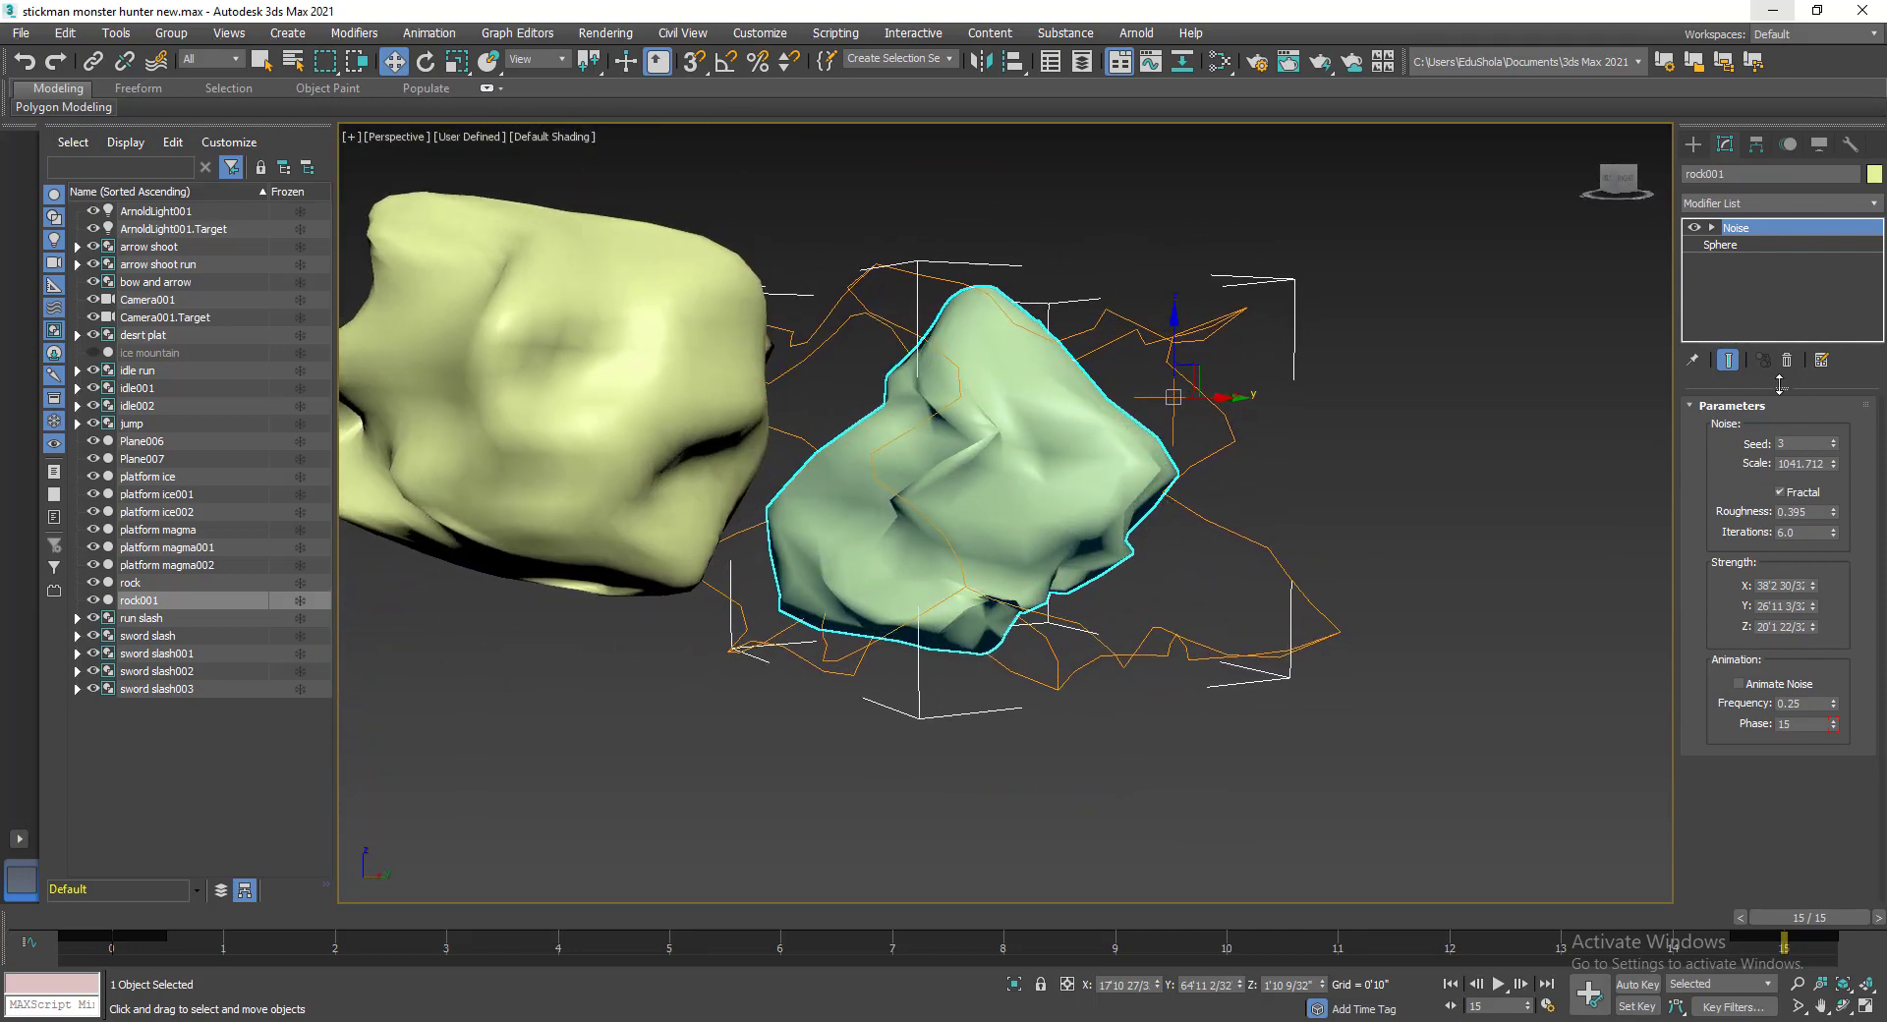
# Apply a TurboSmooth modifier above Noise on the copied rock, then clear the selection.
pyautogui.click(1875, 209)
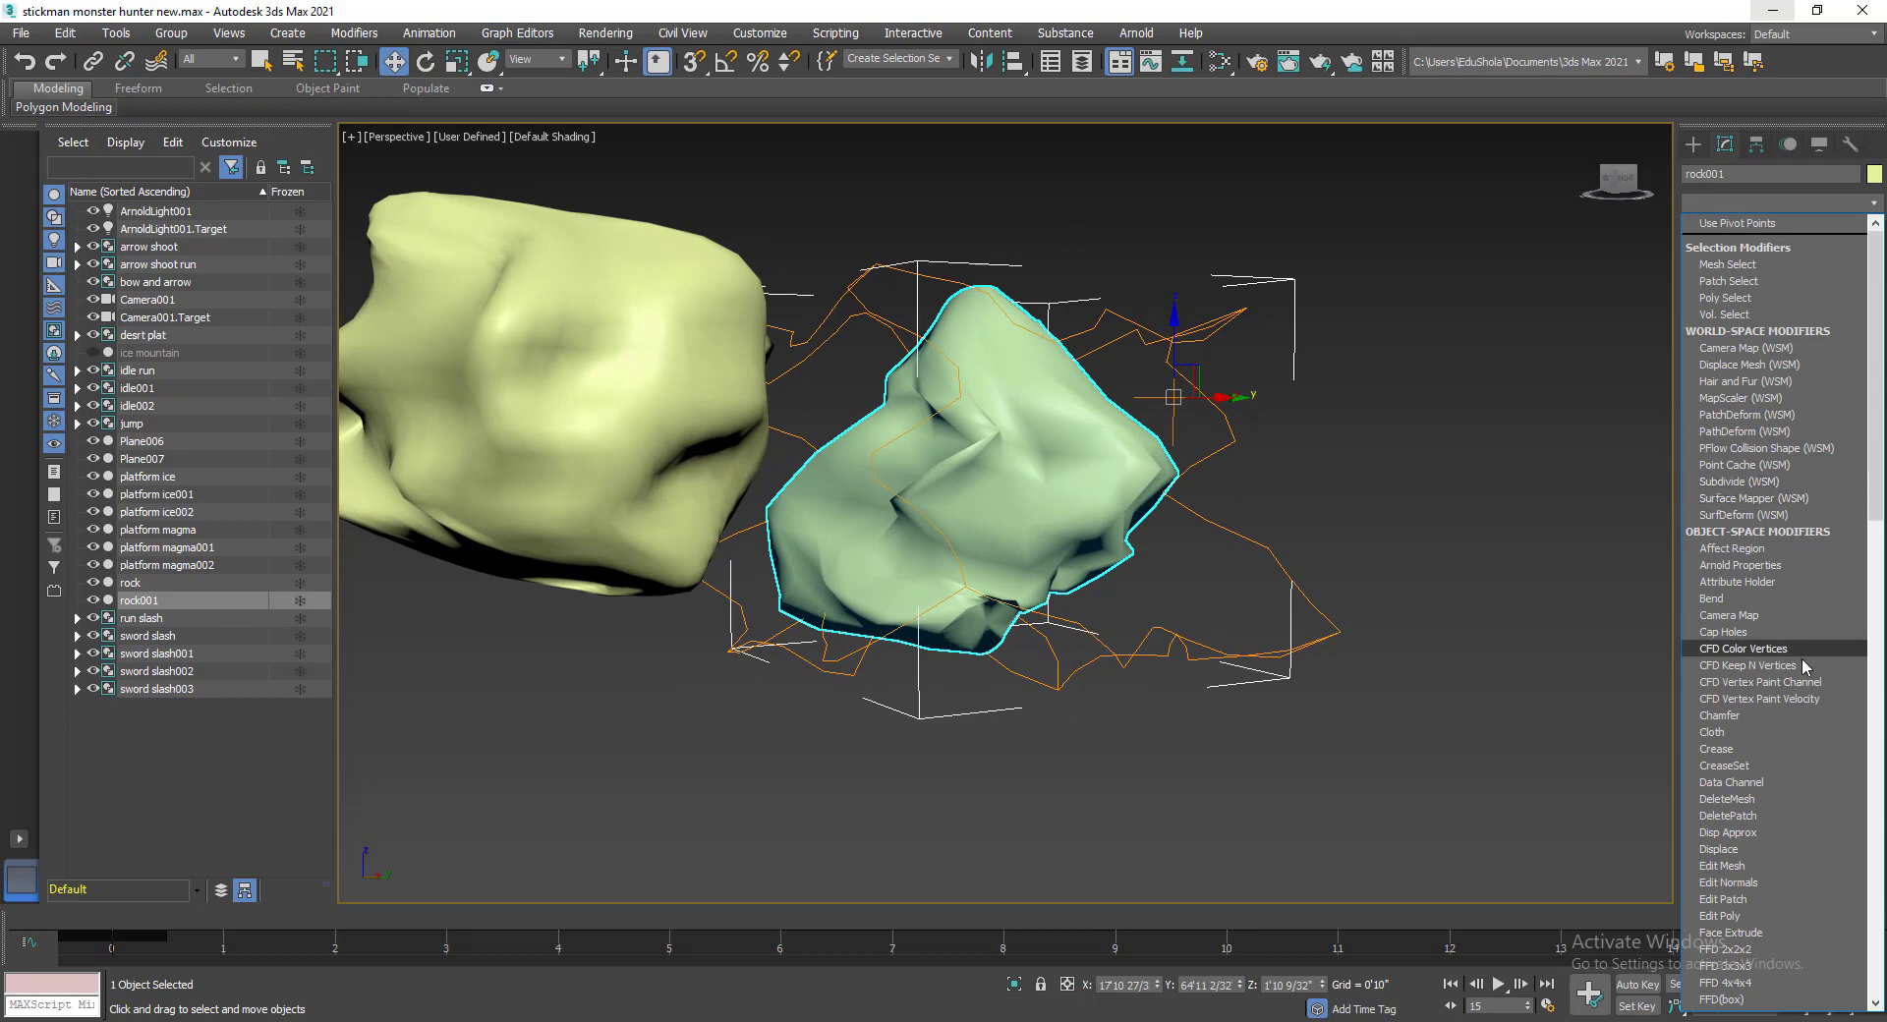
pyautogui.scroll(-5, 1802, 657)
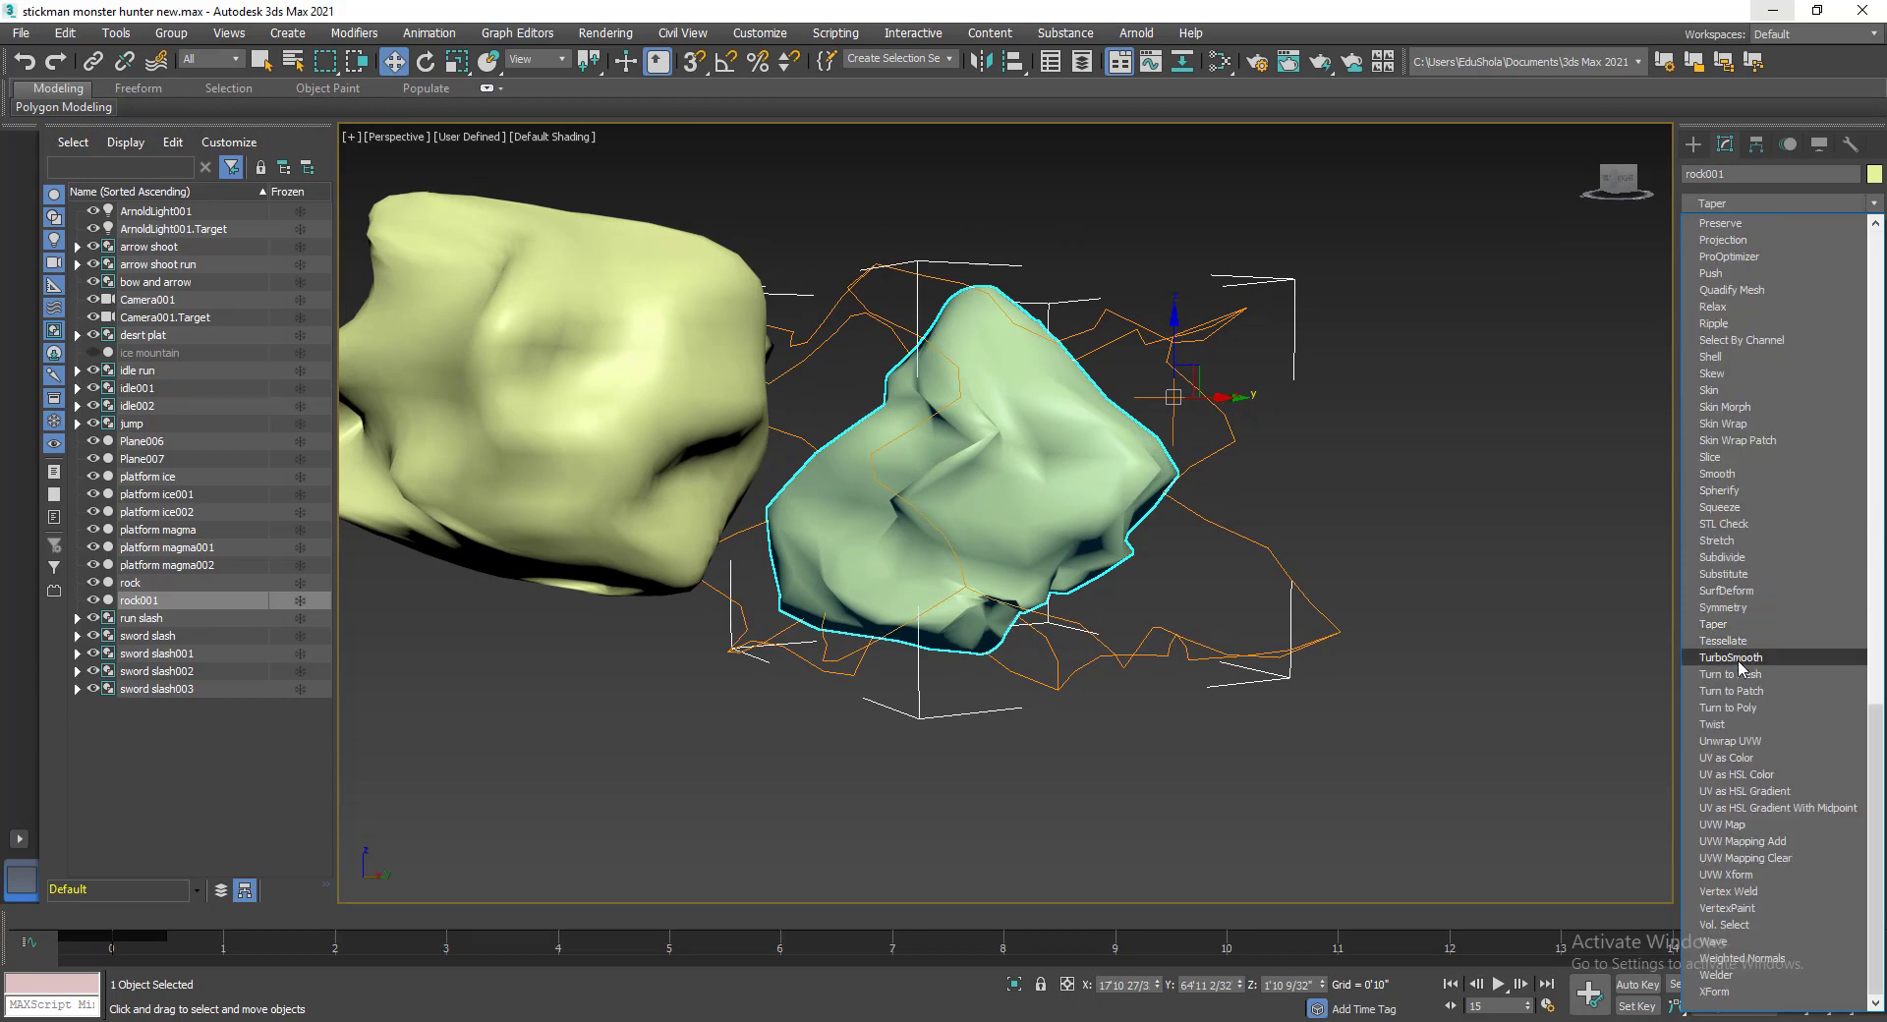
pyautogui.click(1739, 660)
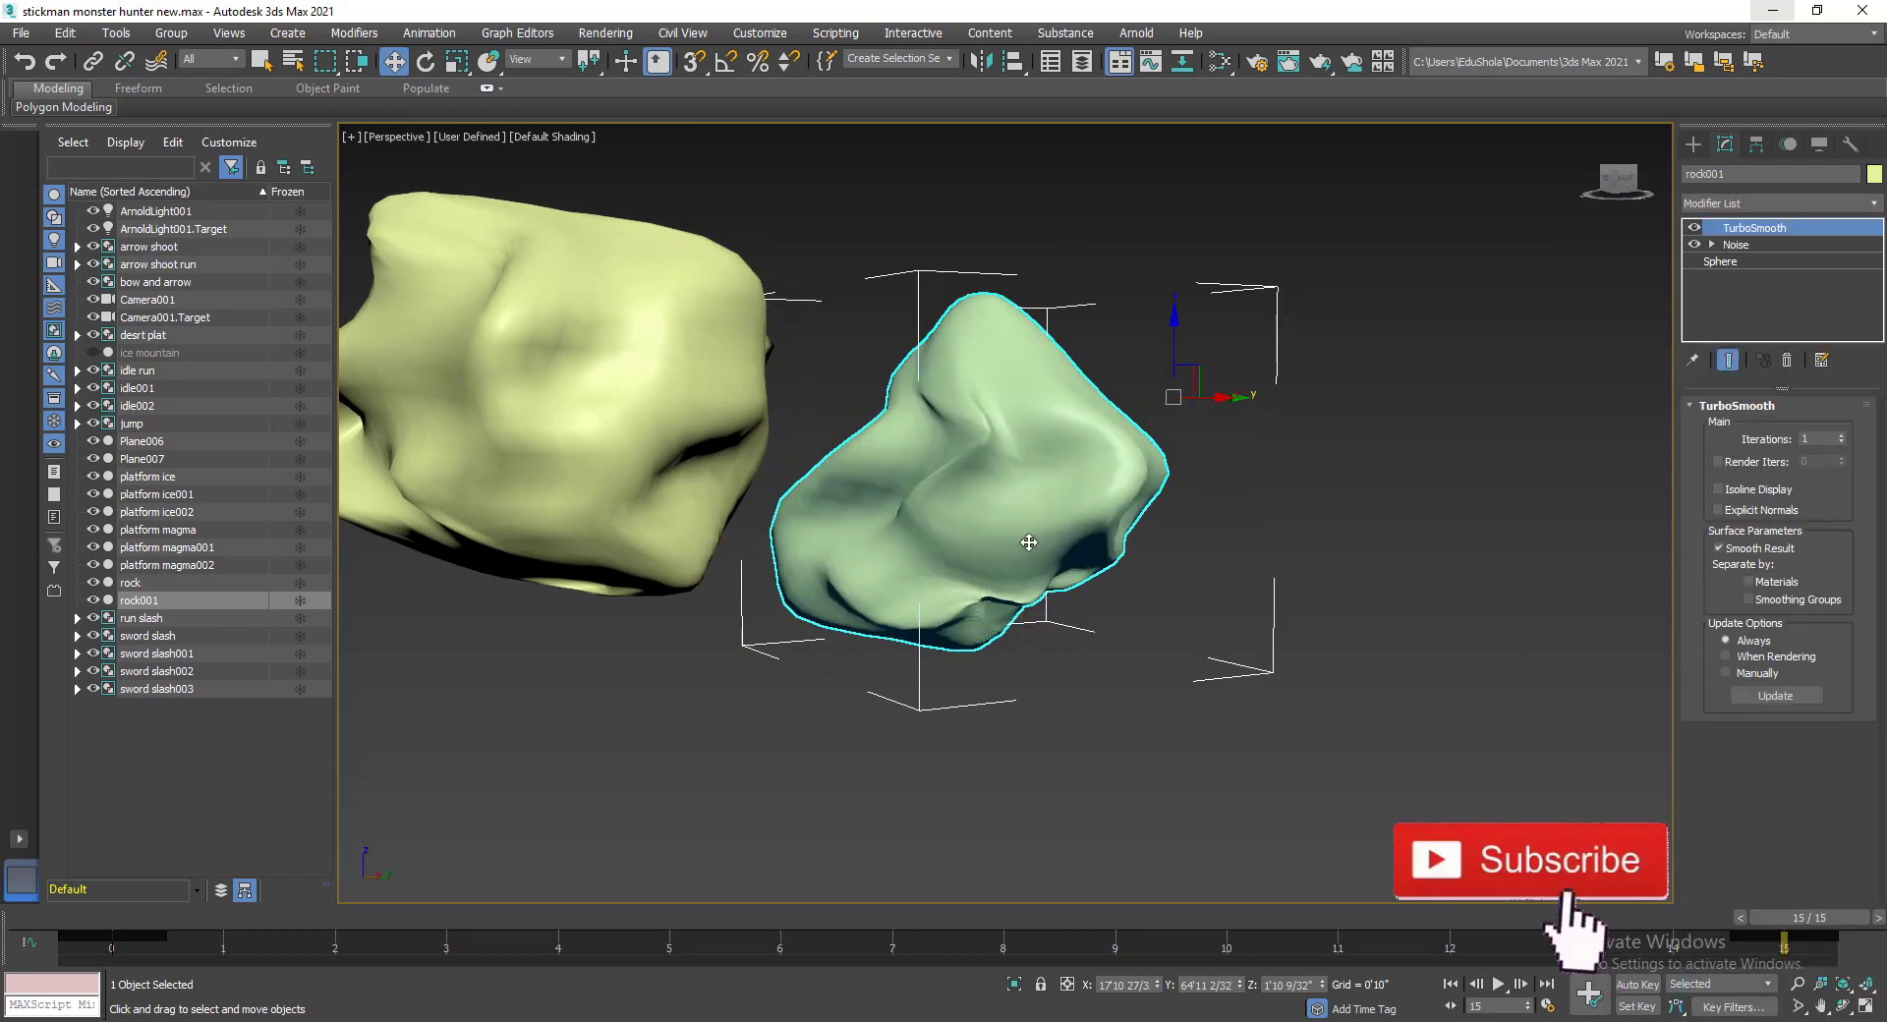
pyautogui.moveTo(1028, 542)
pyautogui.keyDown('alt'); pyautogui.mouseDown(button='middle')
pyautogui.moveTo(964, 501)
pyautogui.moveTo(1087, 527)
pyautogui.moveTo(1087, 603)
pyautogui.moveTo(1303, 557)
pyautogui.moveTo(1356, 518)
pyautogui.moveTo(1009, 567)
pyautogui.moveTo(1052, 510)
pyautogui.moveTo(975, 505)
pyautogui.moveTo(1293, 560)
pyautogui.moveTo(1314, 550)
pyautogui.moveTo(1297, 540)
pyautogui.moveTo(1327, 540)
pyautogui.moveTo(1187, 597)
pyautogui.moveTo(1032, 539)
pyautogui.mouseUp(button='middle'); pyautogui.keyUp('alt')
pyautogui.click(885, 501)
pyautogui.click(1135, 378)
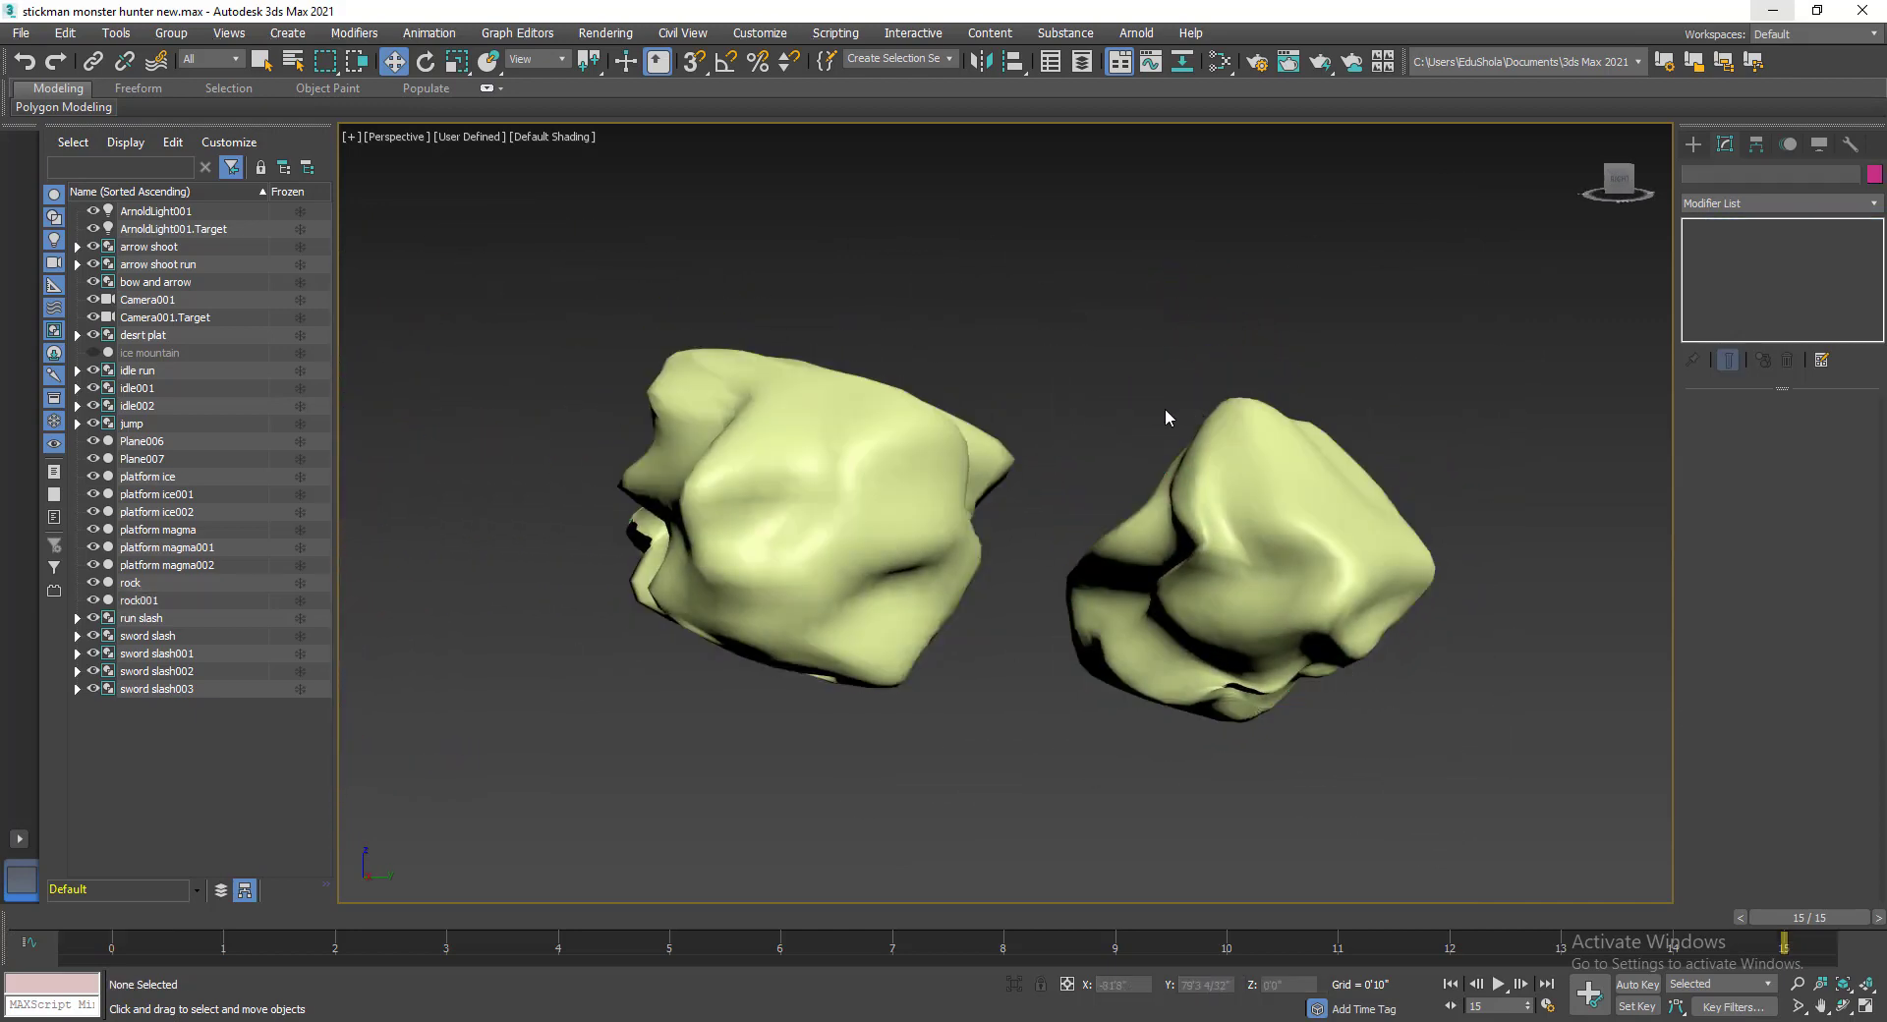
# With the original rock selected, add a new Physical Material below the existing nodes in the Slate Material Editor and open its parameters.
pyautogui.click(869, 443)
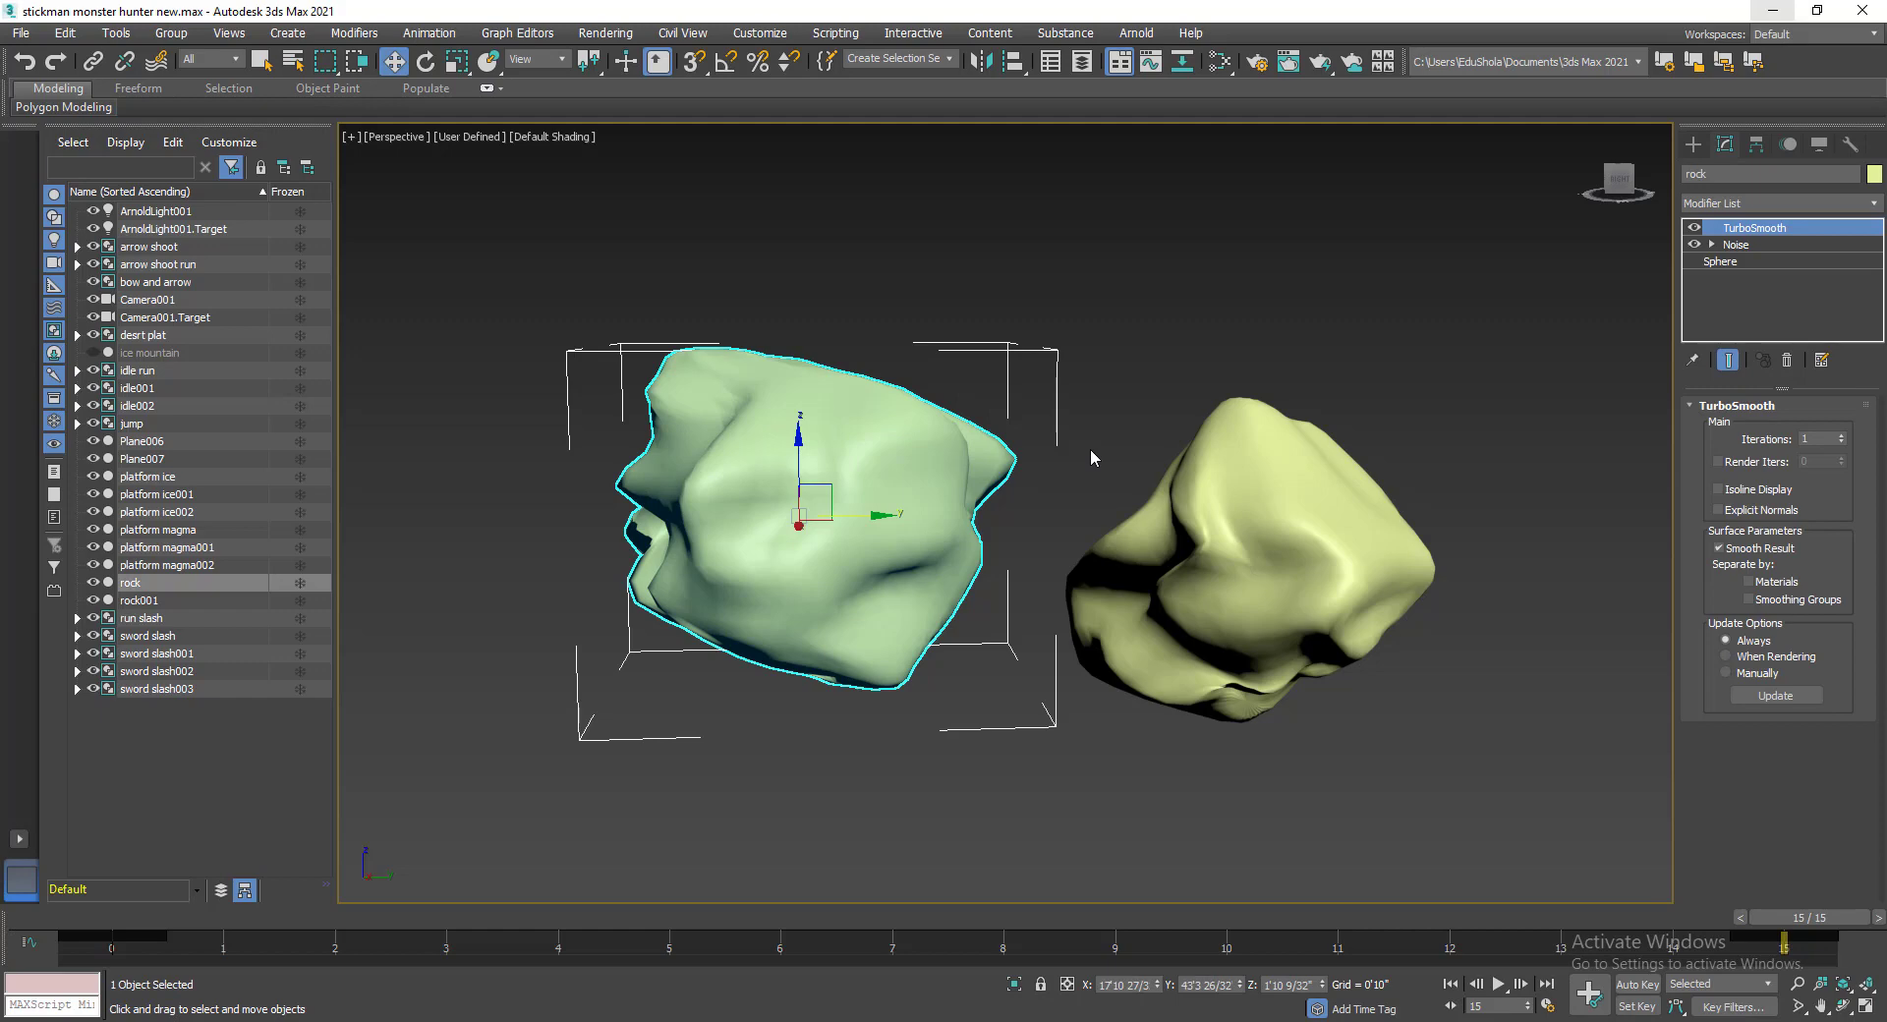
pyautogui.press('m')
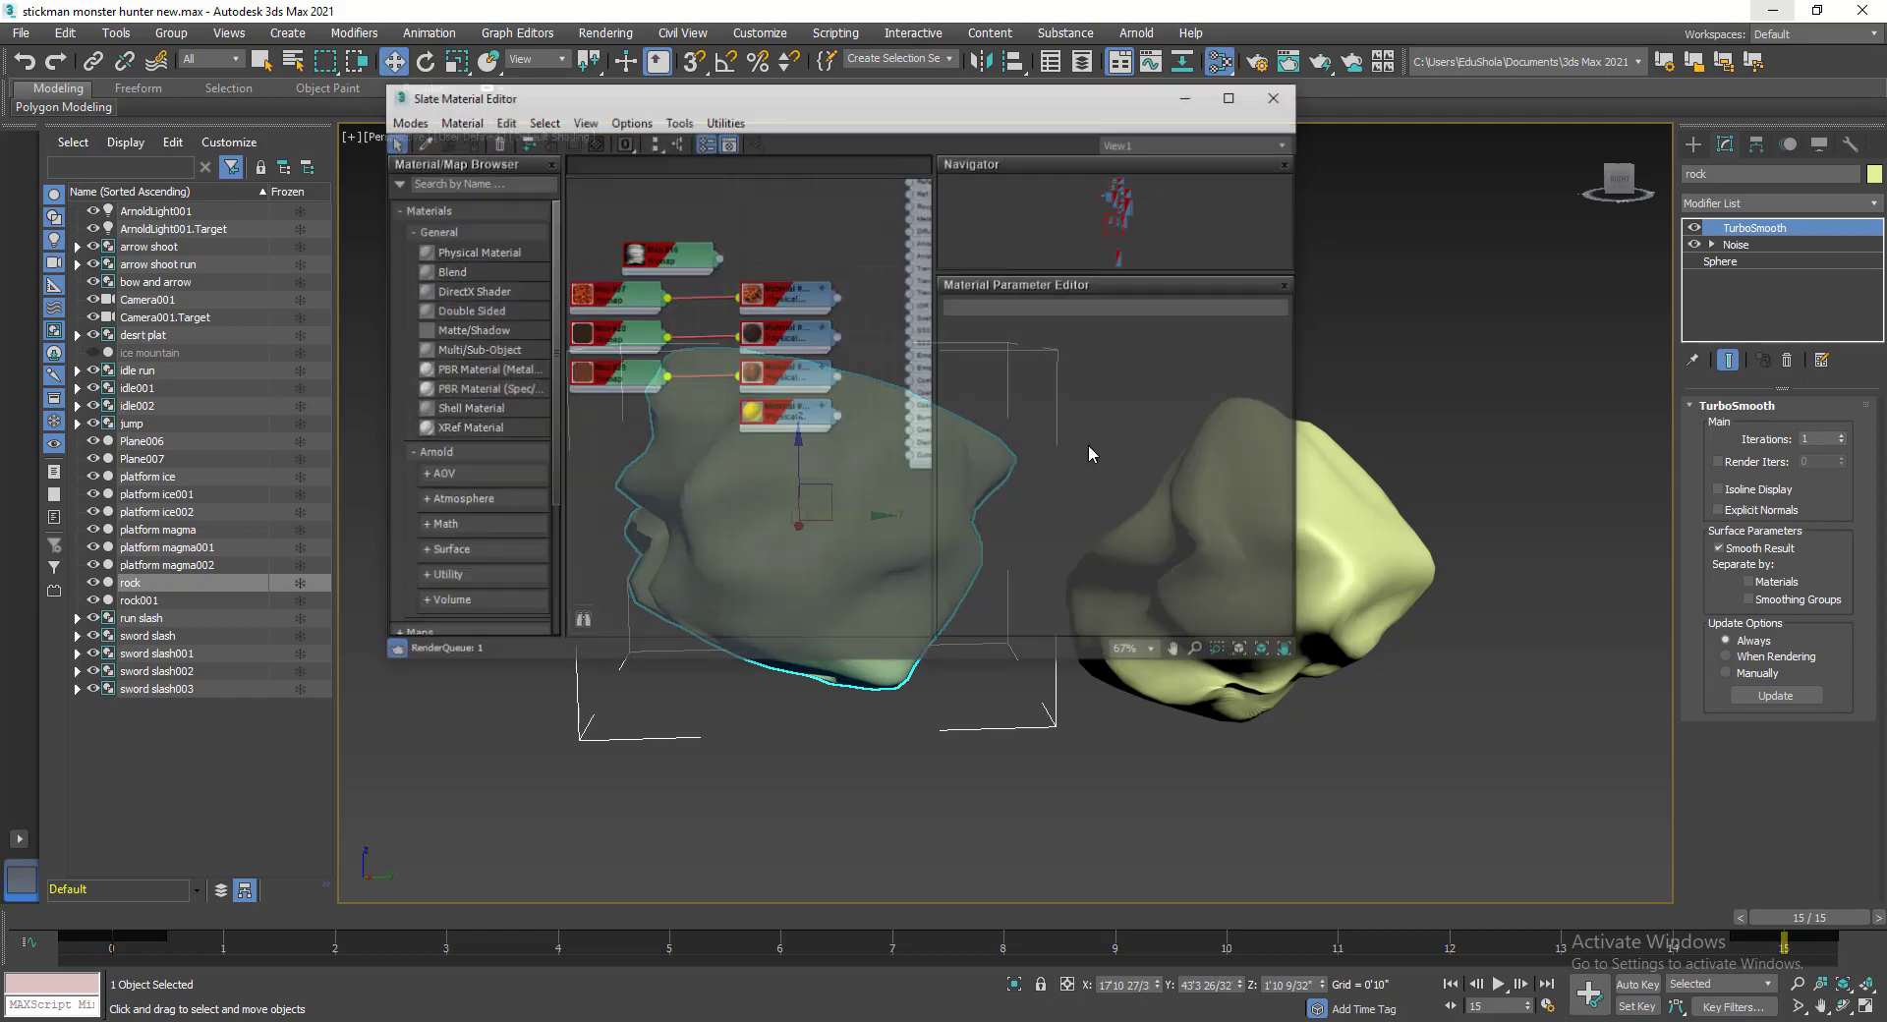
pyautogui.moveTo(650, 332); pyautogui.dragTo(683, 308, button='middle')
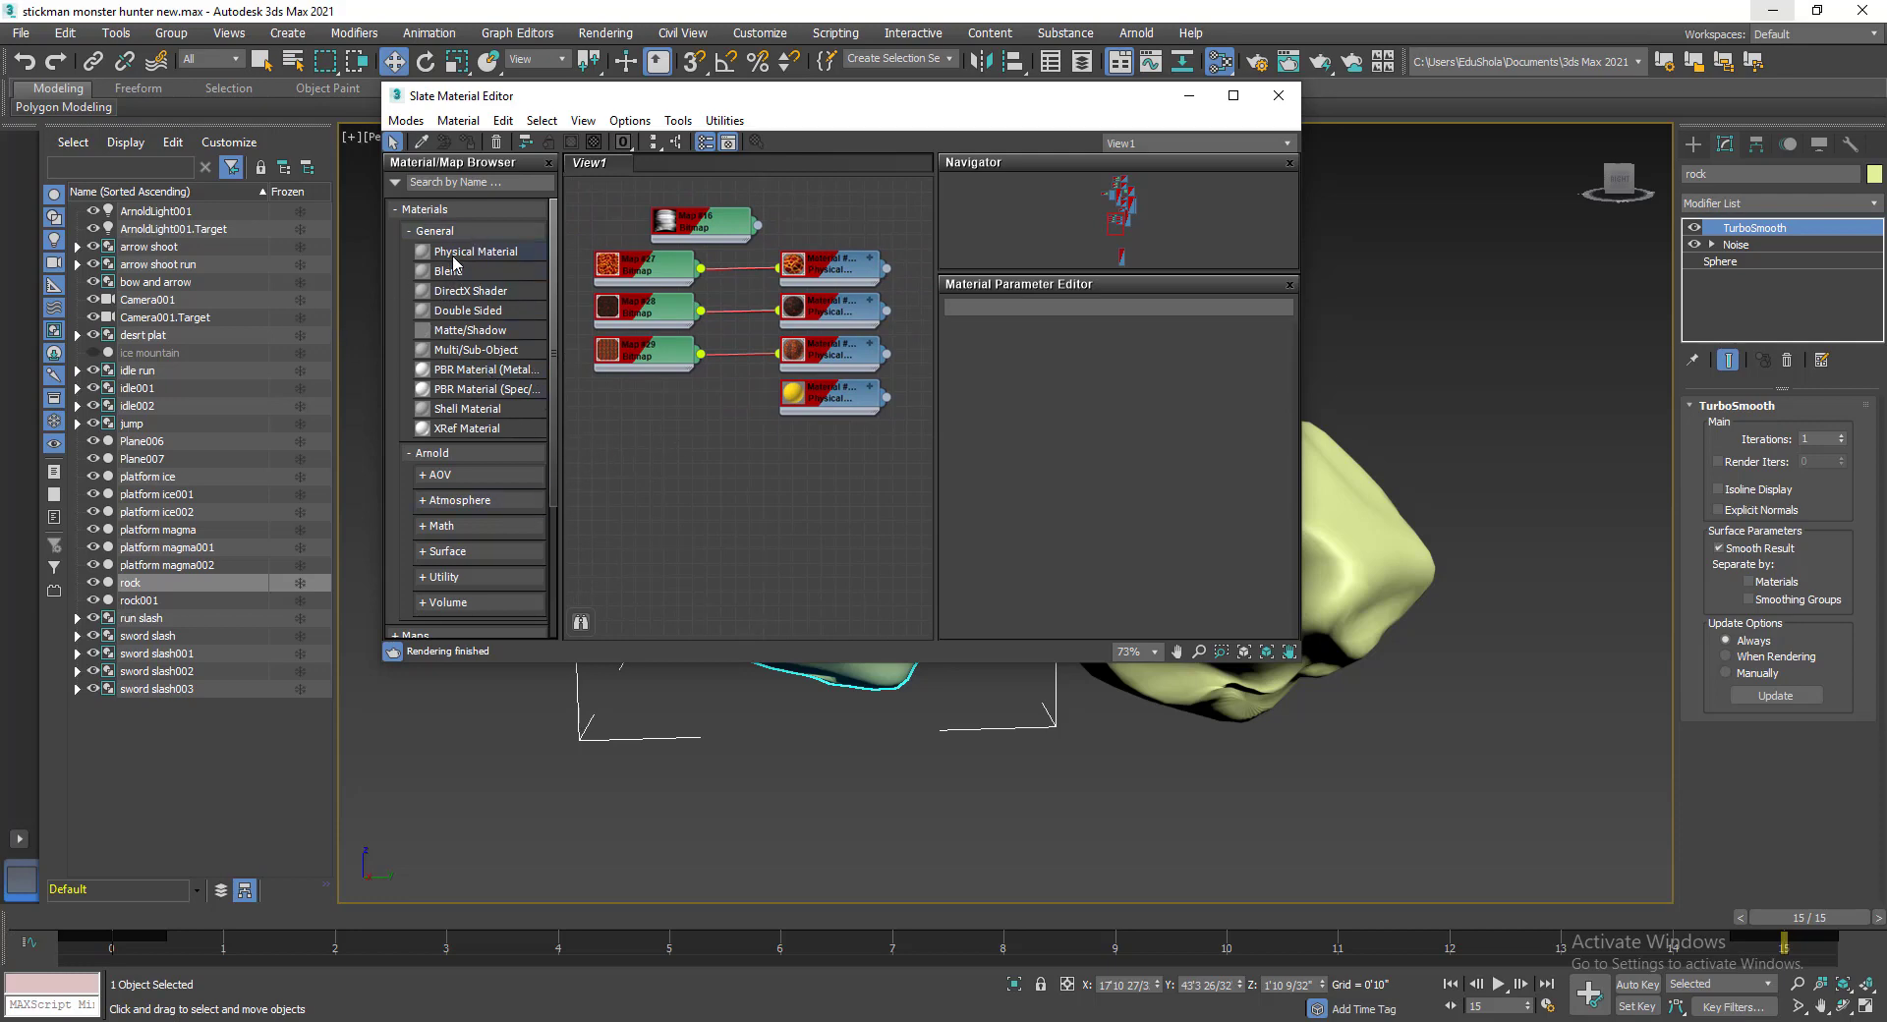
pyautogui.scroll(-4, 466, 351)
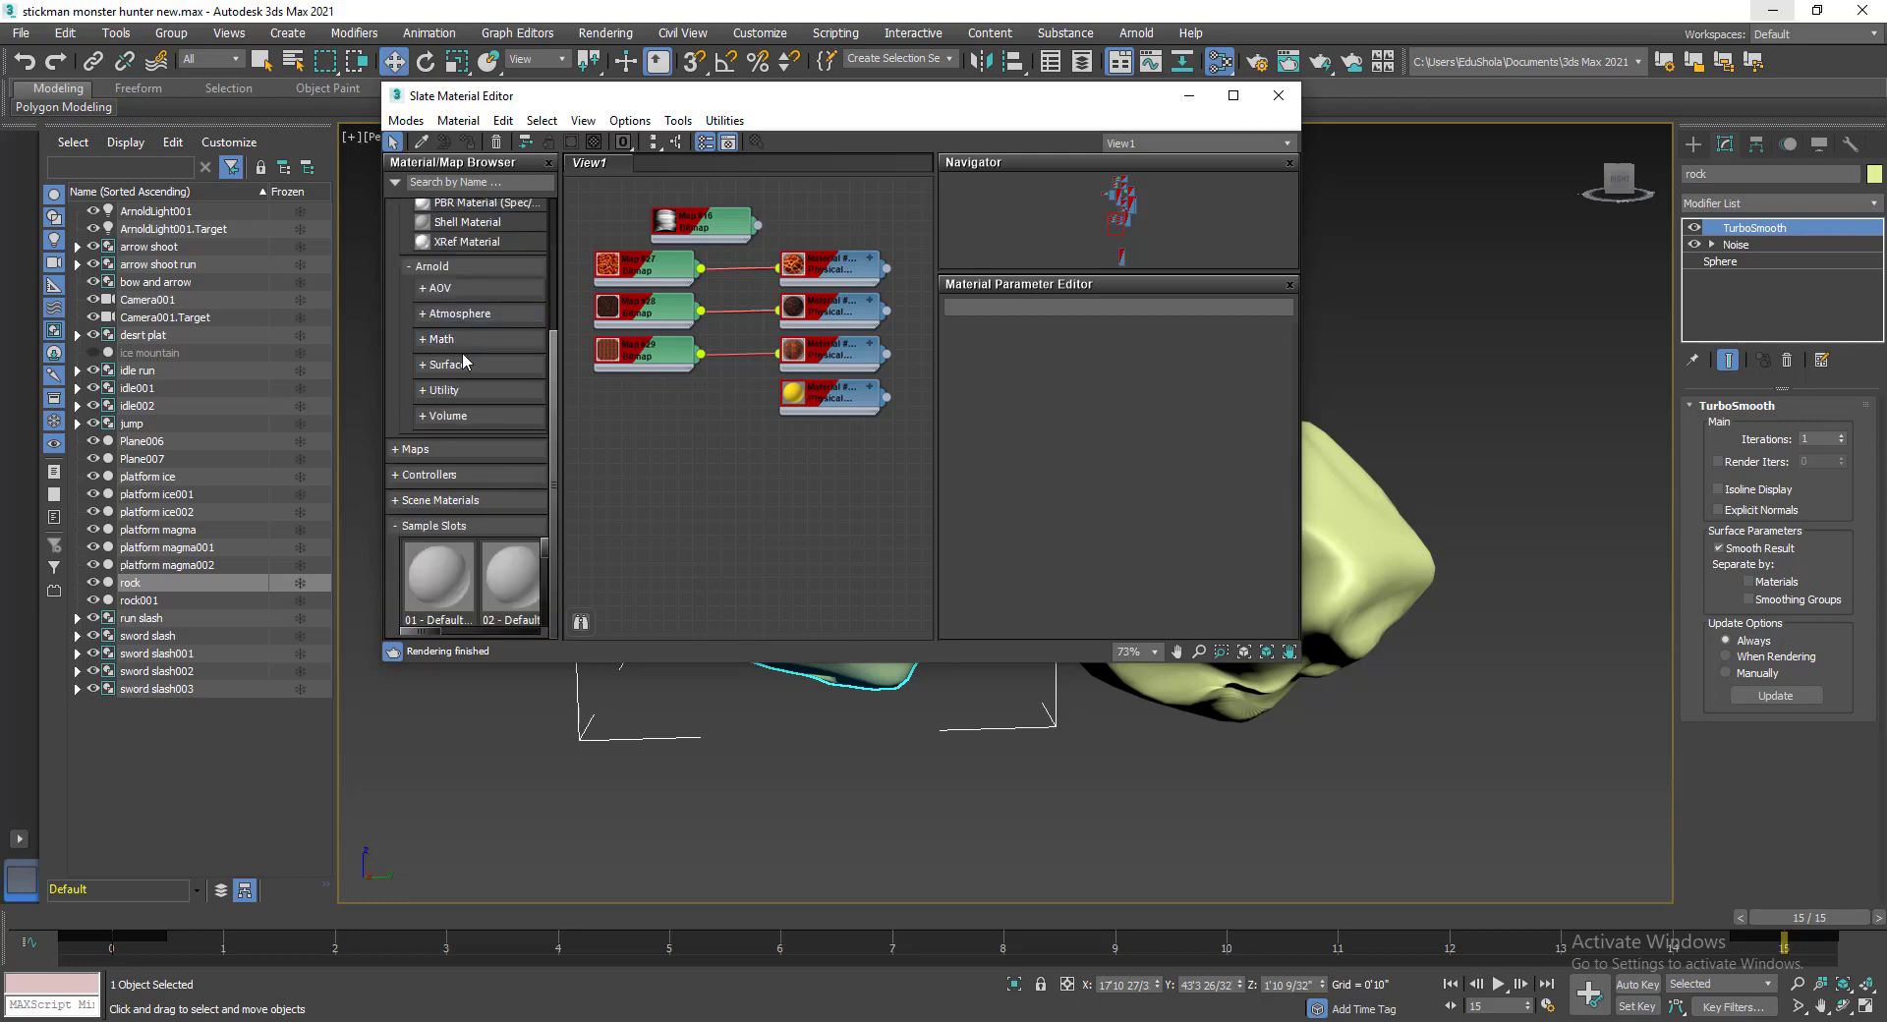
pyautogui.click(413, 449)
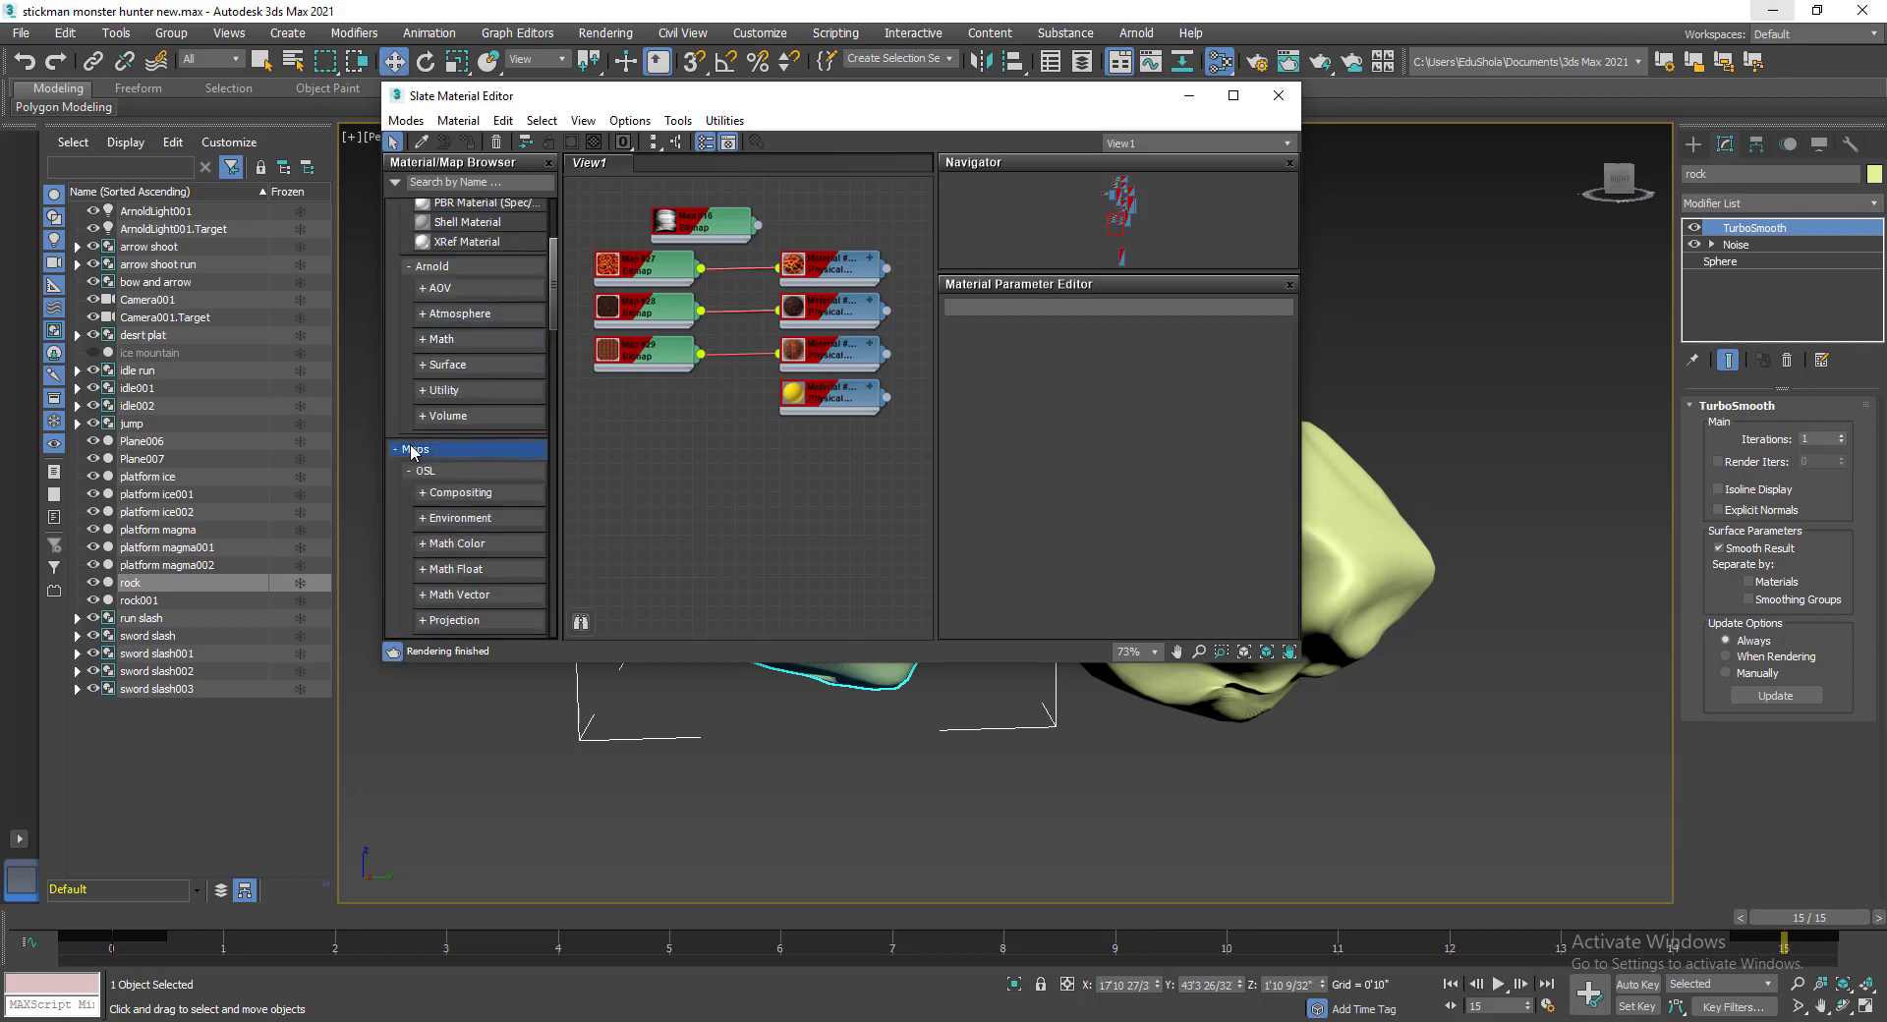
pyautogui.scroll(4, 441, 389)
pyautogui.scroll(1, 439, 391)
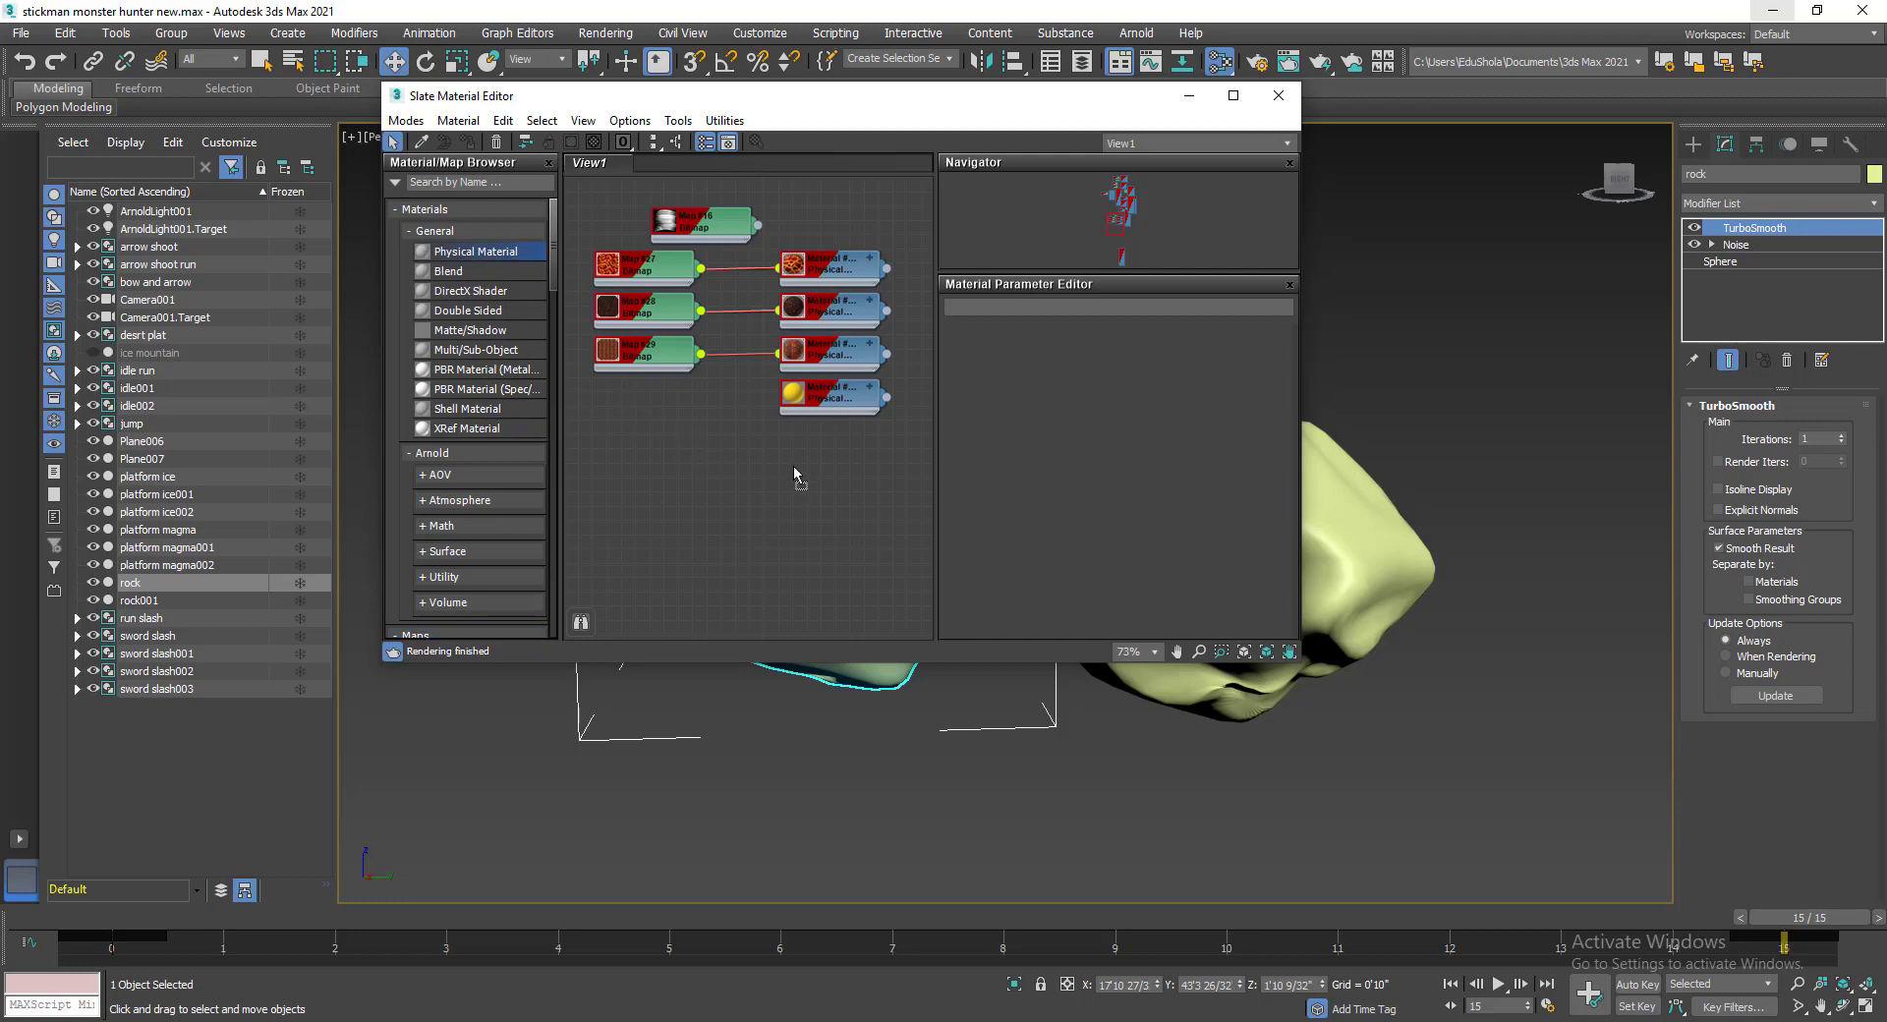
pyautogui.moveTo(789, 468); pyautogui.dragTo(840, 454)
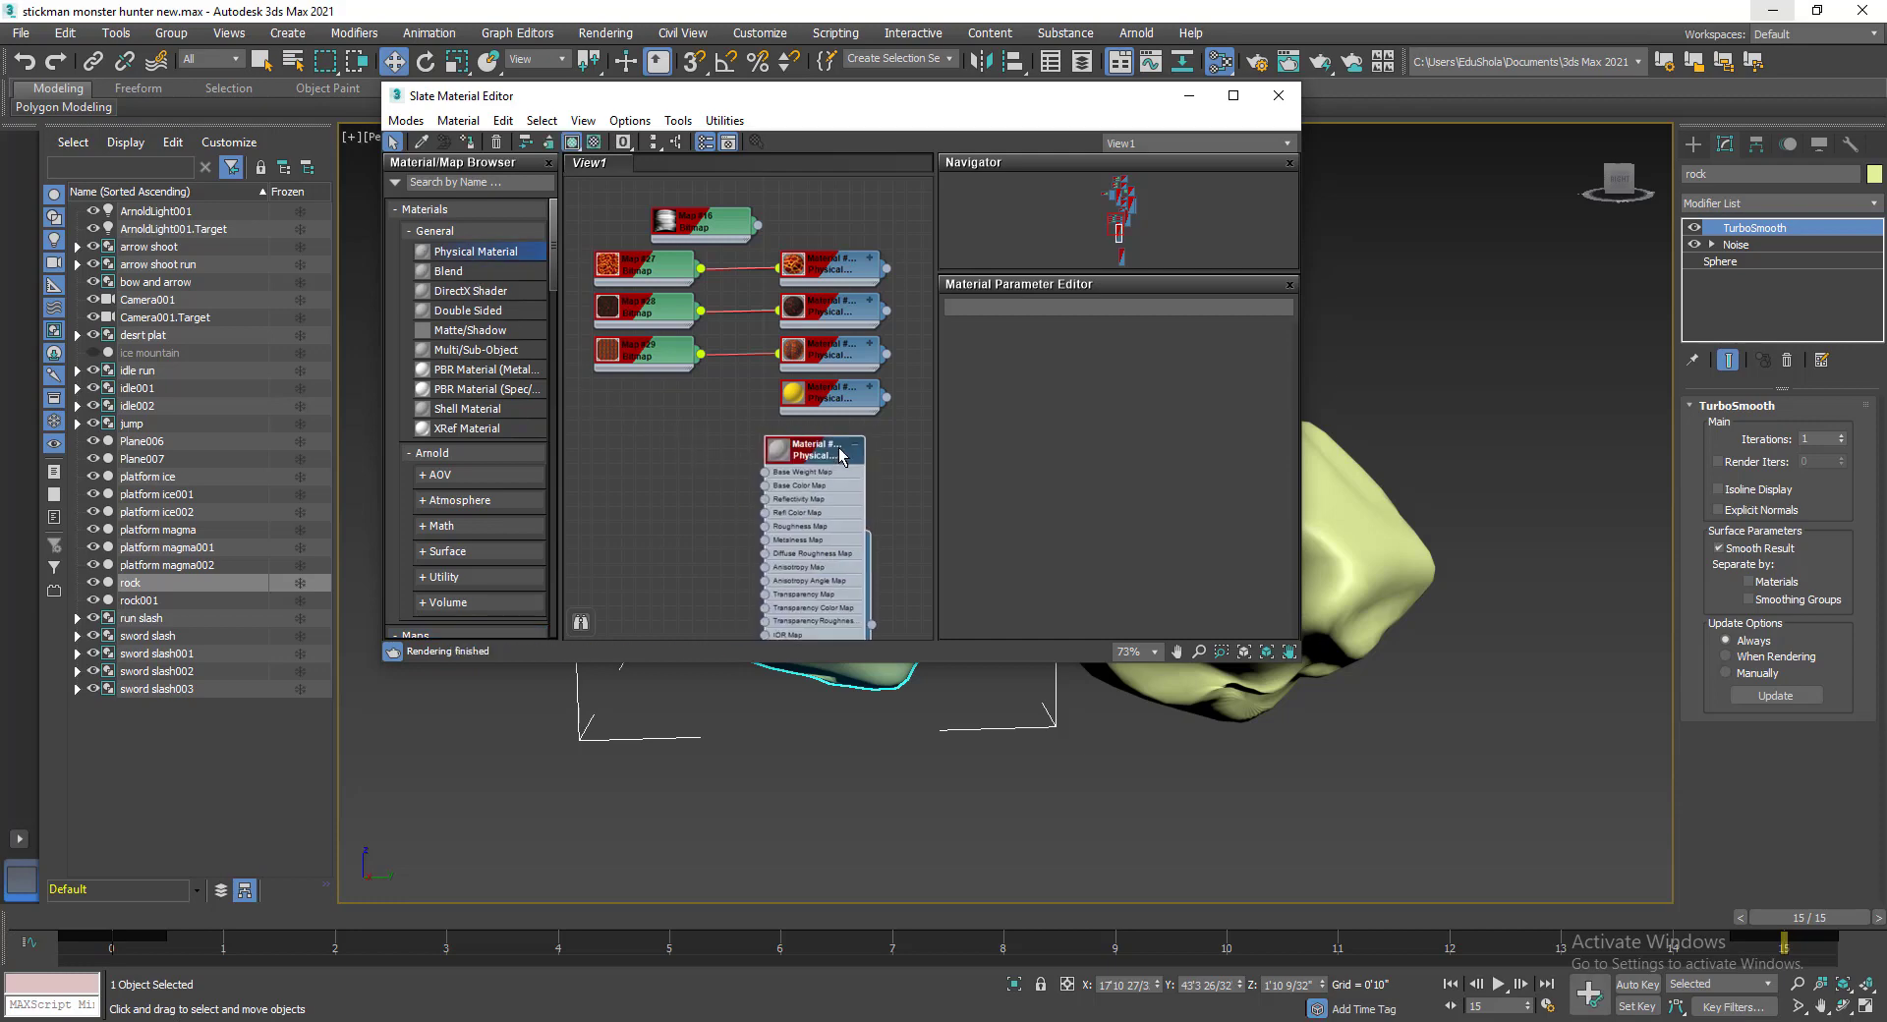
pyautogui.click(853, 452)
pyautogui.doubleClick(836, 460)
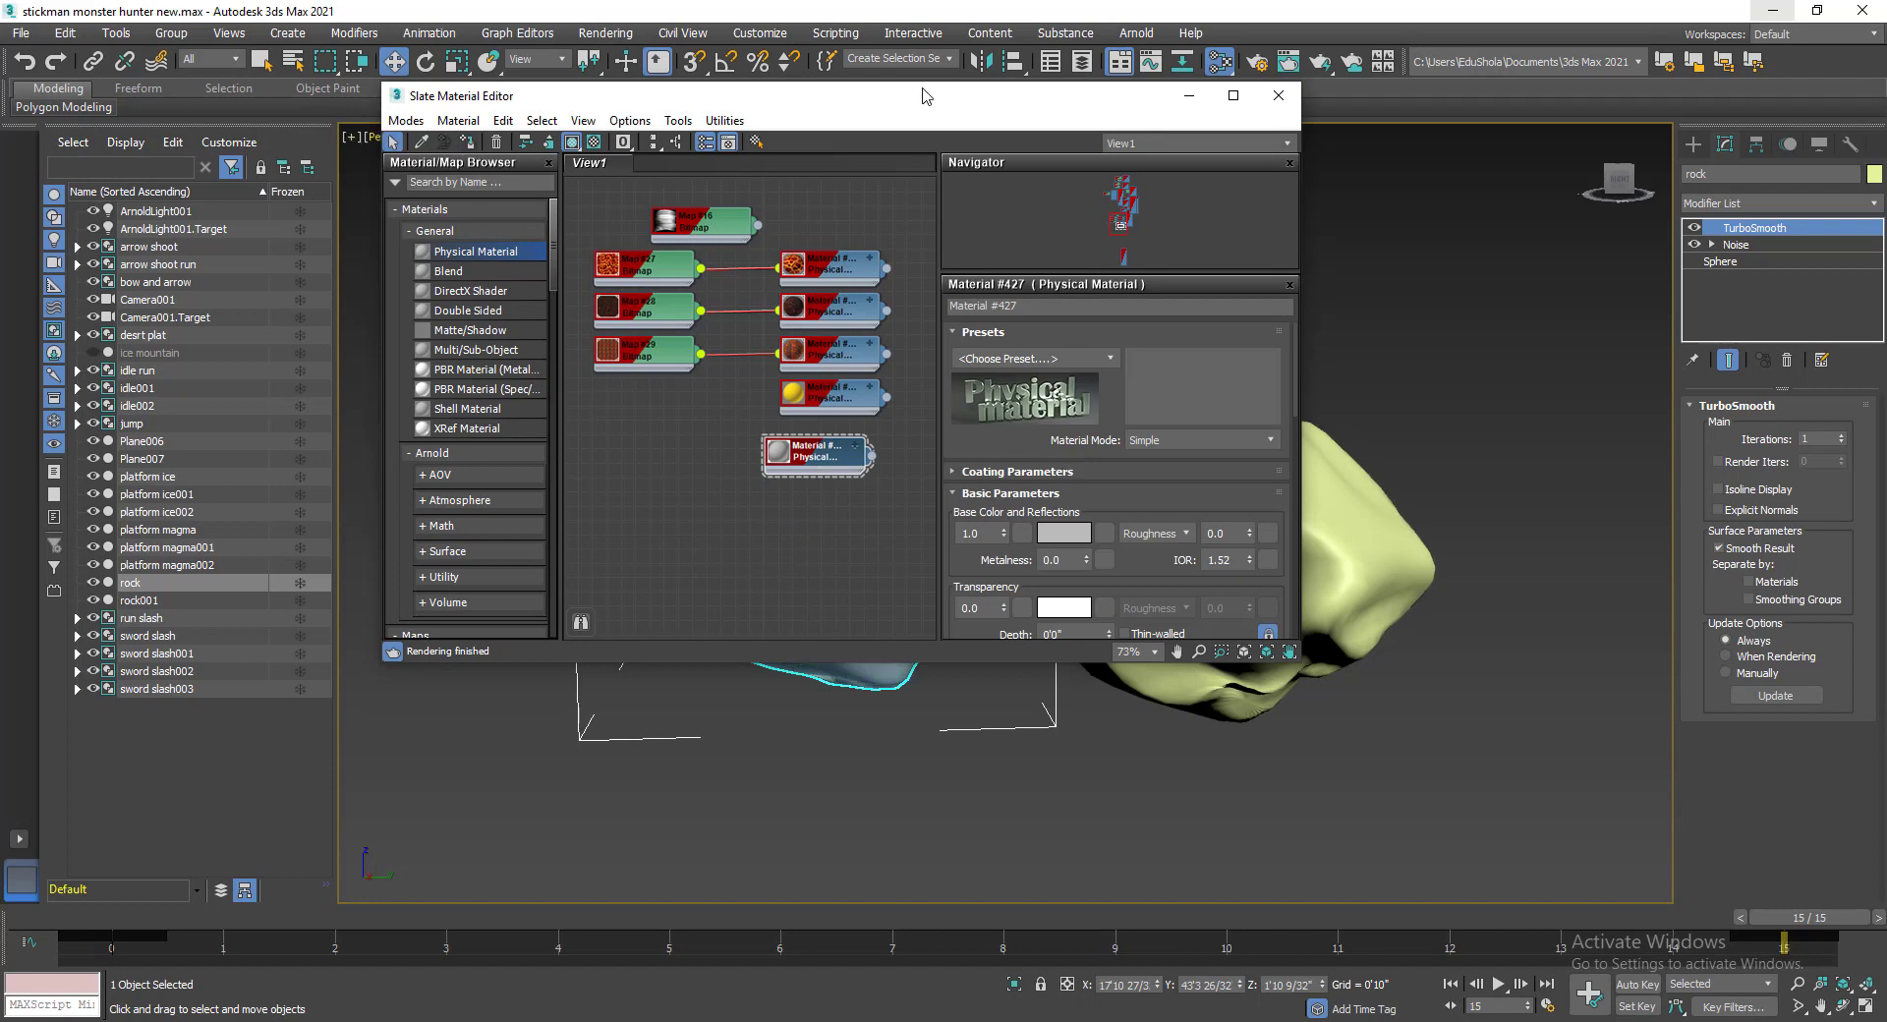
# Move the Slate Material Editor clear of the original rock and choose a Bitmap map for the new Physical Material's base color.
pyautogui.moveTo(920, 99); pyautogui.dragTo(1512, 105)
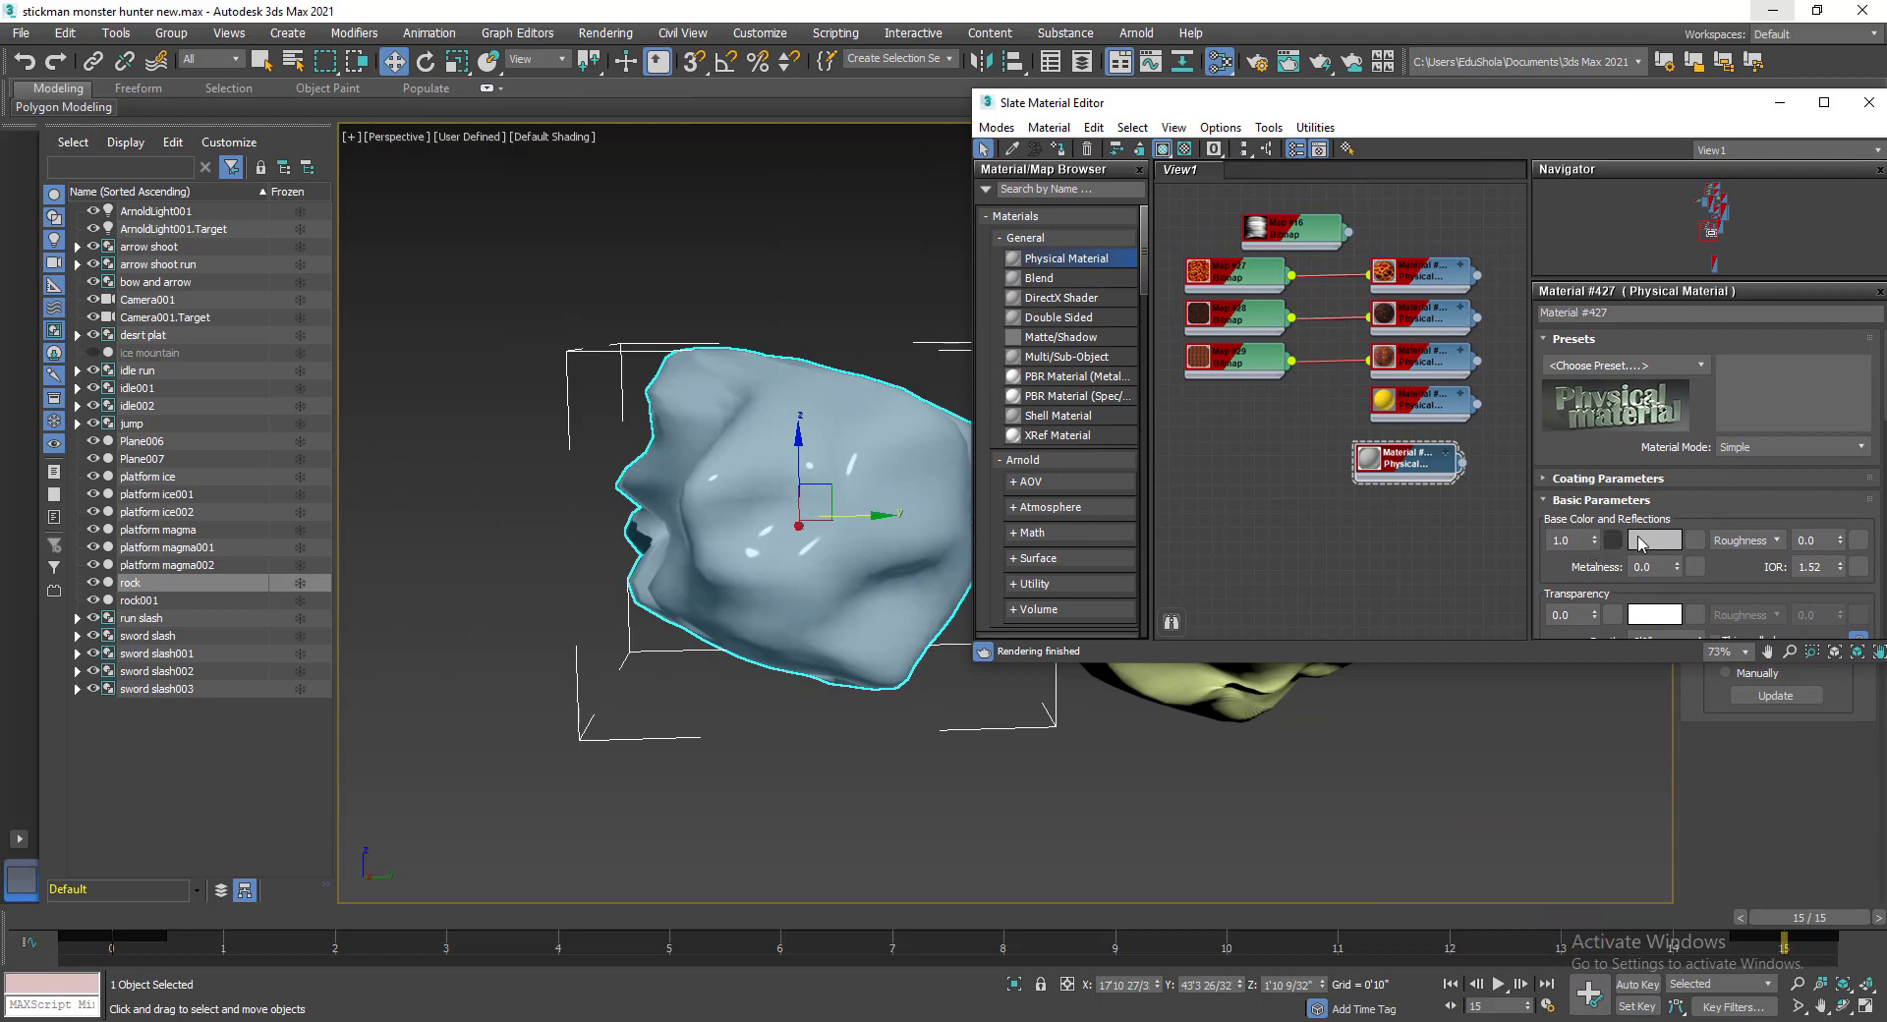
pyautogui.click(1698, 541)
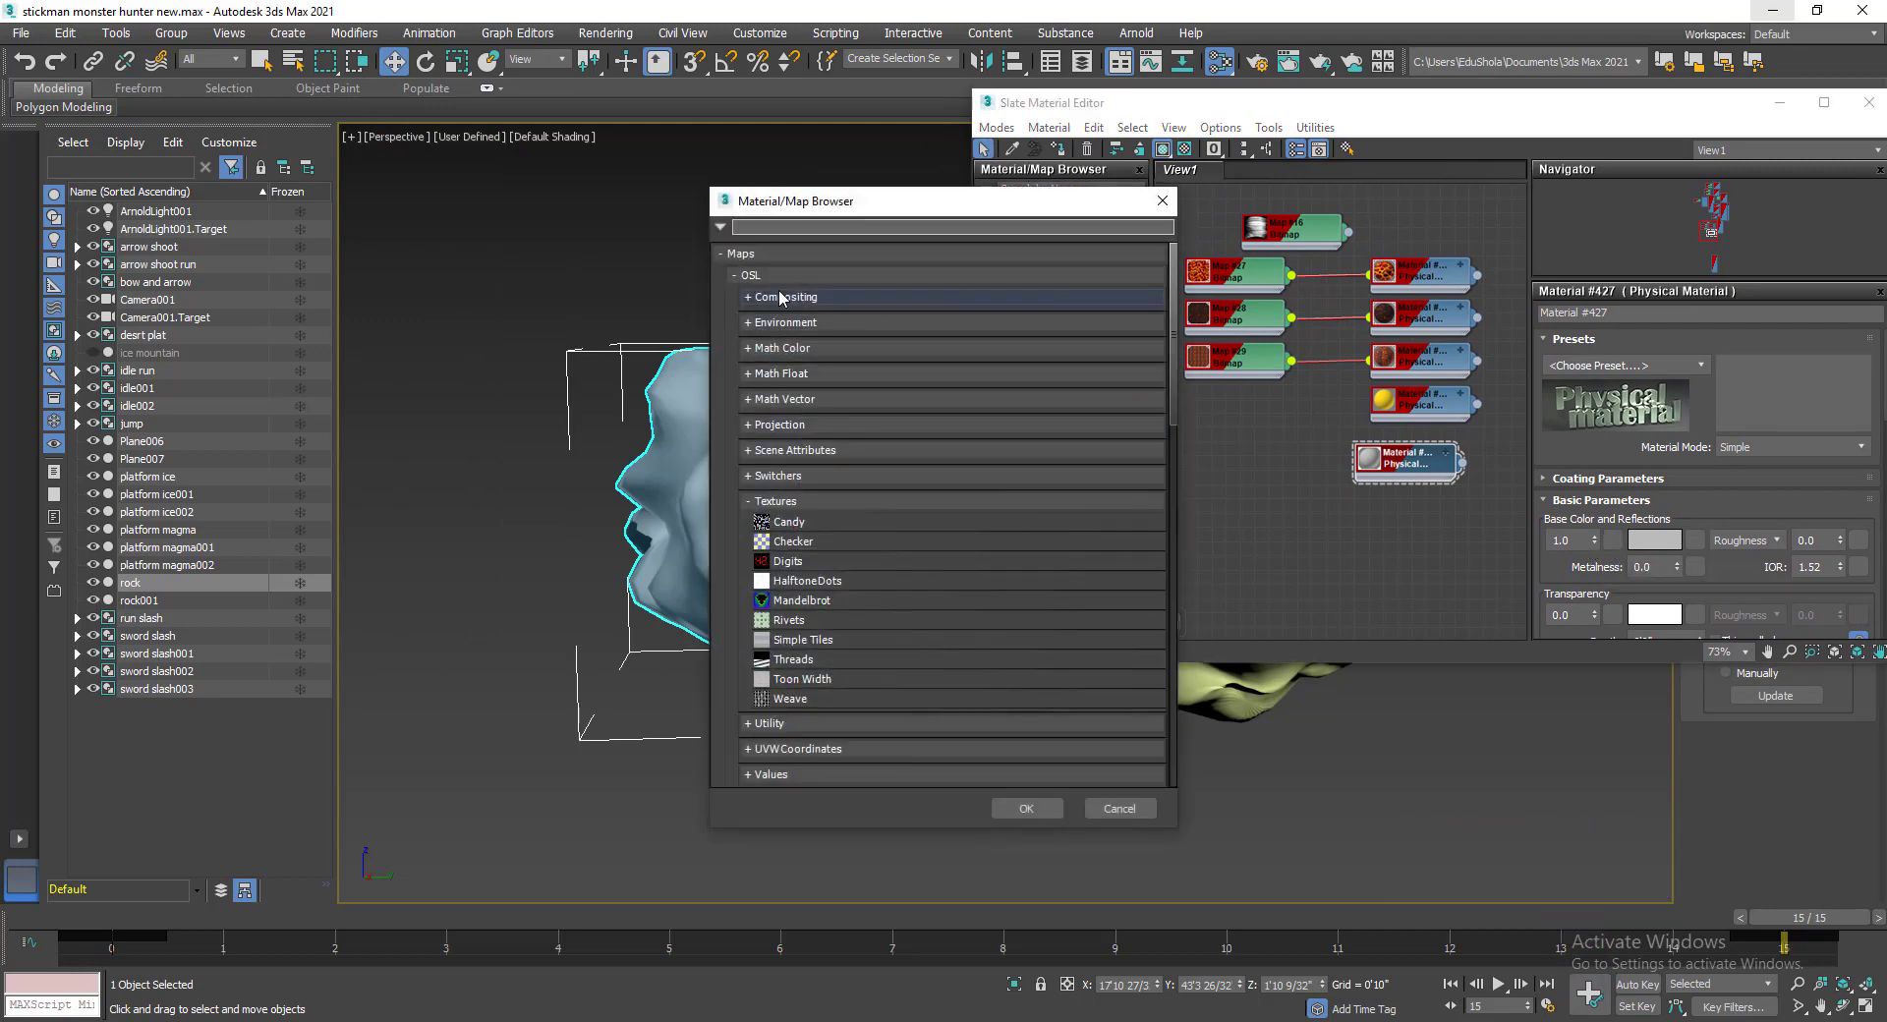
pyautogui.click(828, 395)
pyautogui.scroll(-3, 794, 439)
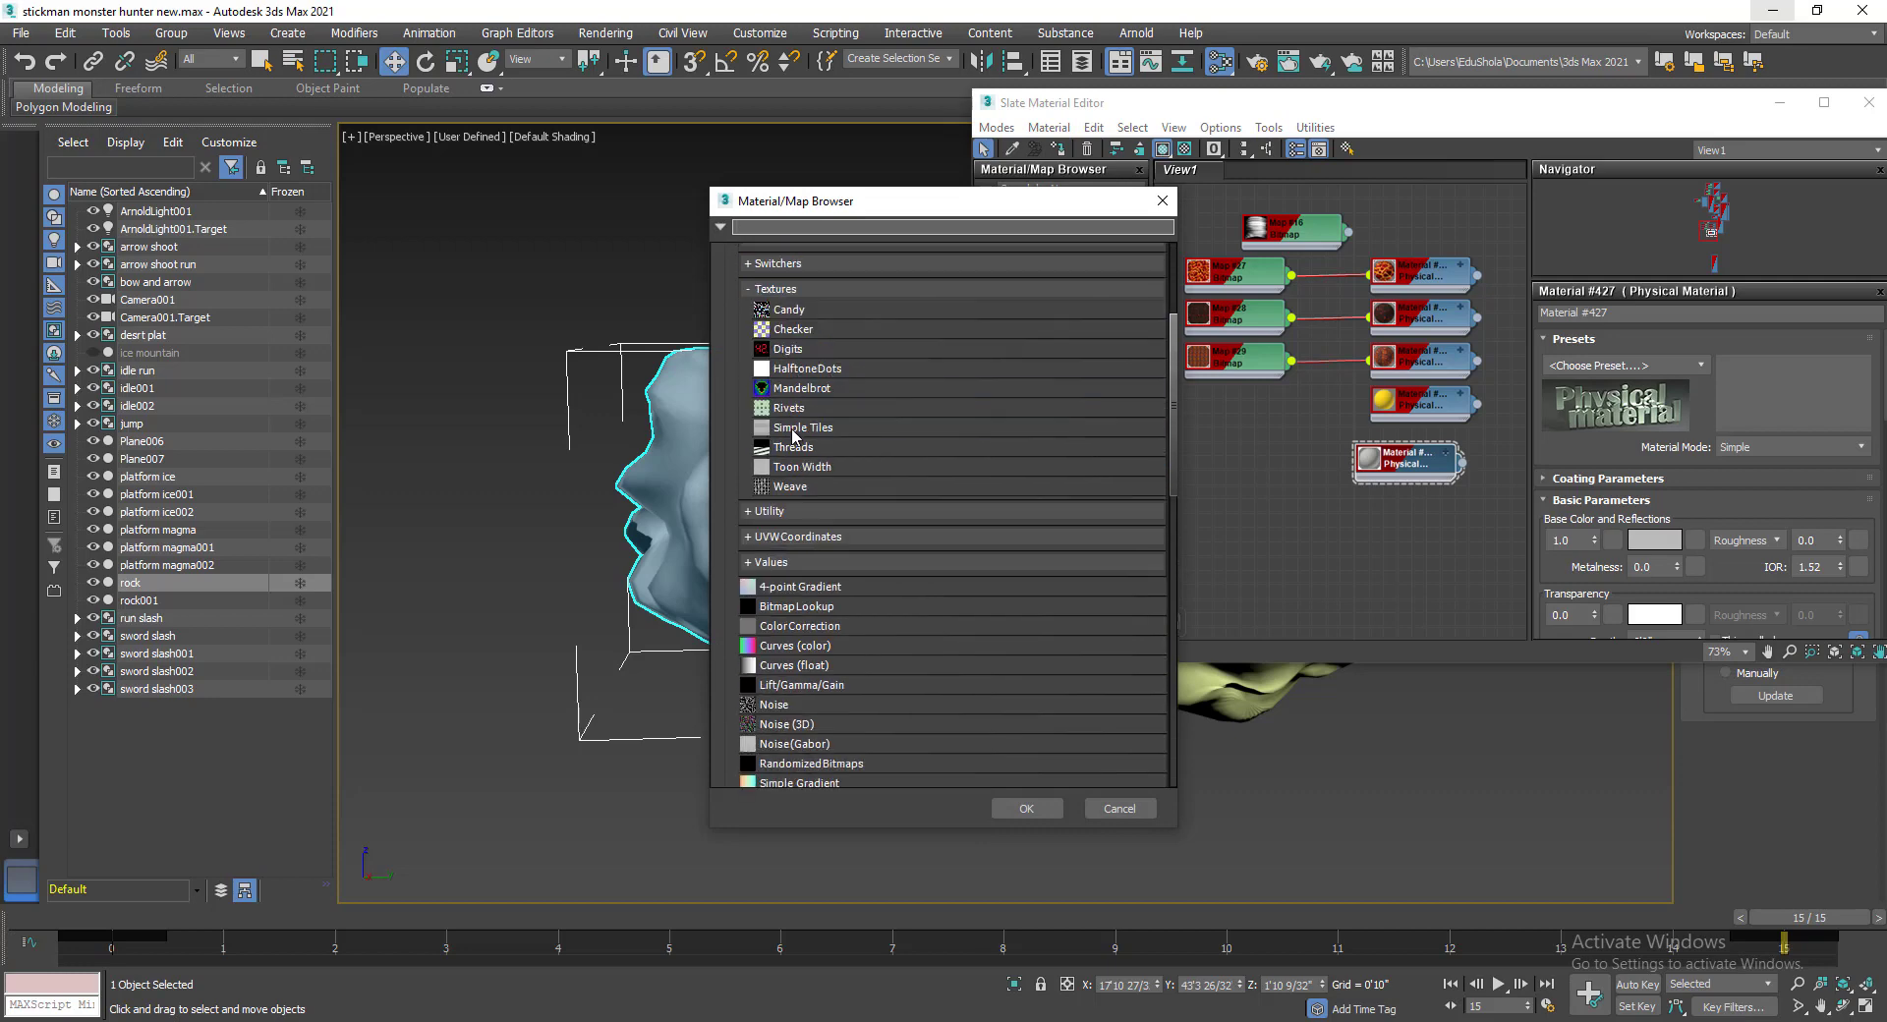
pyautogui.scroll(-6, 794, 439)
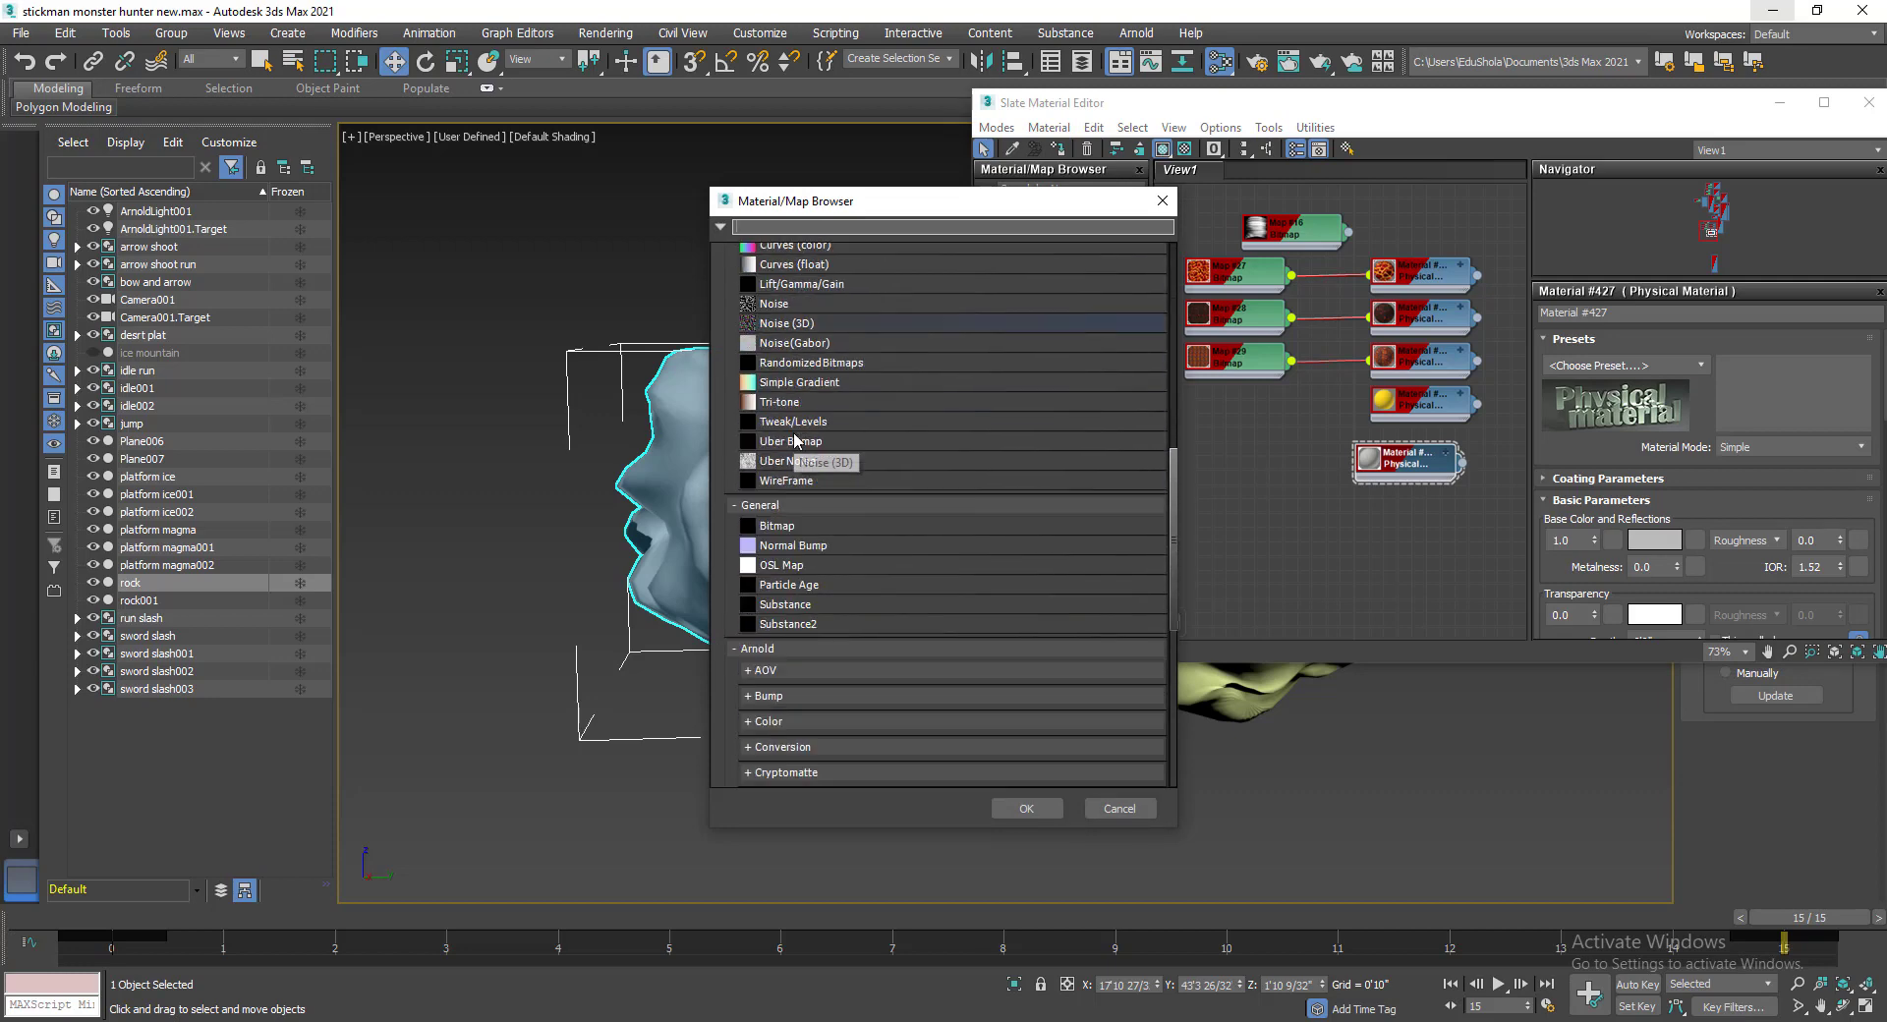
pyautogui.doubleClick(778, 531)
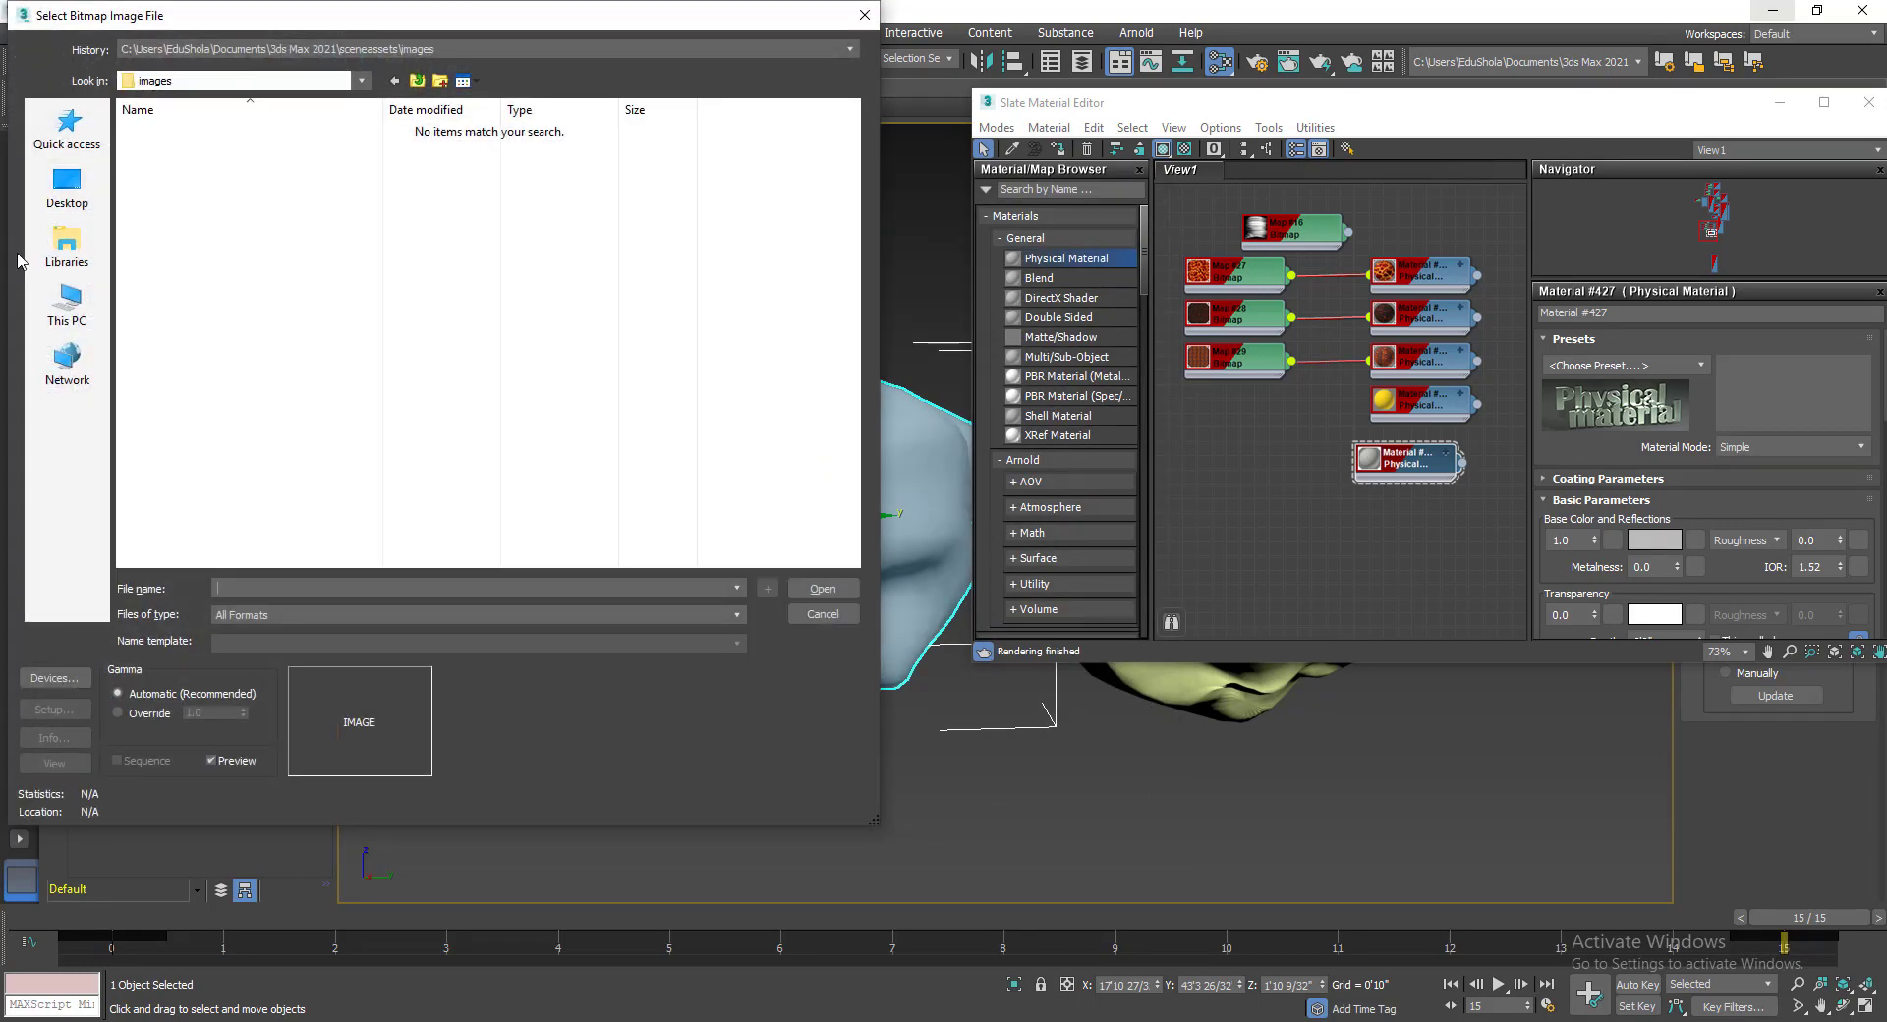
# Load the "rock" image from the reference folder as the base color bitmap.
pyautogui.click(61, 254)
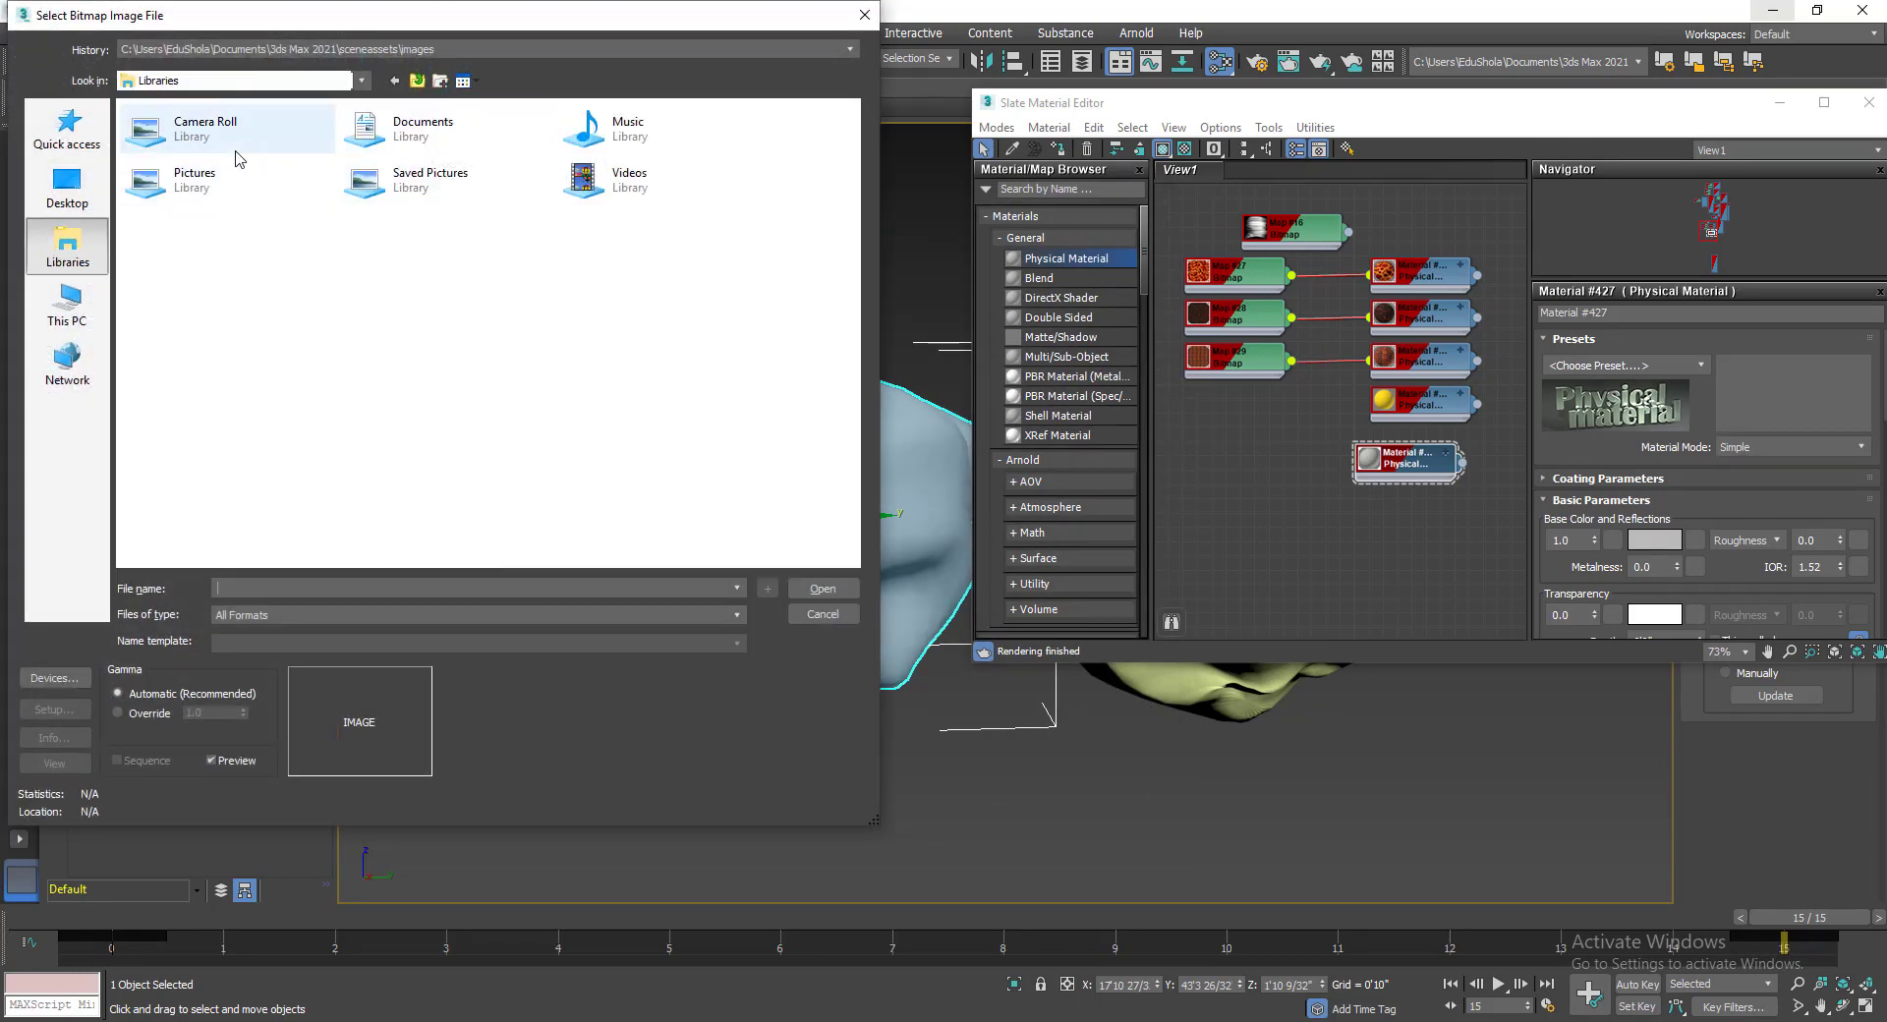
pyautogui.click(68, 148)
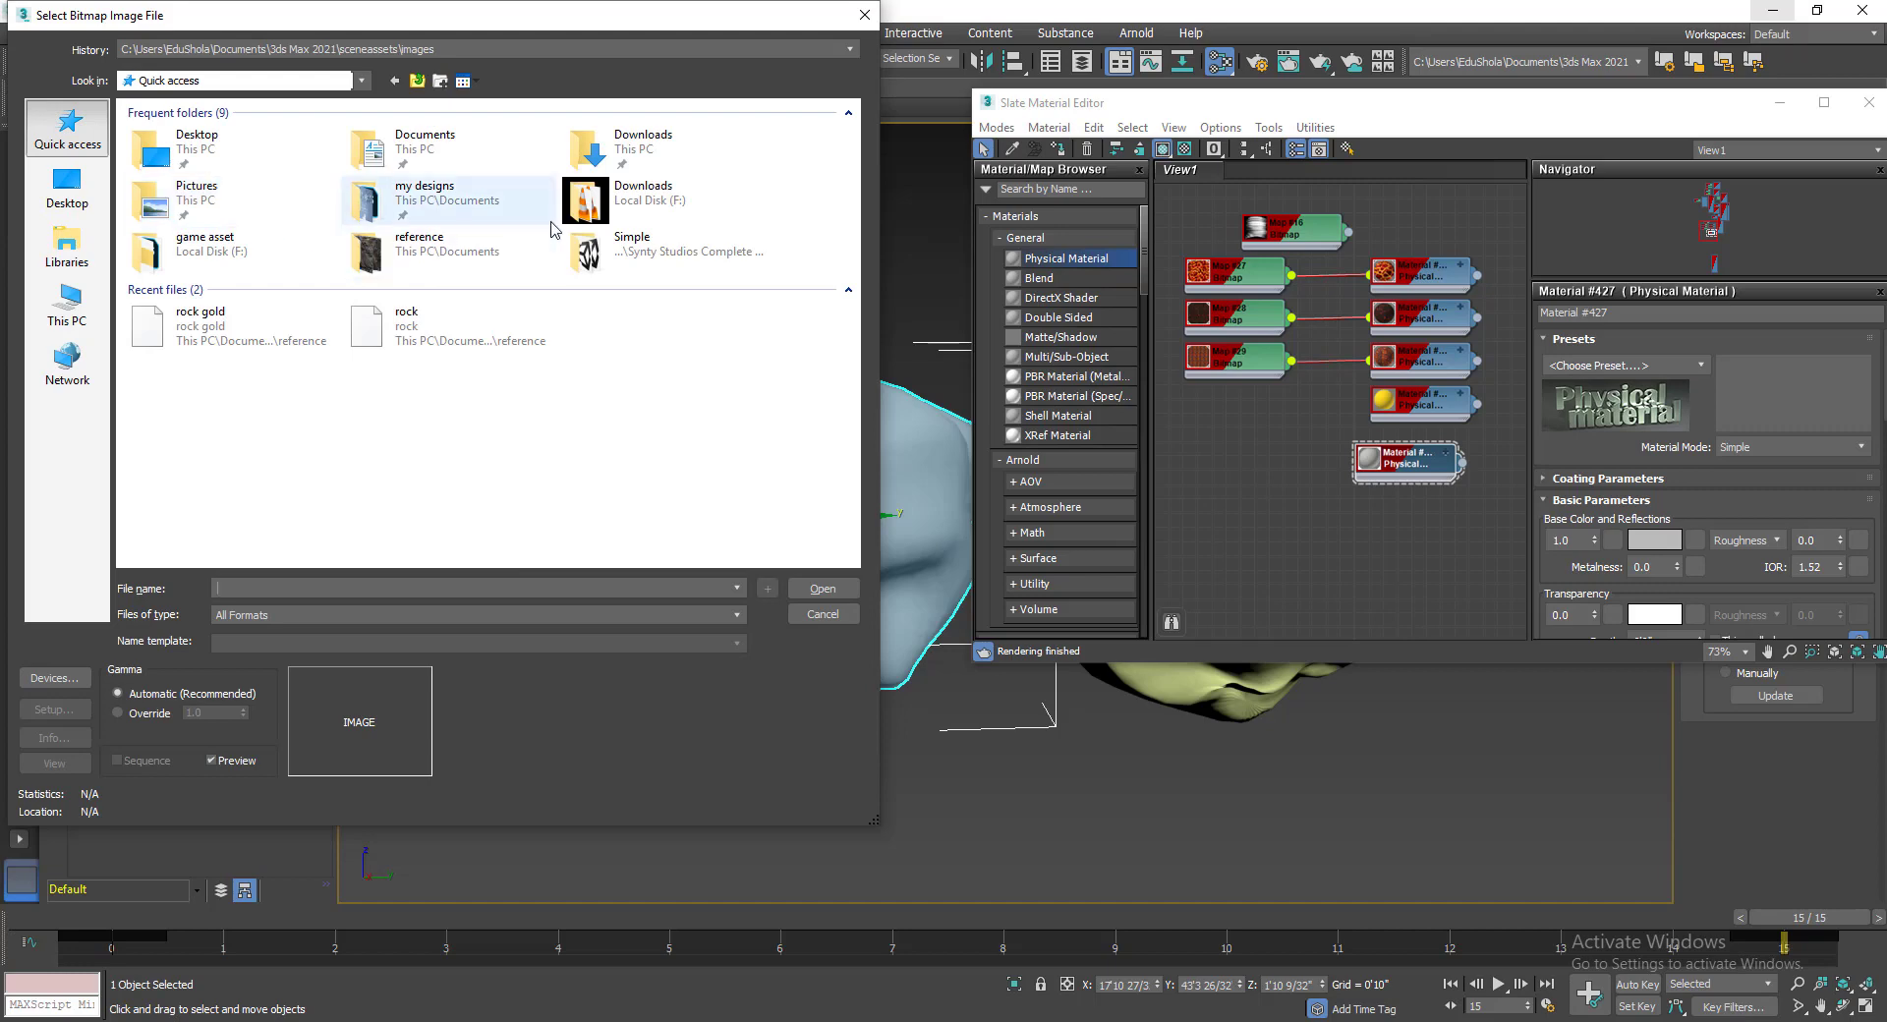
pyautogui.doubleClick(403, 245)
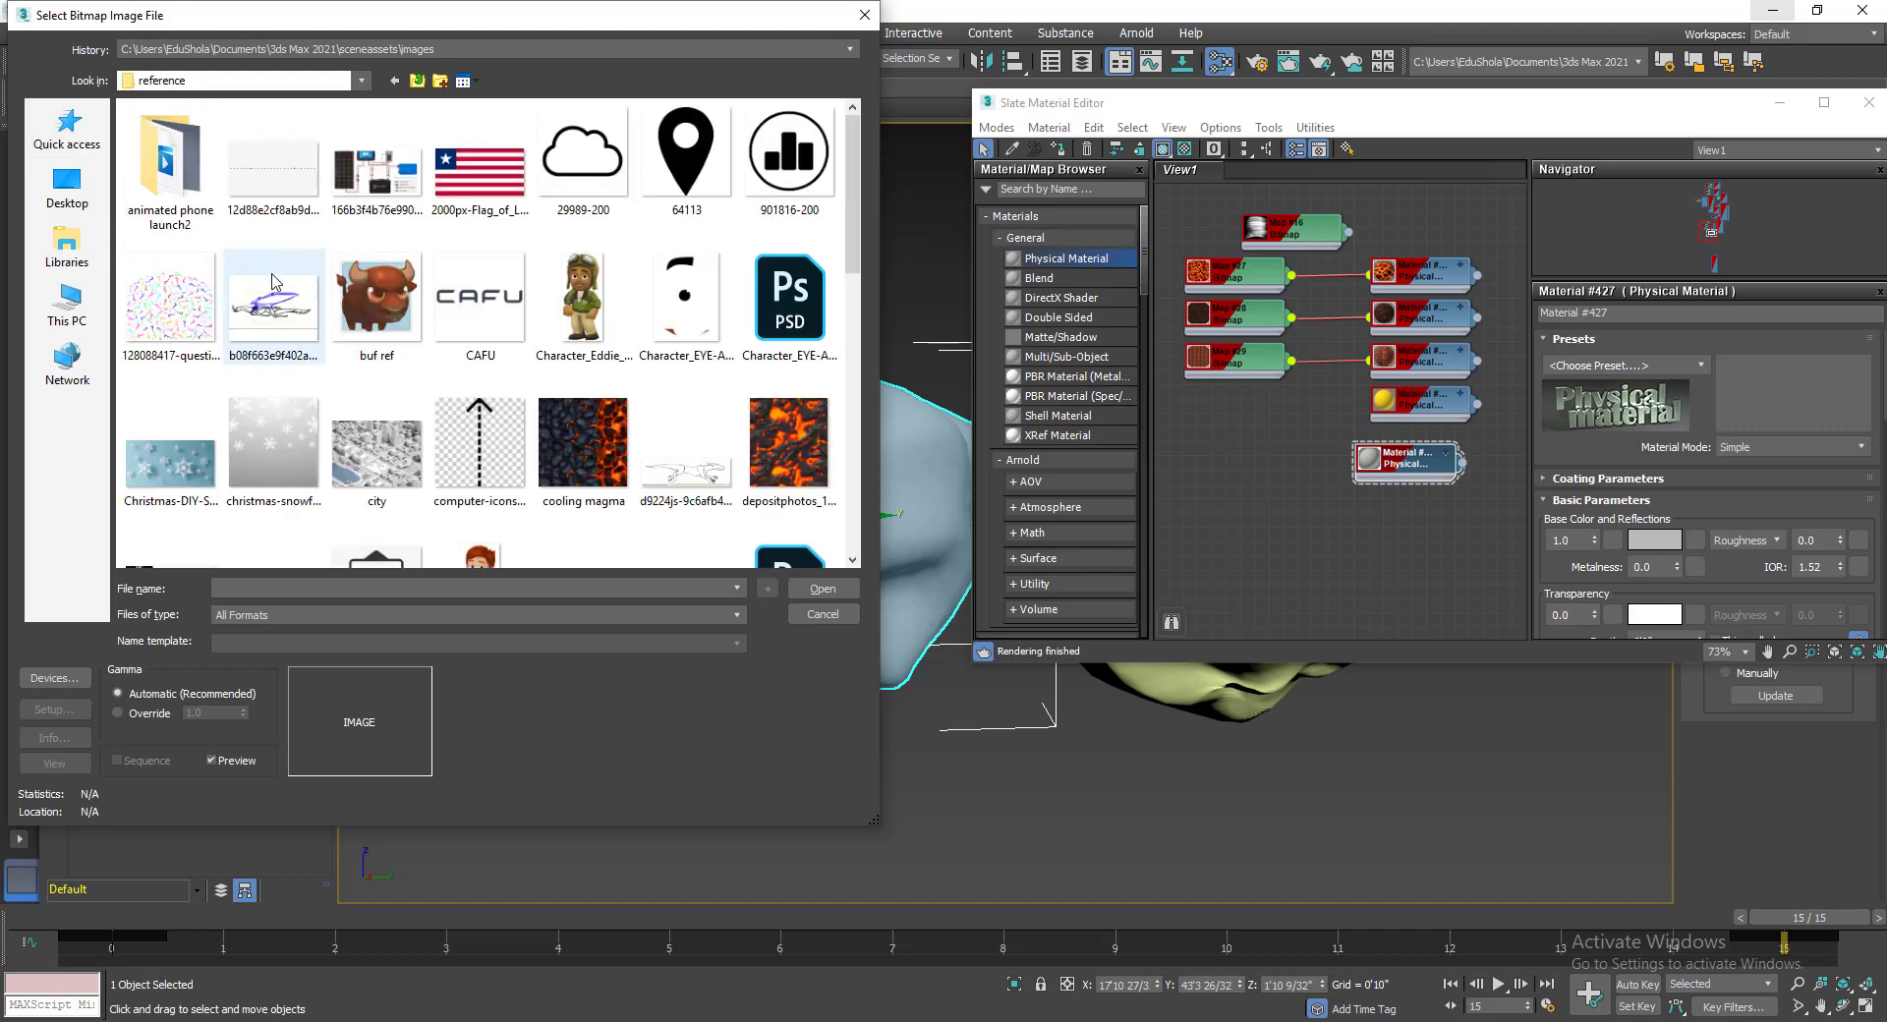
pyautogui.scroll(-10, 273, 282)
pyautogui.scroll(6, 589, 315)
pyautogui.scroll(-2, 710, 337)
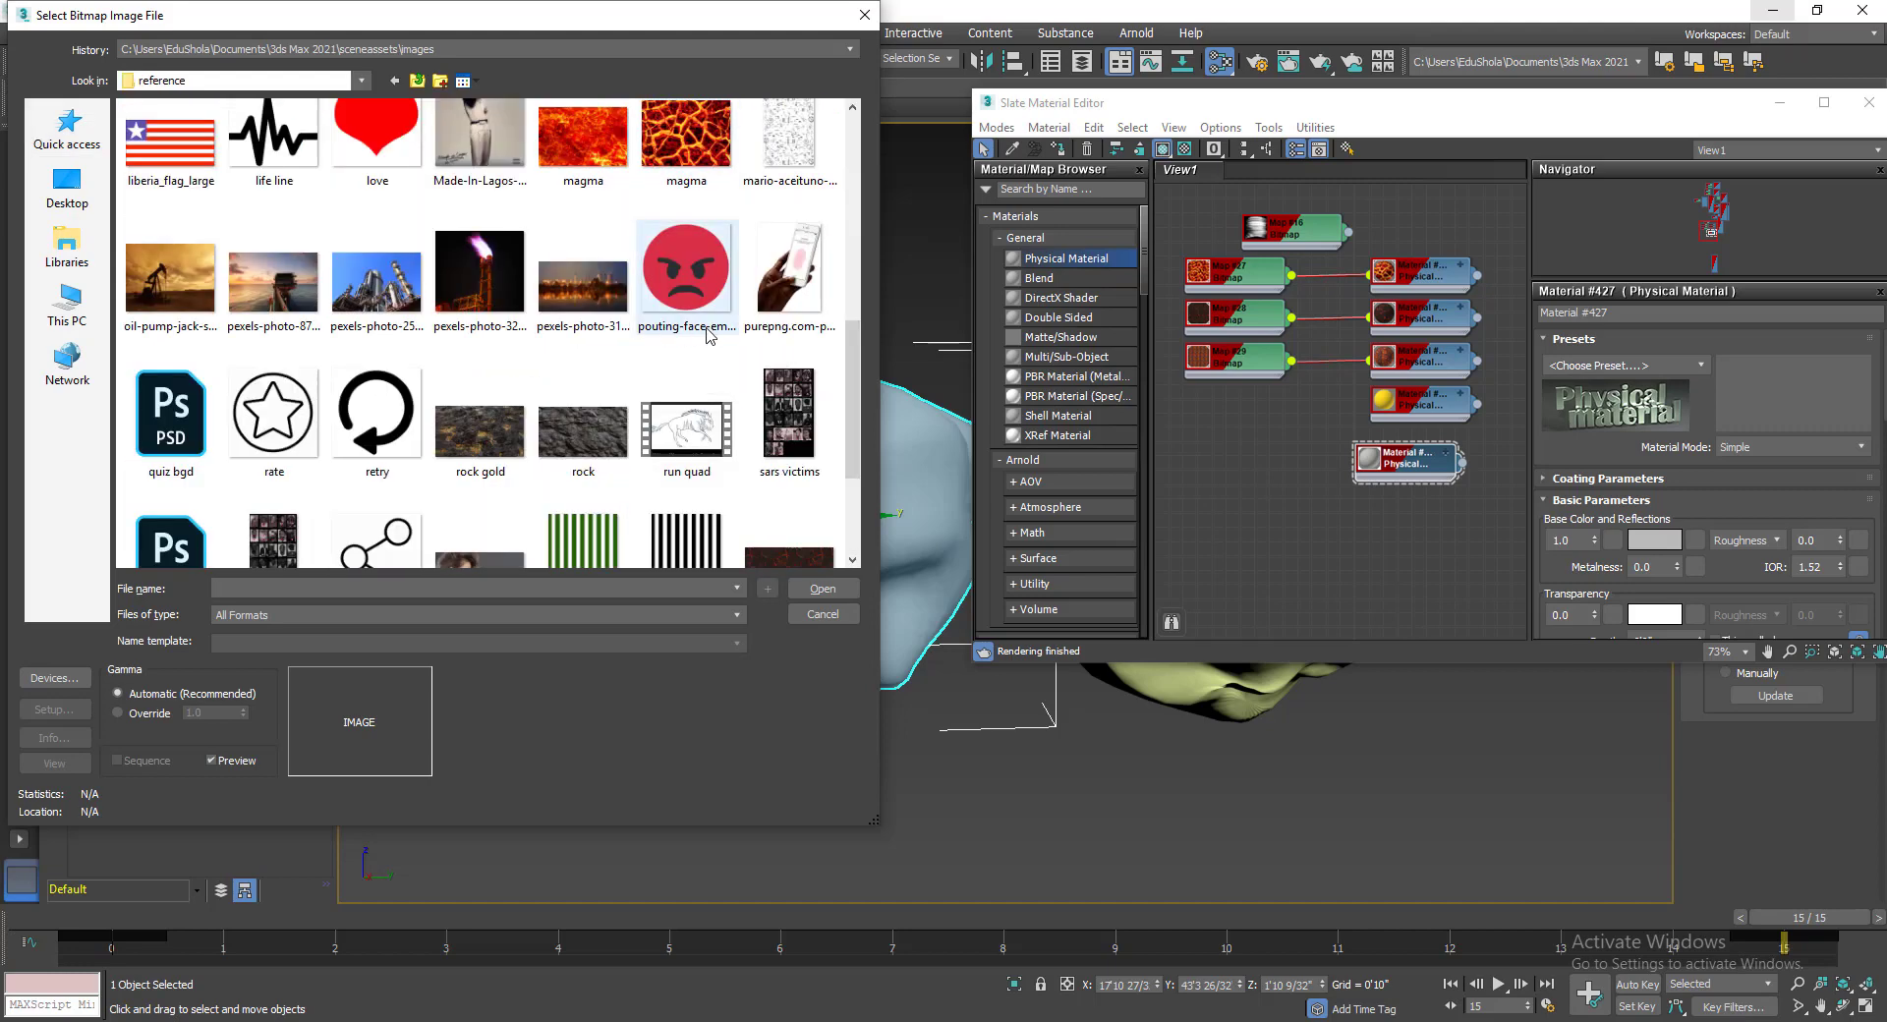
pyautogui.scroll(-2, 710, 336)
pyautogui.click(582, 211)
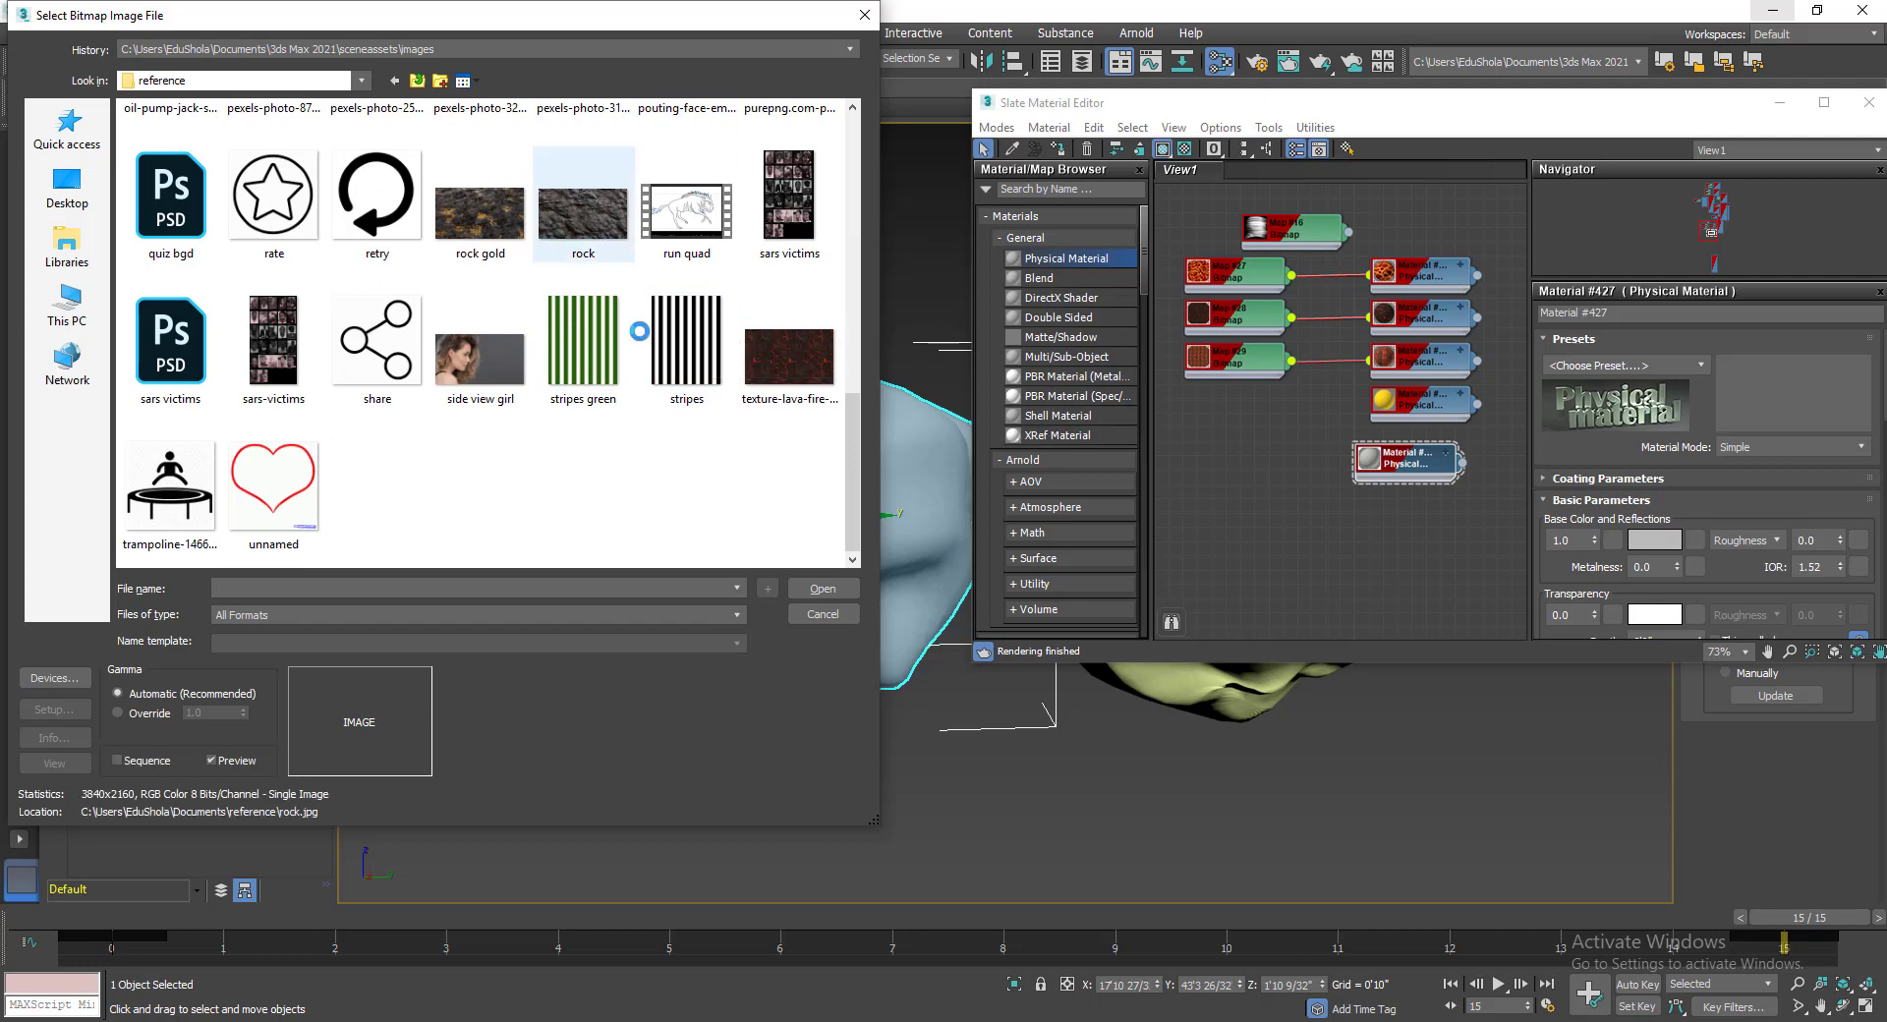
pyautogui.click(822, 589)
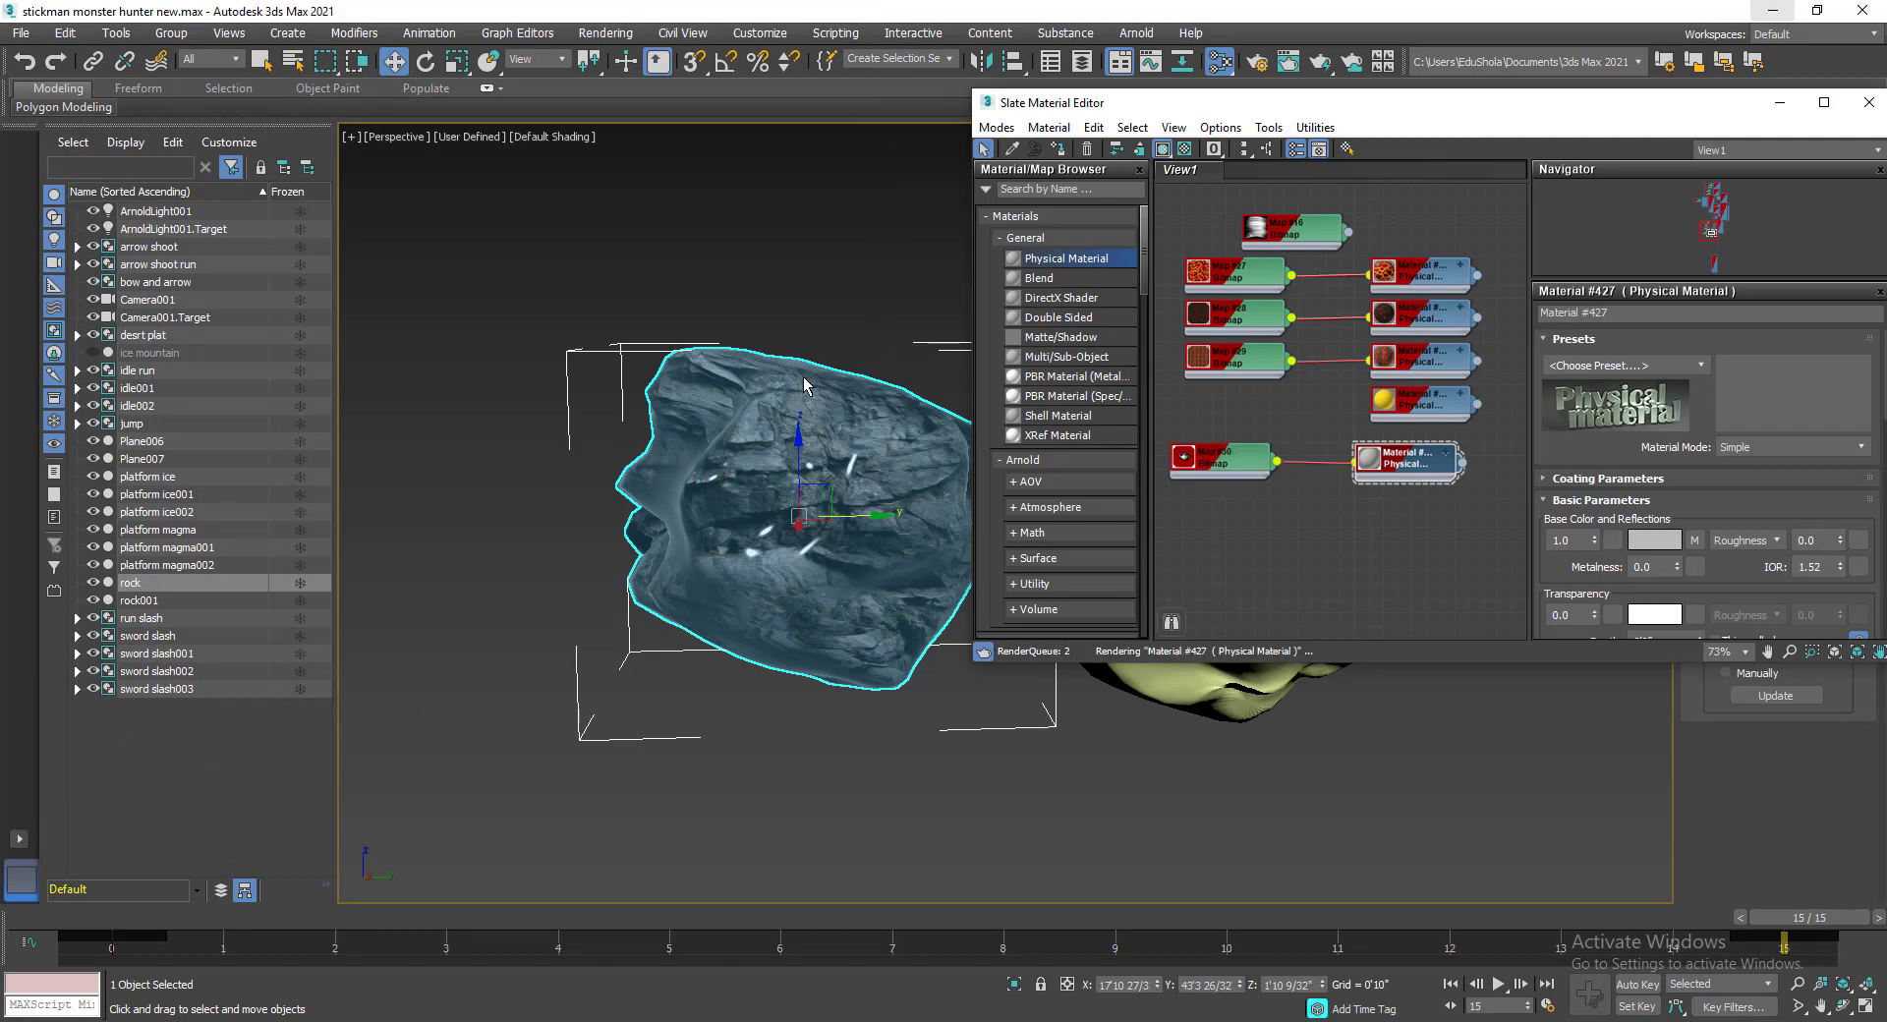
pyautogui.scroll(3, 814, 386)
pyautogui.moveTo(848, 377)
pyautogui.keyDown('alt'); pyautogui.mouseDown(button='middle')
pyautogui.moveTo(556, 314)
pyautogui.moveTo(833, 397)
pyautogui.moveTo(820, 378)
pyautogui.mouseUp(button='middle'); pyautogui.keyUp('alt')
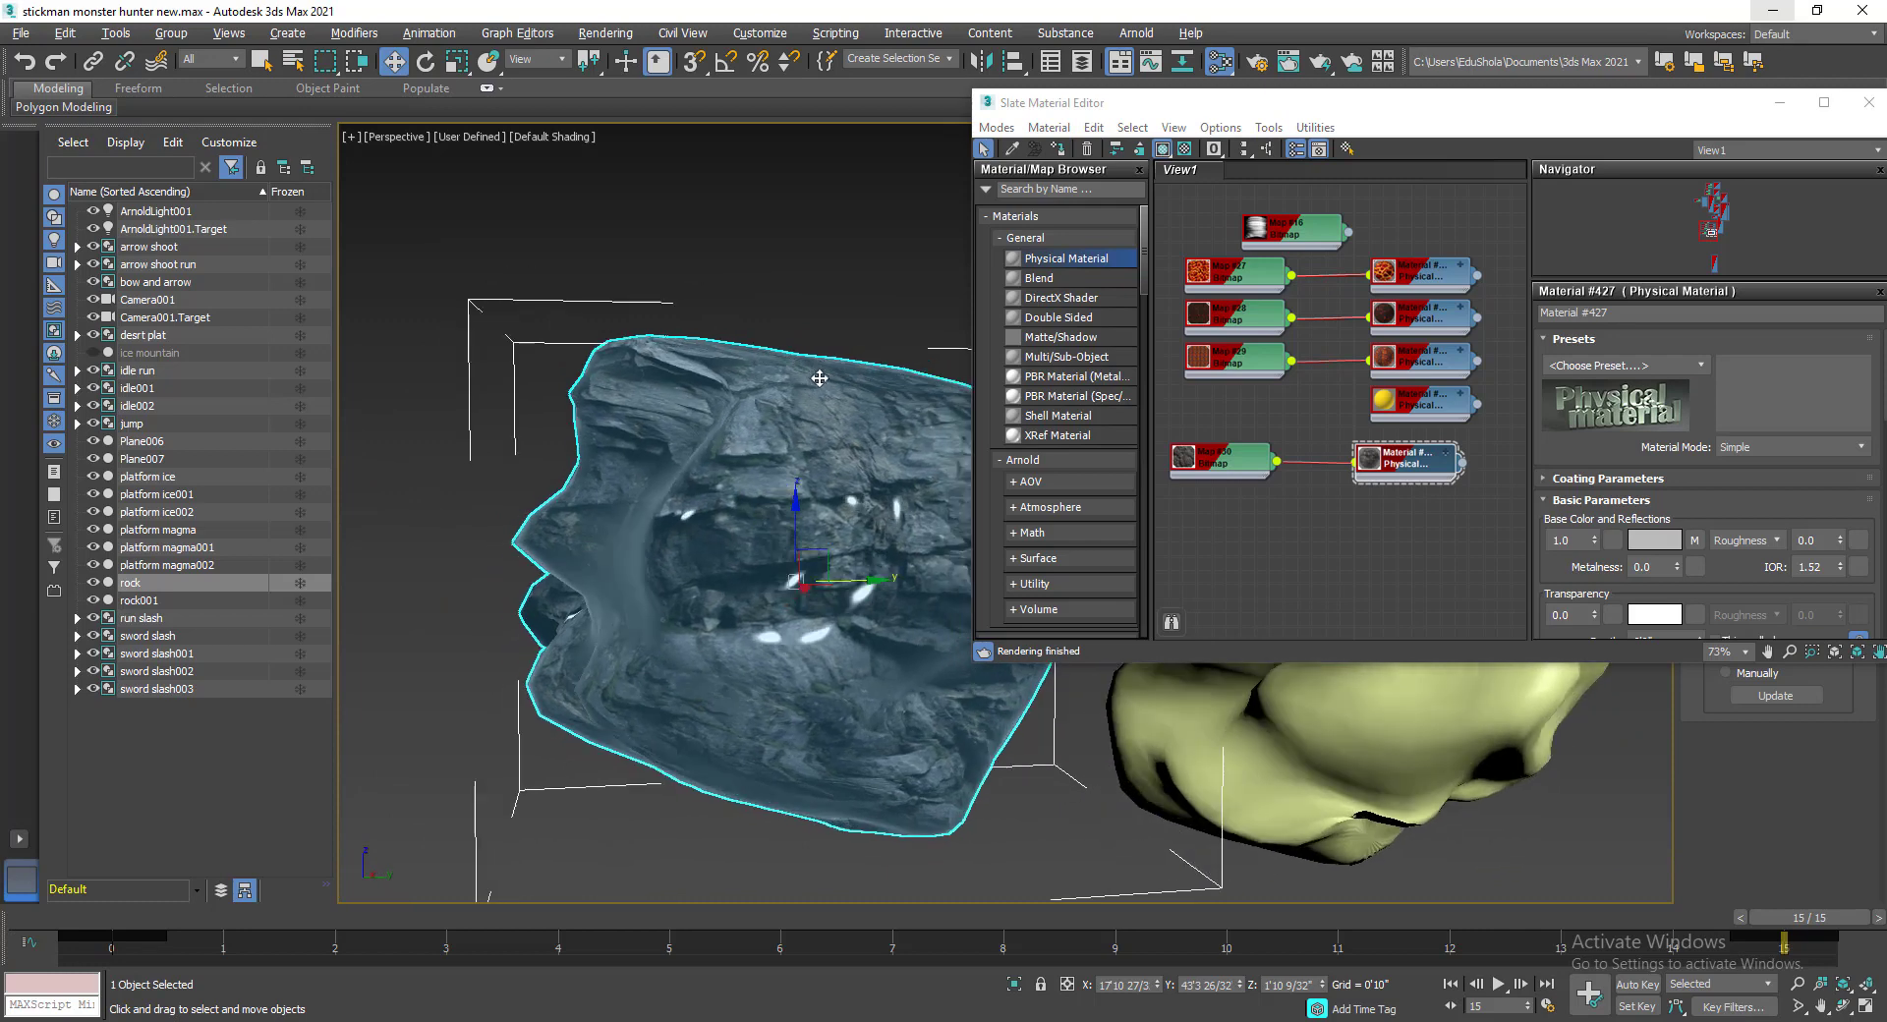
# Expand the new material's node and also connect the rock bitmap to its Bump Map input.
pyautogui.click(1446, 452)
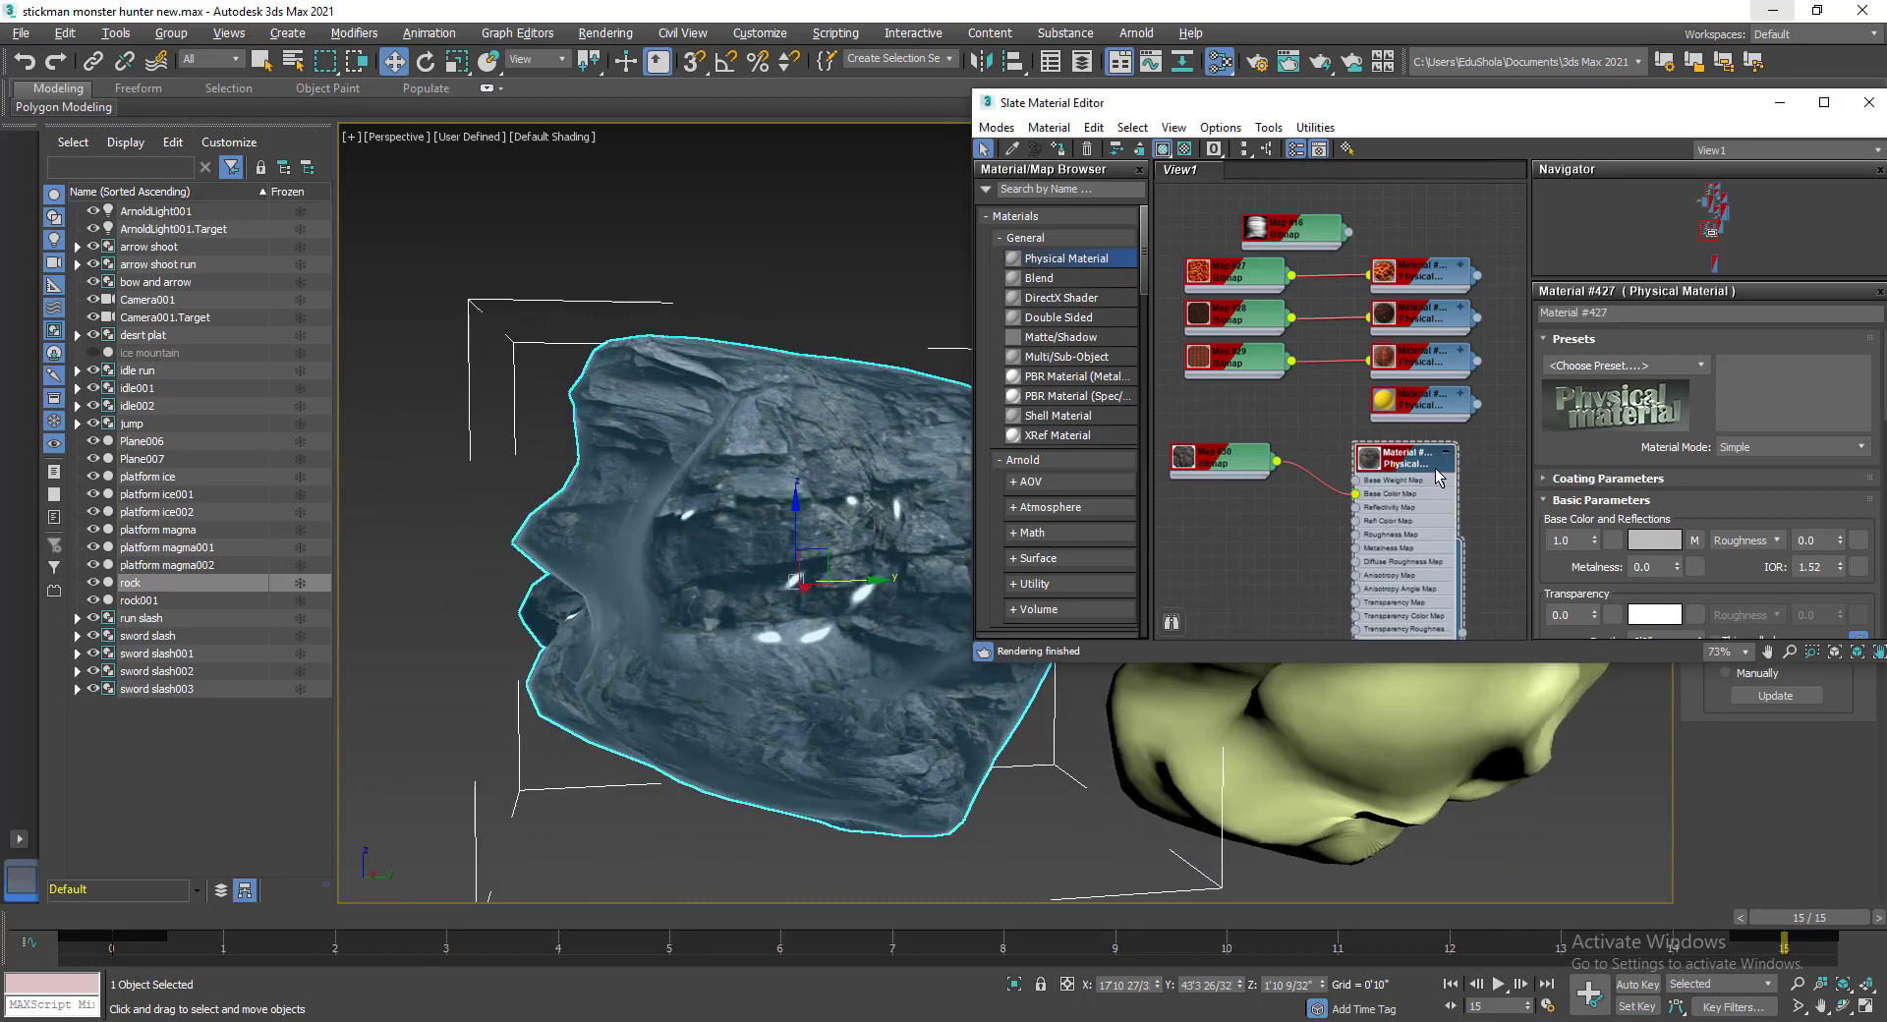
pyautogui.moveTo(1294, 531); pyautogui.dragTo(1311, 352, button='middle')
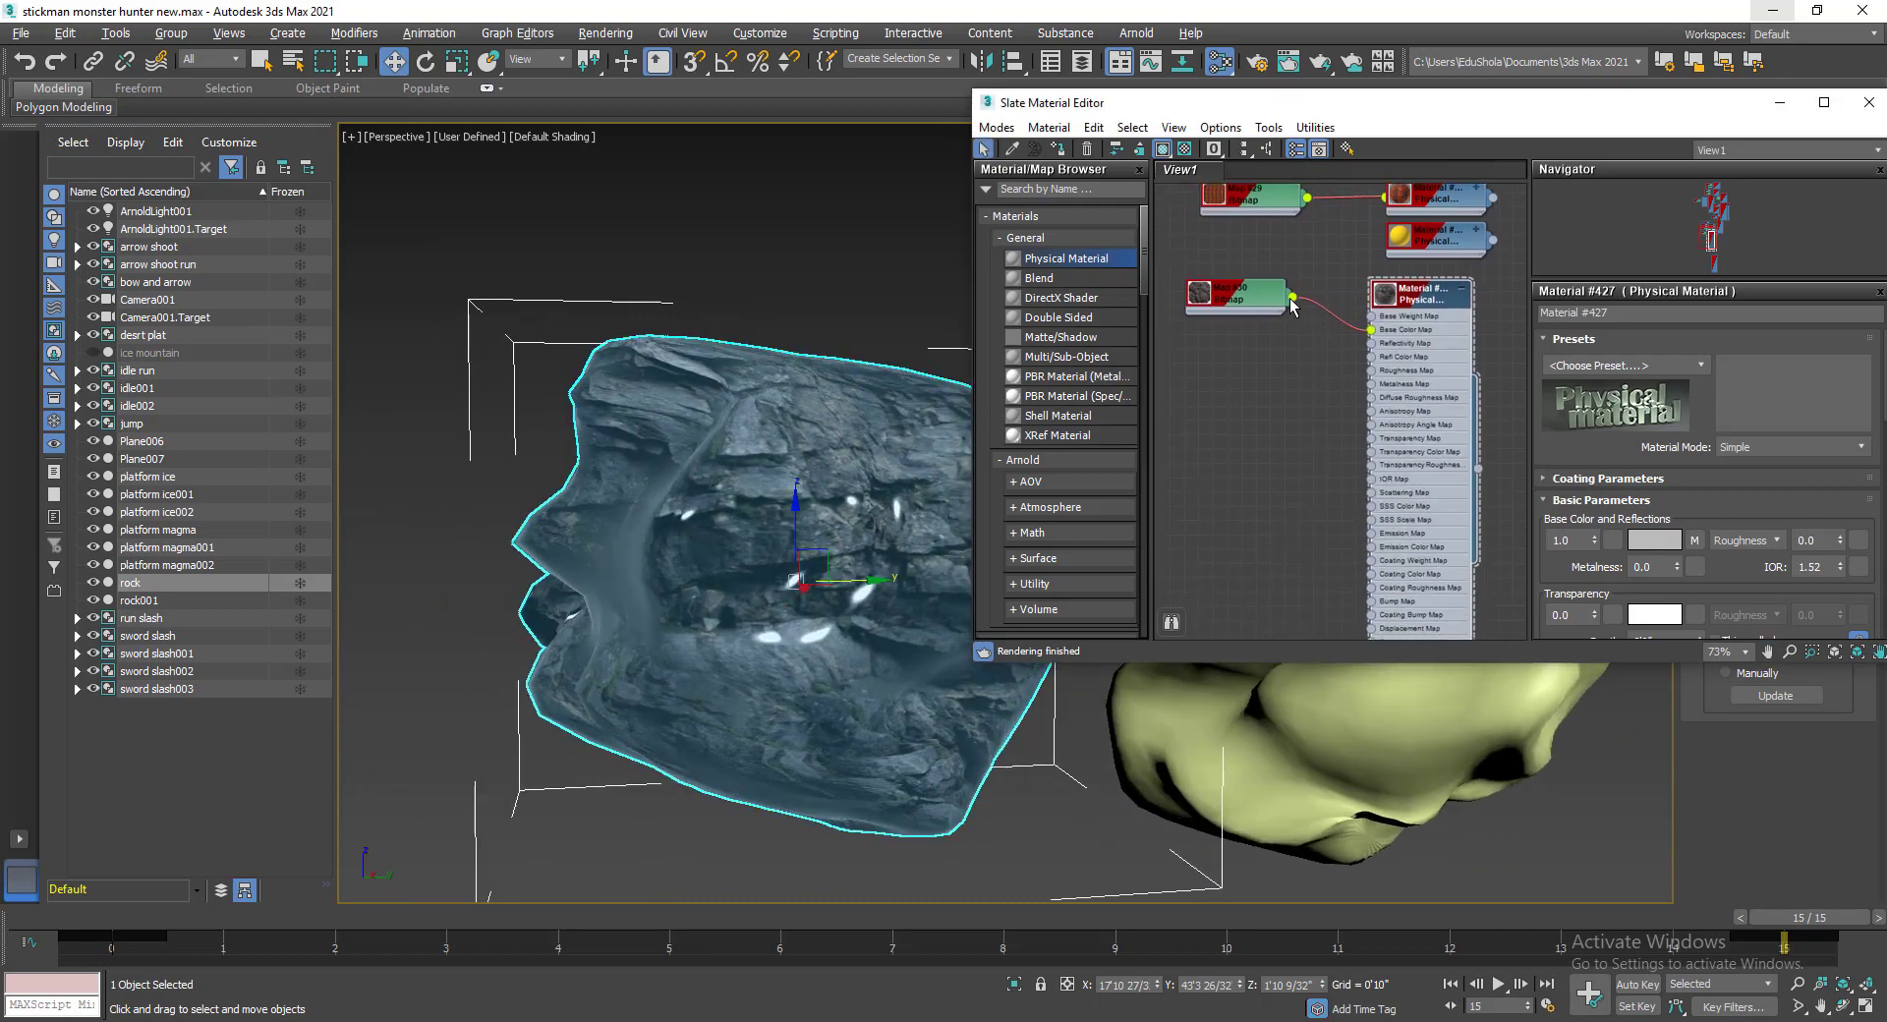
pyautogui.moveTo(1328, 537); pyautogui.dragTo(1364, 606)
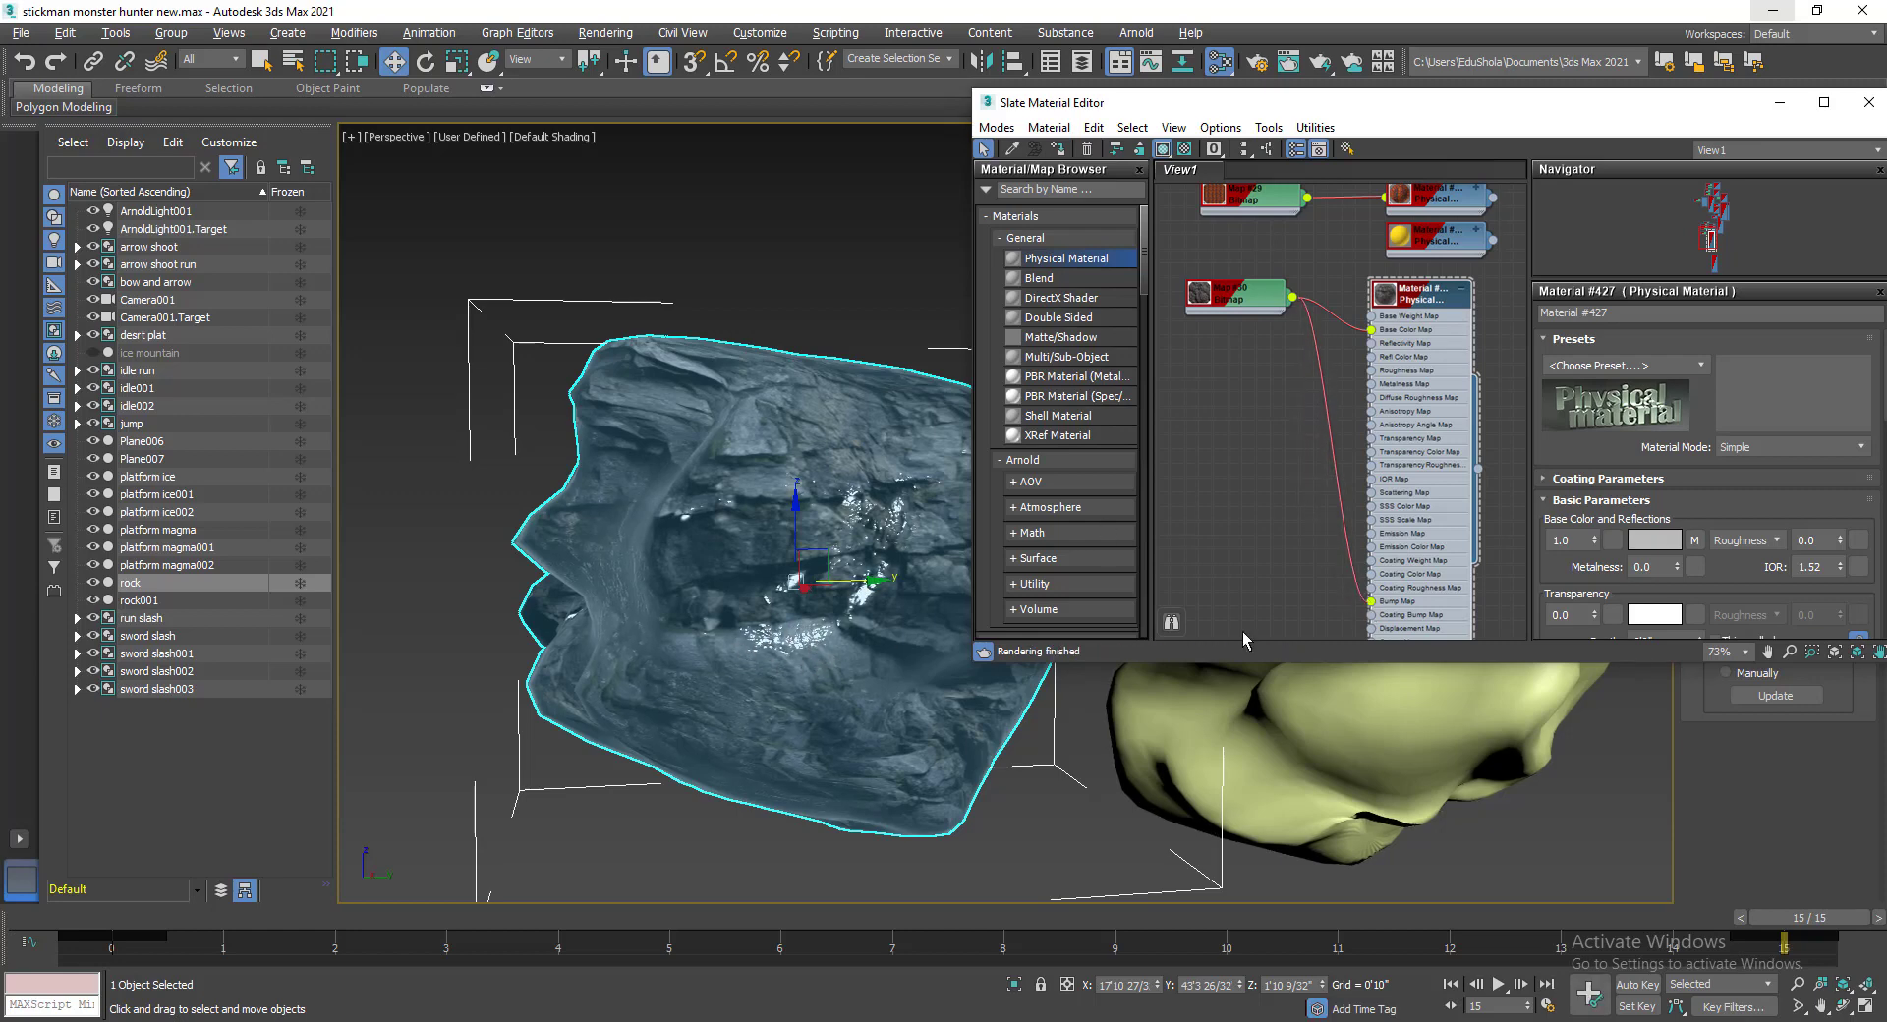
pyautogui.moveTo(1336, 595); pyautogui.dragTo(1302, 593)
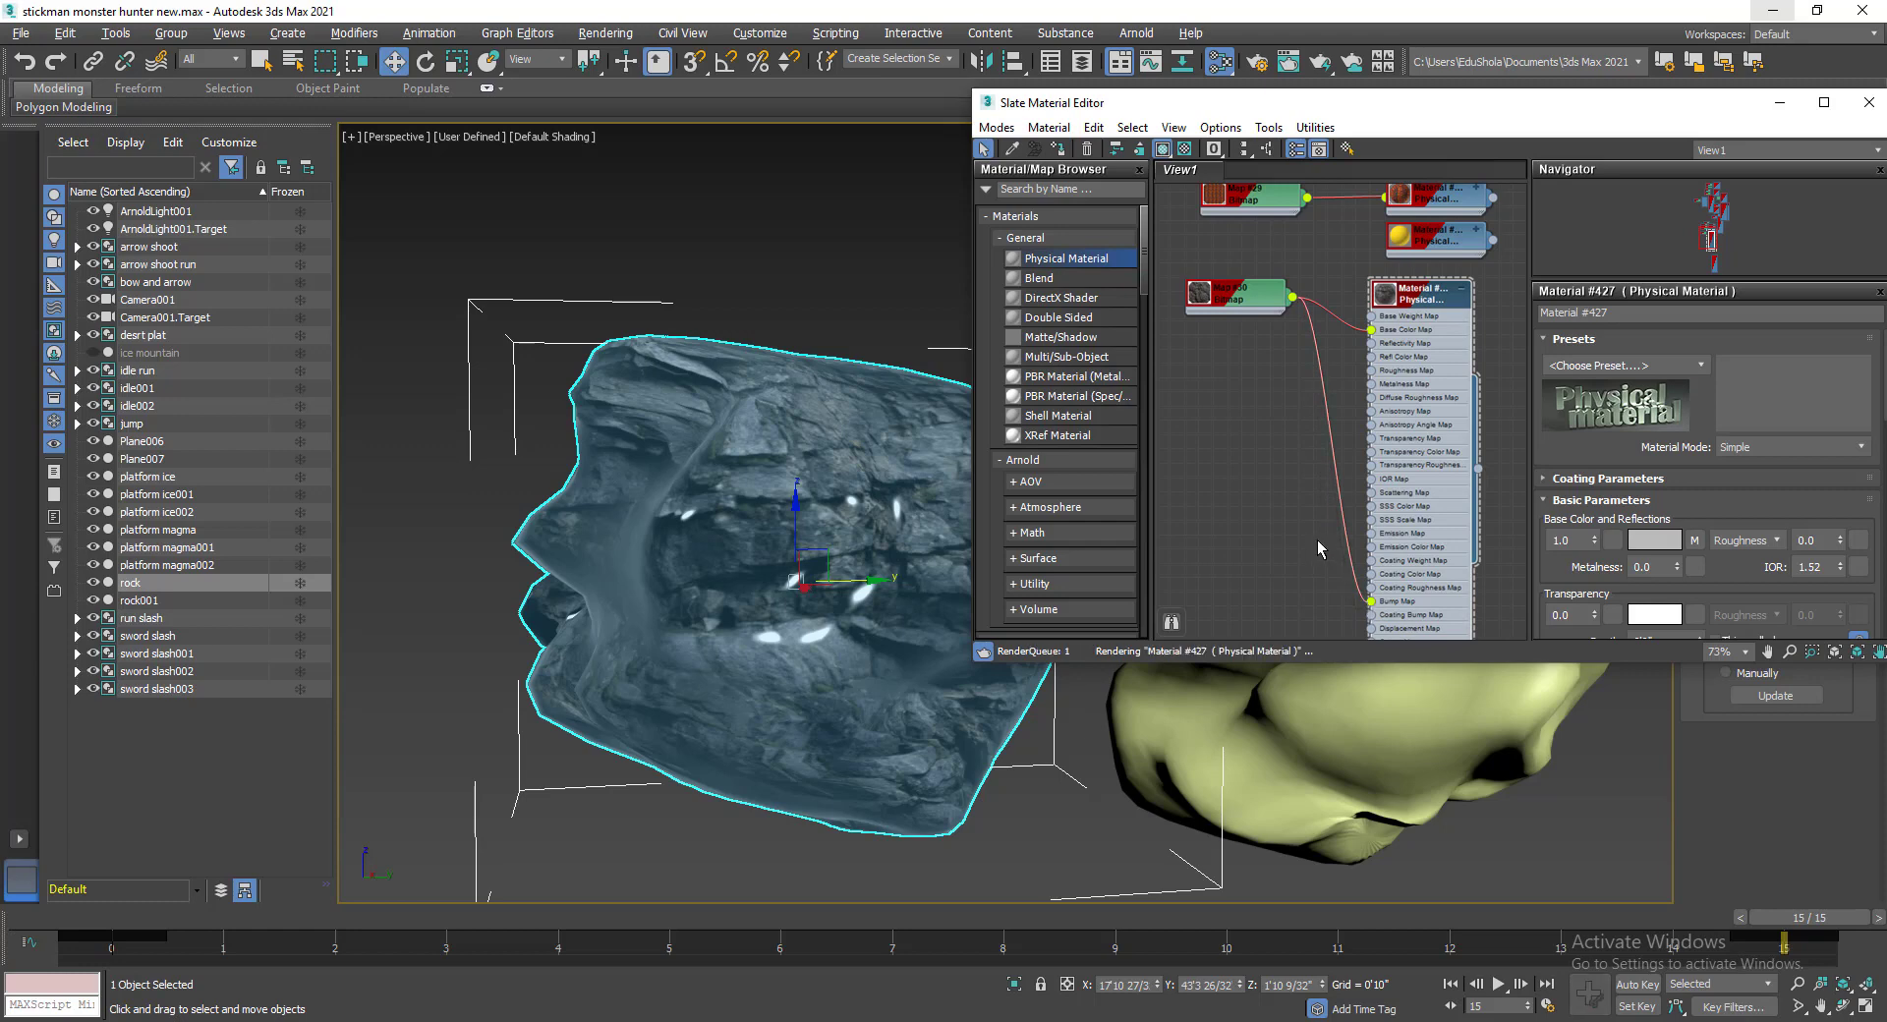
pyautogui.moveTo(1515, 564); pyautogui.dragTo(1494, 538, button='middle')
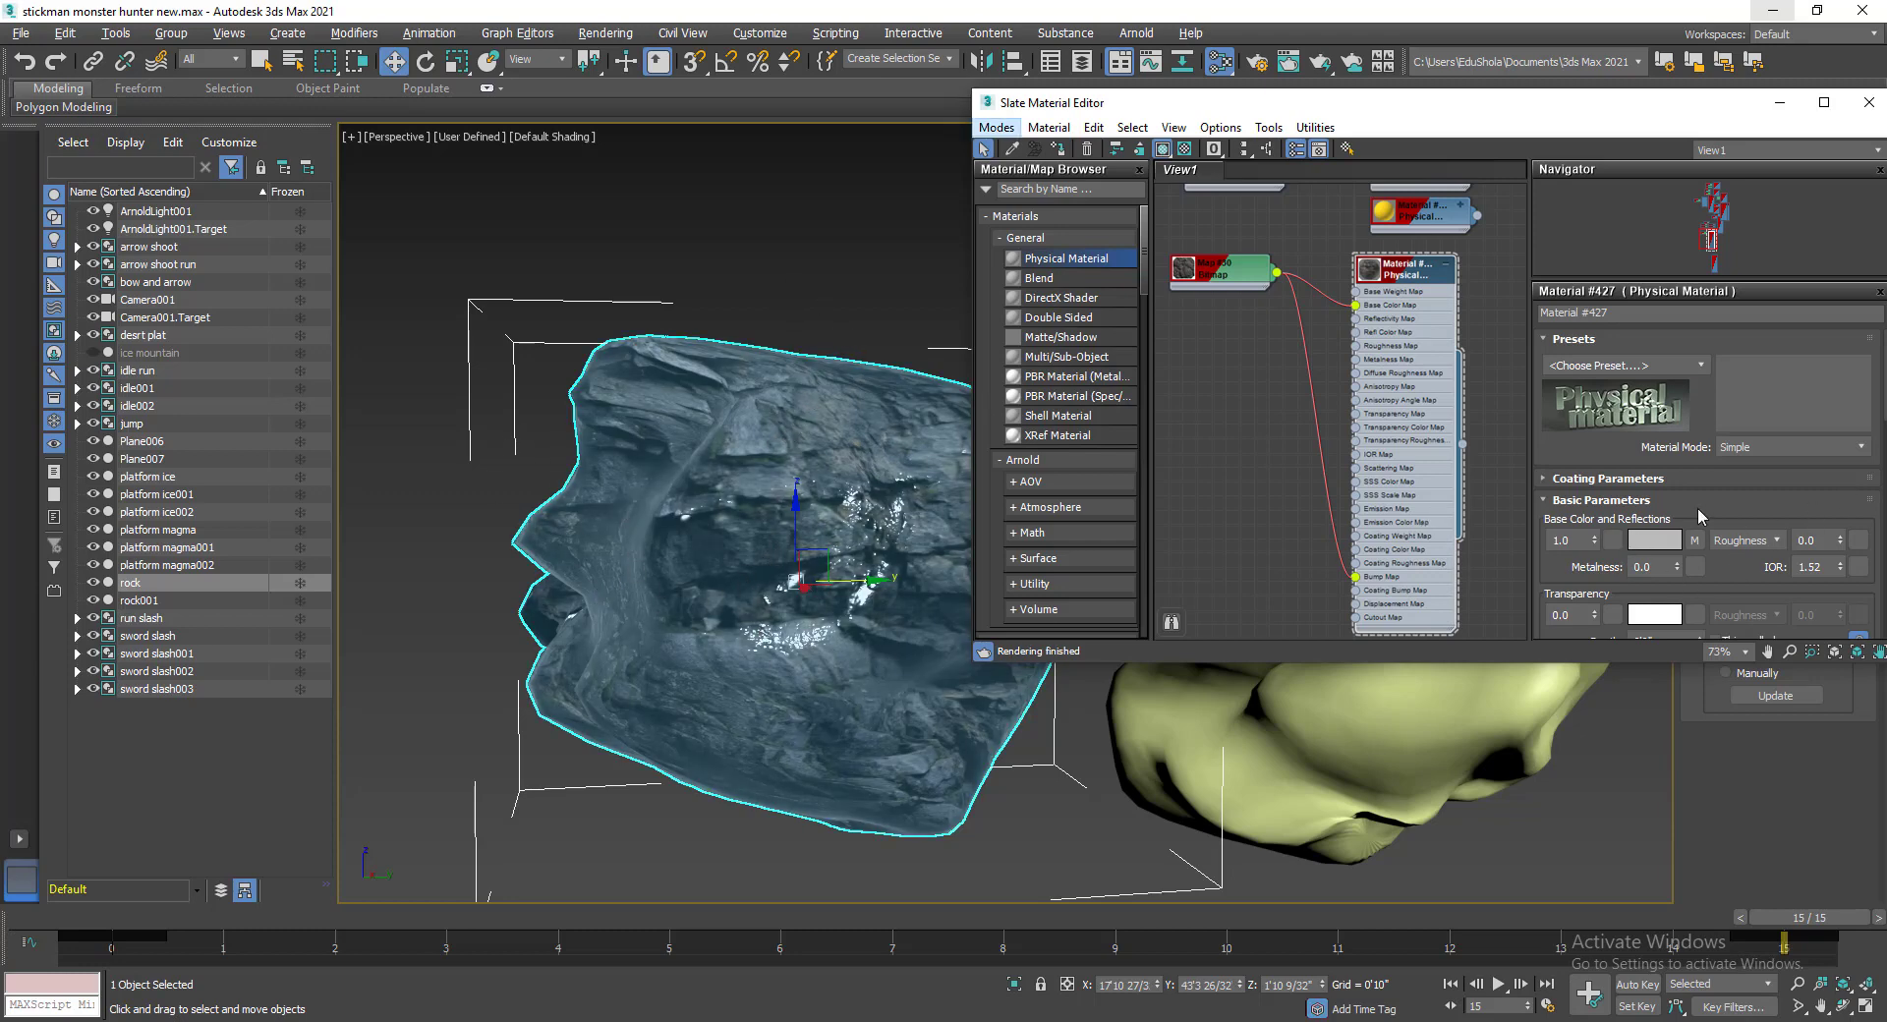
# Switch the rock material to Advanced mode and set its reflections weight to 0.0.
pyautogui.click(1755, 450)
pyautogui.click(1756, 476)
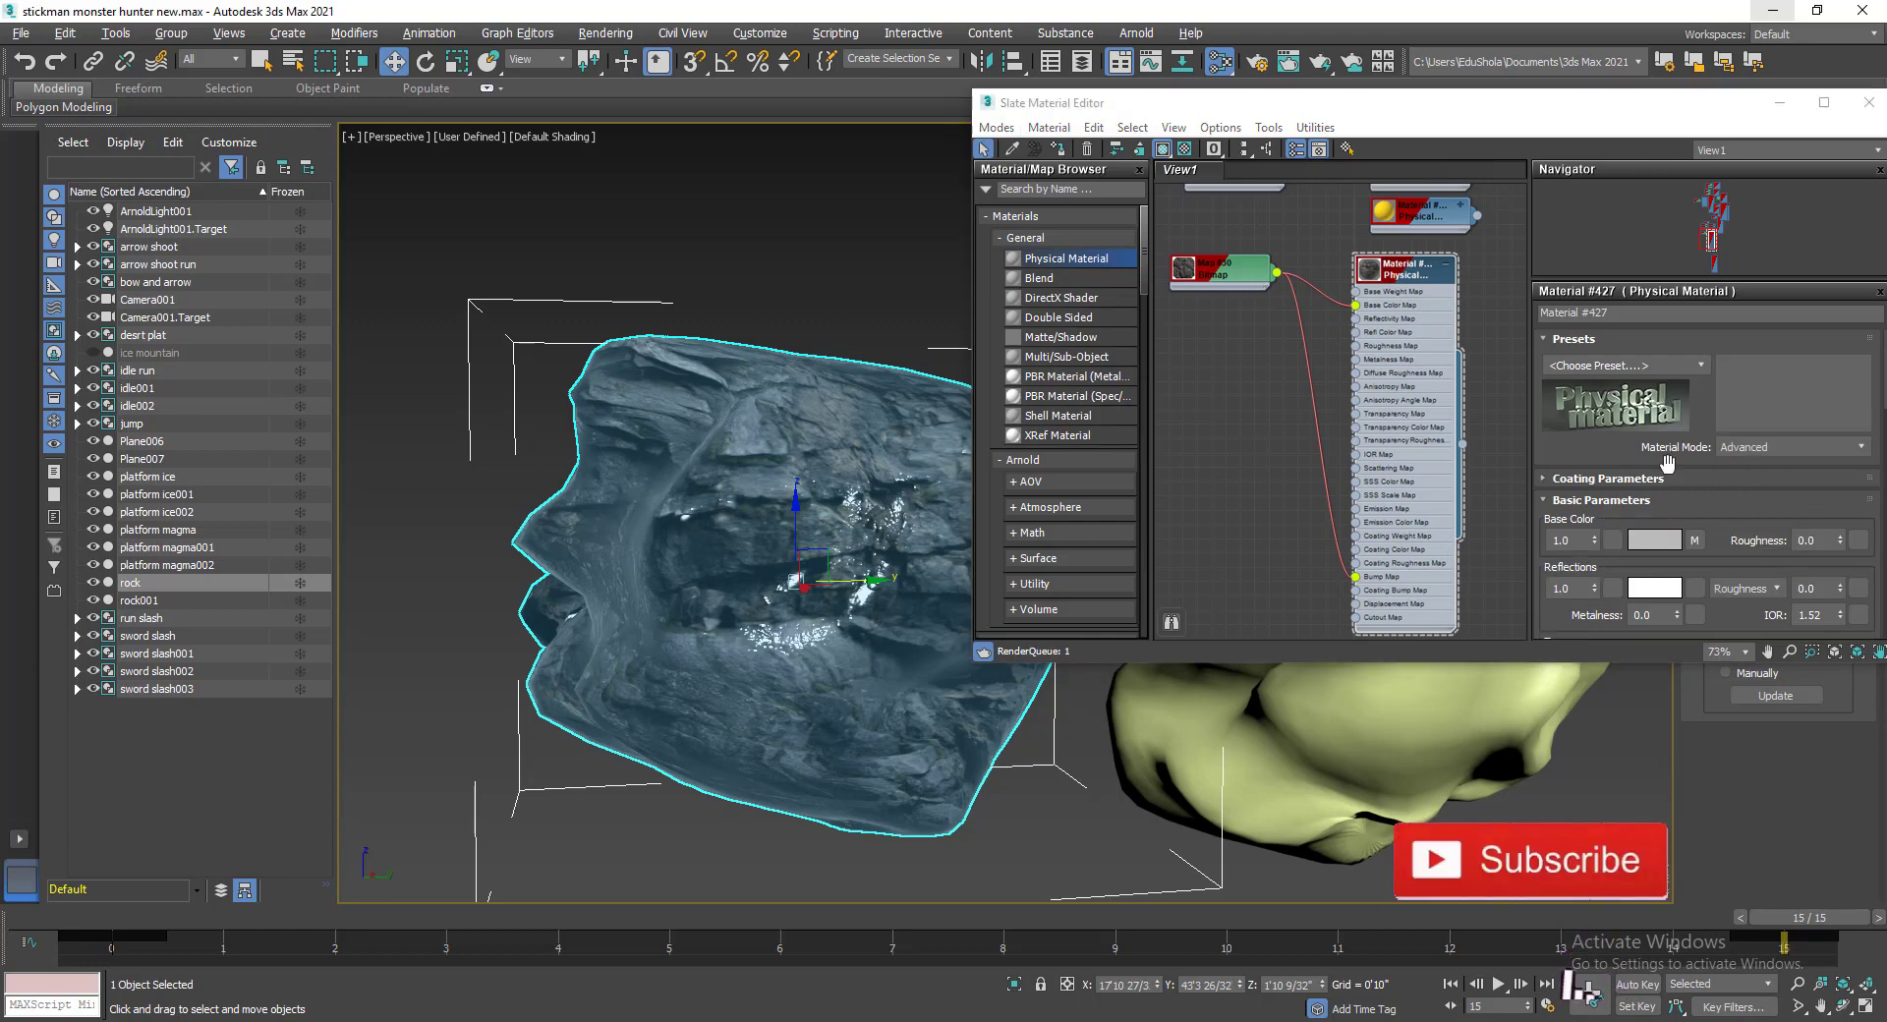
pyautogui.scroll(-5, 1584, 457)
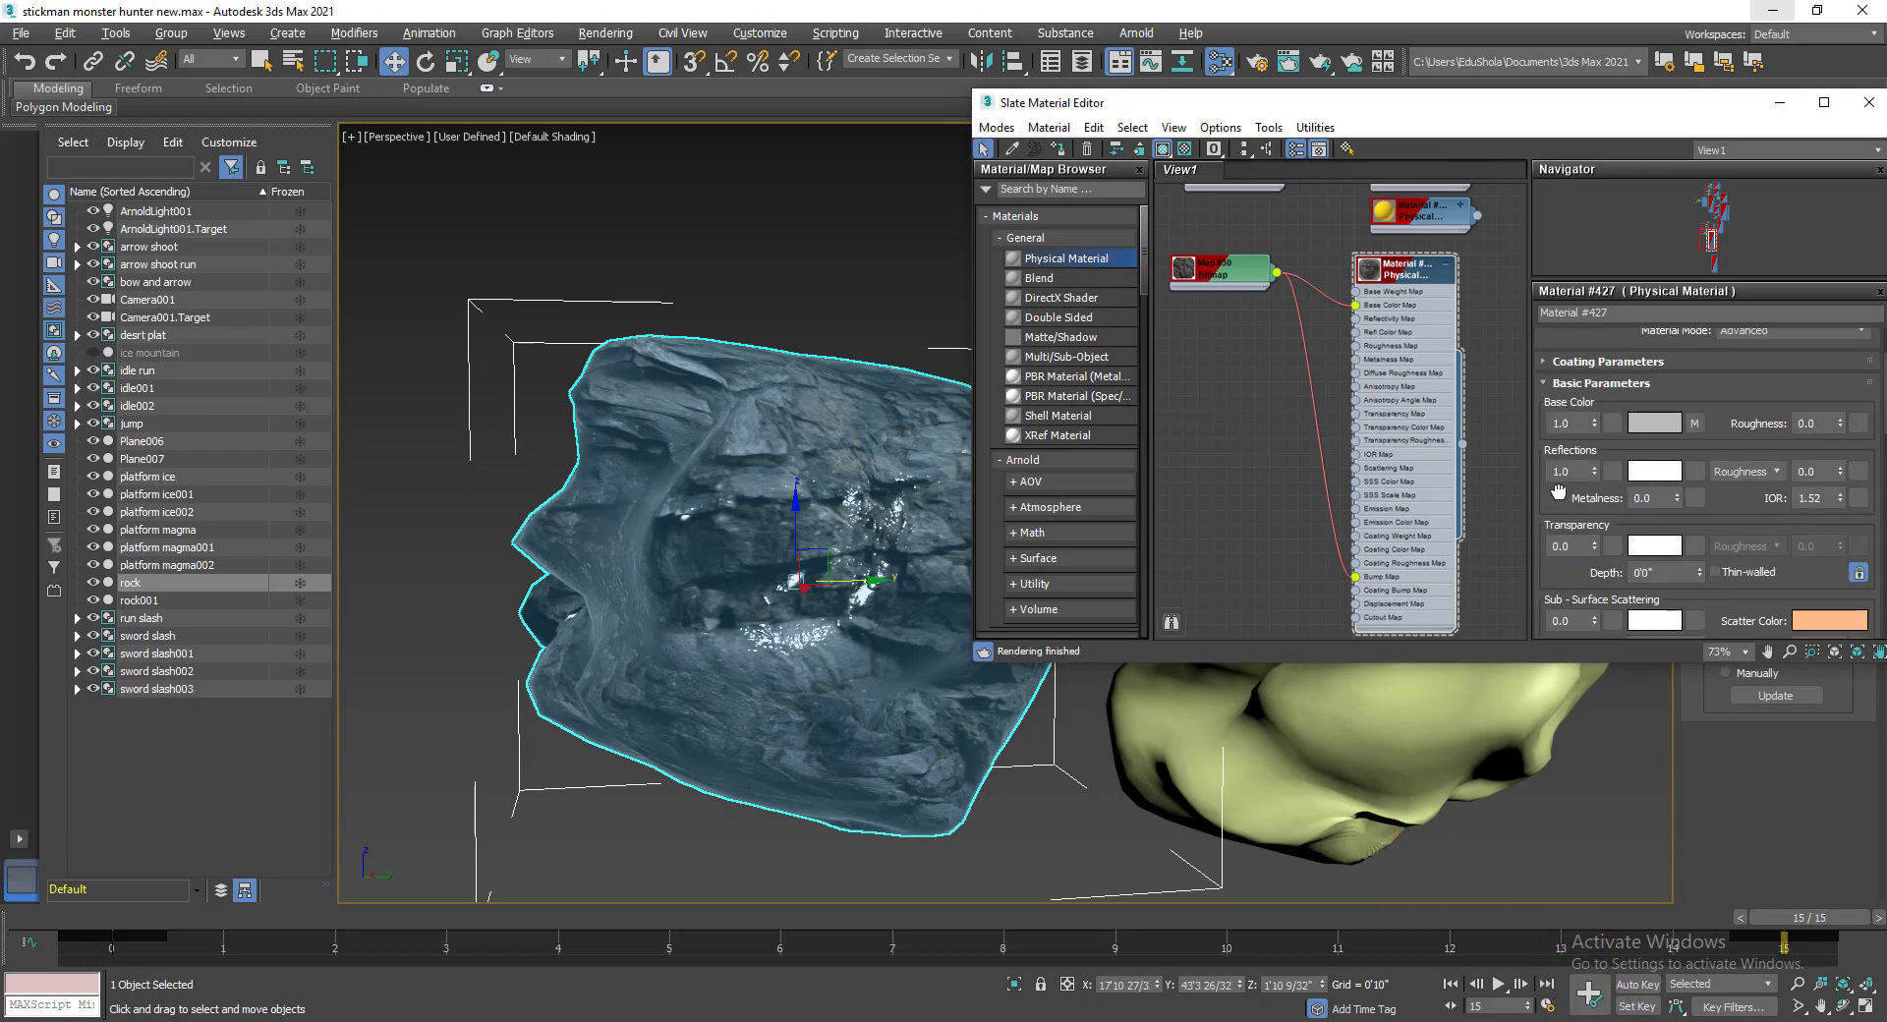
pyautogui.rightClick(1595, 452)
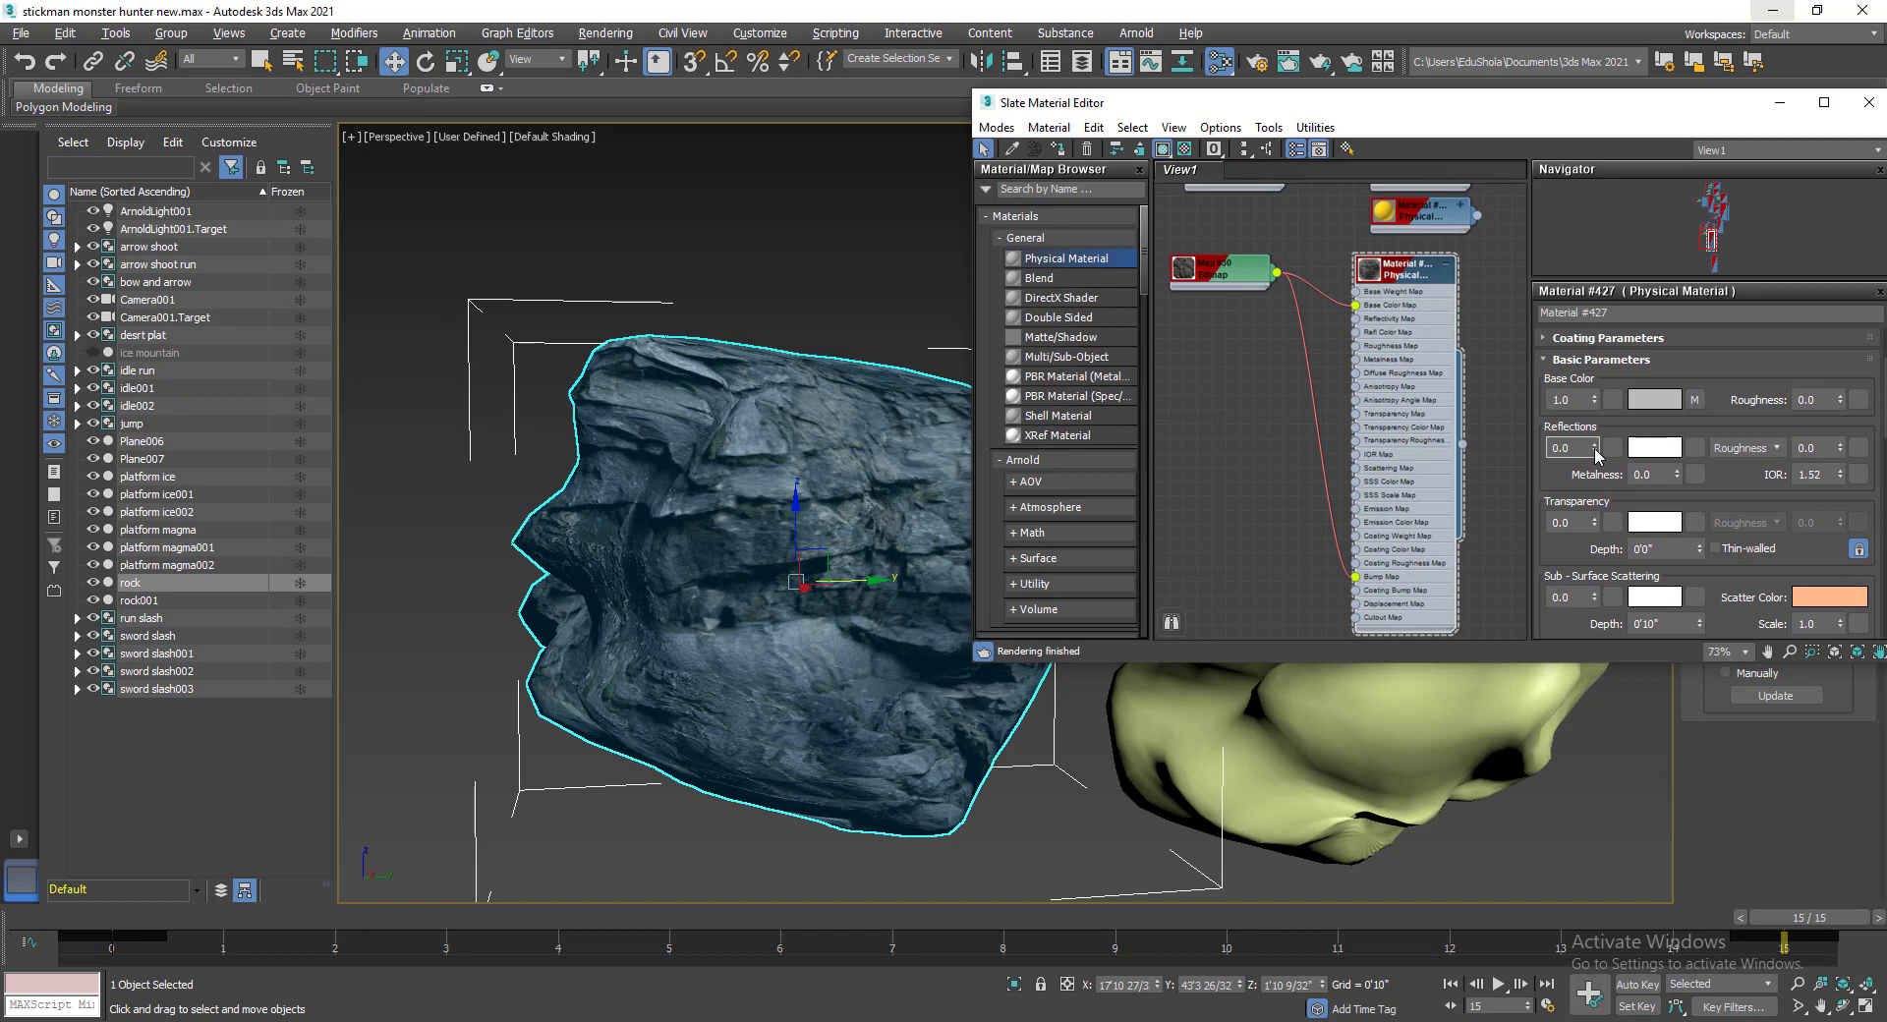
pyautogui.moveTo(1595, 452)
pyautogui.mouseDown()
pyautogui.moveTo(1602, 398)
pyautogui.moveTo(1596, 481)
pyautogui.moveTo(1596, 453)
pyautogui.mouseUp()
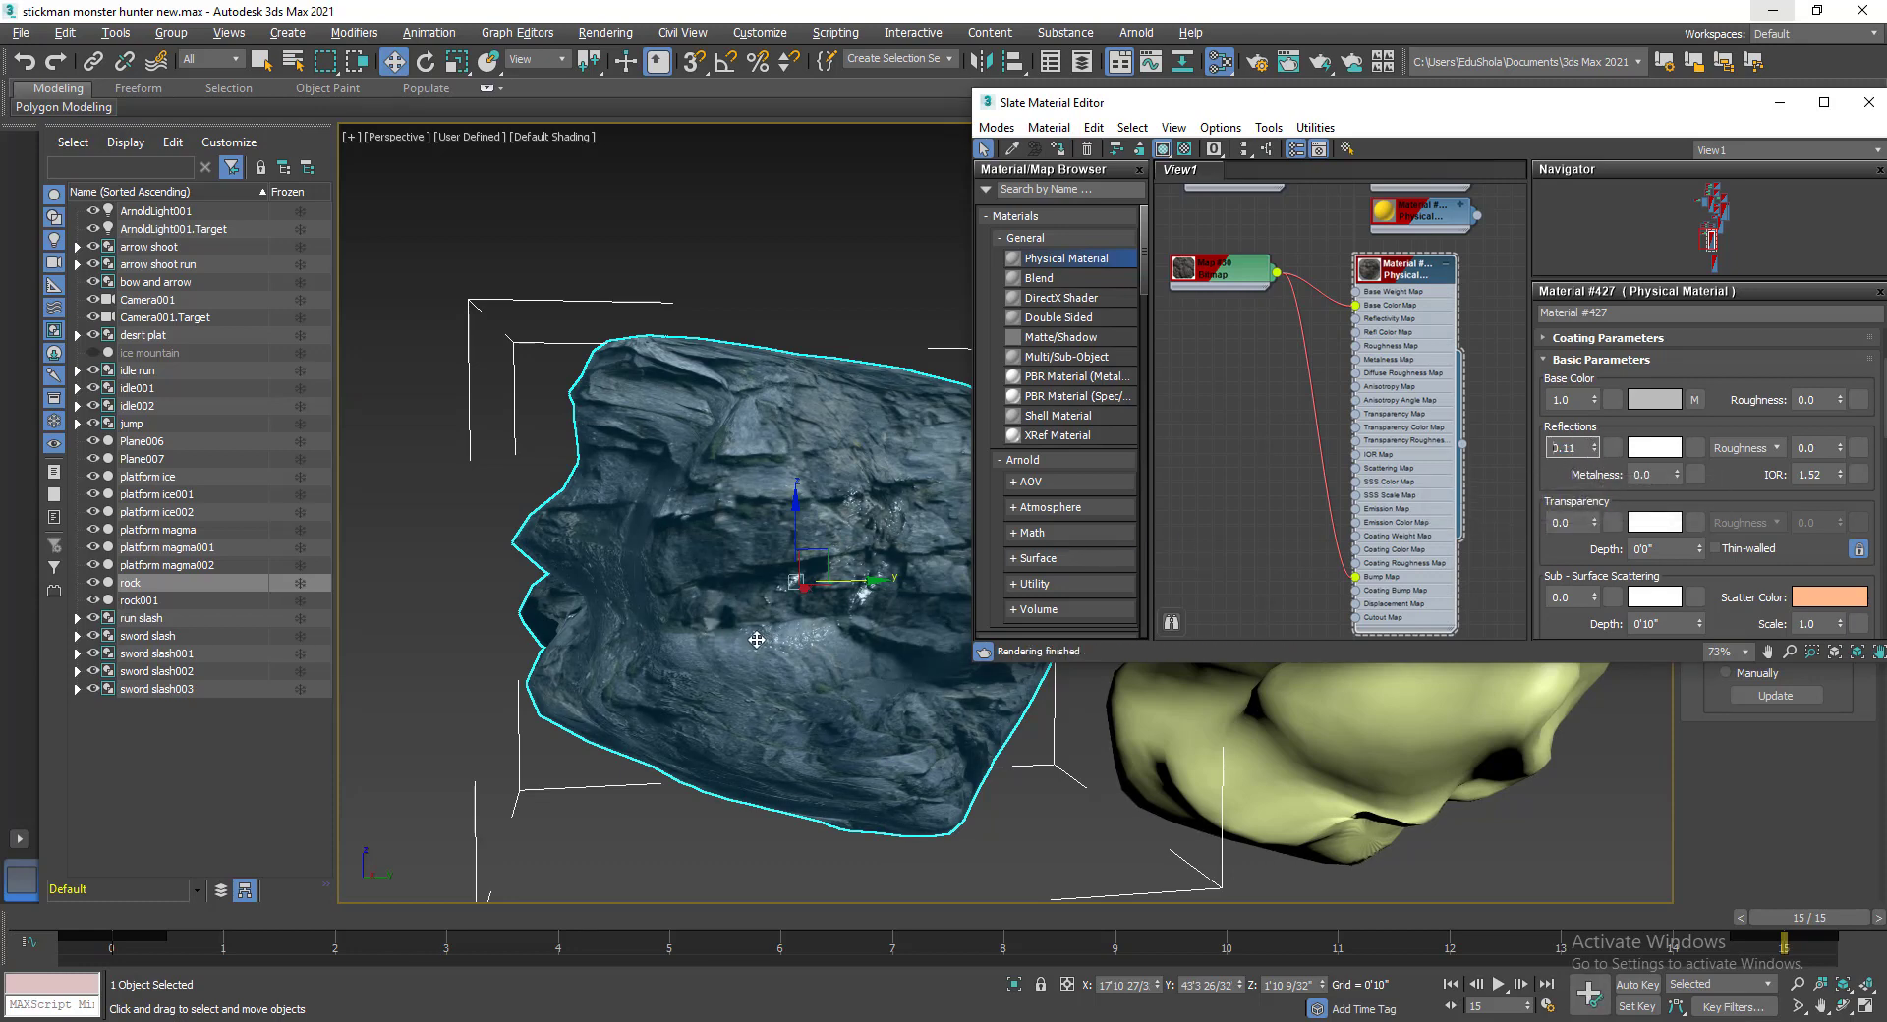
pyautogui.rightClick(1596, 454)
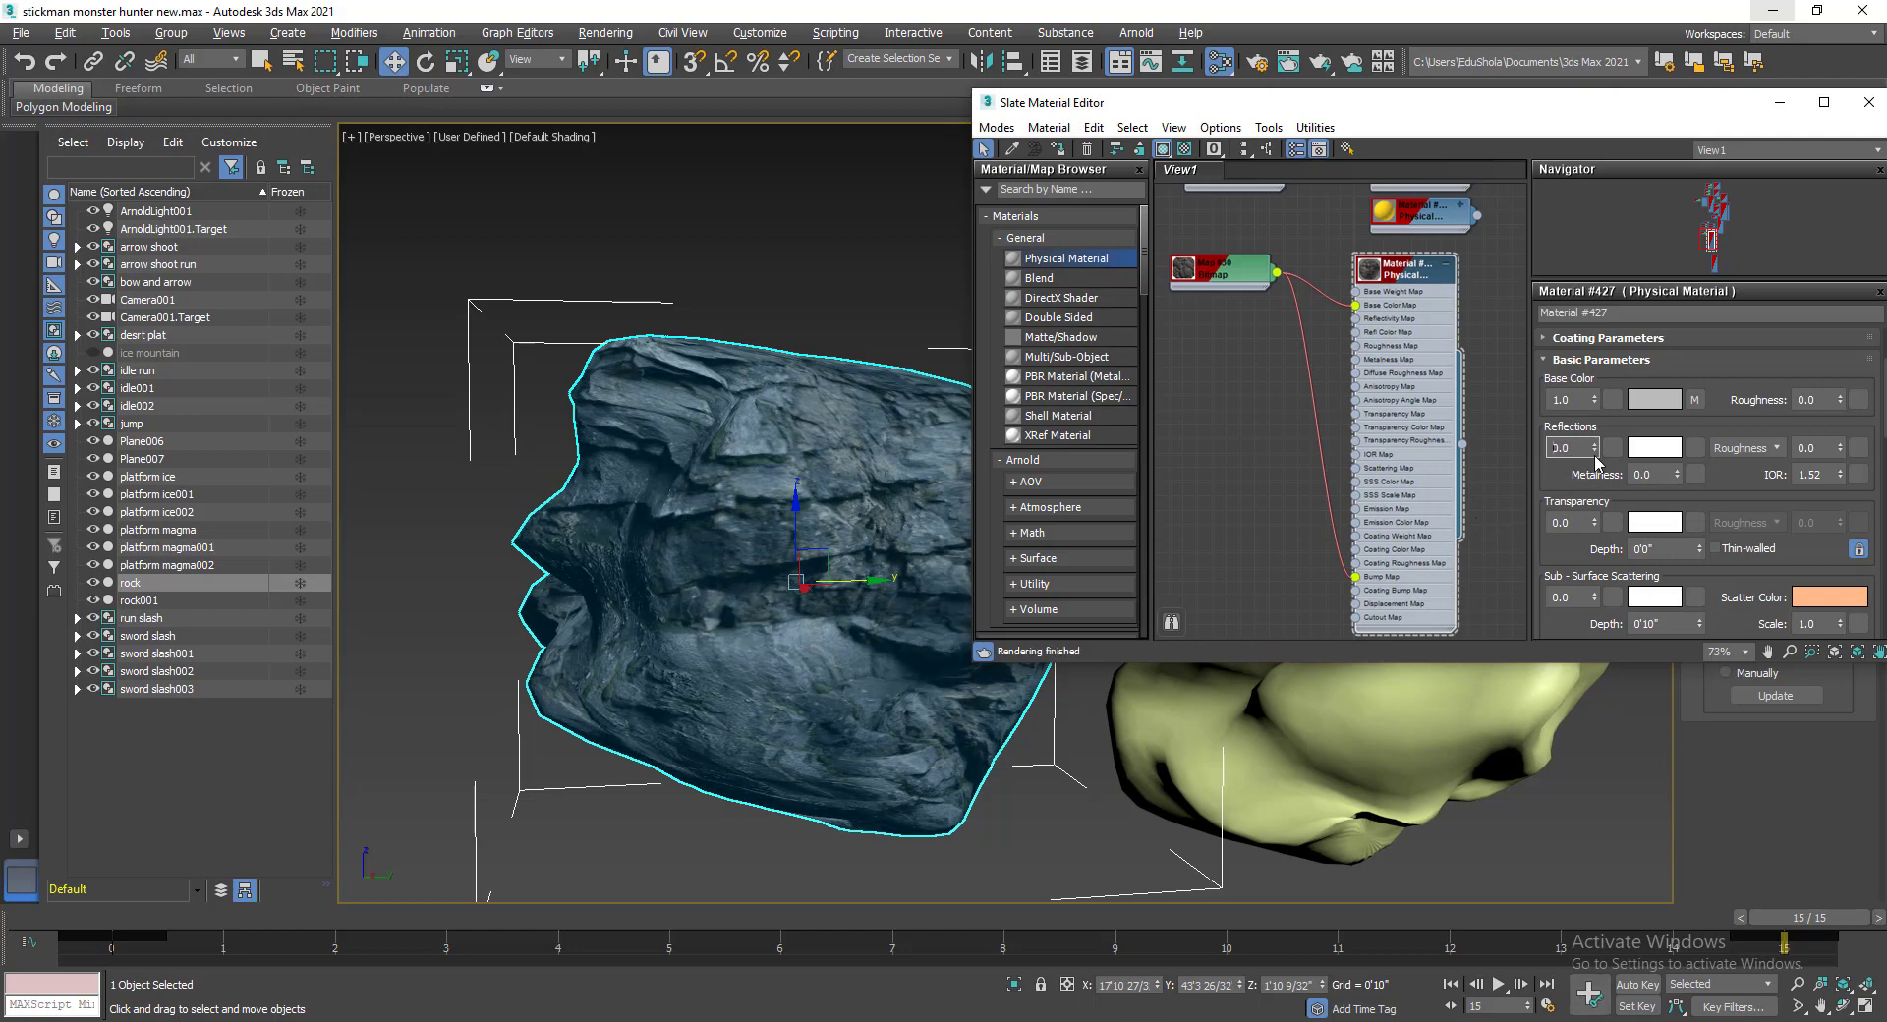
# Select the copied rock and assign it the existing dark magma Physical Material #379.
pyautogui.keyDown('alt'); pyautogui.moveTo(790, 397); pyautogui.dragTo(852, 528, button='middle'); pyautogui.keyUp('alt')
pyautogui.moveTo(1028, 764); pyautogui.dragTo(578, 739, button='middle')
pyautogui.moveTo(1321, 420); pyautogui.dragTo(1355, 636, button='middle')
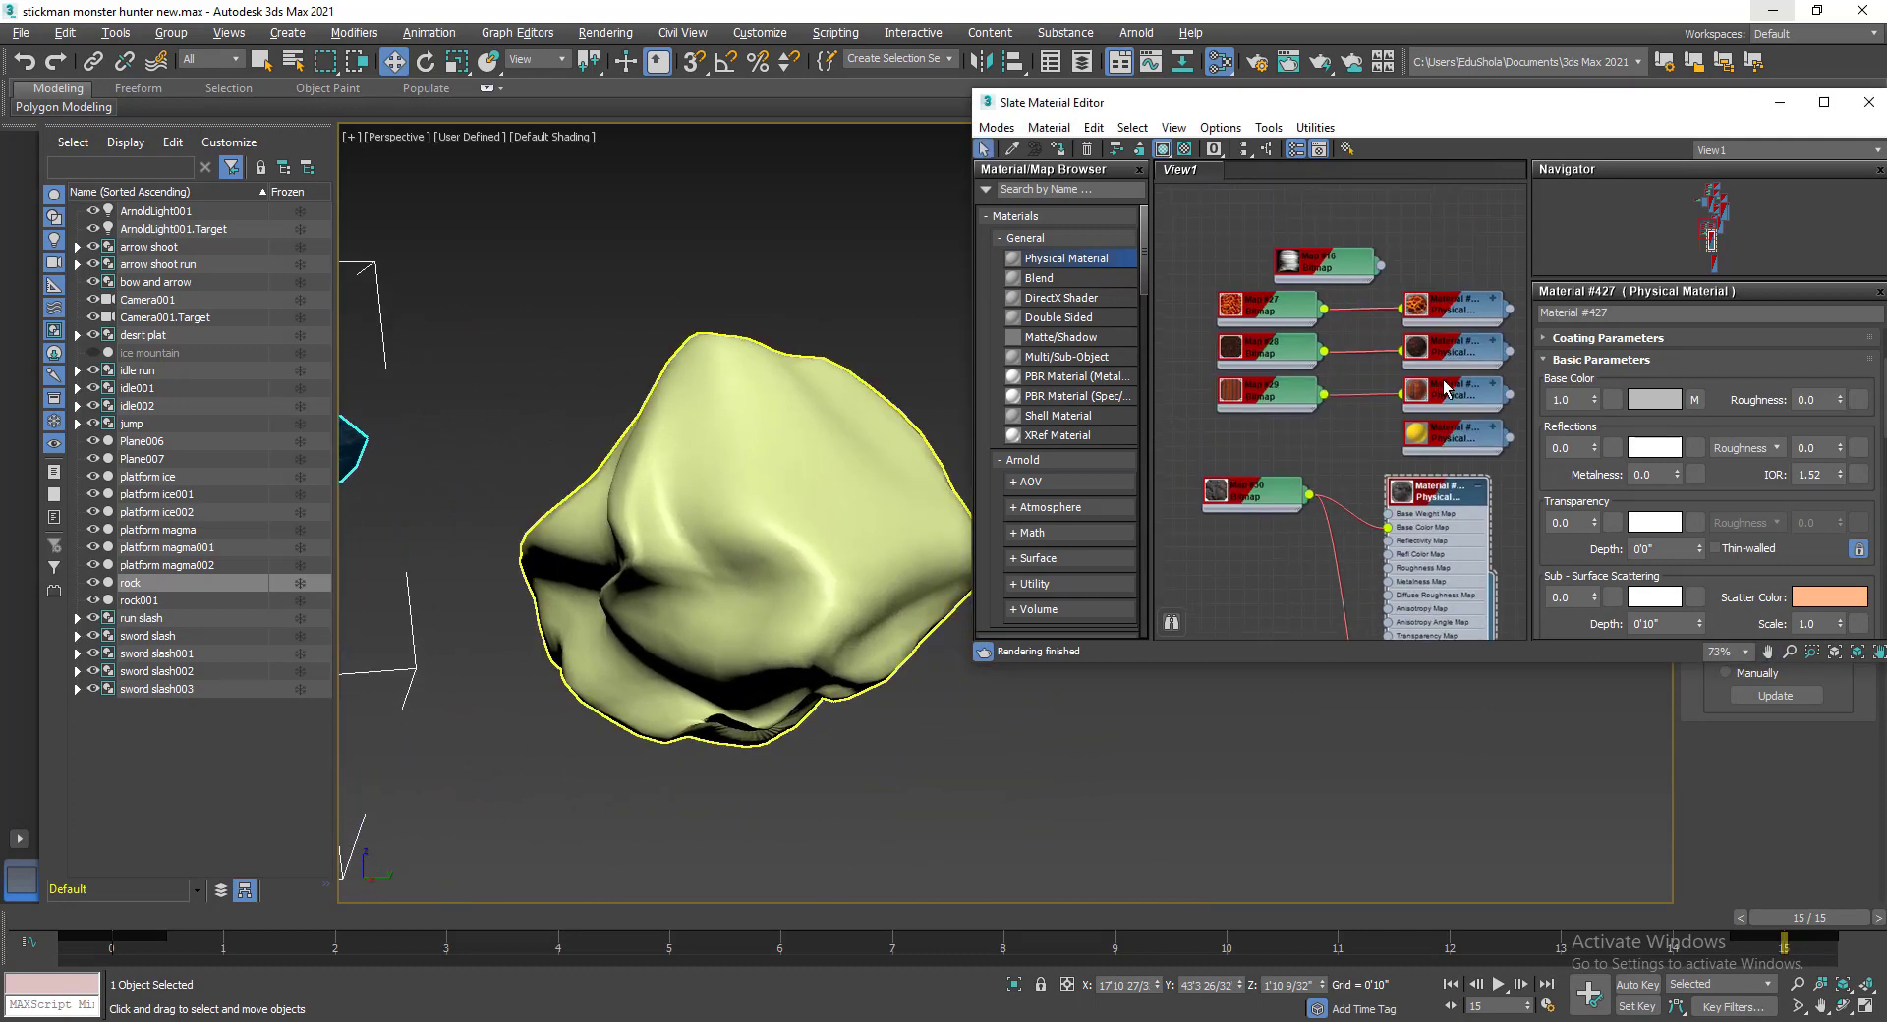
pyautogui.click(1439, 324)
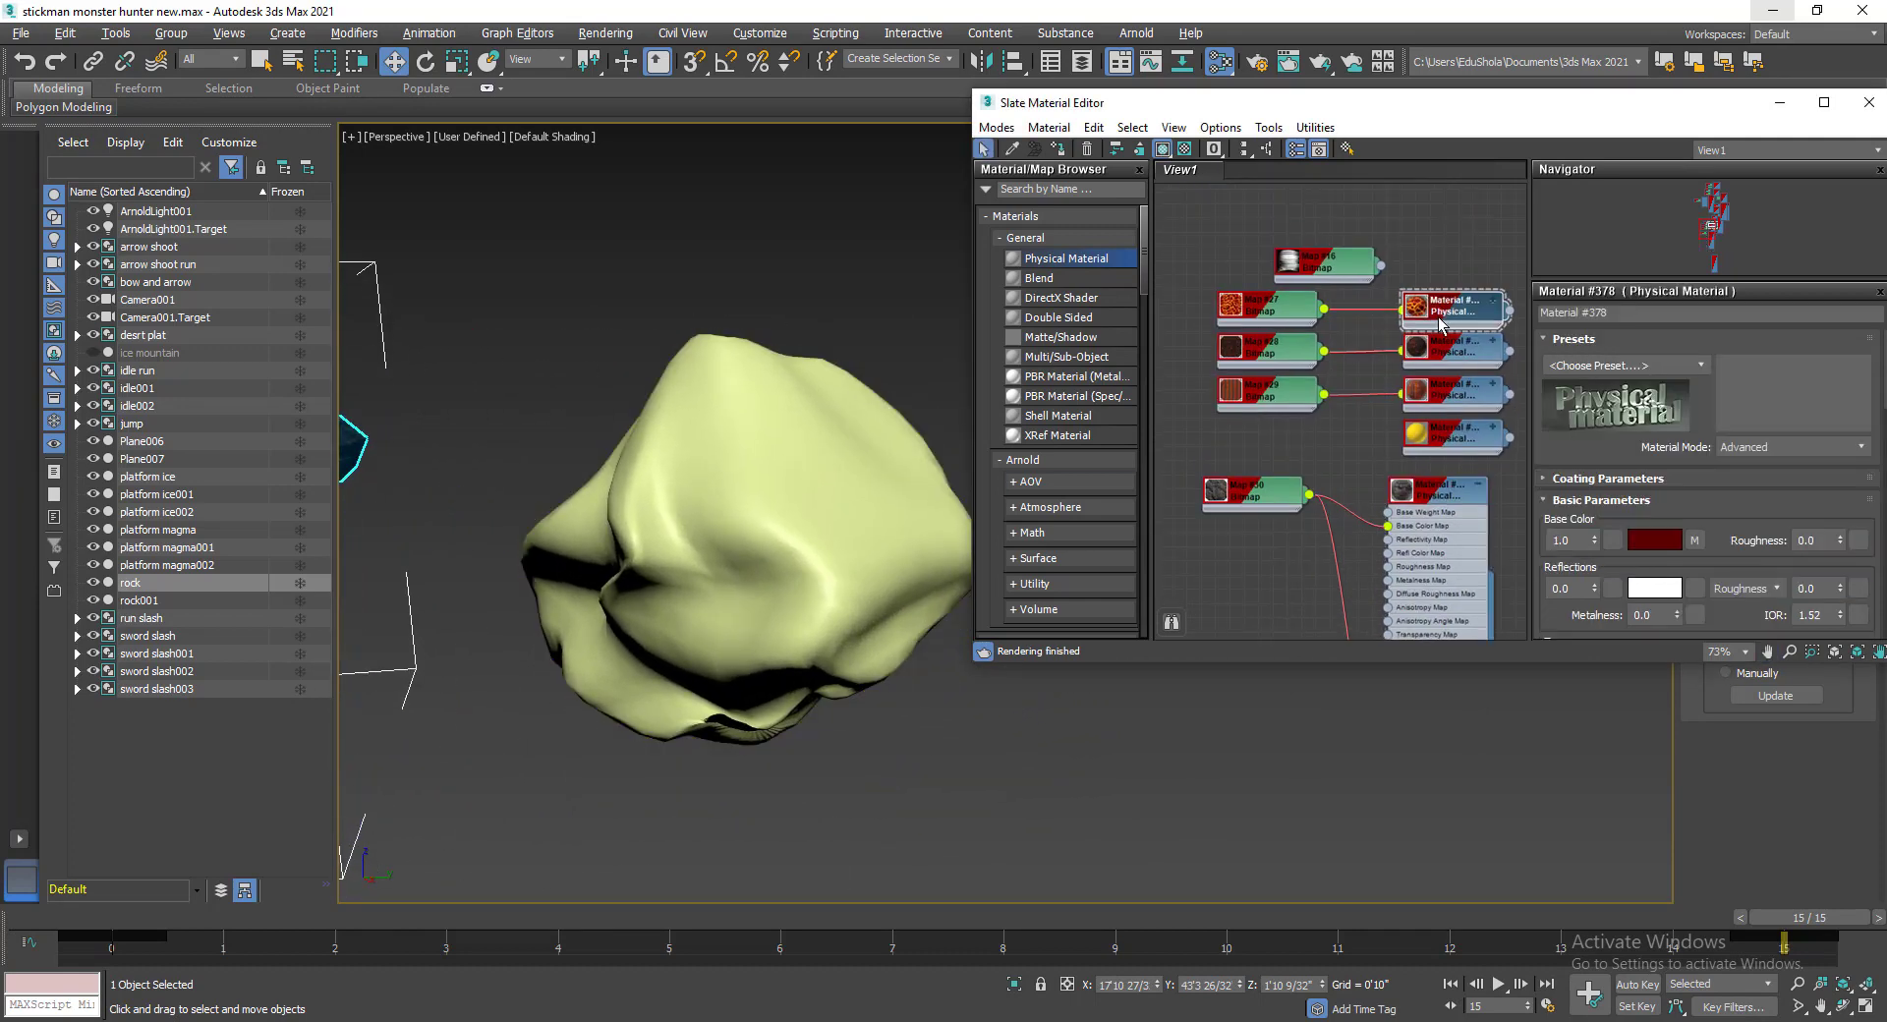
pyautogui.click(1437, 352)
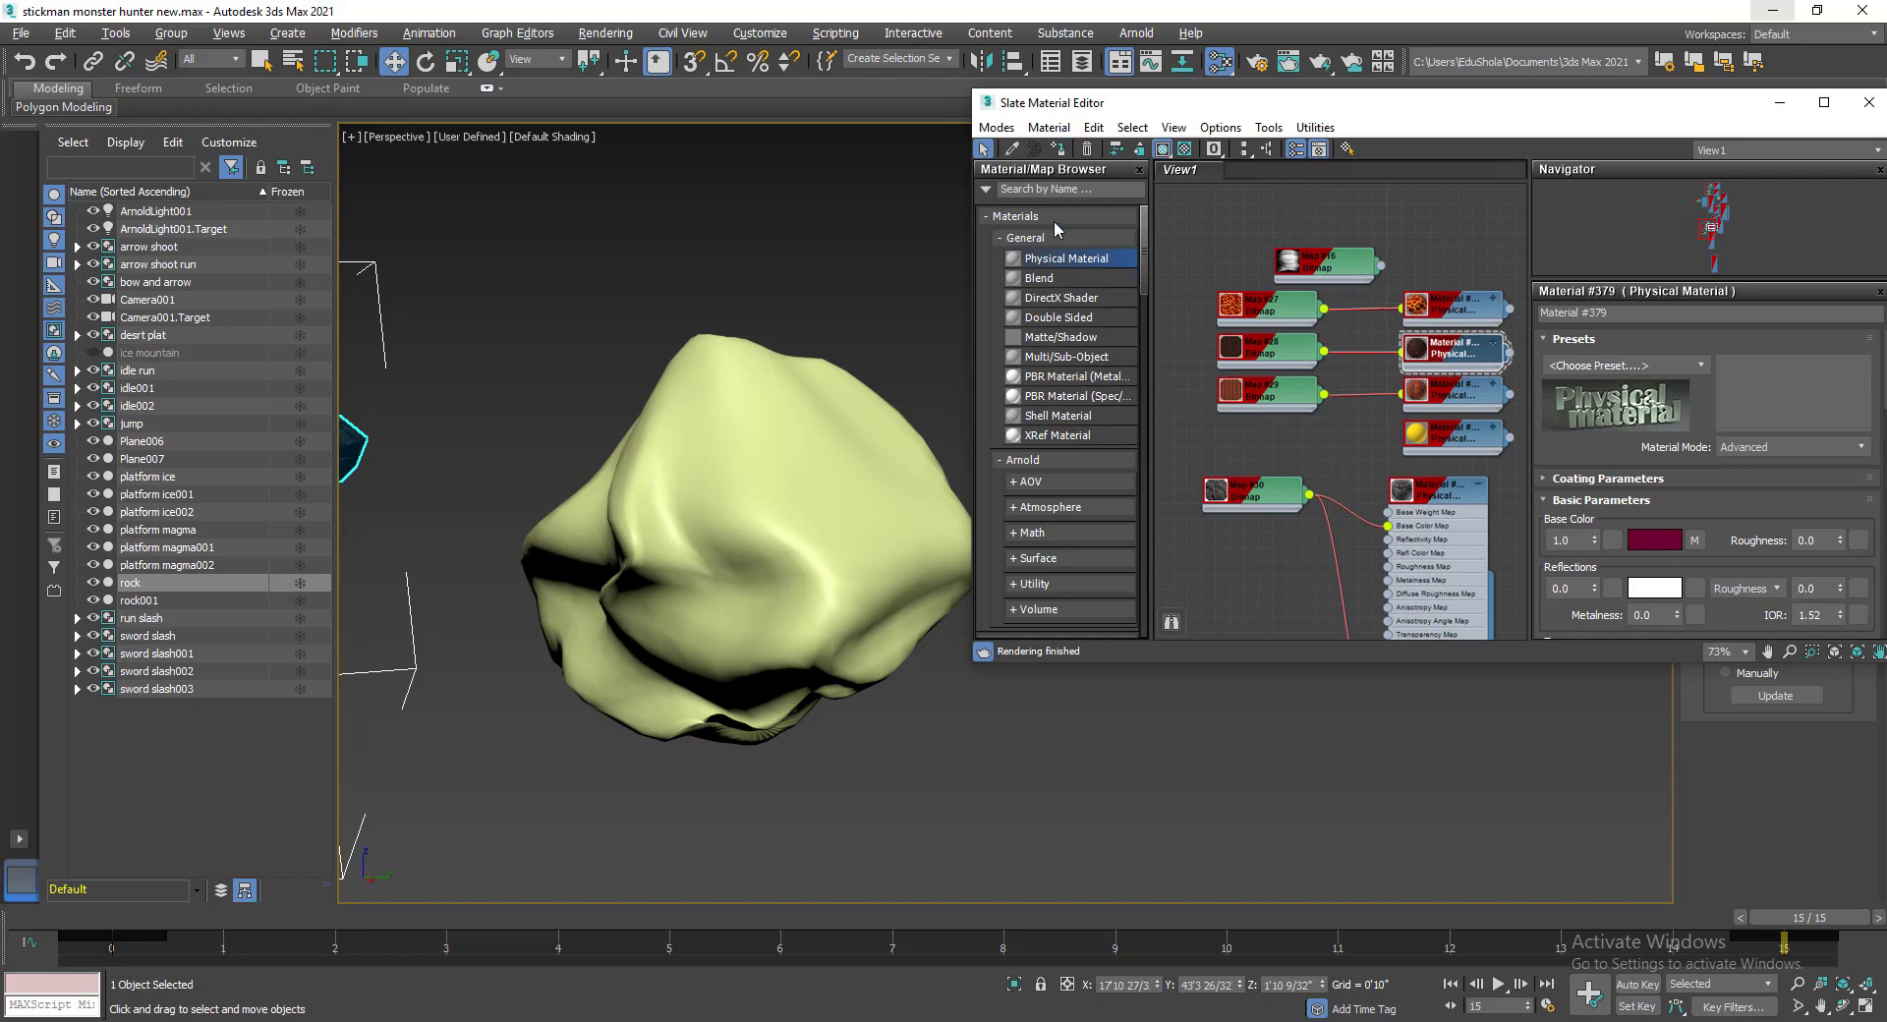
pyautogui.click(739, 444)
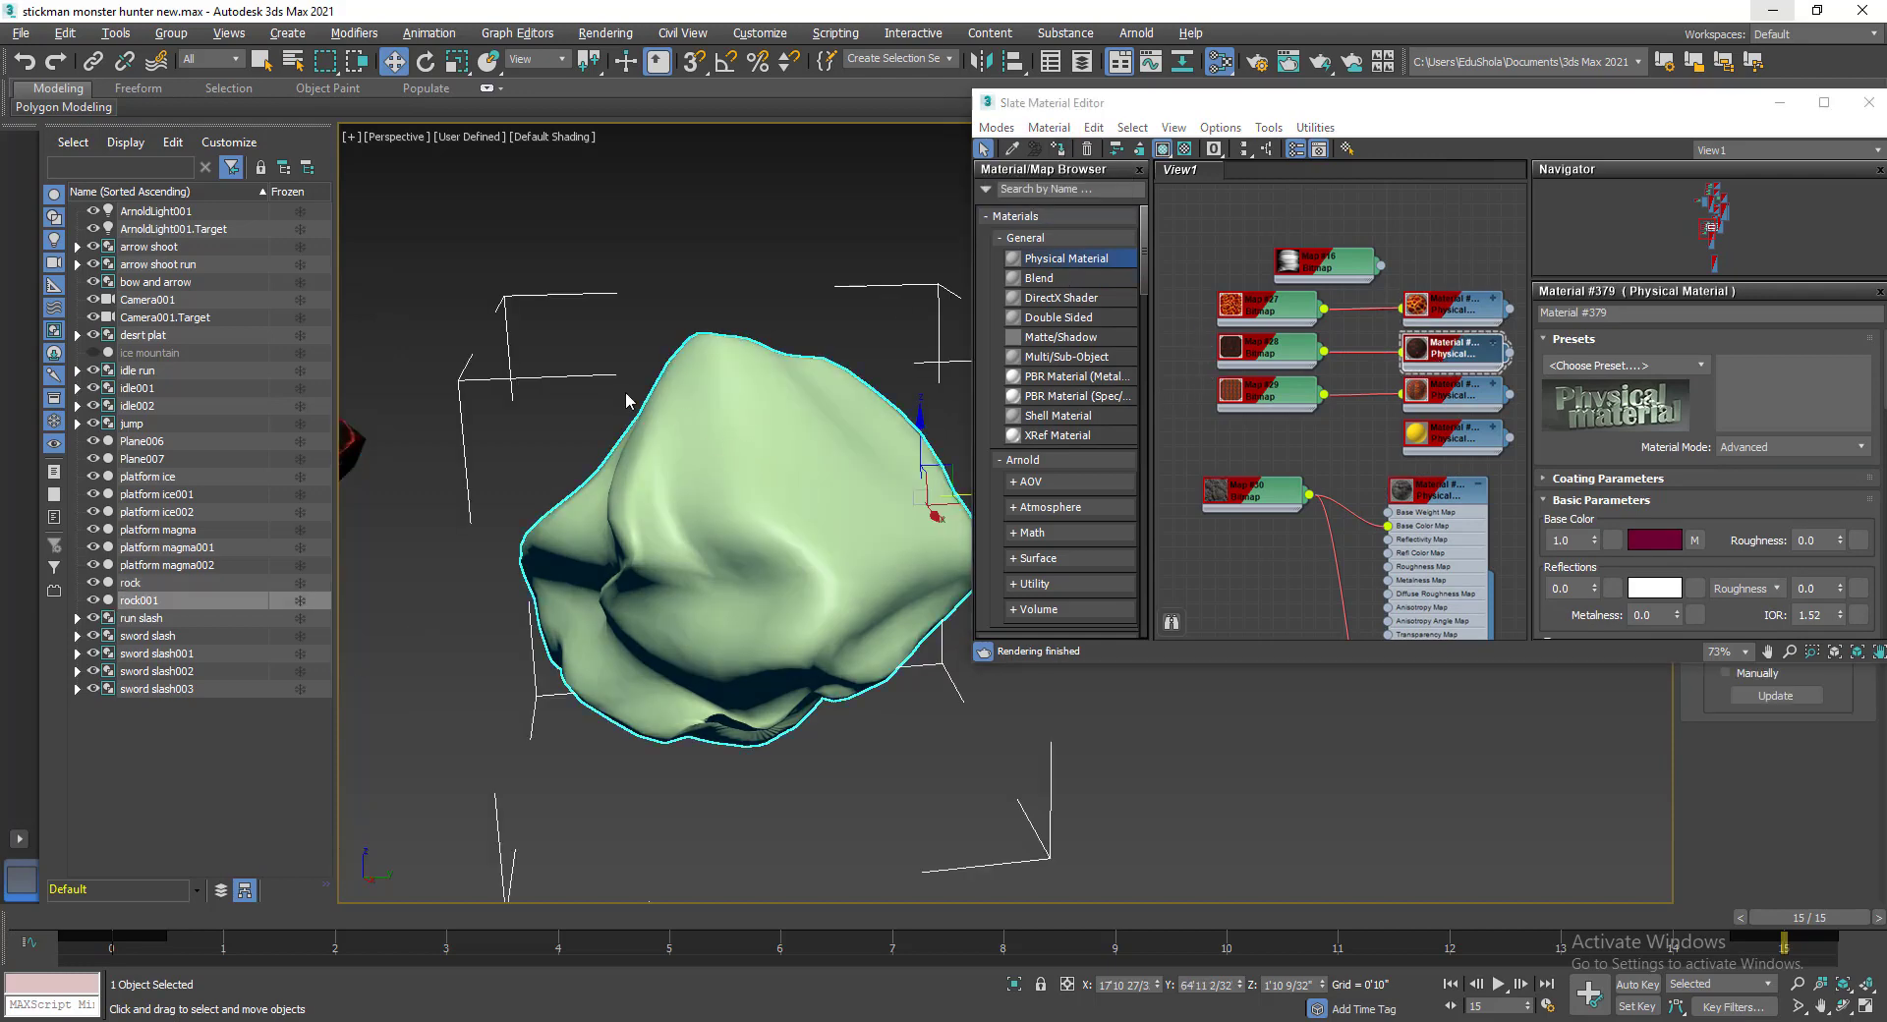
pyautogui.moveTo(769, 380); pyautogui.dragTo(897, 409, button='middle')
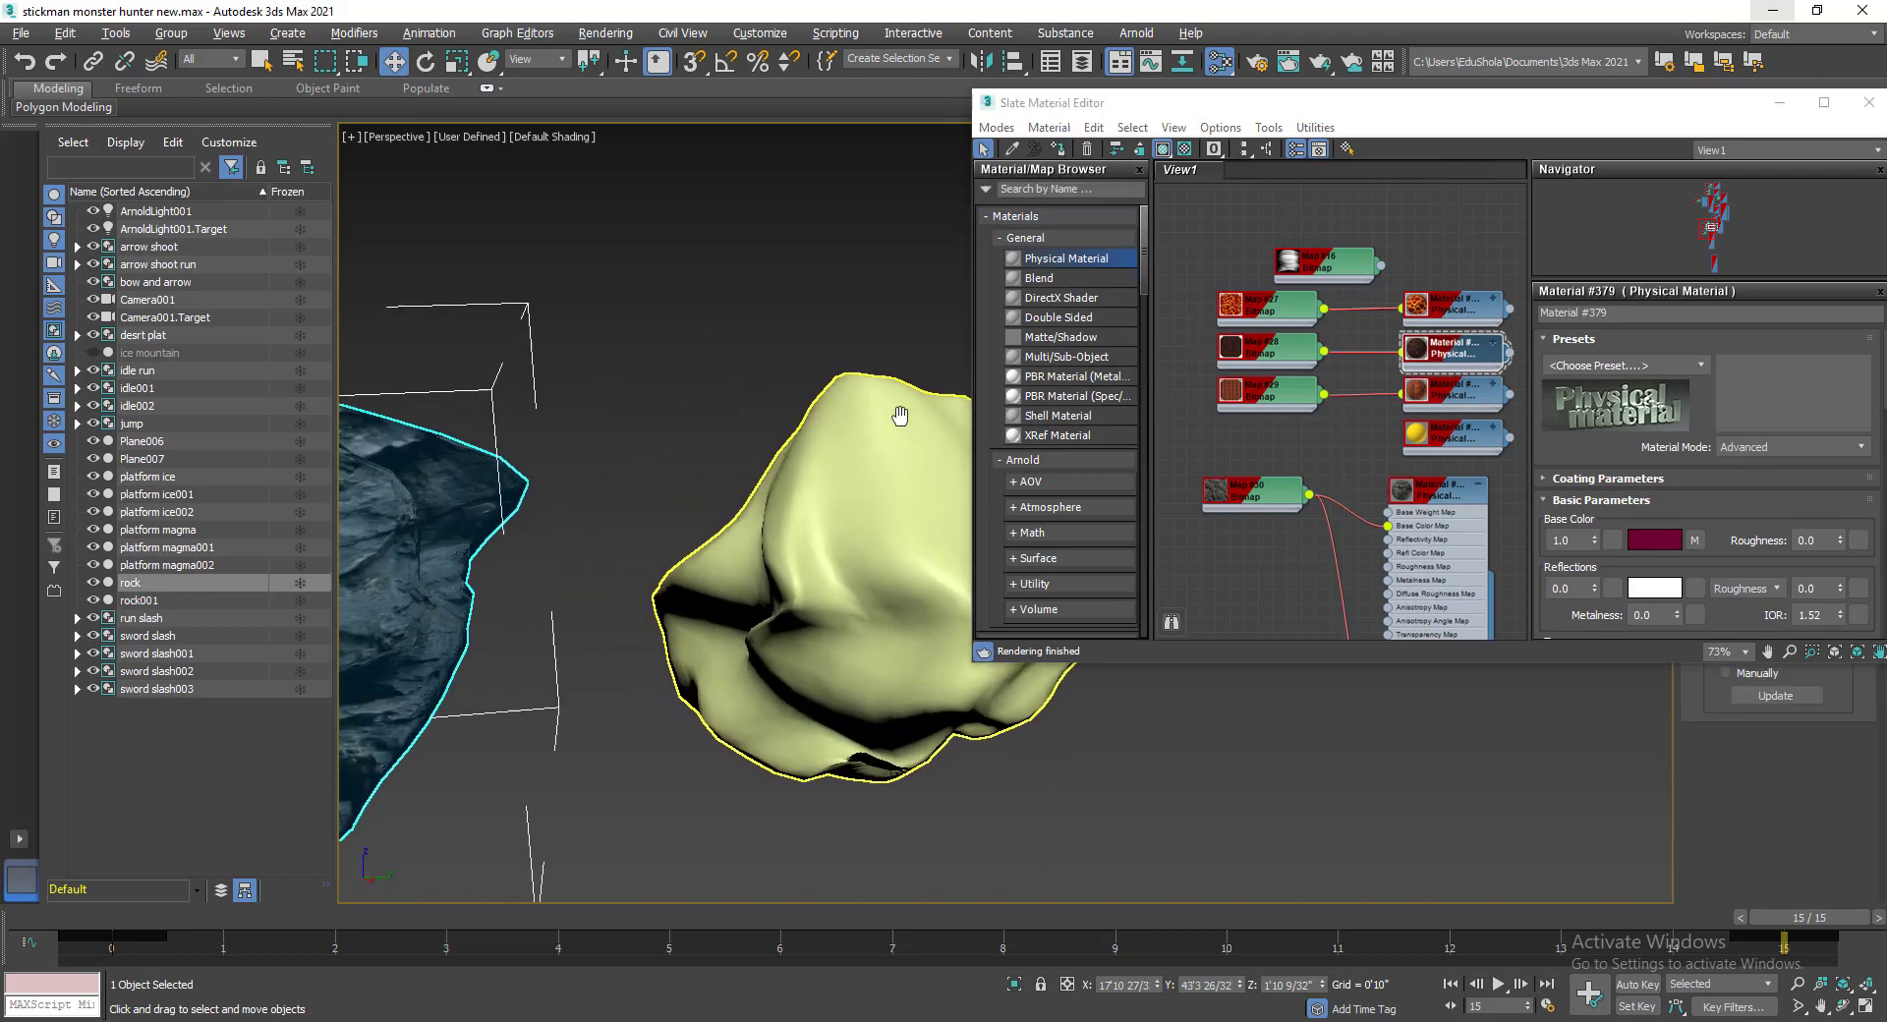
pyautogui.click(869, 443)
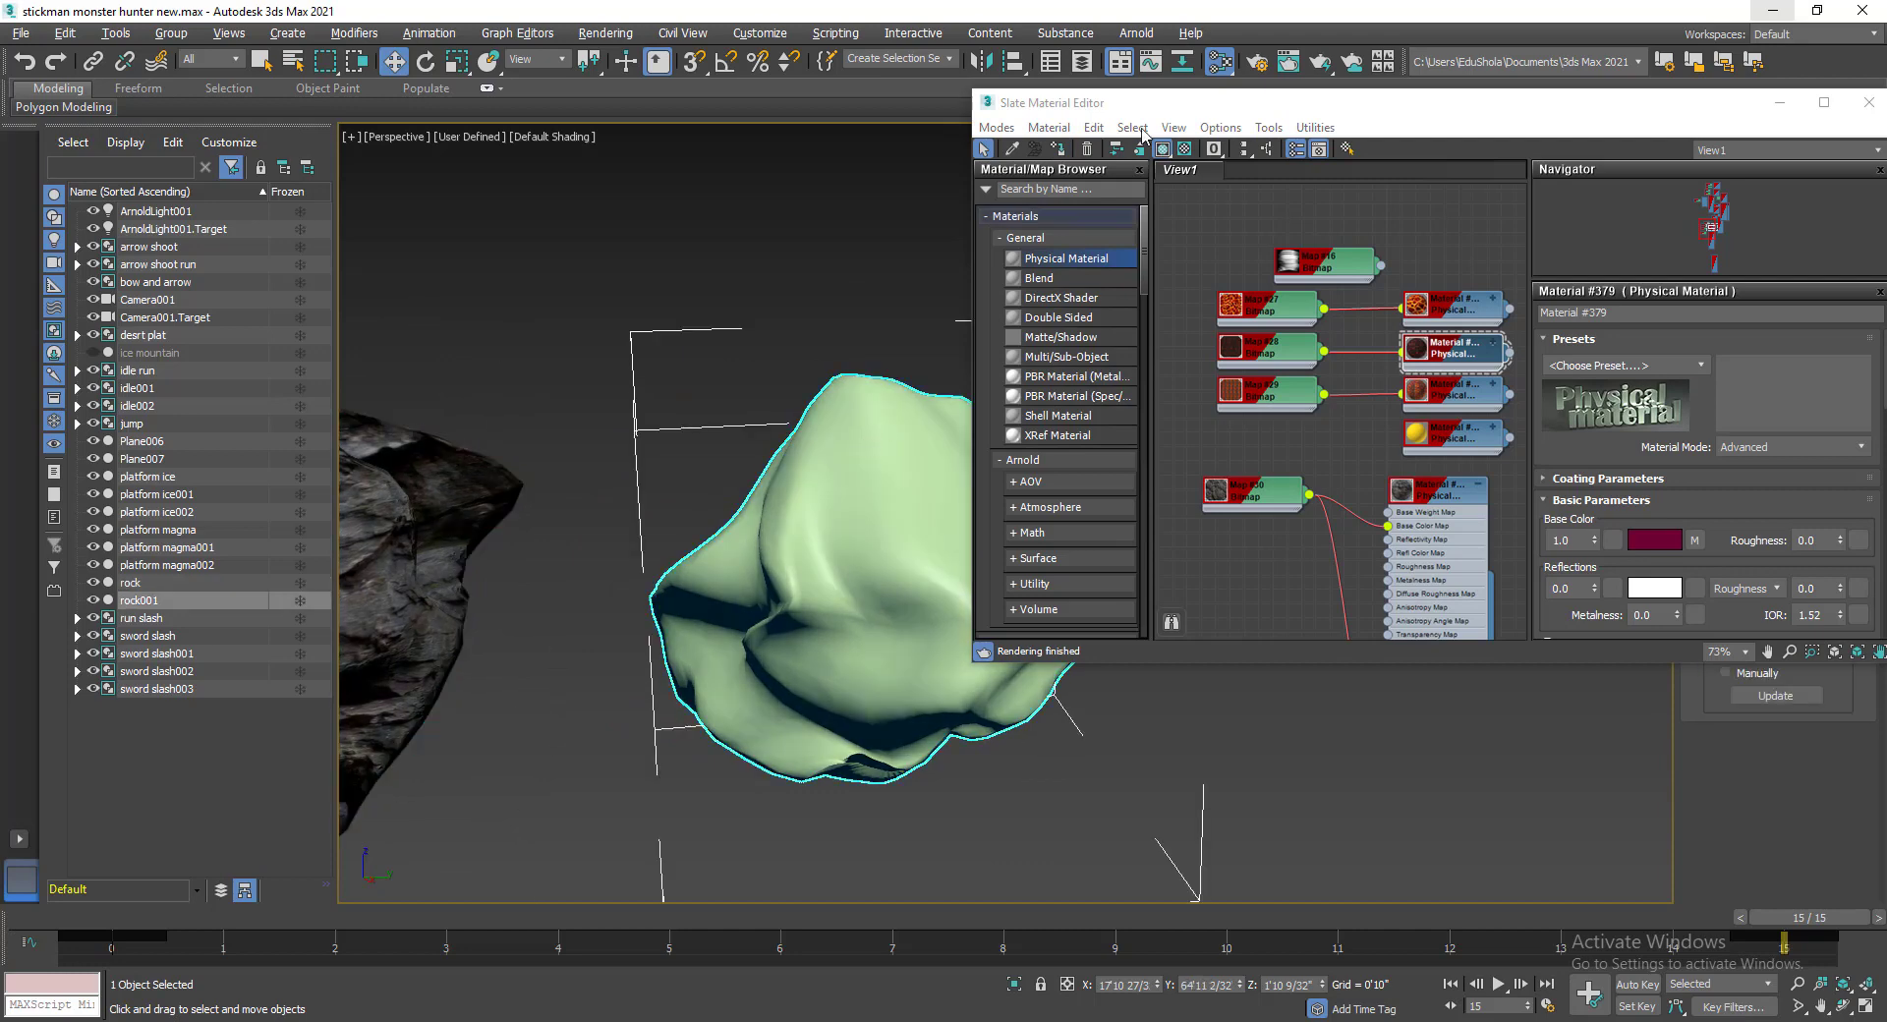
pyautogui.click(1057, 148)
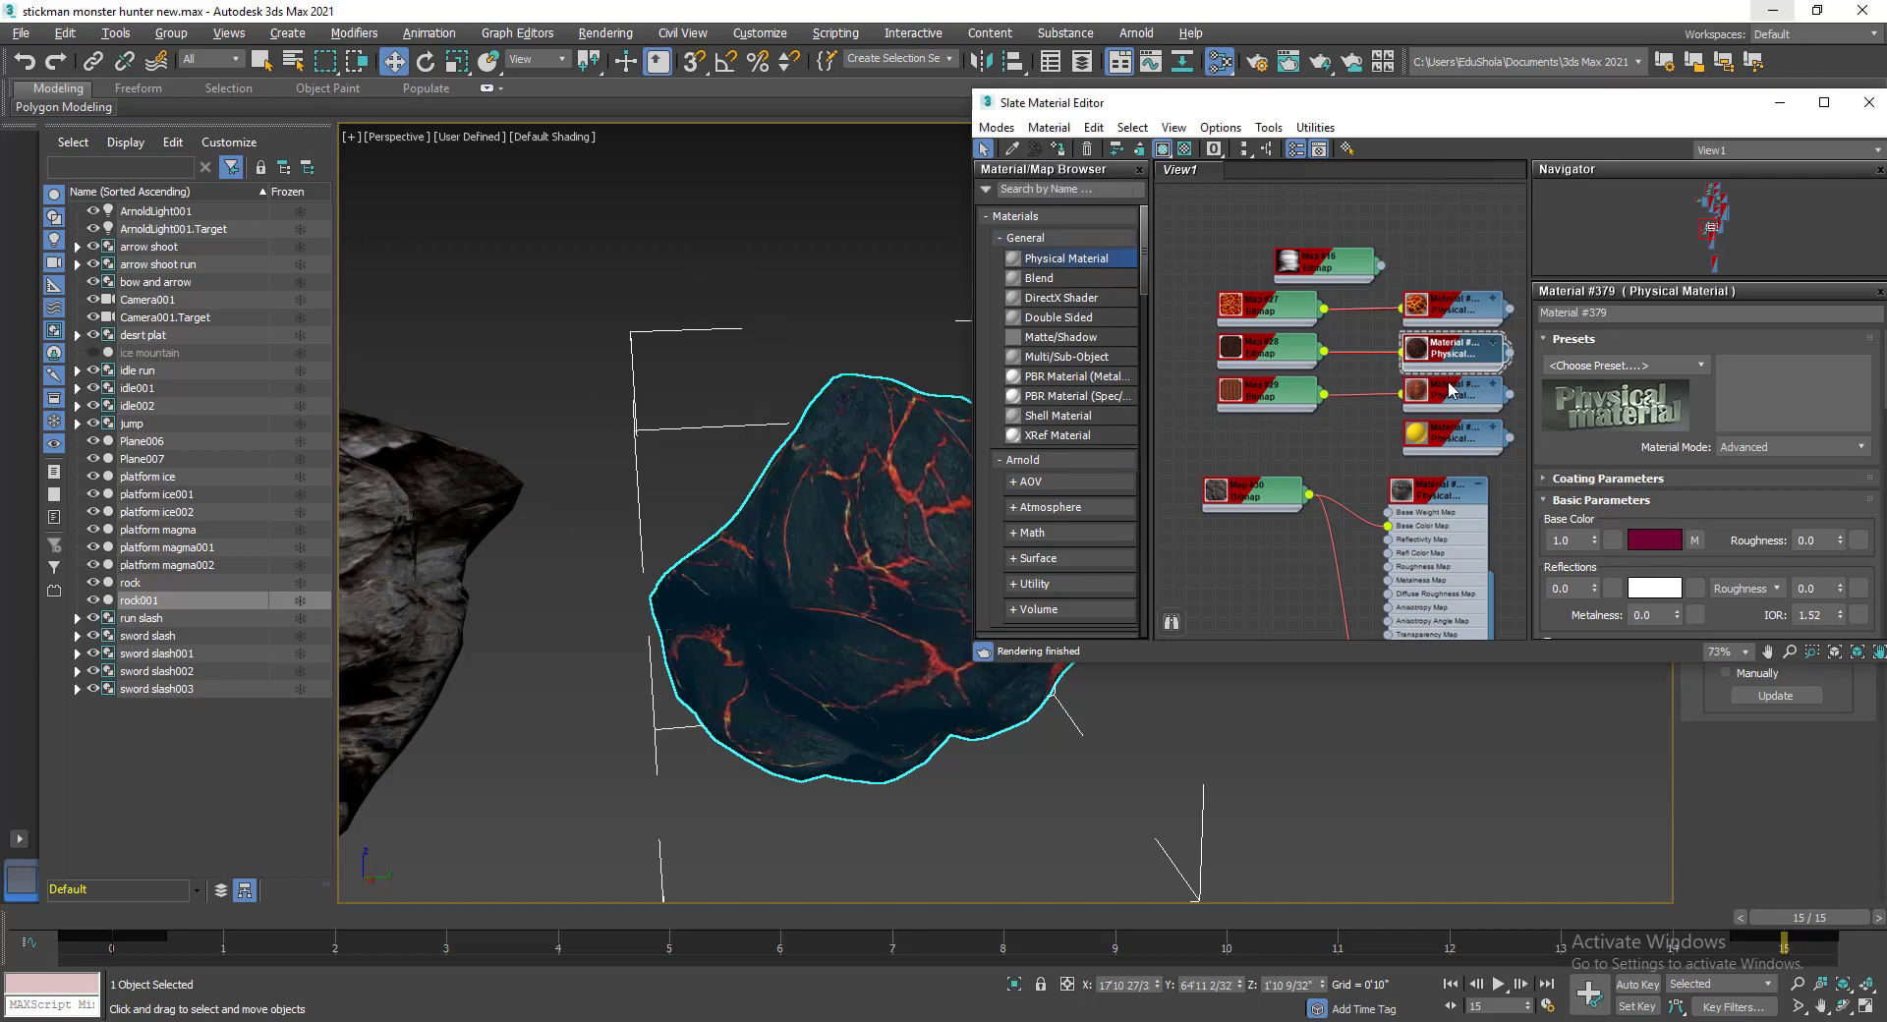
# Clear the selection and minimize the Slate Material Editor to view both textured rocks in the viewport.
pyautogui.moveTo(861, 335); pyautogui.dragTo(797, 262, button='middle')
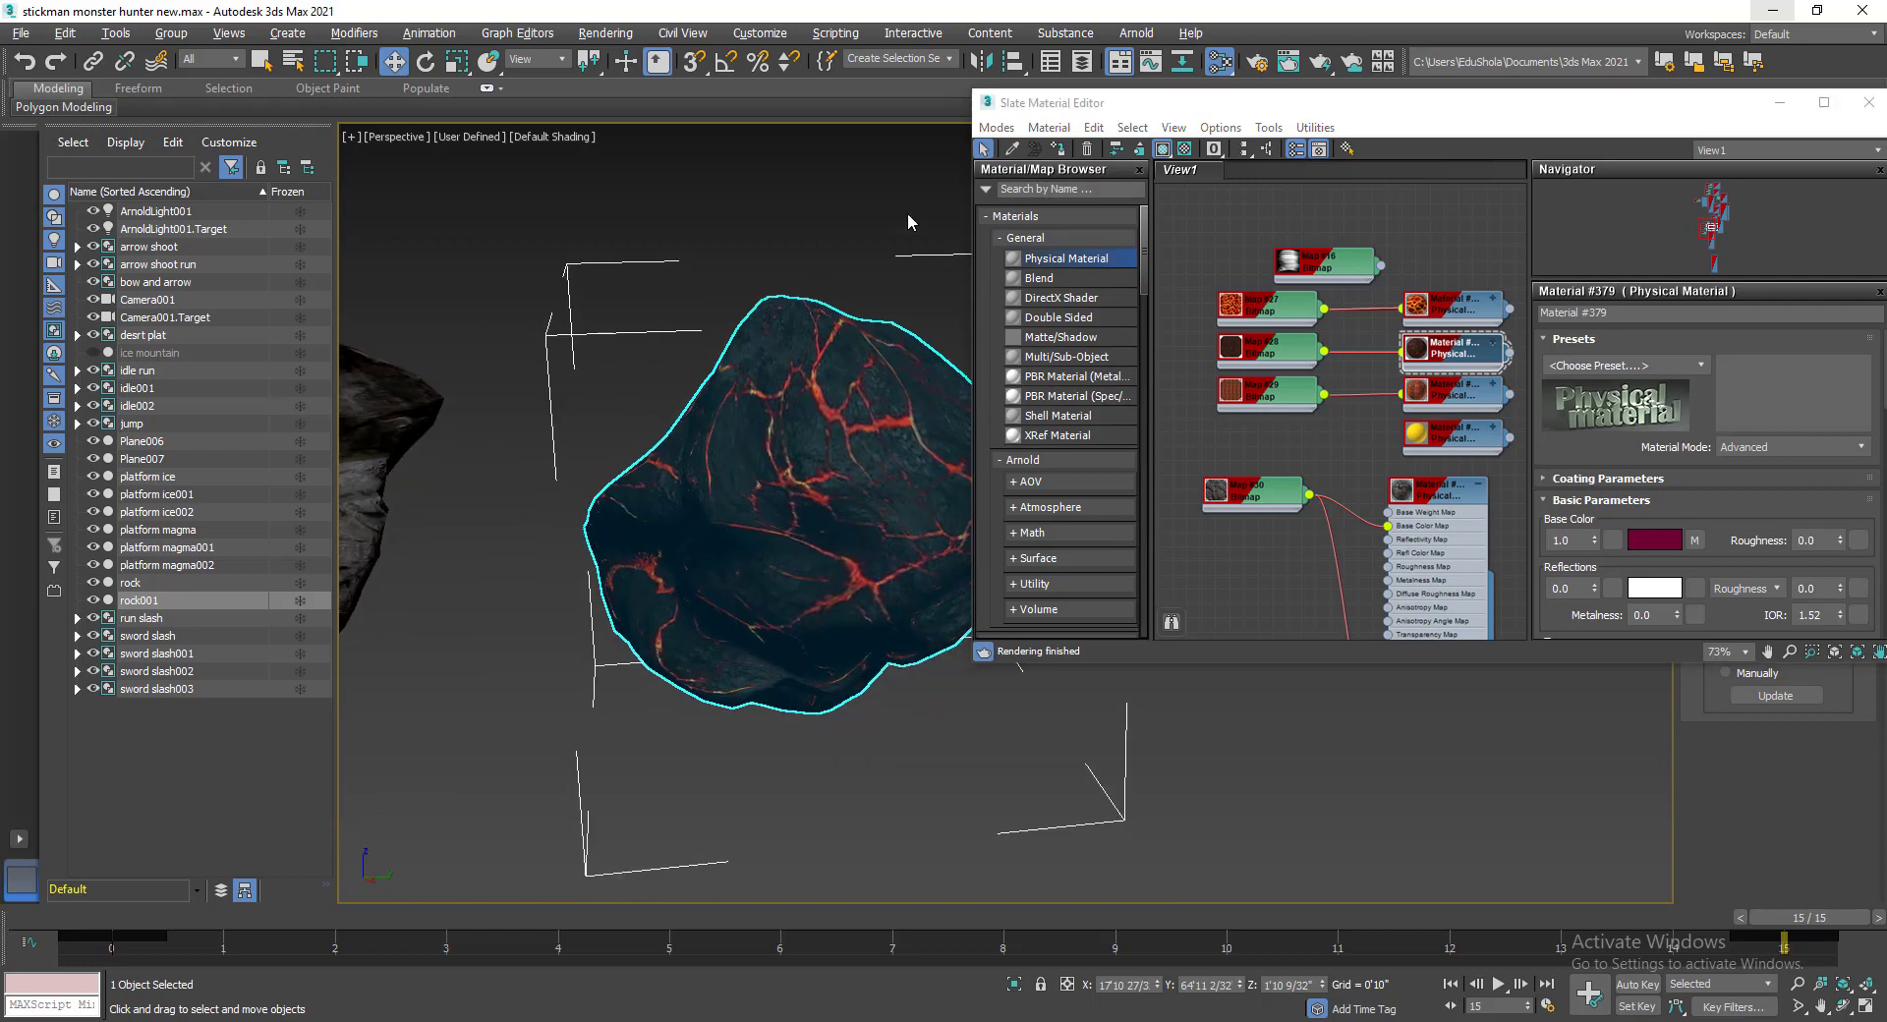
pyautogui.click(911, 220)
pyautogui.keyDown('alt'); pyautogui.moveTo(768, 398); pyautogui.dragTo(909, 447, button='middle'); pyautogui.keyUp('alt')
pyautogui.scroll(-2, 741, 393)
pyautogui.click(1774, 104)
pyautogui.moveTo(1044, 507); pyautogui.dragTo(1085, 550, button='middle')
pyautogui.scroll(4, 1154, 585)
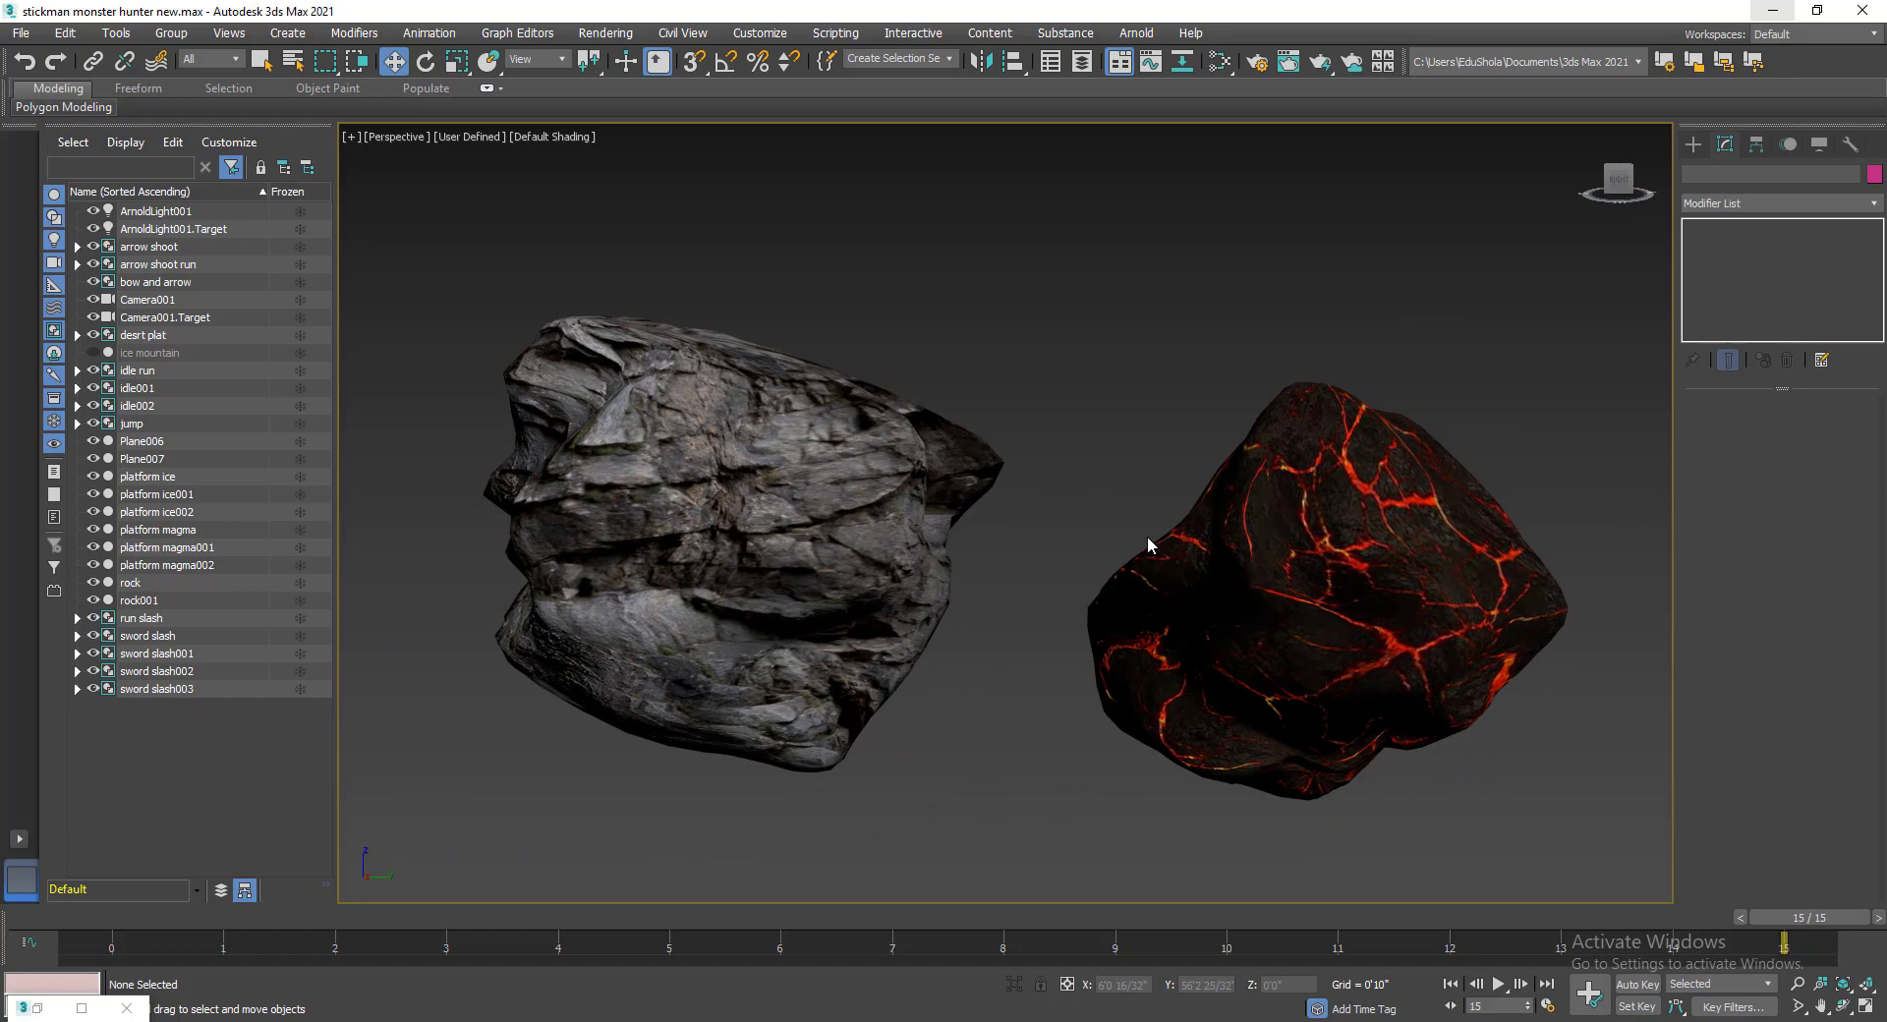
# Set the Noise modifier's roughness on the magma-textured rock to 0.52 and inspect its shape from several angles.
pyautogui.keyDown('alt'); pyautogui.moveTo(1123, 533); pyautogui.dragTo(1162, 501, button='middle'); pyautogui.keyUp('alt')
pyautogui.click(1312, 541)
pyautogui.scroll(-5, 1311, 543)
pyautogui.scroll(3, 1007, 535)
pyautogui.click(1736, 243)
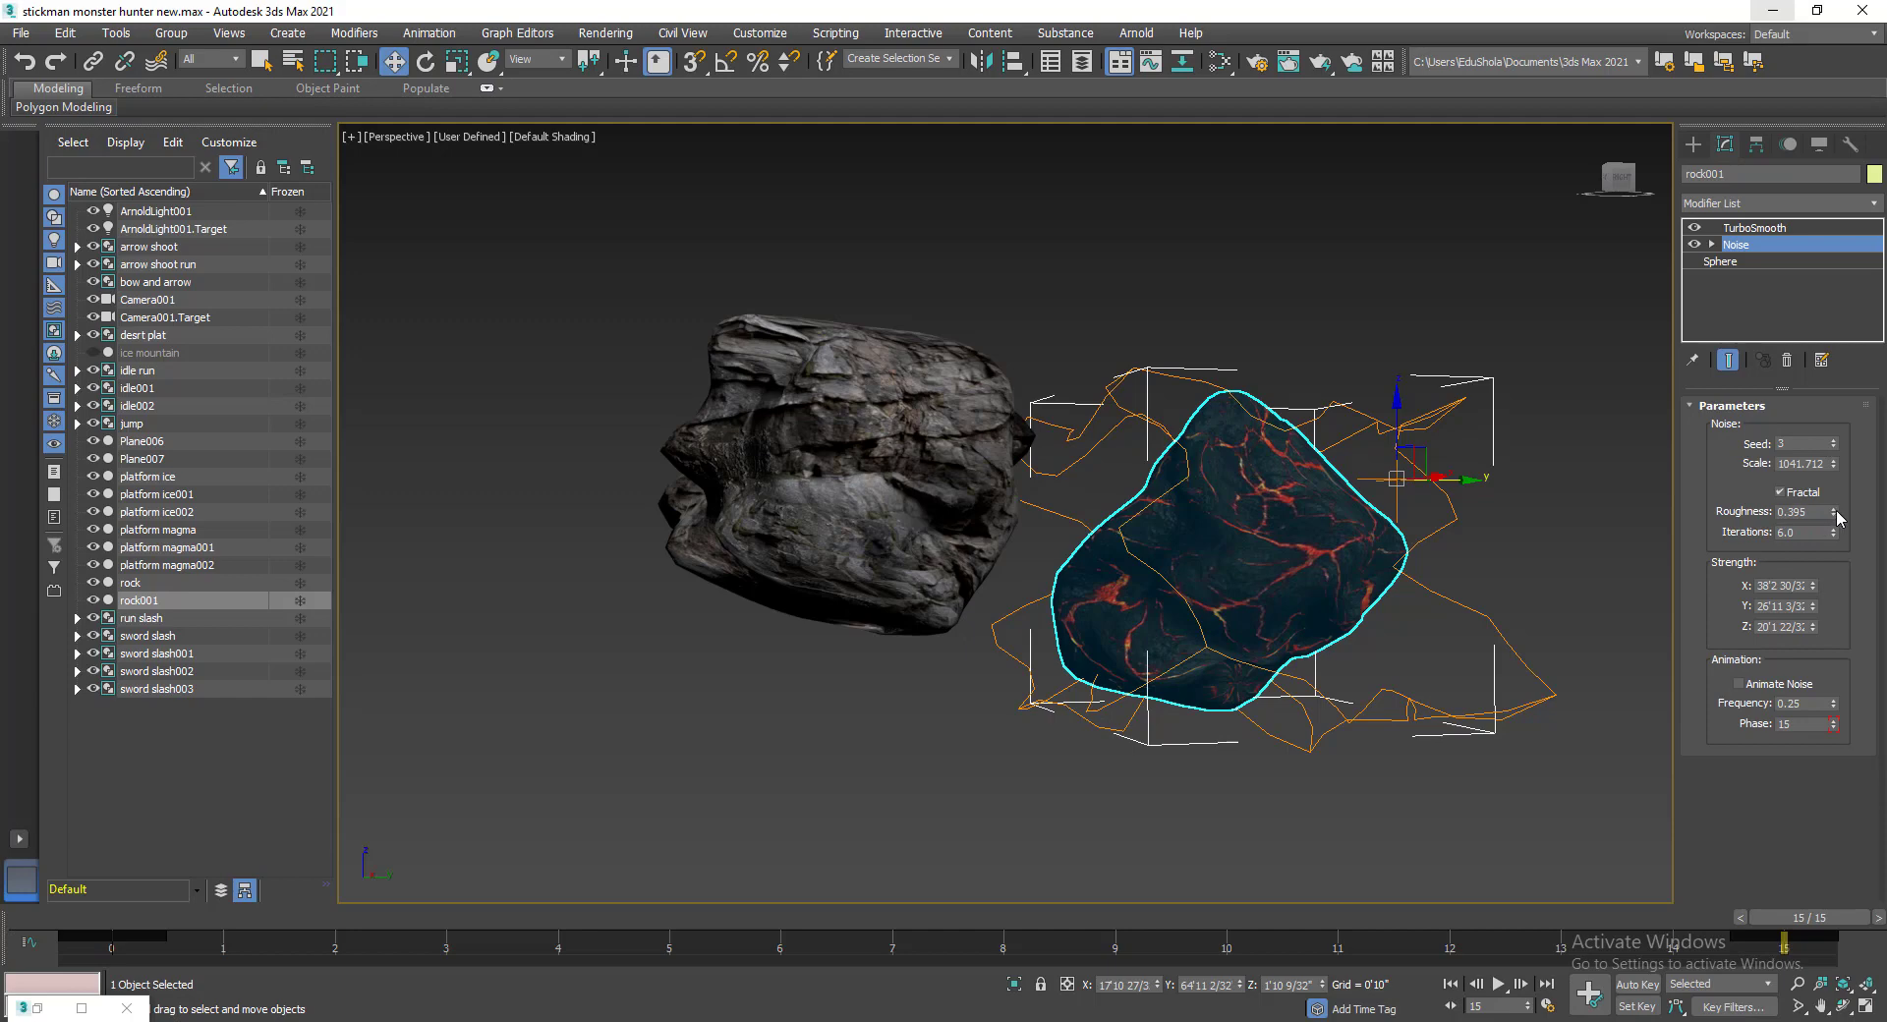
pyautogui.moveTo(1834, 518); pyautogui.dragTo(1833, 433)
pyautogui.keyDown('alt'); pyautogui.moveTo(1403, 503); pyautogui.dragTo(1523, 535, button='middle'); pyautogui.keyUp('alt')
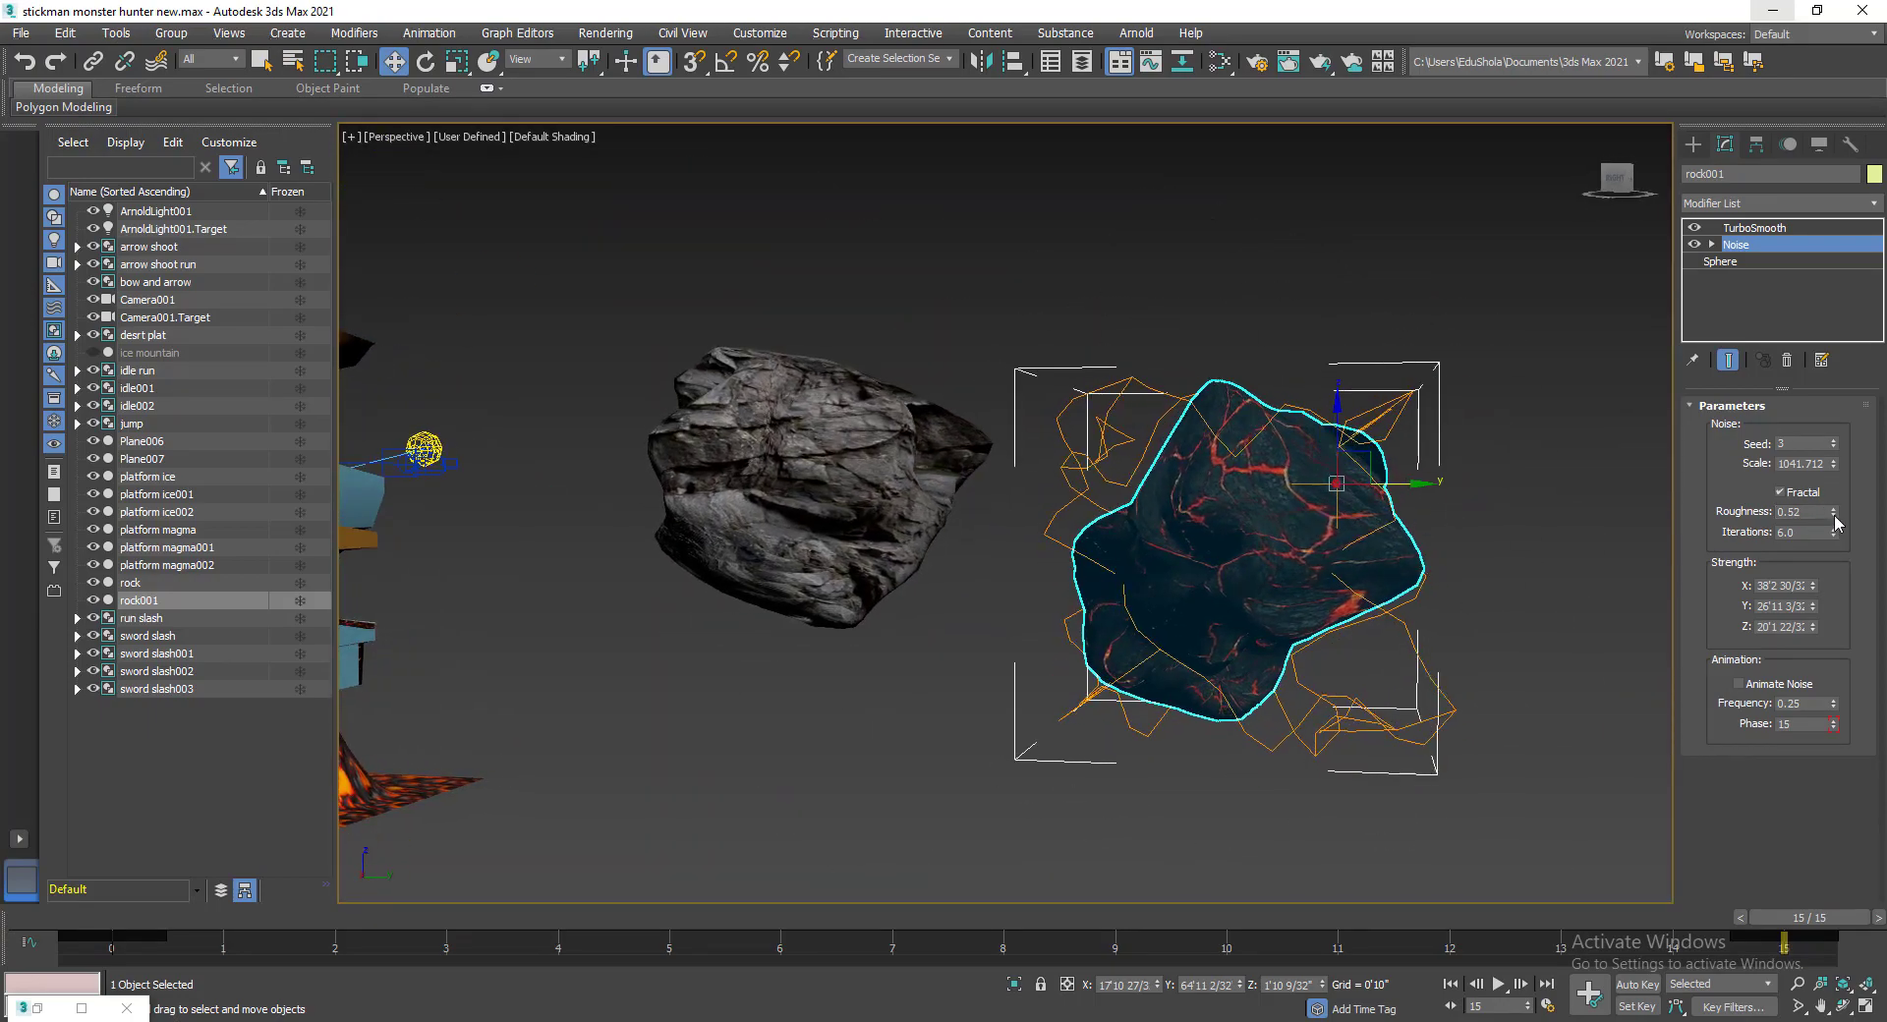
pyautogui.keyDown('alt'); pyautogui.moveTo(1254, 476); pyautogui.dragTo(1272, 467, button='middle'); pyautogui.keyUp('alt')
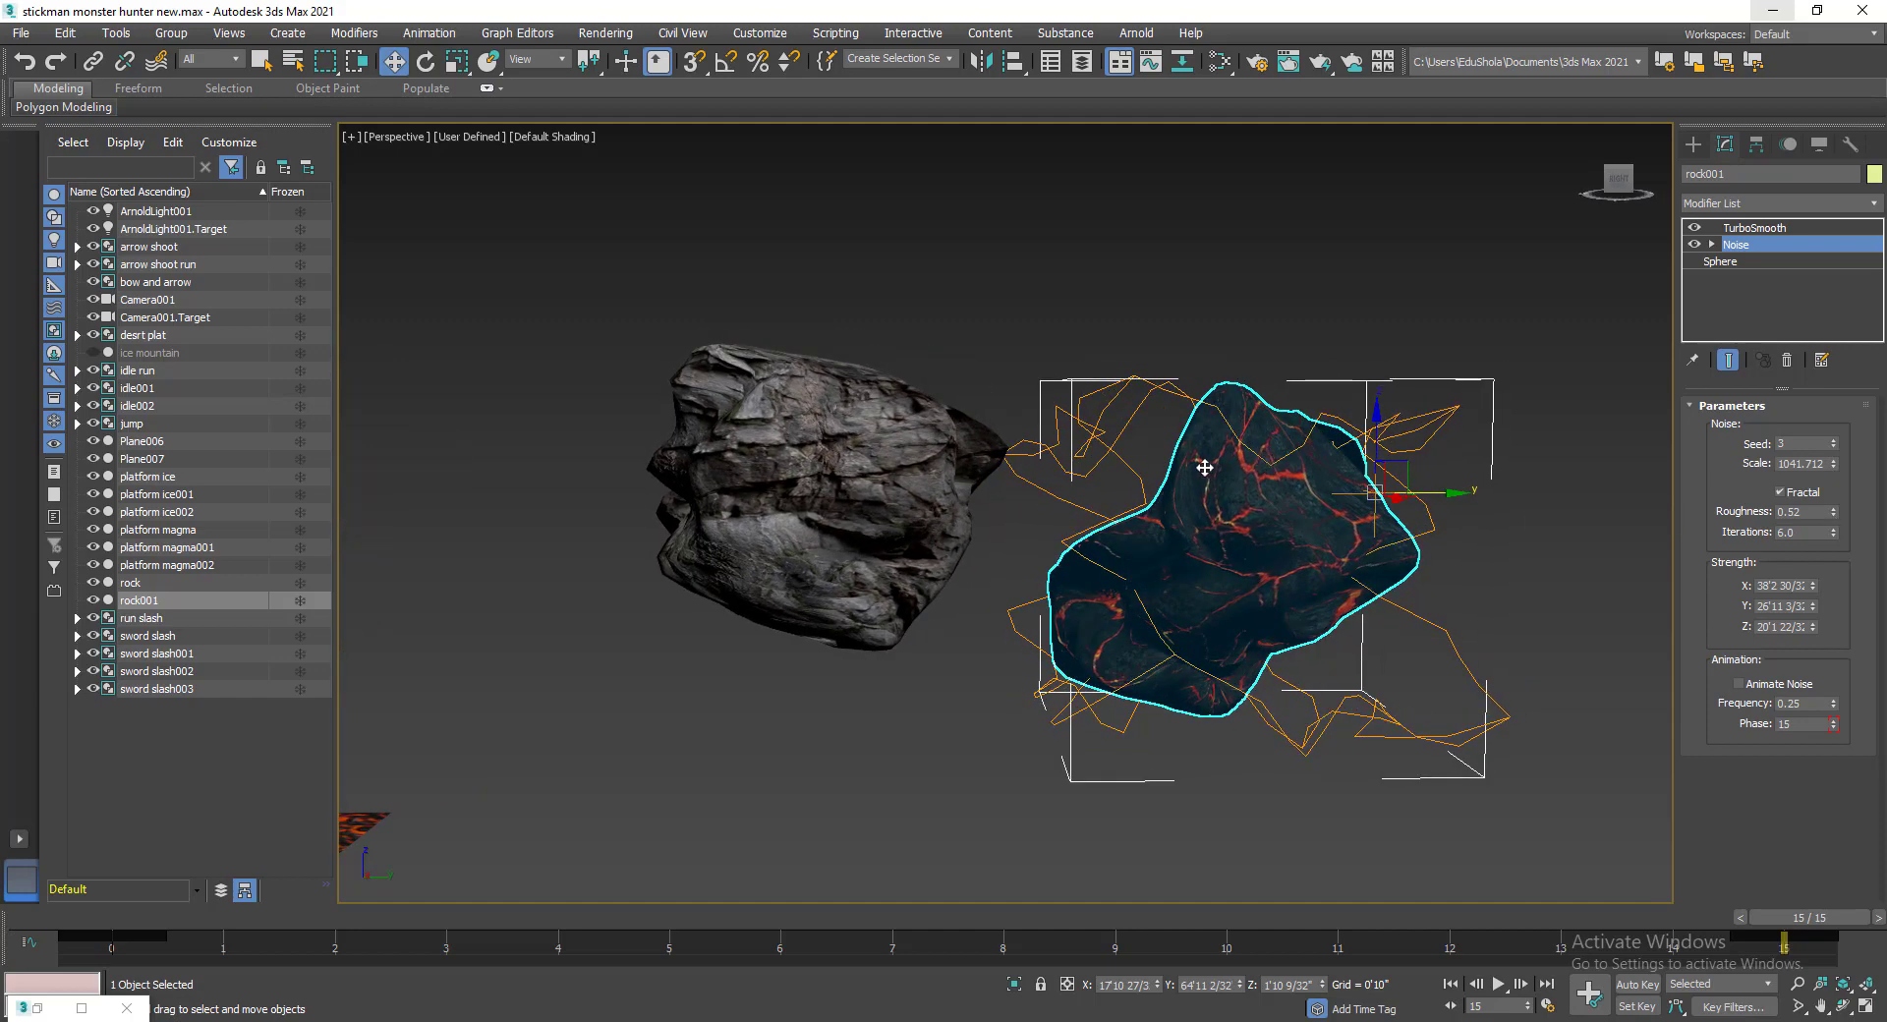
pyautogui.keyDown('alt'); pyautogui.moveTo(1204, 467); pyautogui.dragTo(1221, 421, button='middle'); pyautogui.keyUp('alt')
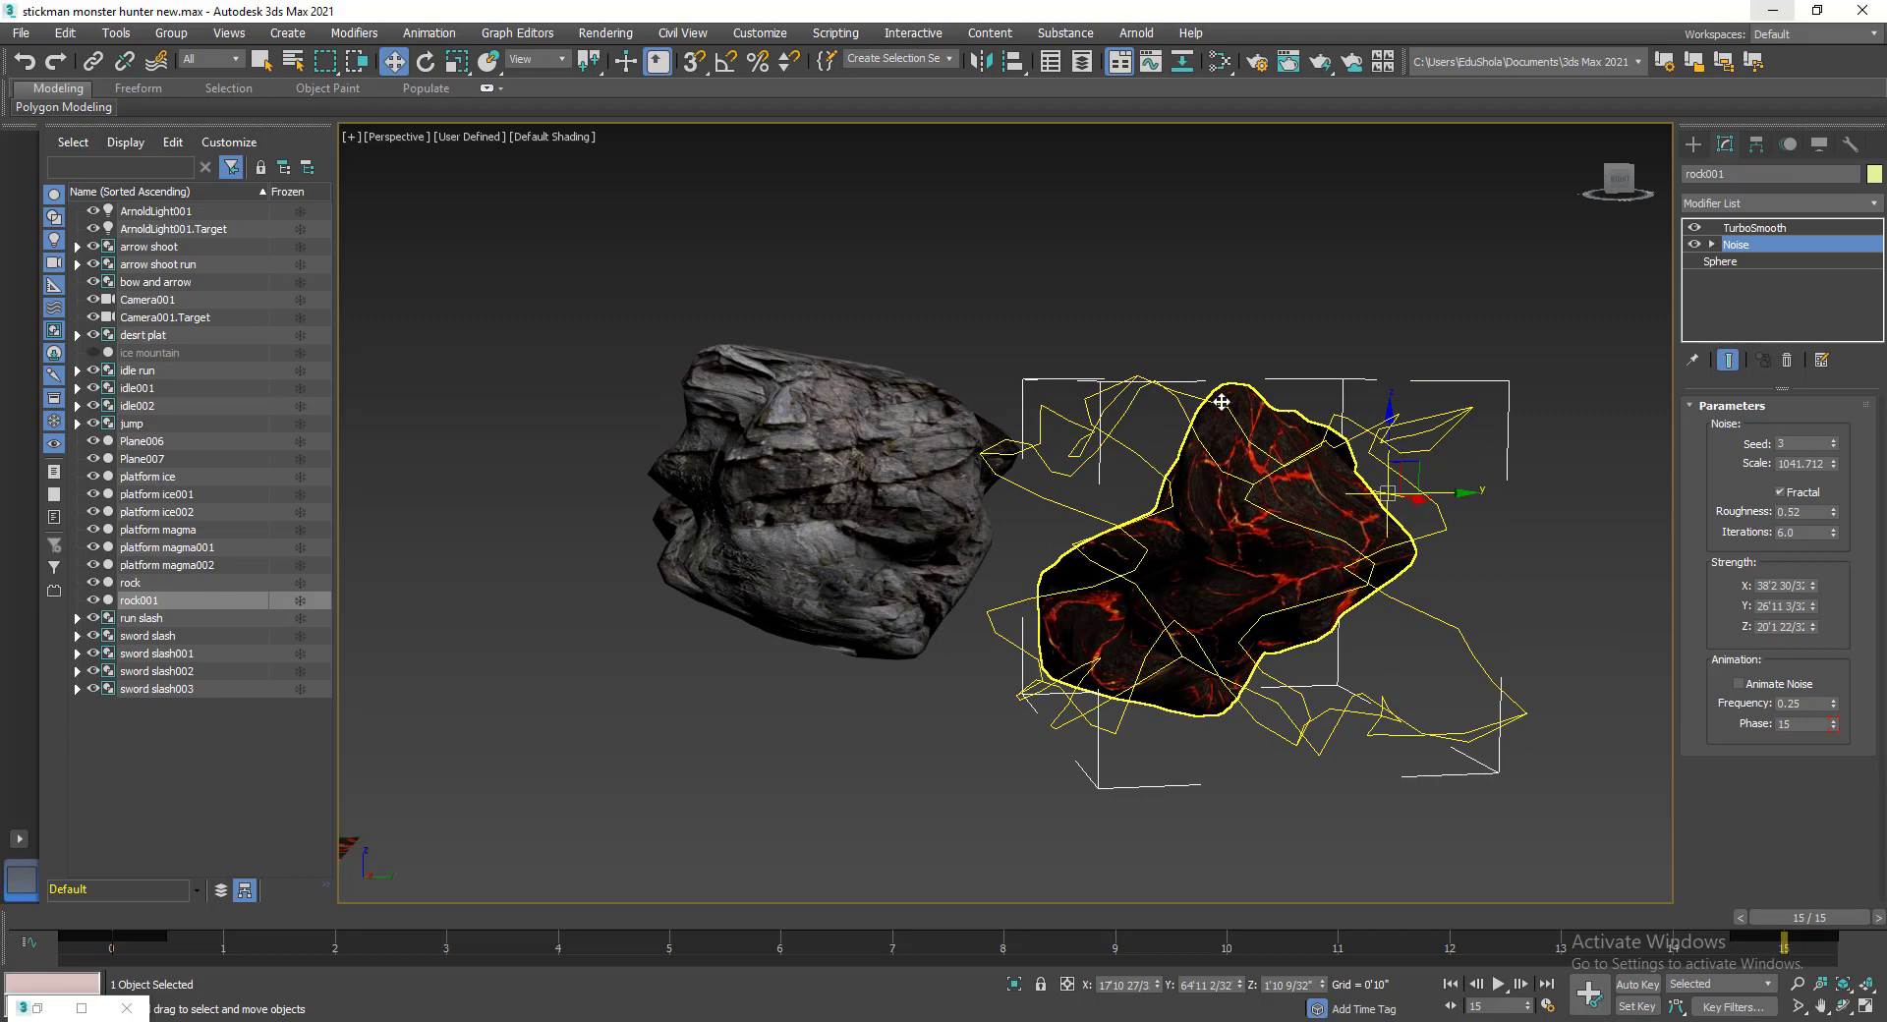